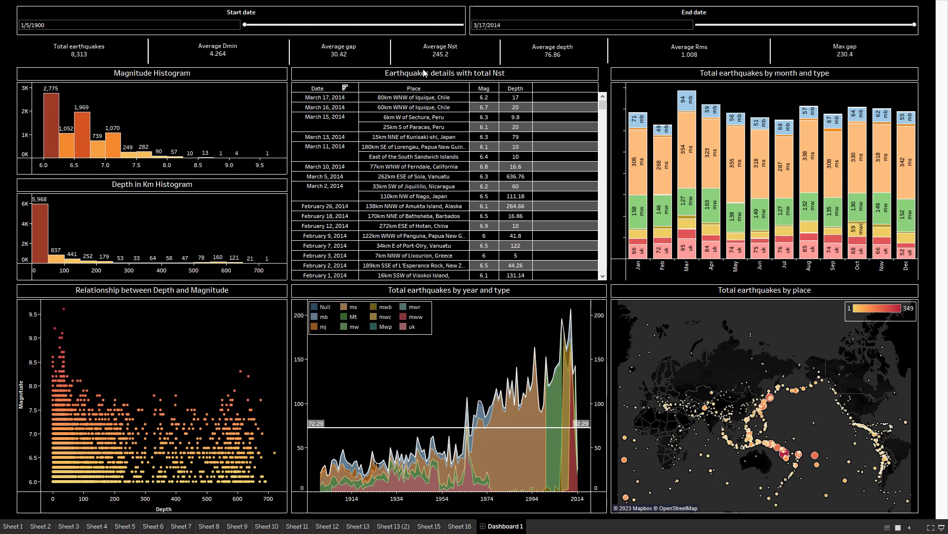
Narrow the dashboard's date range by setting the start date to 11/24/1922 and the end date to 4/24/2009
drag(245, 26, 290, 28)
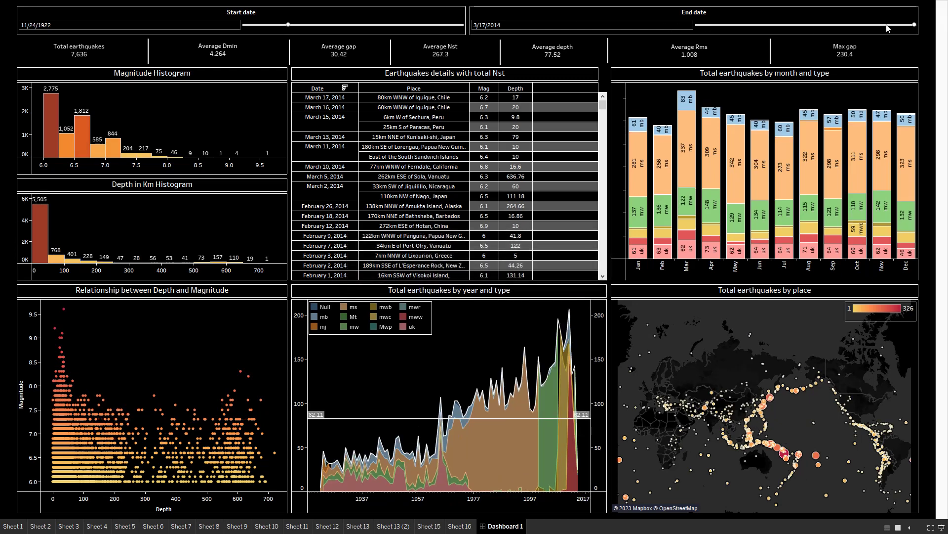
drag(914, 24, 888, 25)
drag(889, 27, 907, 27)
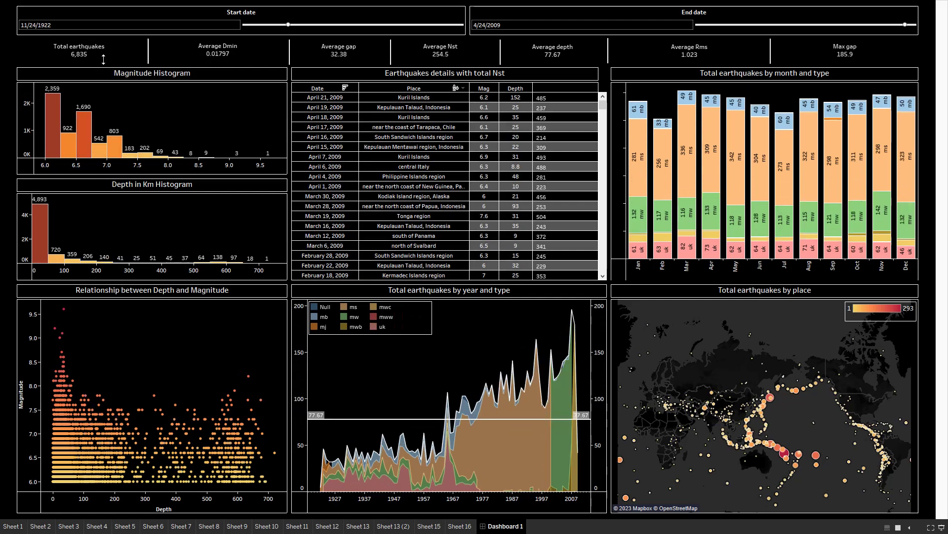
mouse_move(314, 62)
mouse_move(754, 133)
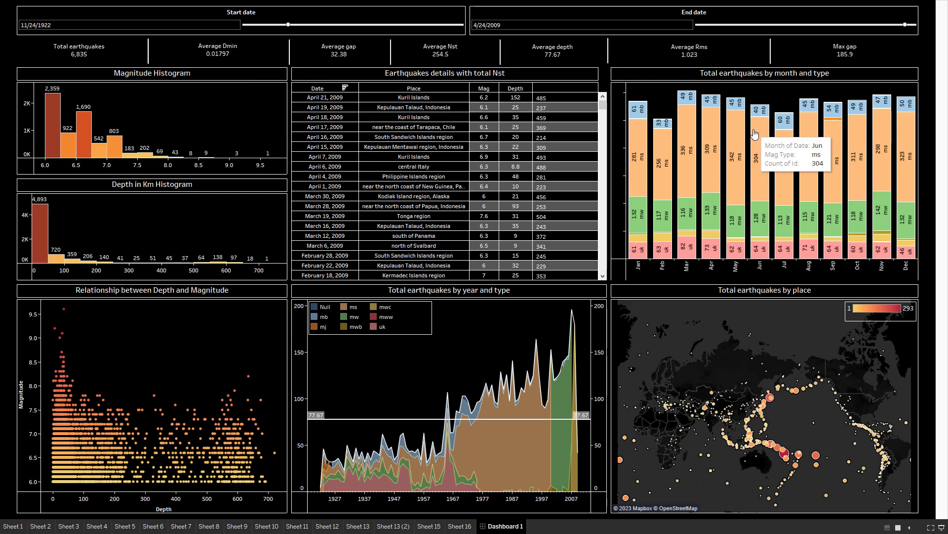
mouse_move(629, 360)
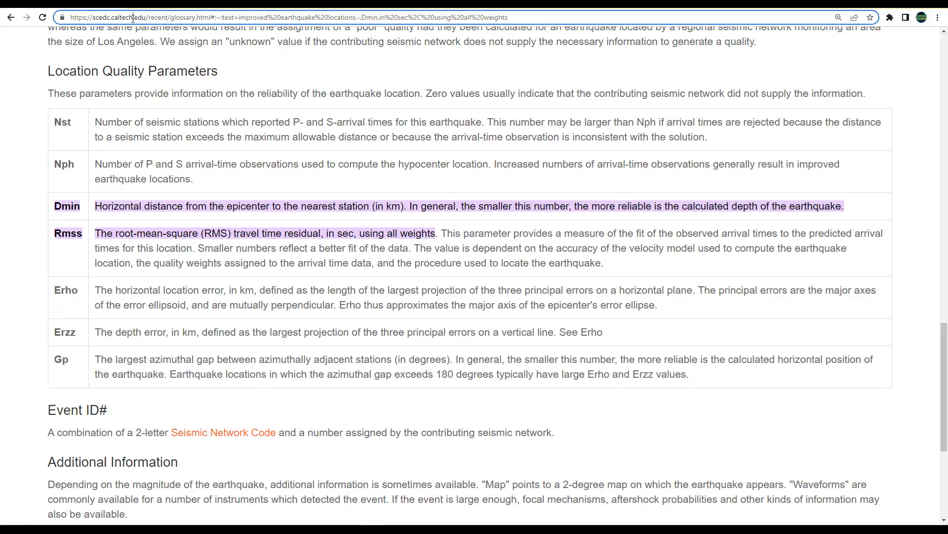
click(133, 19)
click(22, 81)
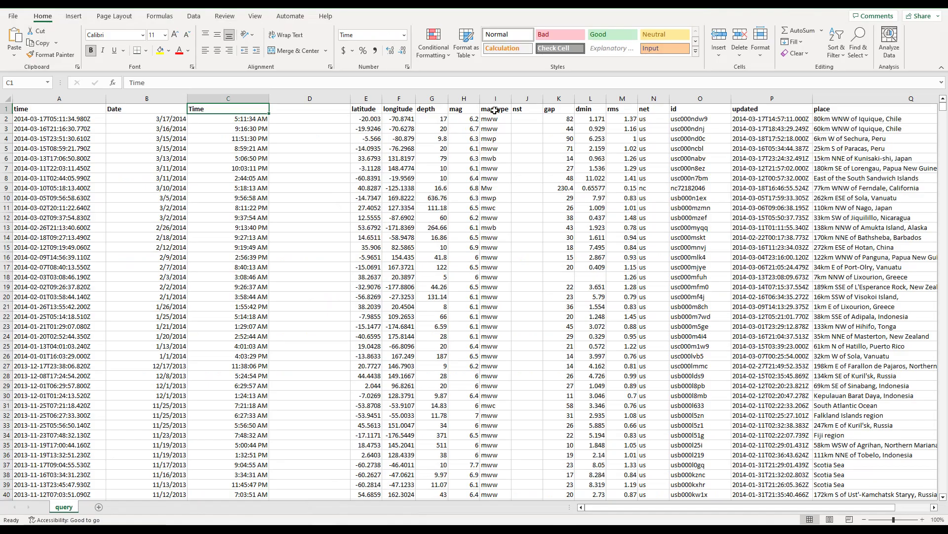
Examine the magType column's header and its magnitude type codes in the query worksheet
click(495, 109)
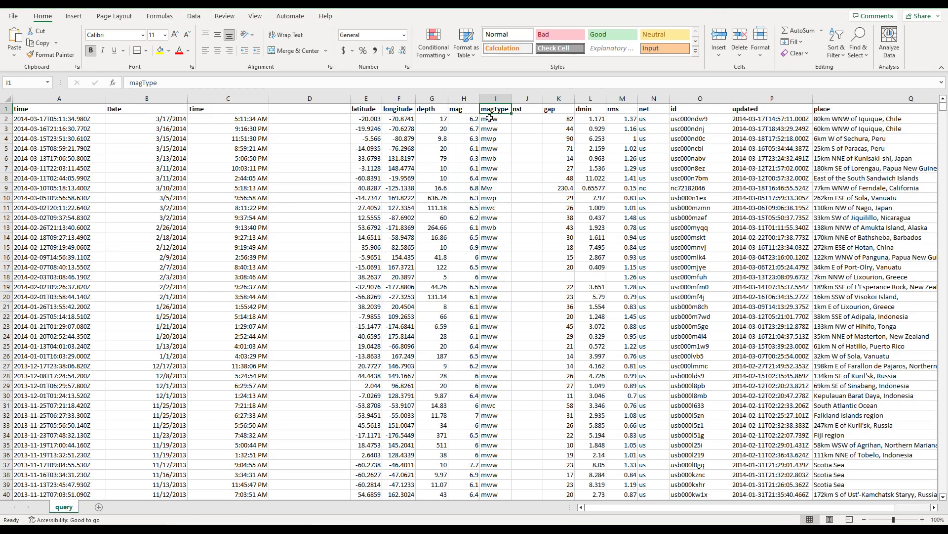
click(487, 140)
click(490, 129)
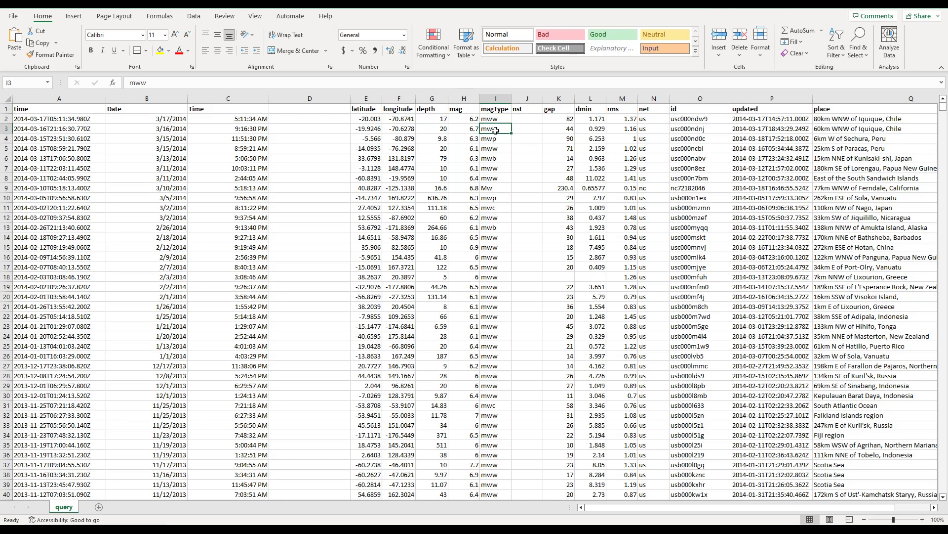
click(476, 187)
click(489, 188)
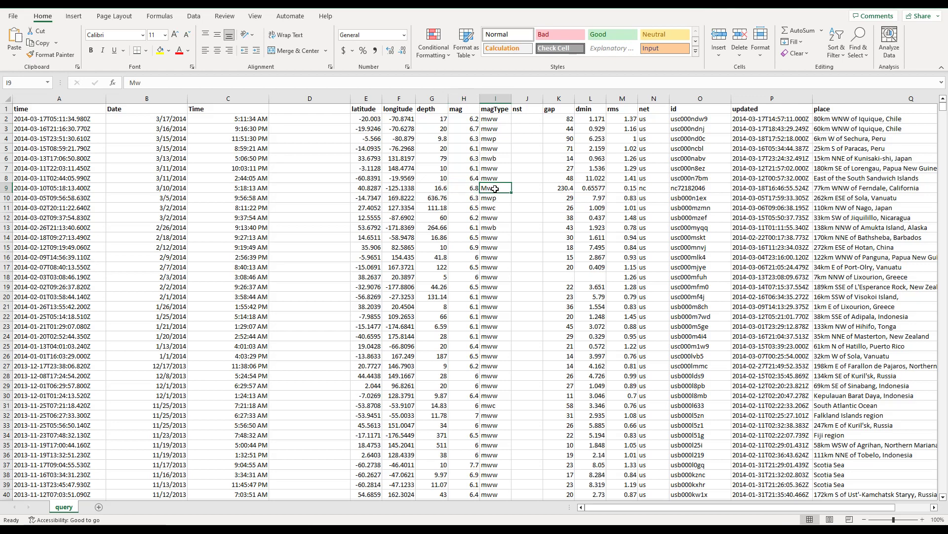
Review the worksheet's remaining columns, from gap, dmin, rms, net, id, updated and place to latitude, longitude and type
click(560, 109)
click(588, 109)
click(617, 109)
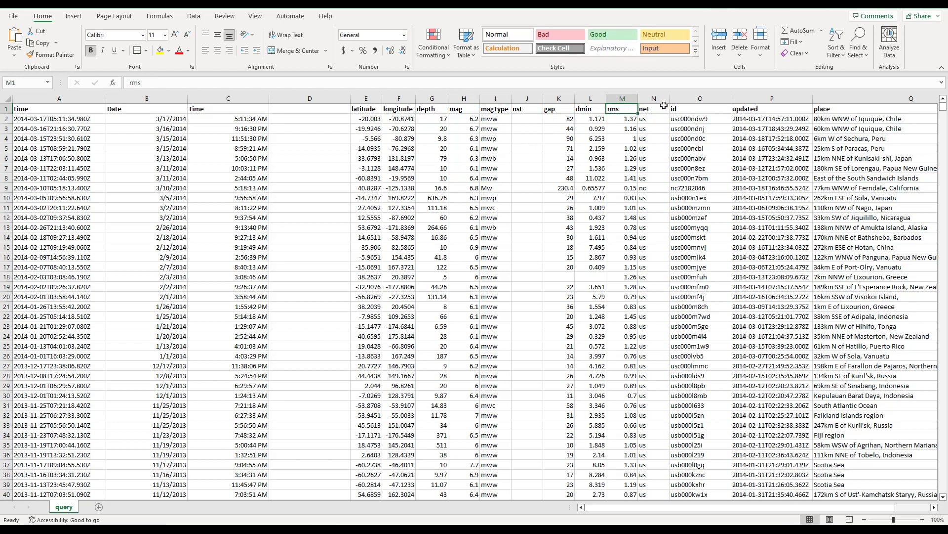
click(659, 108)
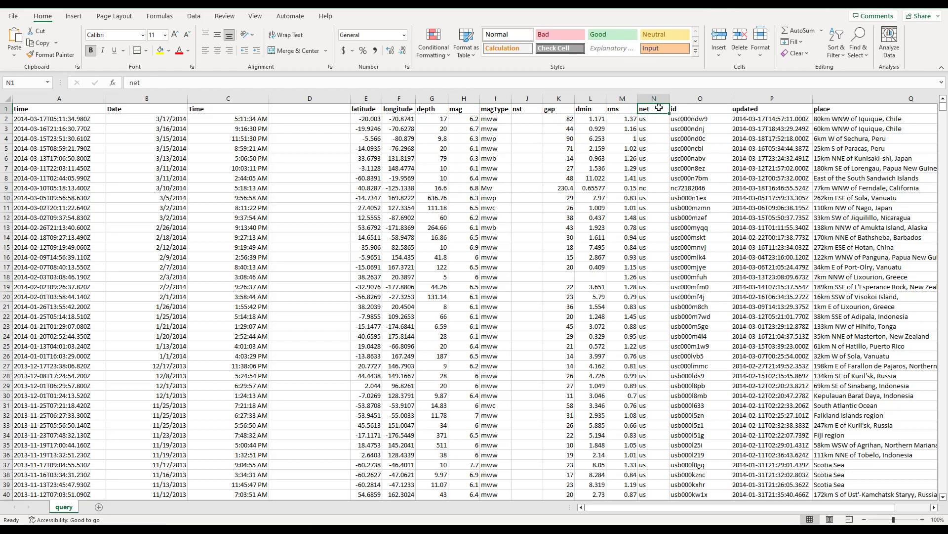
click(677, 111)
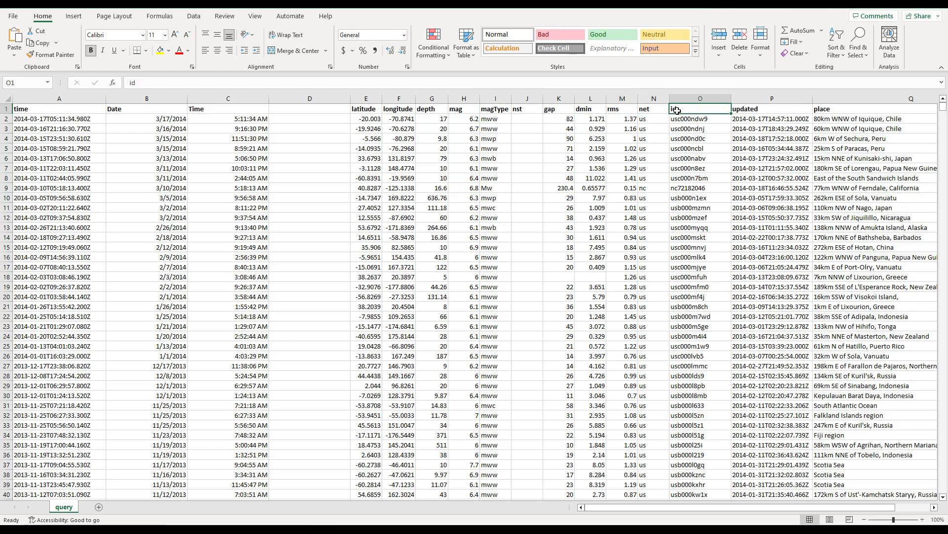
click(756, 109)
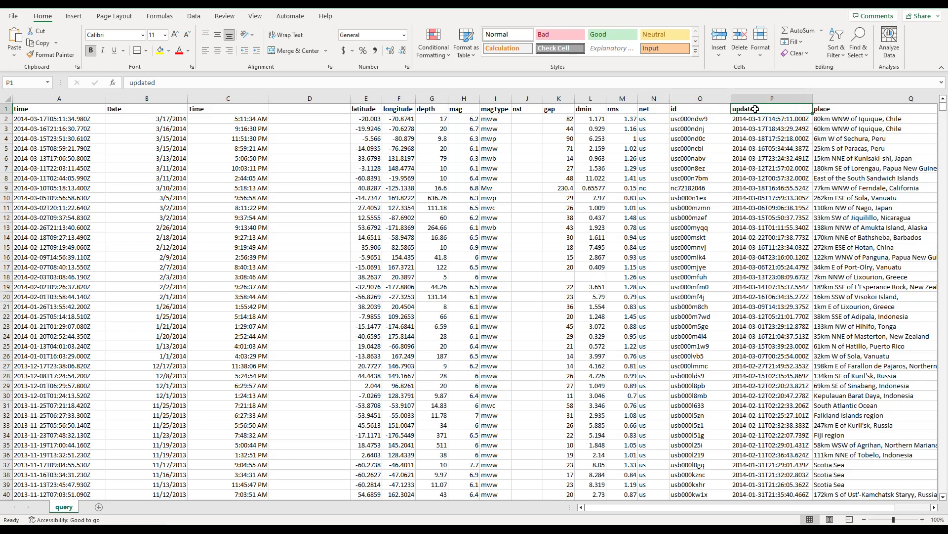
click(843, 110)
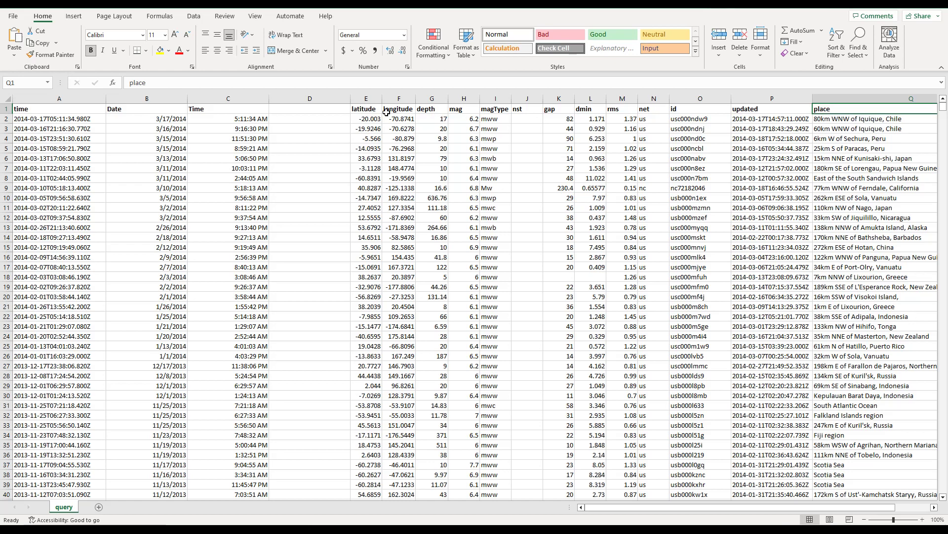
click(366, 110)
click(390, 110)
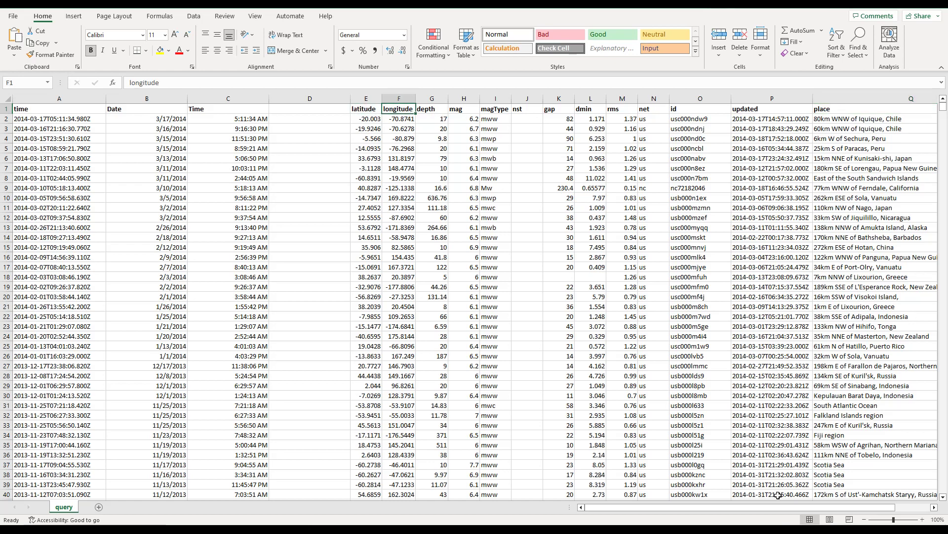
drag(852, 509, 890, 511)
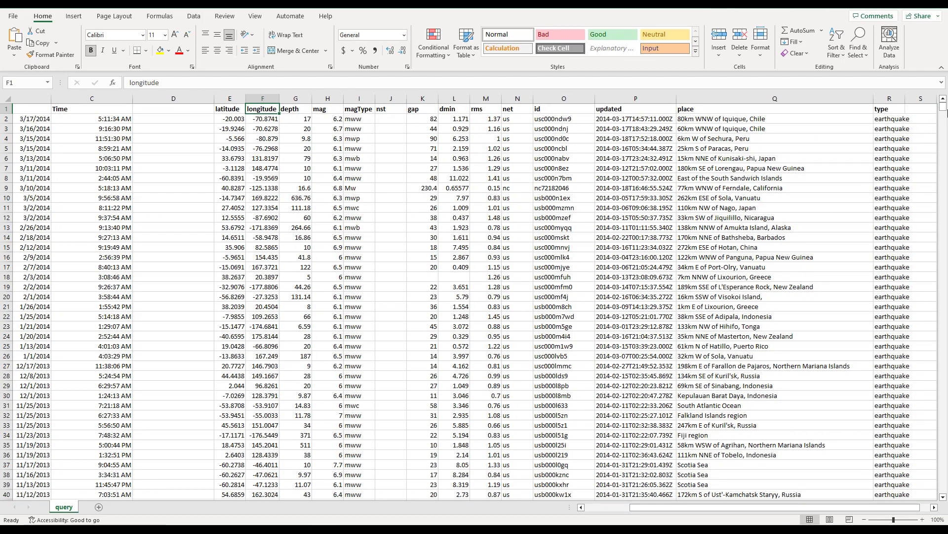
mouse_move(944, 112)
mouse_down()
mouse_move(947, 455)
mouse_move(947, 104)
mouse_up()
scroll(658, 497, left, 2)
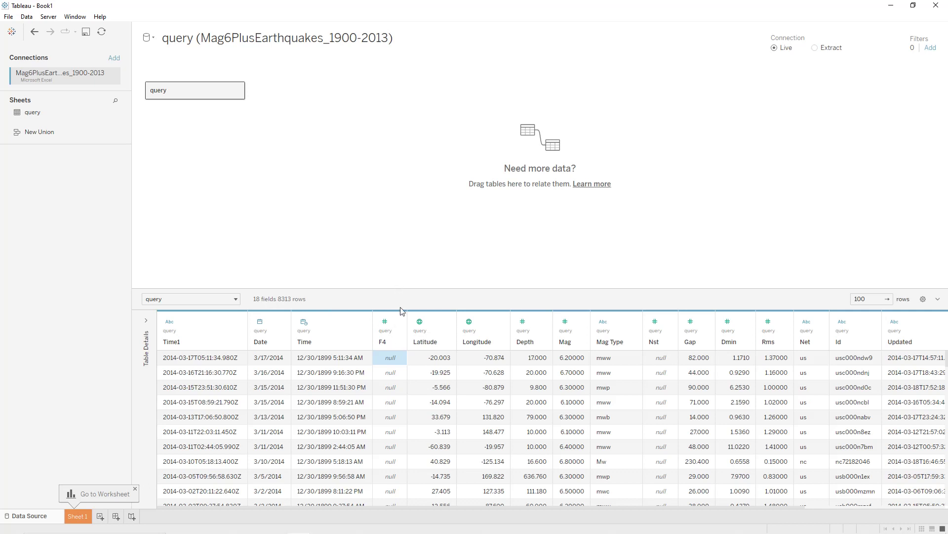
Hide the empty F4 column in the query data source and open Sheet 1
click(398, 322)
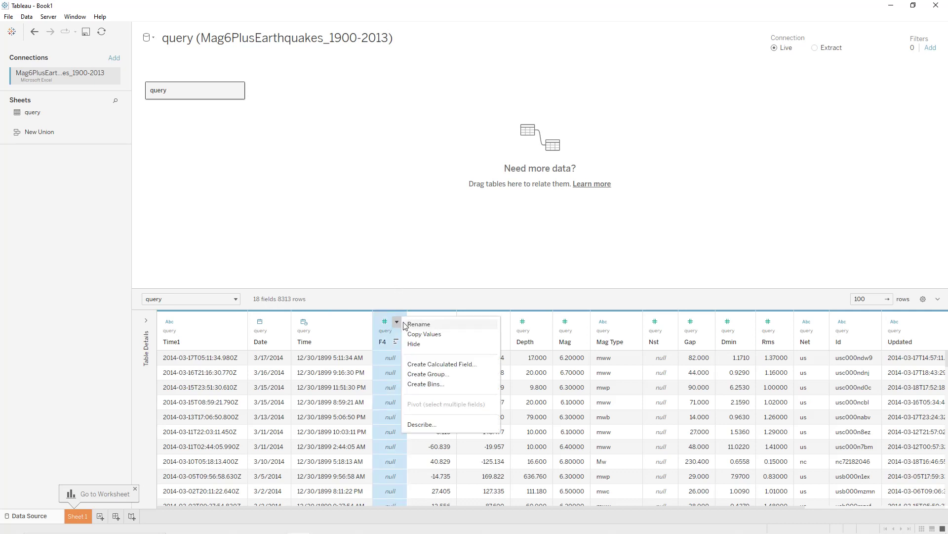
click(421, 345)
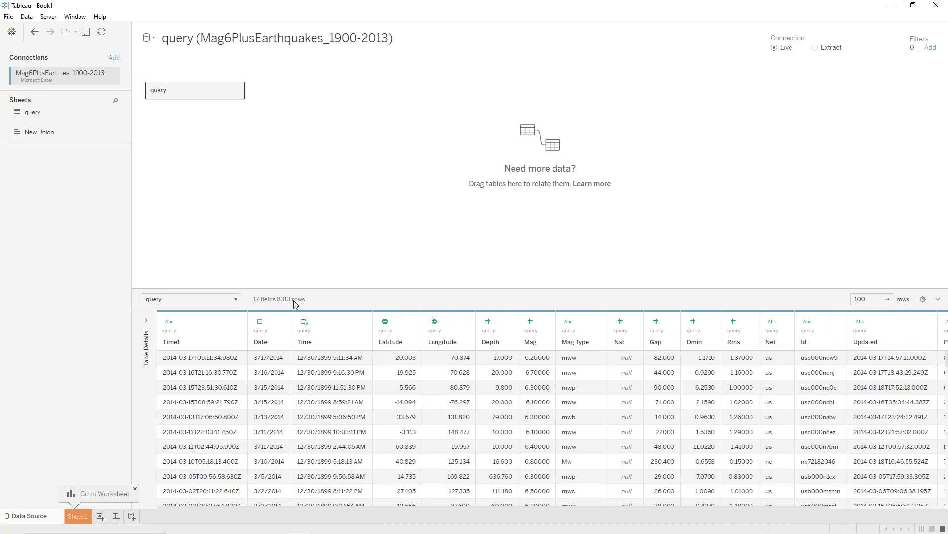
click(80, 516)
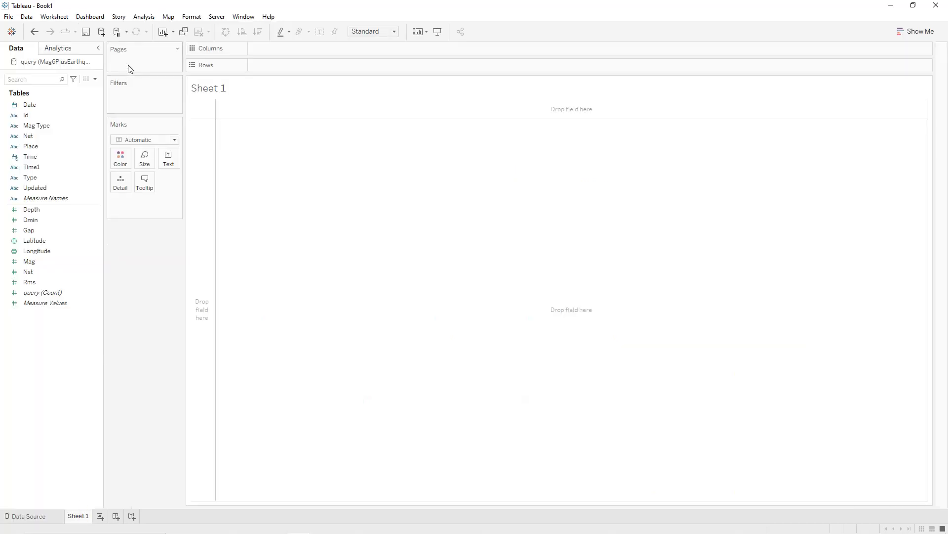
Begin a new parameter named Start date and set its data type to Date
click(95, 79)
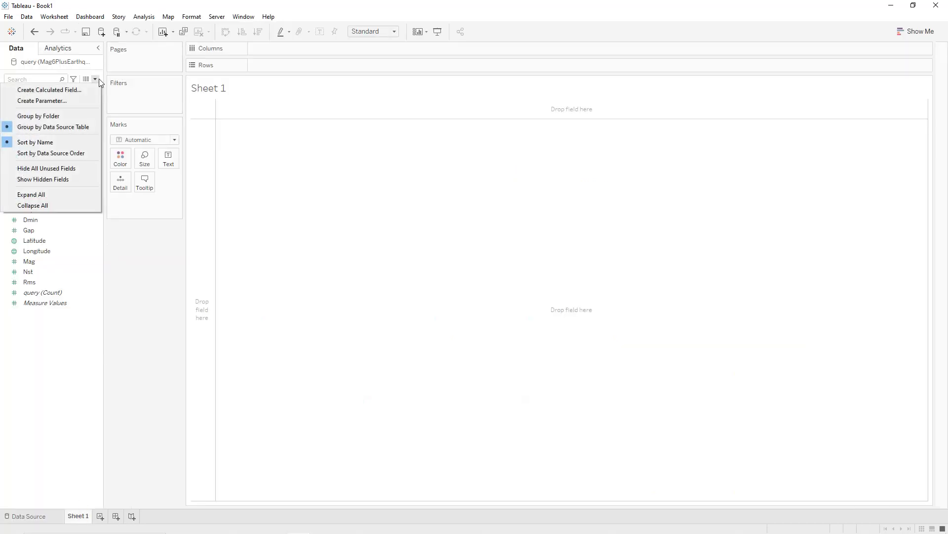
click(67, 101)
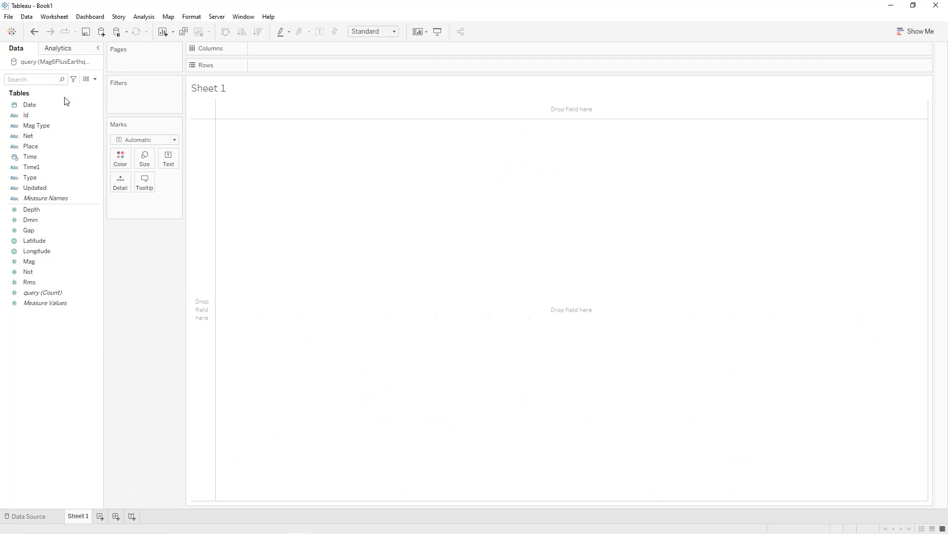
double_click(410, 182)
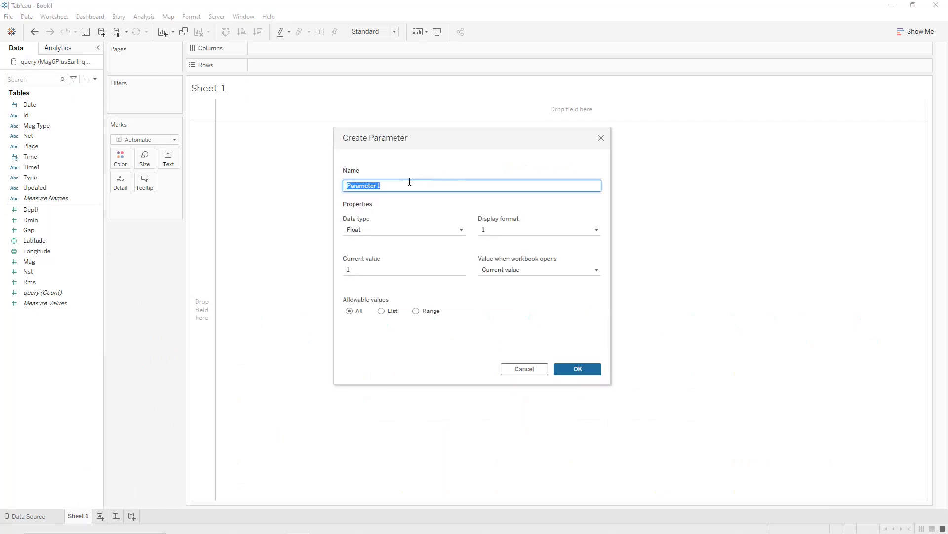
text(Start date)
click(412, 228)
click(388, 283)
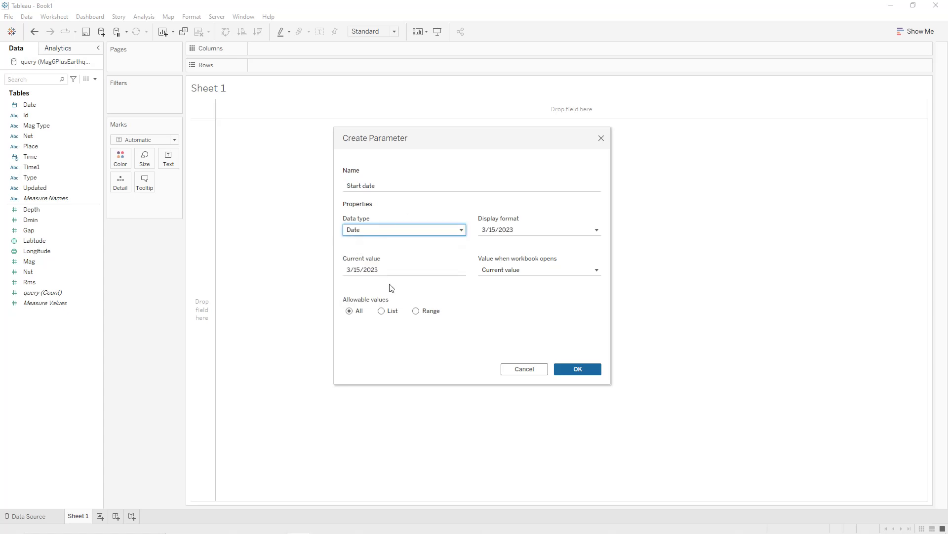
Restrict Start date to a range filled with the Date field's values, and save the parameter
click(420, 314)
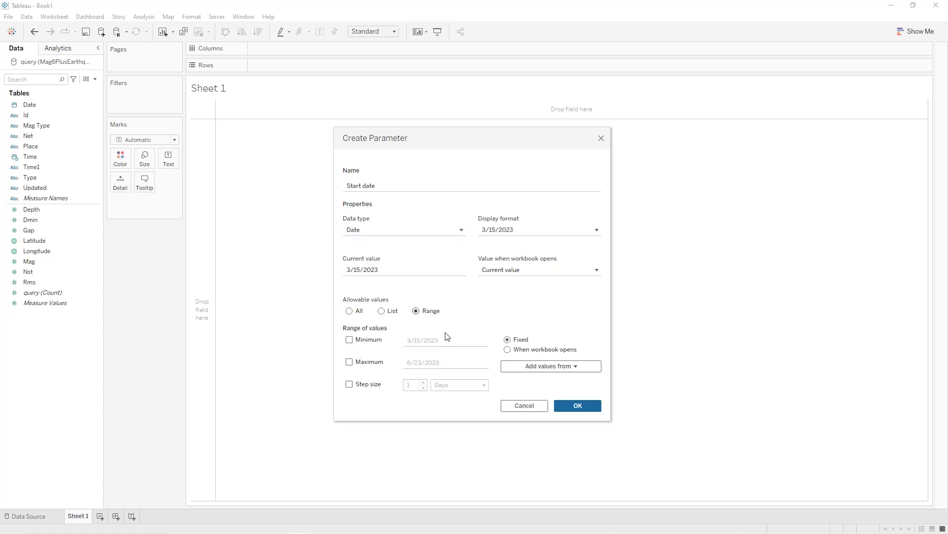
click(564, 370)
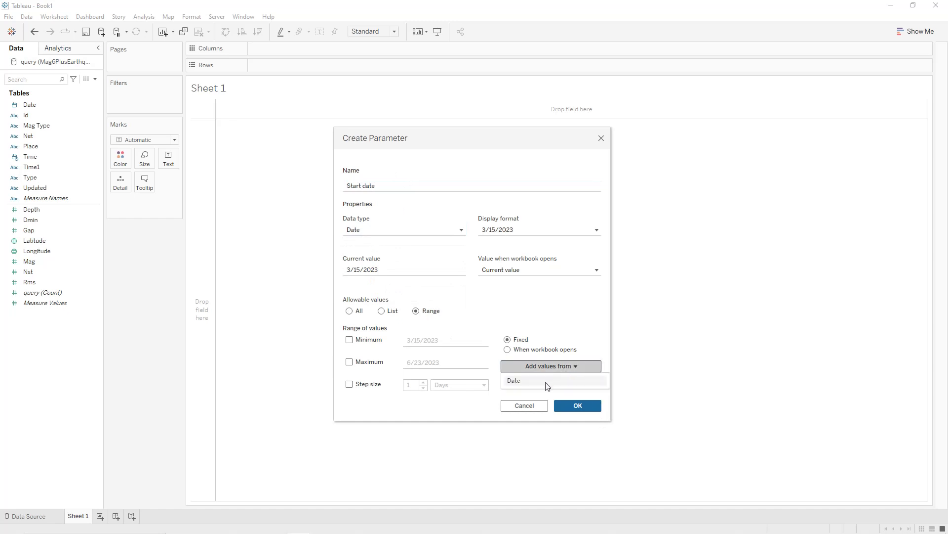
click(547, 384)
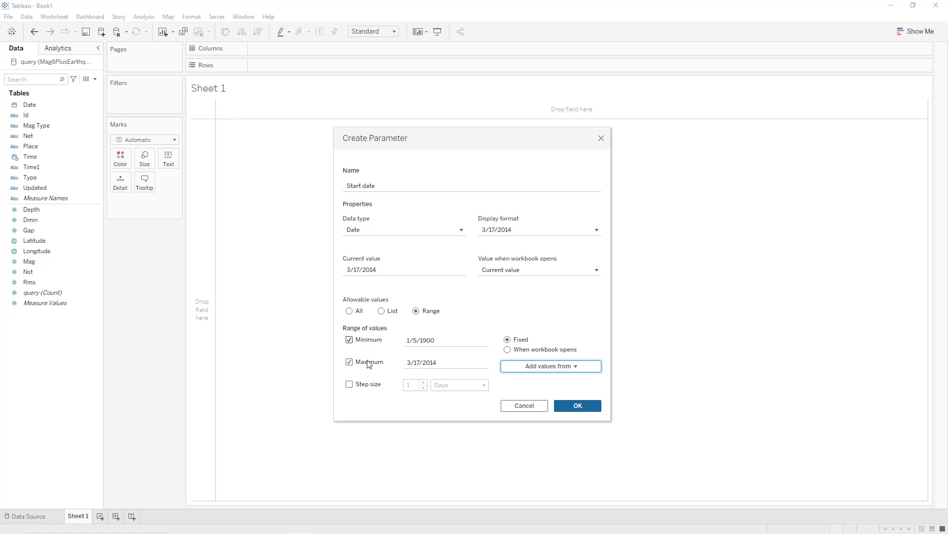
click(577, 405)
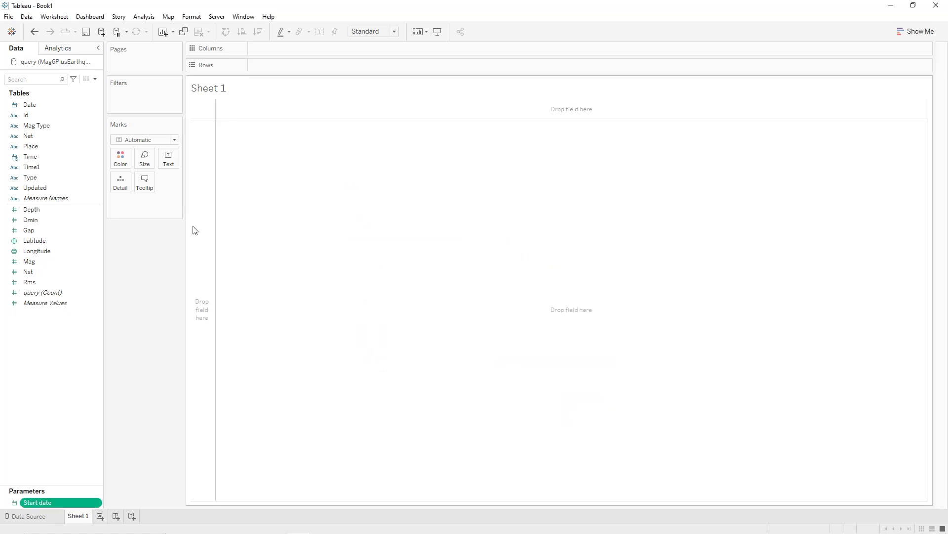
Begin a second parameter named End date and set its data type to Date
click(94, 79)
click(239, 165)
click(95, 79)
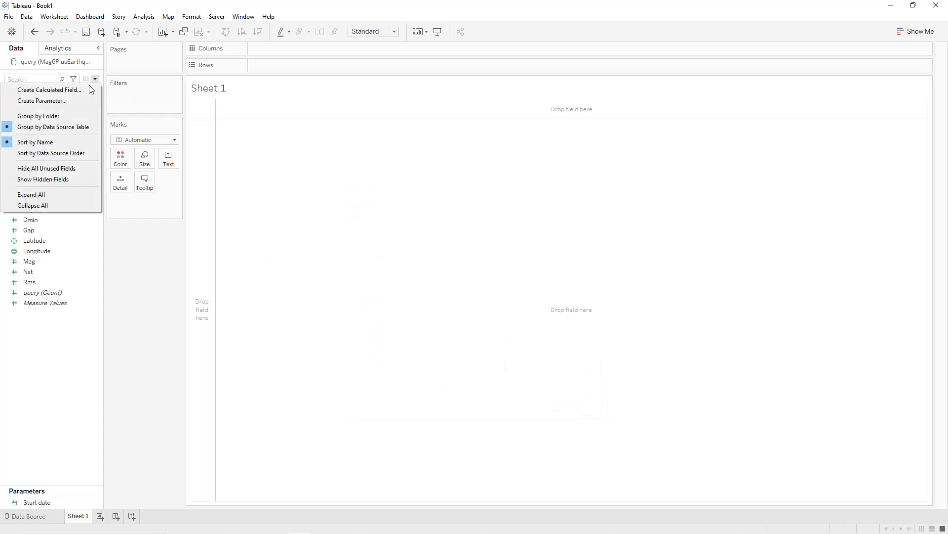
click(69, 101)
double_click(362, 186)
triple_click(364, 186)
text(End date)
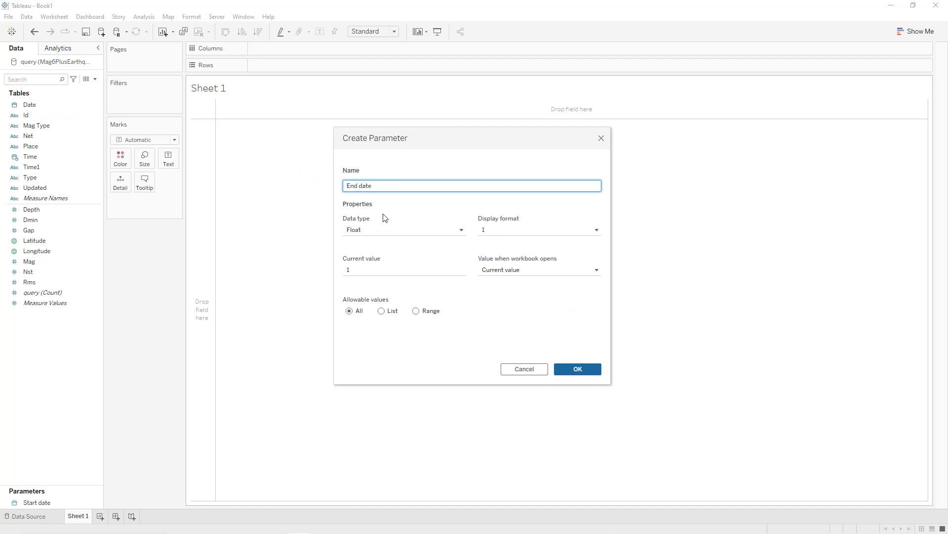
click(385, 231)
click(366, 283)
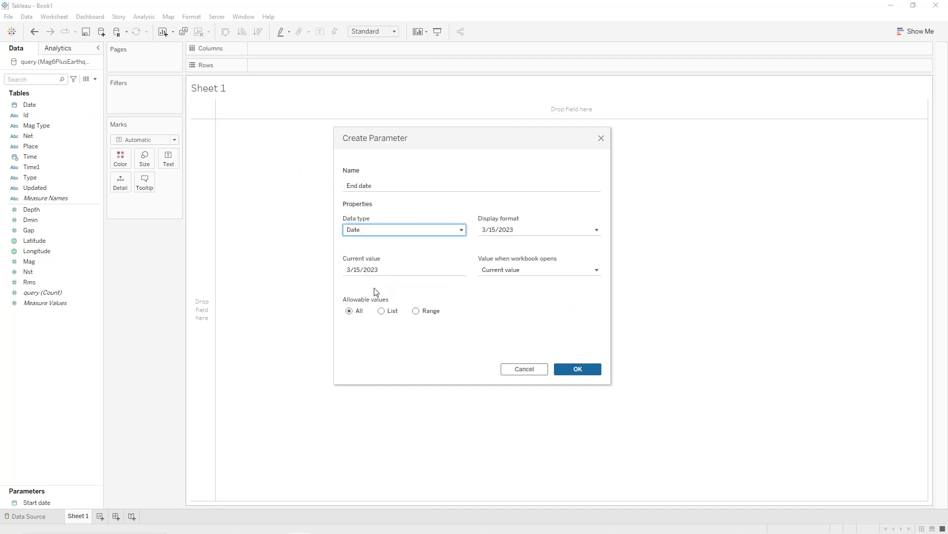
Restrict End date to a range filled with the Date field's values, and save the parameter
click(416, 311)
click(523, 366)
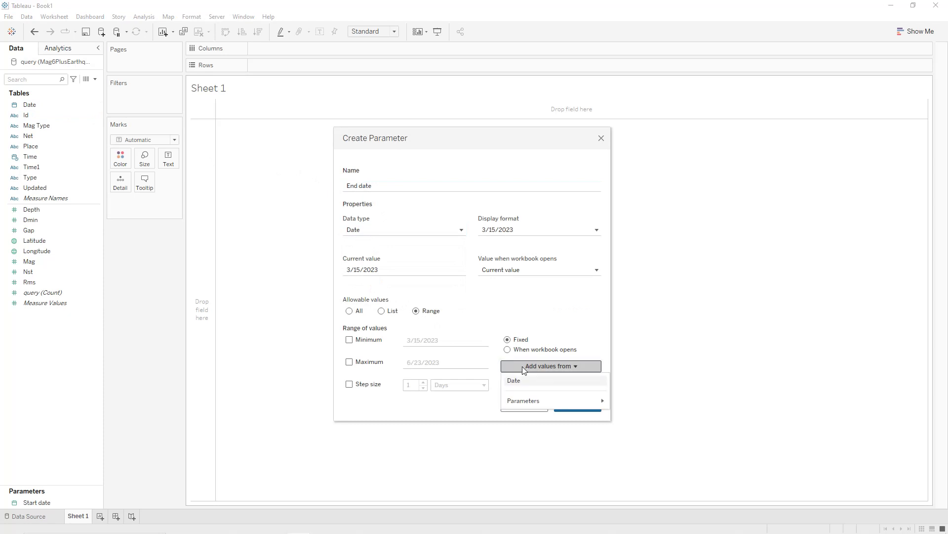
click(514, 381)
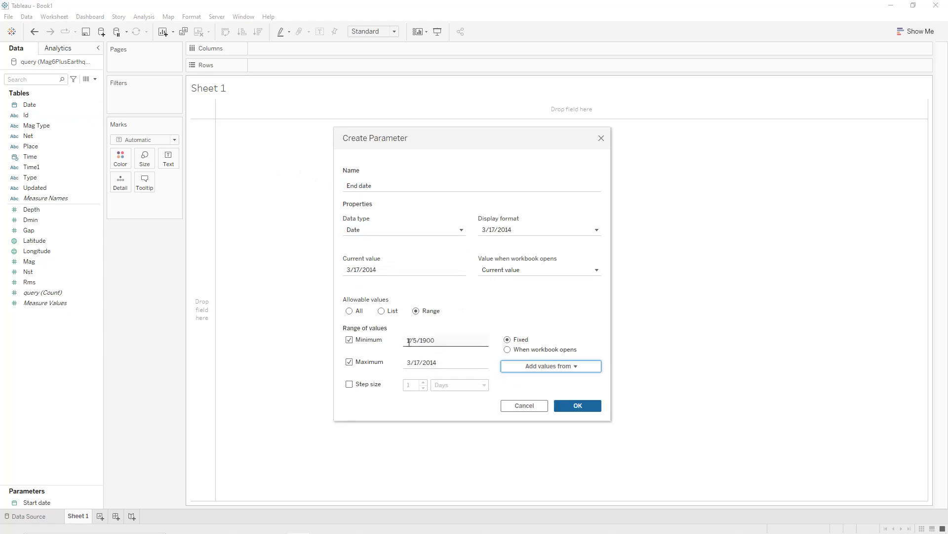
click(578, 405)
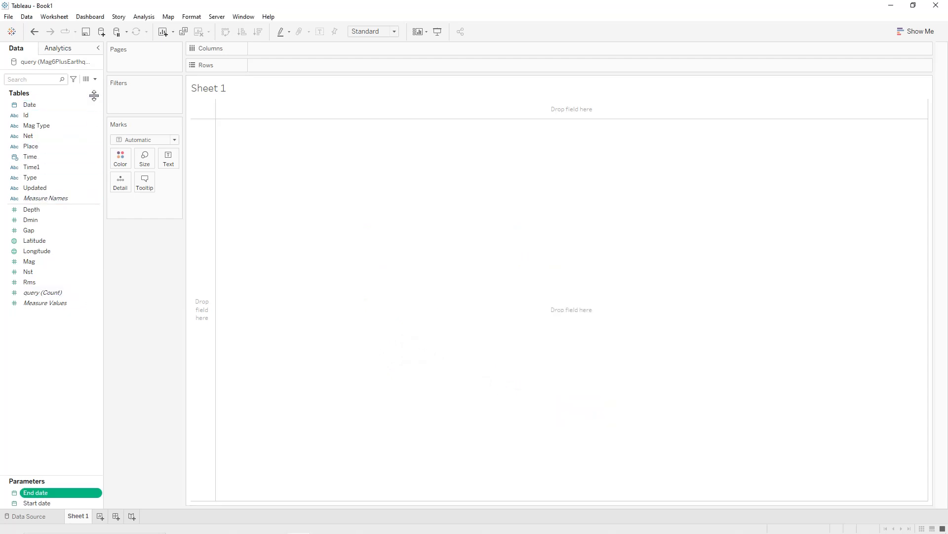
Begin a calculated field named Study period with the opening condition IF [Date] >= [Start date]
click(95, 79)
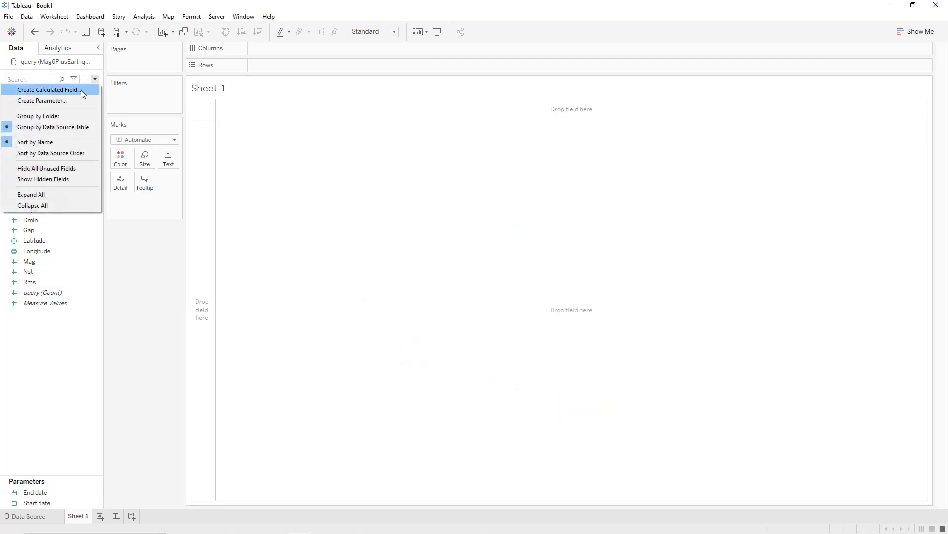
click(81, 90)
text(Study)
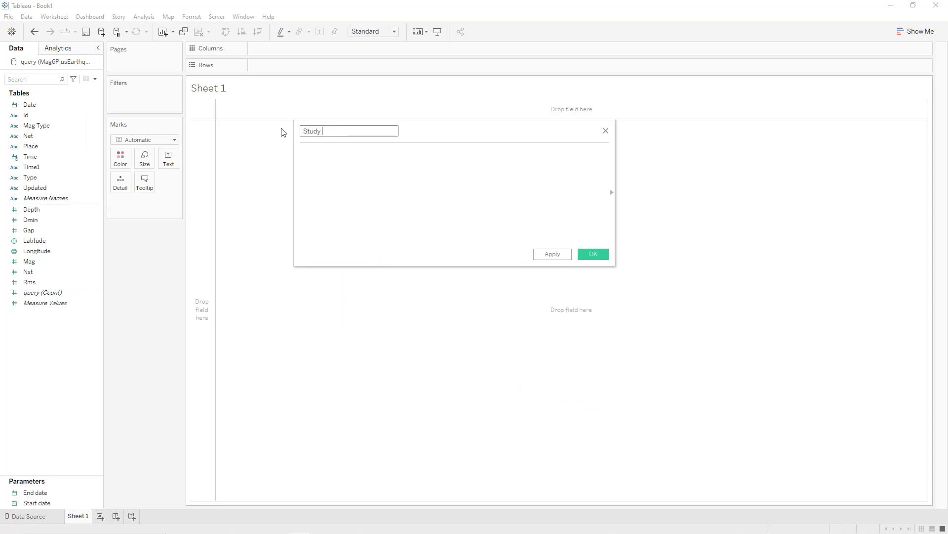
text( period)
click(340, 153)
text(IF dat)
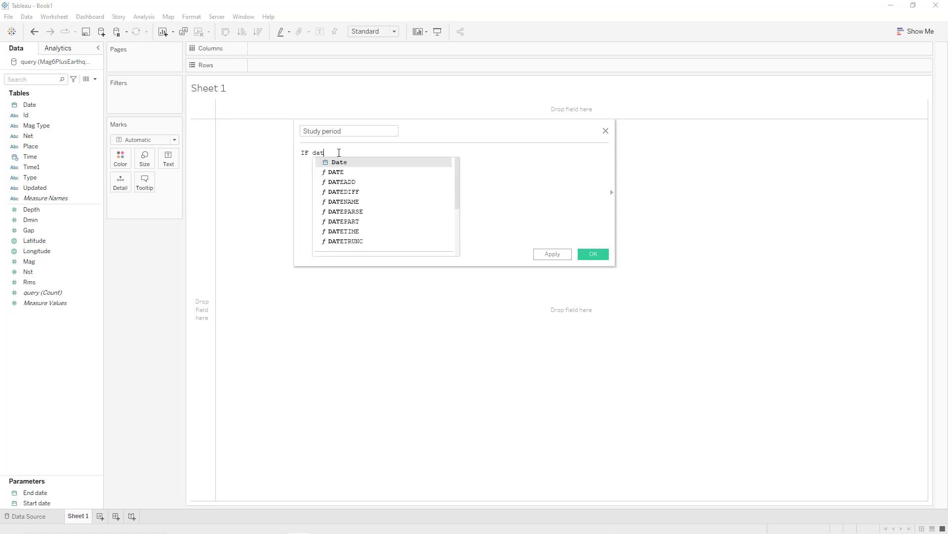
click(381, 159)
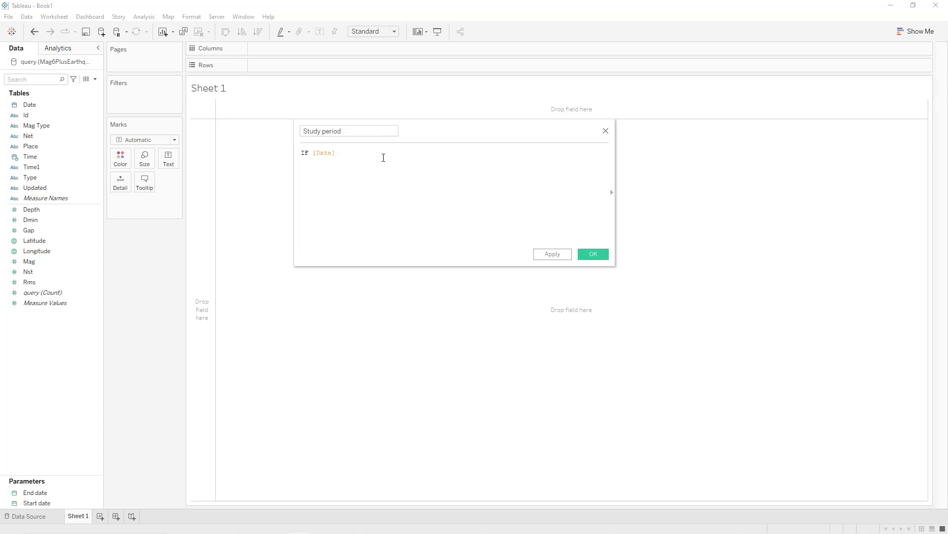
text(>= star)
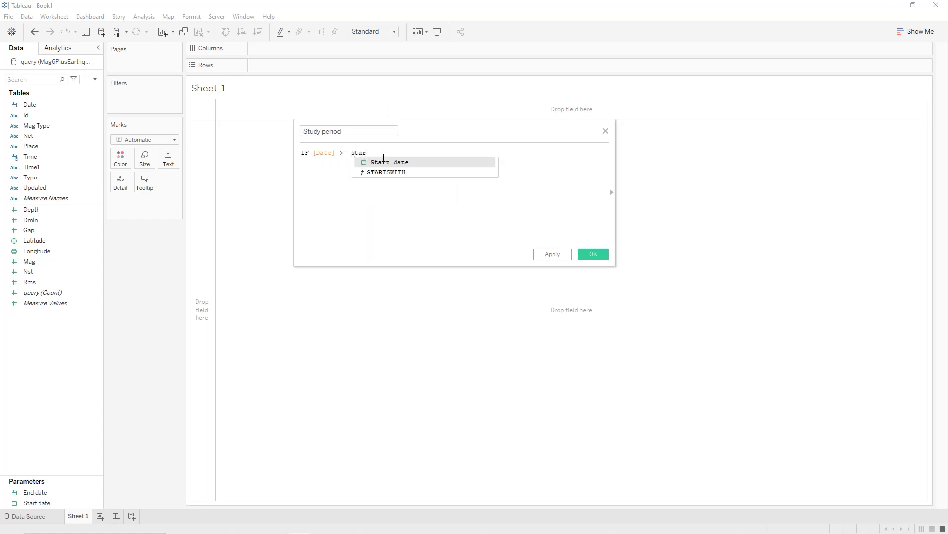
click(384, 162)
Complete the Study period formula with AND [Date] <= [End date] THEN 1 ELSE 0 END
text(AND date)
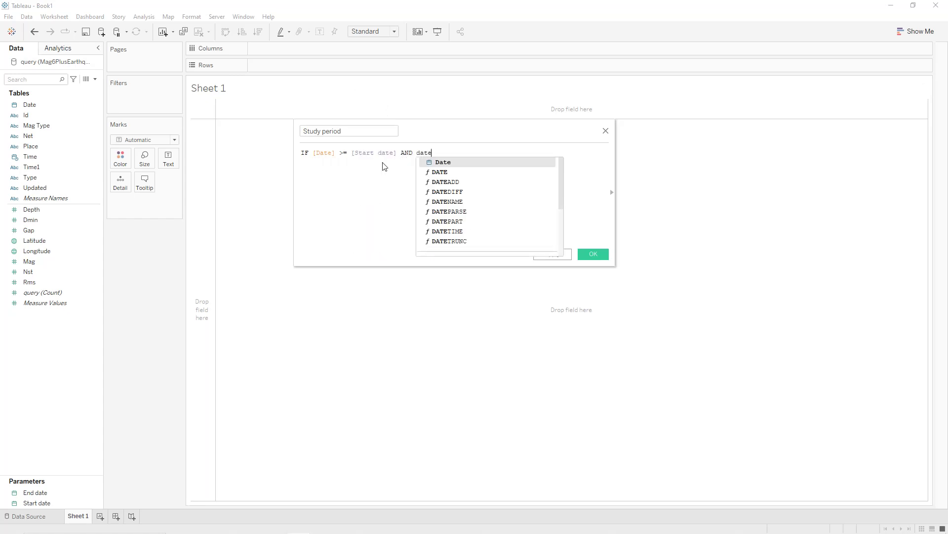
click(444, 163)
text(<= end)
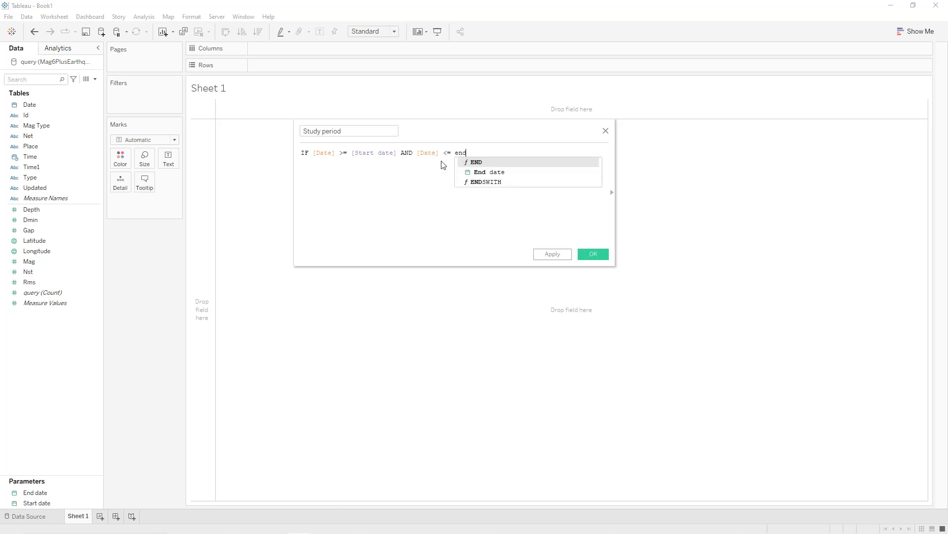
click(474, 174)
text(THEN)
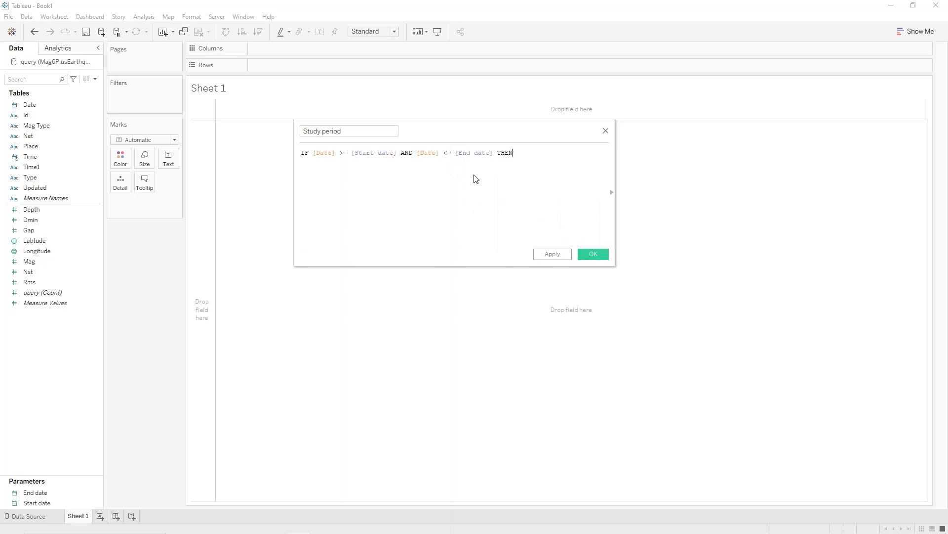
text( 1 ELSE 0 )
text(END)
Save the Study period calculated field and convert it to a dimension
click(476, 175)
click(551, 254)
click(582, 253)
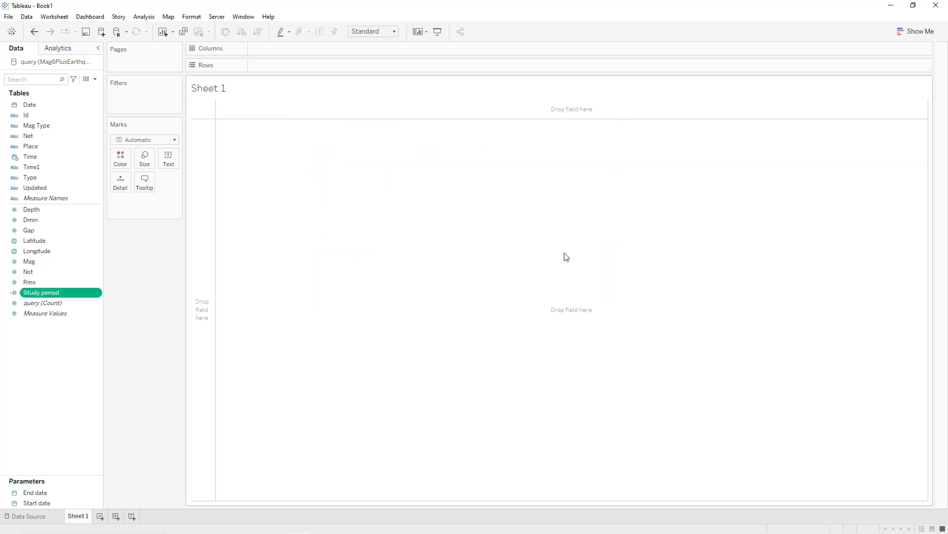
right_click(99, 294)
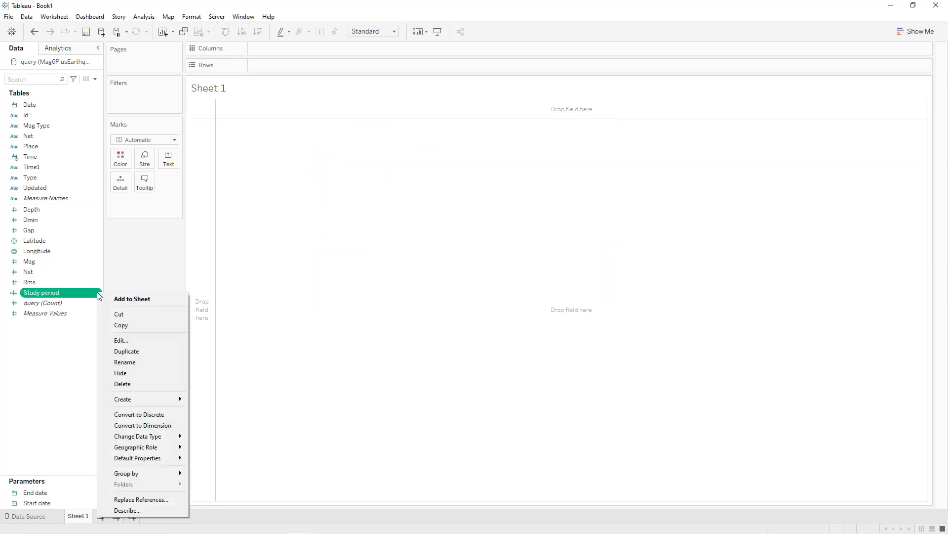
click(134, 424)
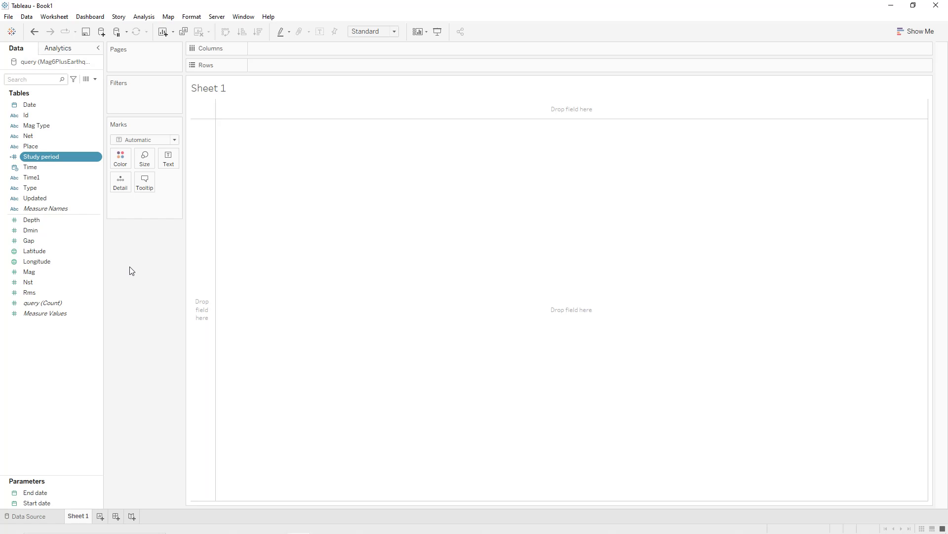
Create a calculated field named Total earthquakes that returns the text "Total earthquakes"
click(96, 79)
click(88, 87)
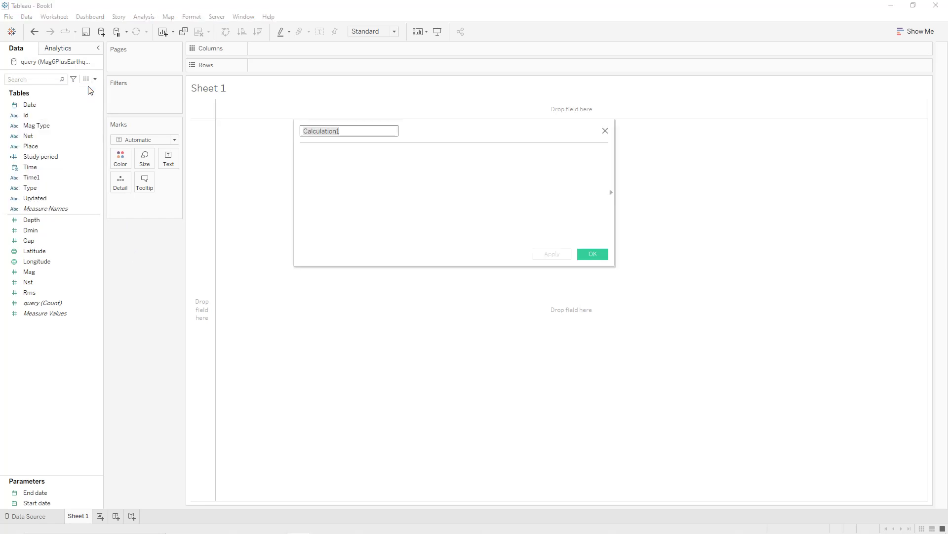
text(Total earthquakes)
key(ctrl+a)
key(ctrl+c)
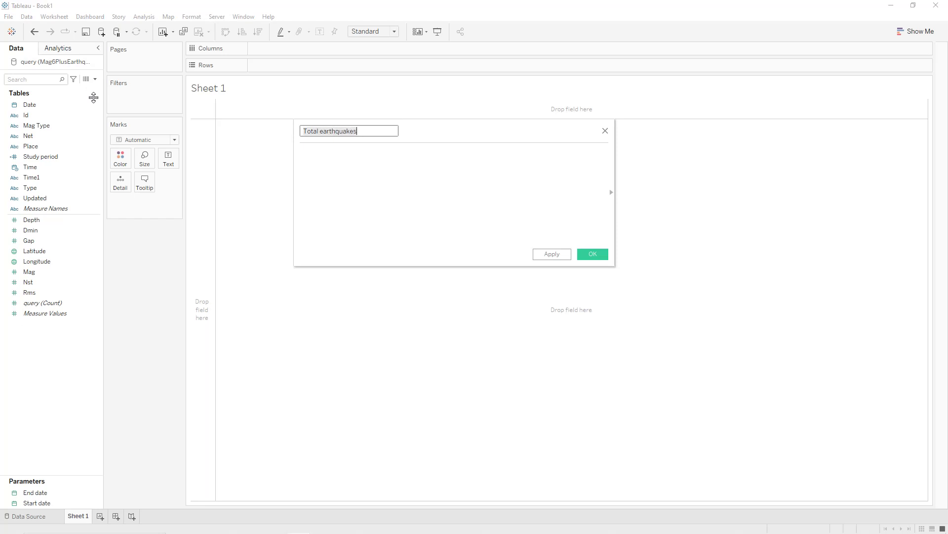
click(319, 156)
text(")
key(ctrl+v)
text(")
click(551, 254)
click(592, 254)
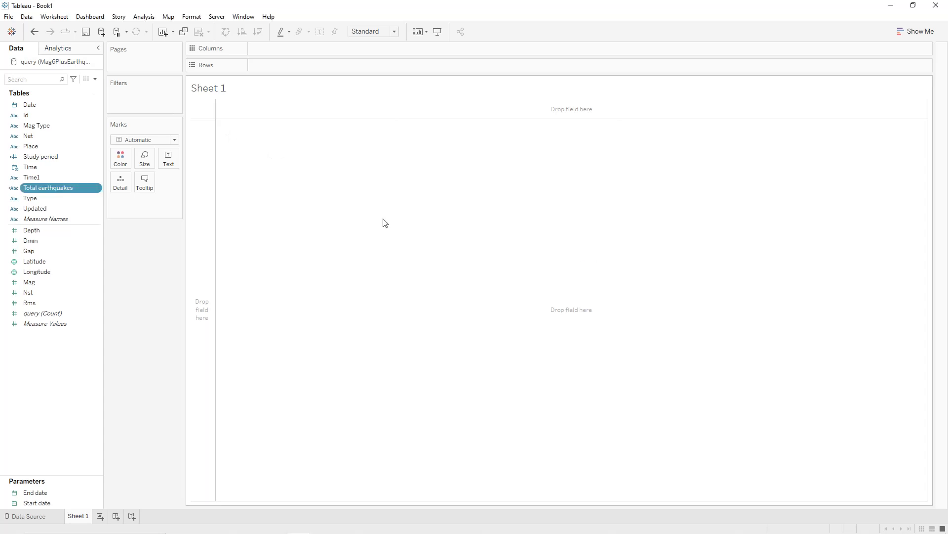
Create a calculated field named Average Dmin that returns the text "Average Dmin"
click(95, 80)
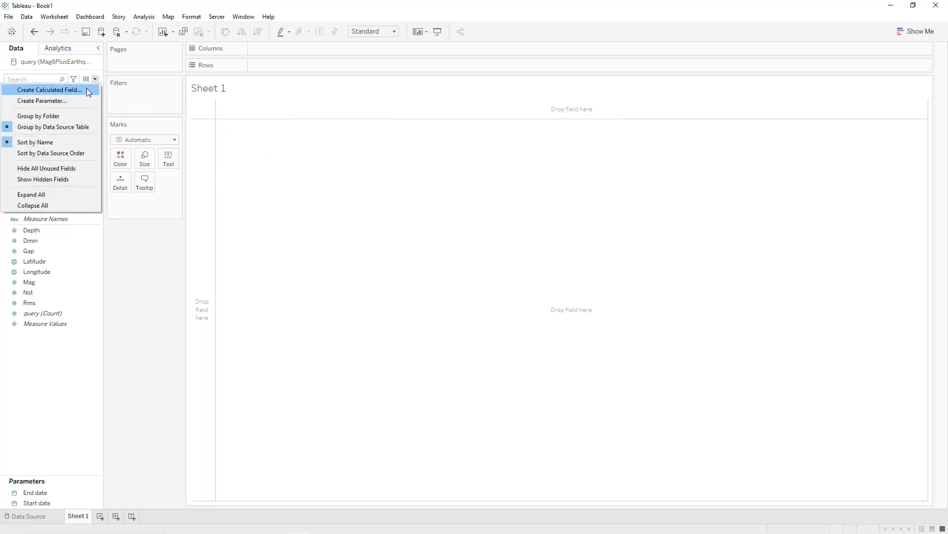
click(87, 88)
text(Average Dmin)
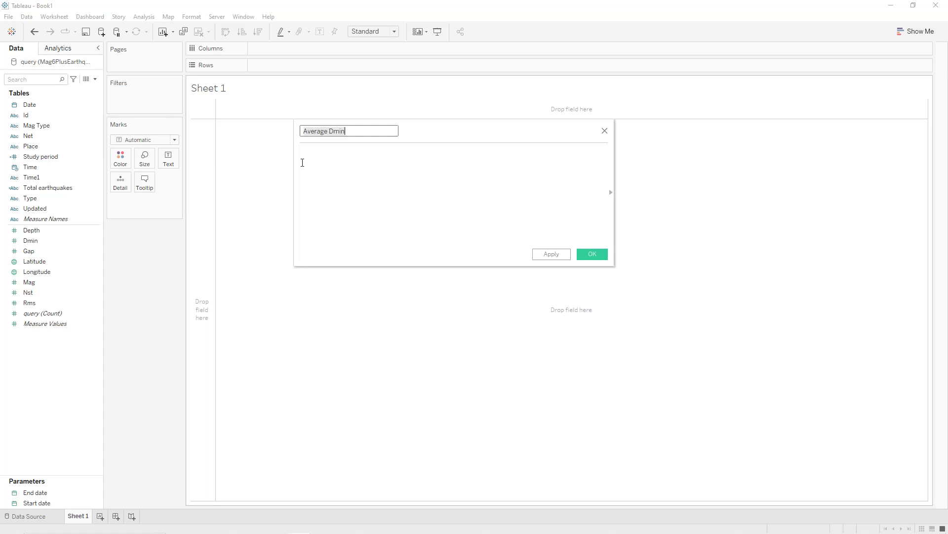
click(316, 156)
text(")
text(Average Dmin)
text(")
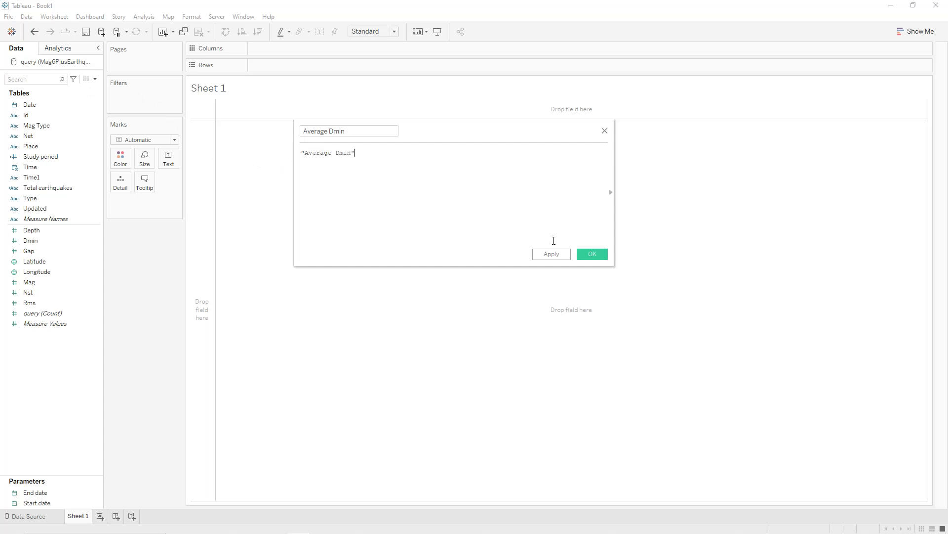
click(563, 254)
click(592, 254)
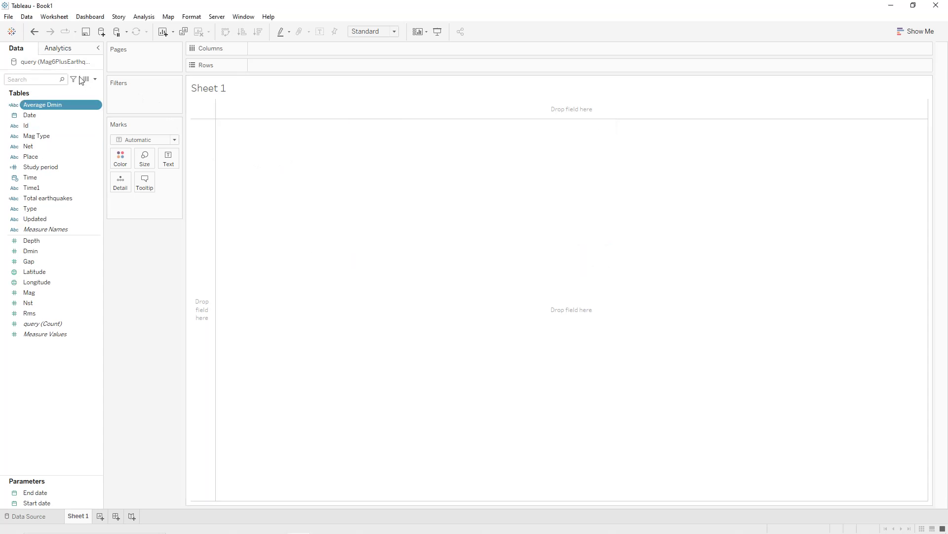
Create a calculated field named Average depth that returns the text "Average depth"
click(95, 79)
click(91, 90)
text(Average dep)
key(ctrl+a)
key(ctrl+c)
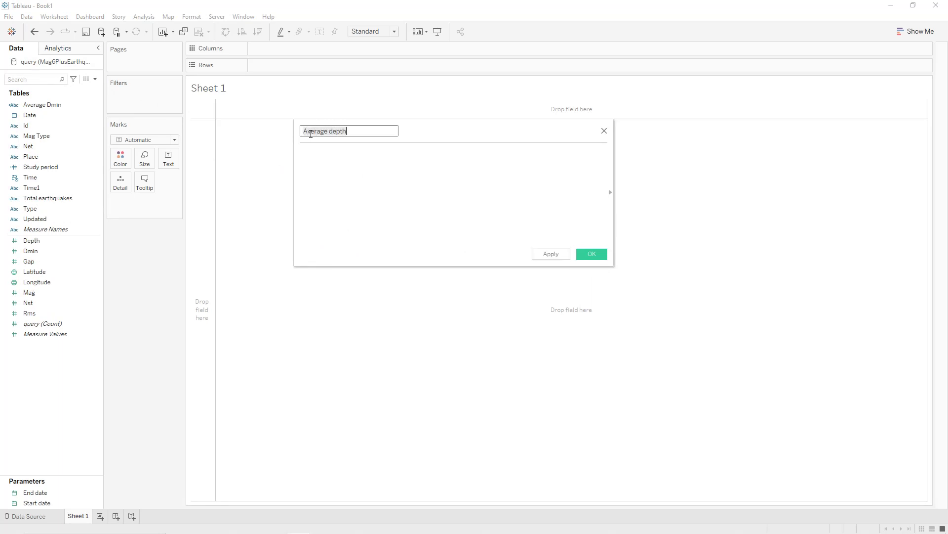
click(367, 163)
text(")
key(ctrl+v)
text(")
click(549, 254)
click(598, 255)
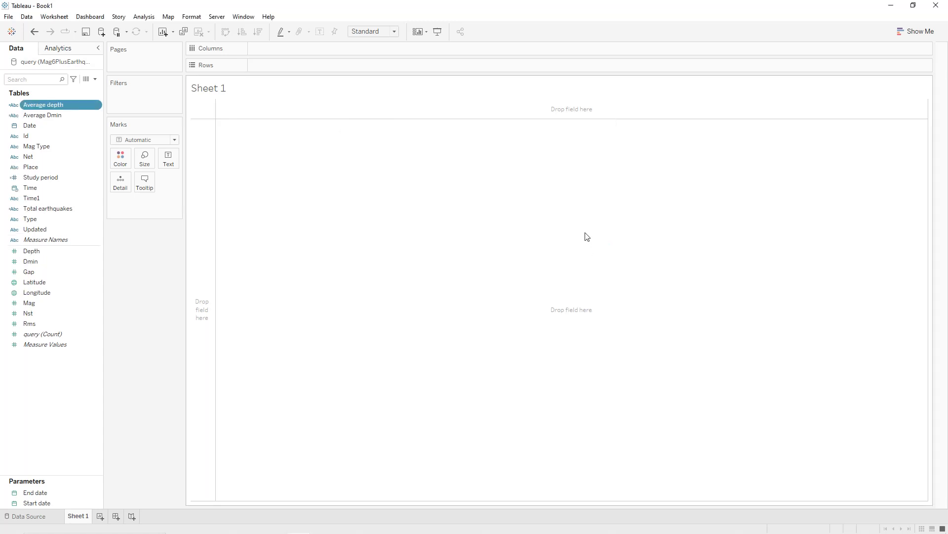
Create a calculated field named Average gap that returns the text "Average gap"
click(90, 79)
click(86, 88)
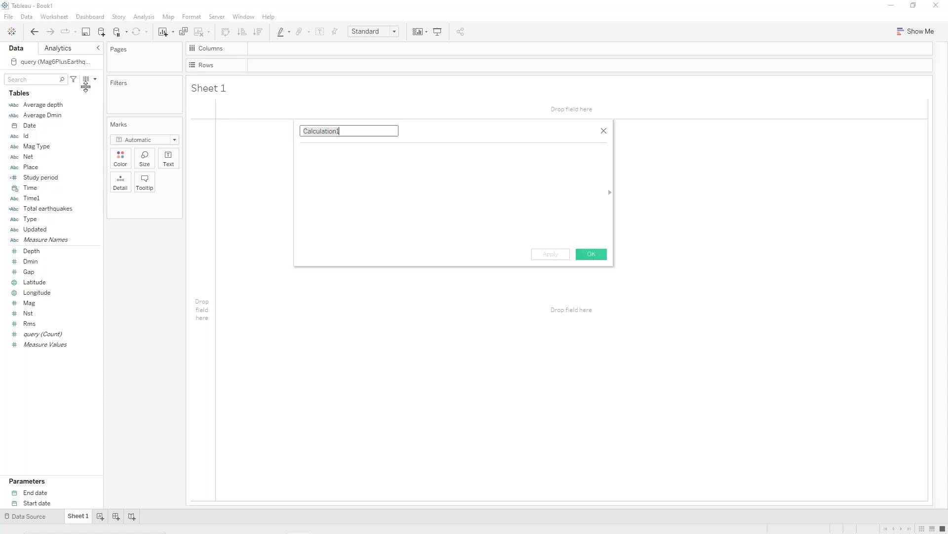
text(Average gap)
click(344, 154)
text(")
text(Average gap)
text(")
click(550, 253)
click(592, 253)
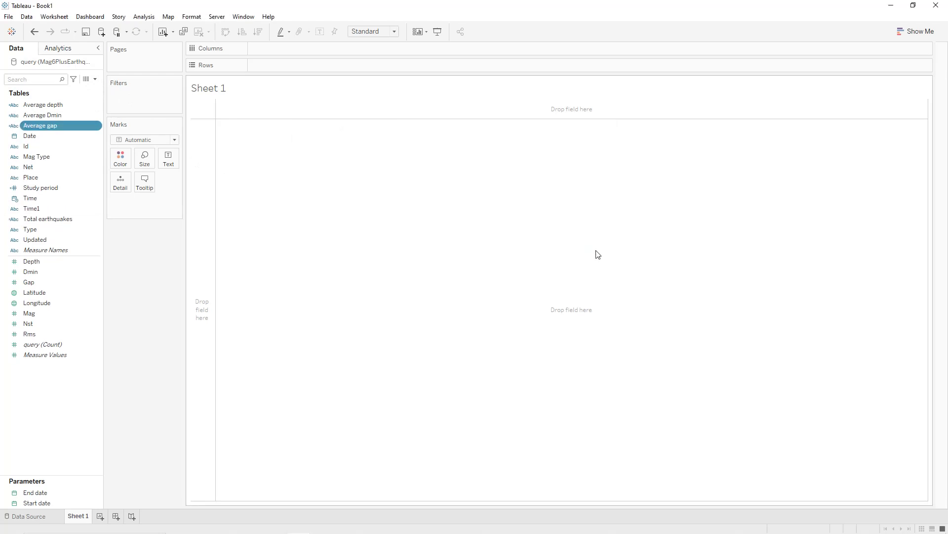
Create a calculated field named Average Nst that returns the text "Average Nst"
click(95, 80)
click(87, 93)
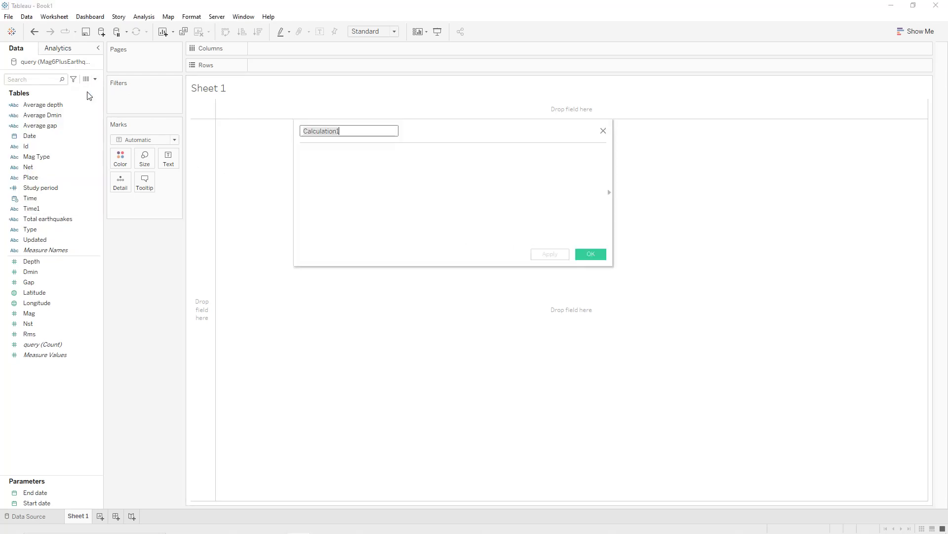
text(Averag)
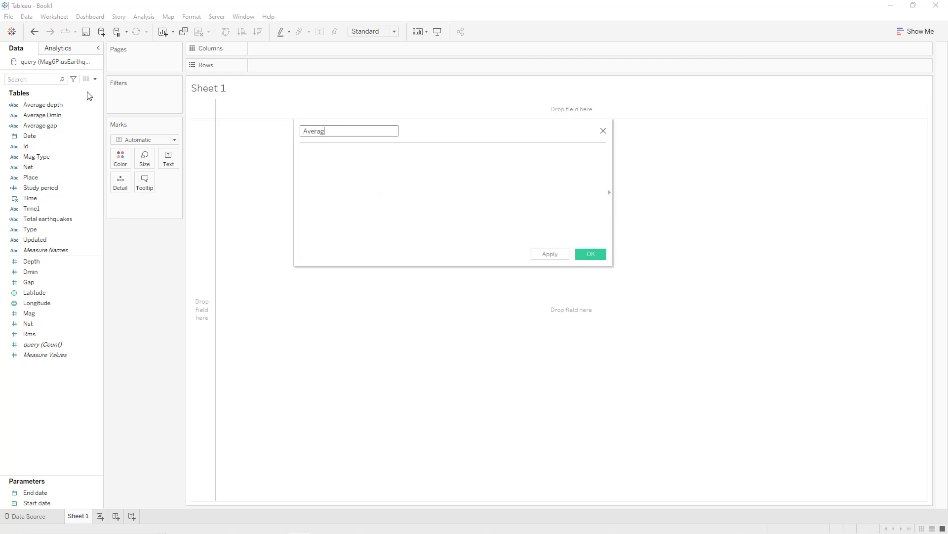
text(e Nst)
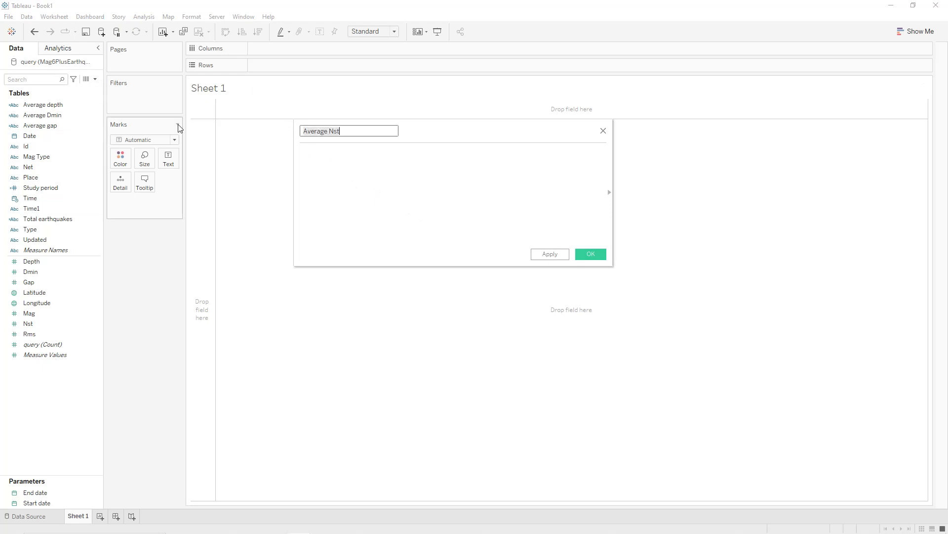
click(375, 158)
text("Average Nst)
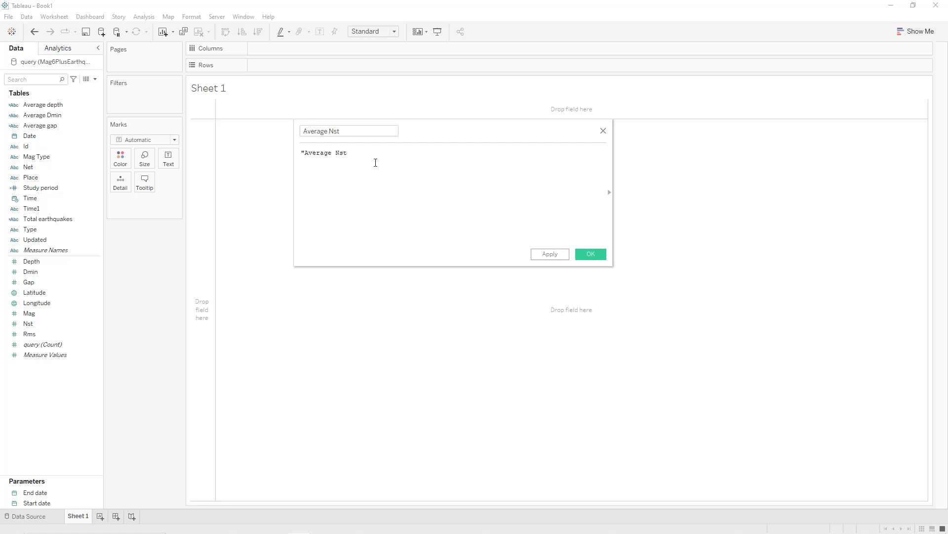
text(")
click(565, 257)
click(583, 255)
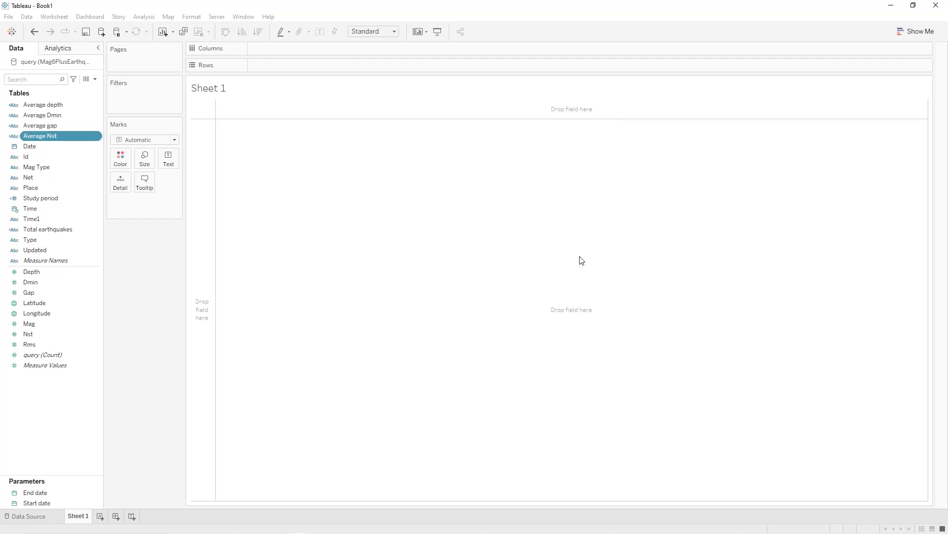
Create a calculated field named Average Rms that returns the text "Average Rms"
click(95, 79)
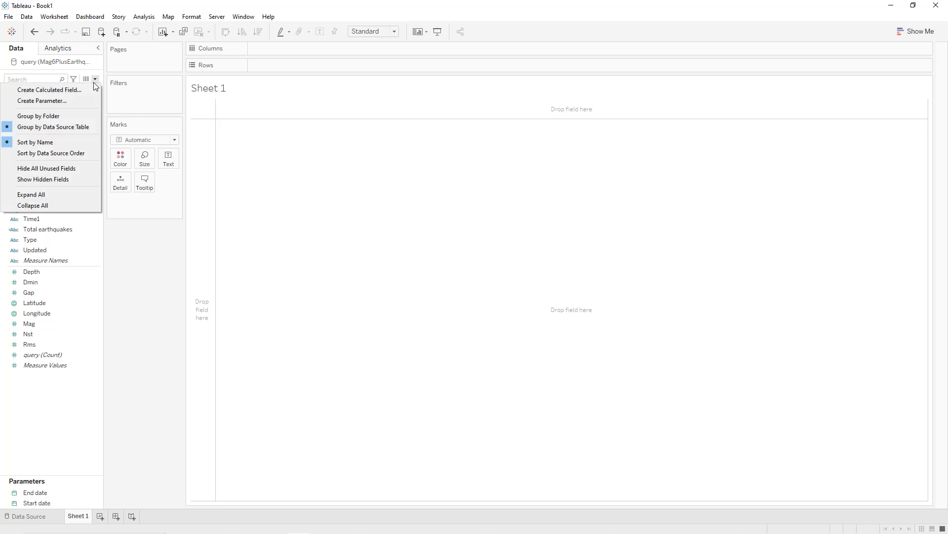
click(92, 86)
text(Average Rms)
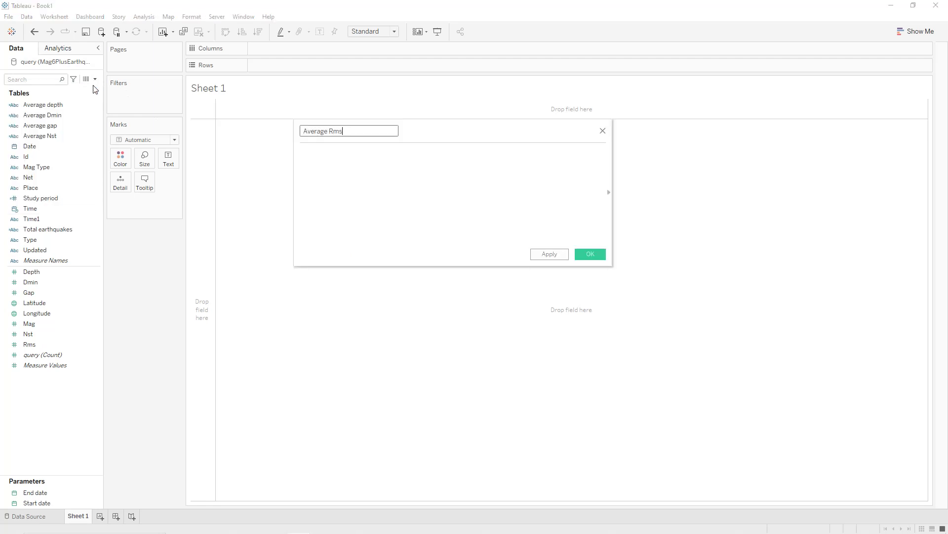
click(344, 161)
text("Average Rms")
click(549, 254)
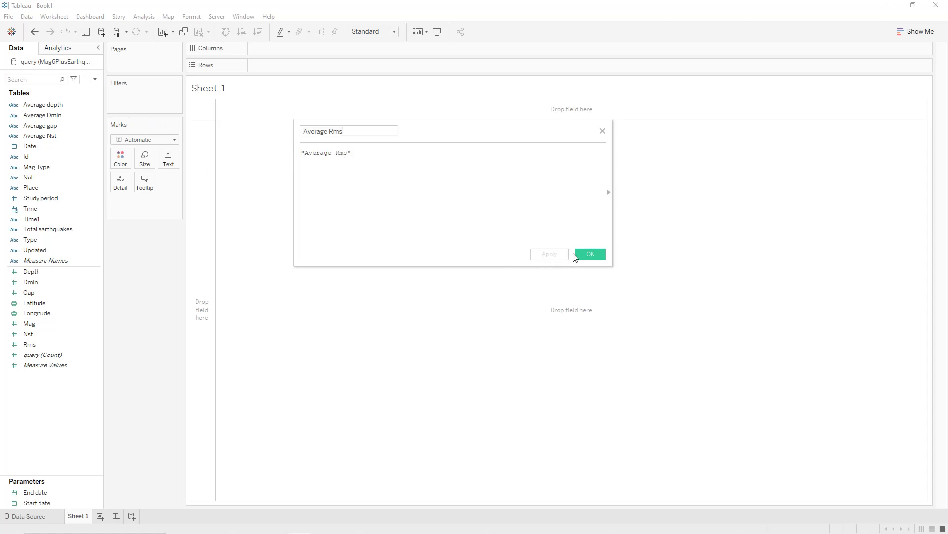
click(590, 254)
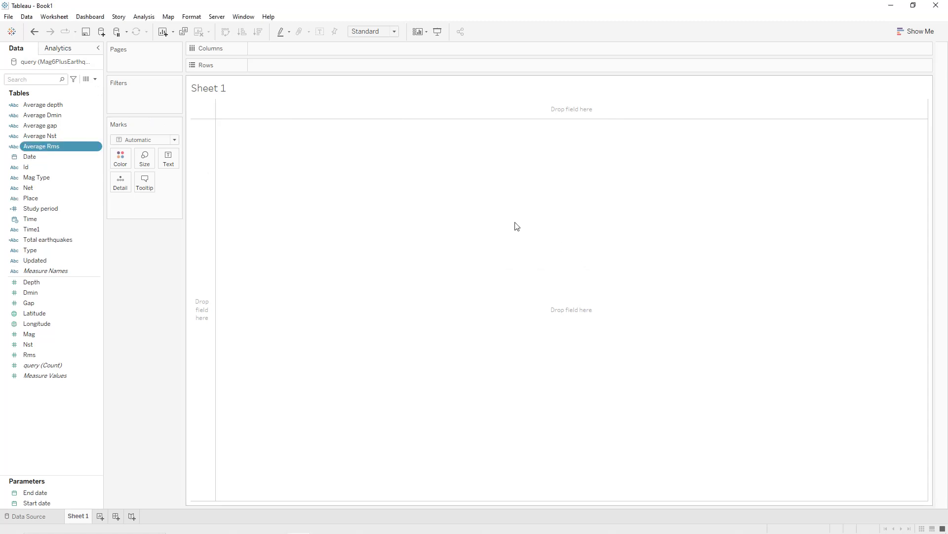
Create a calculated field named Max gap that returns the text "Max gap"
click(94, 79)
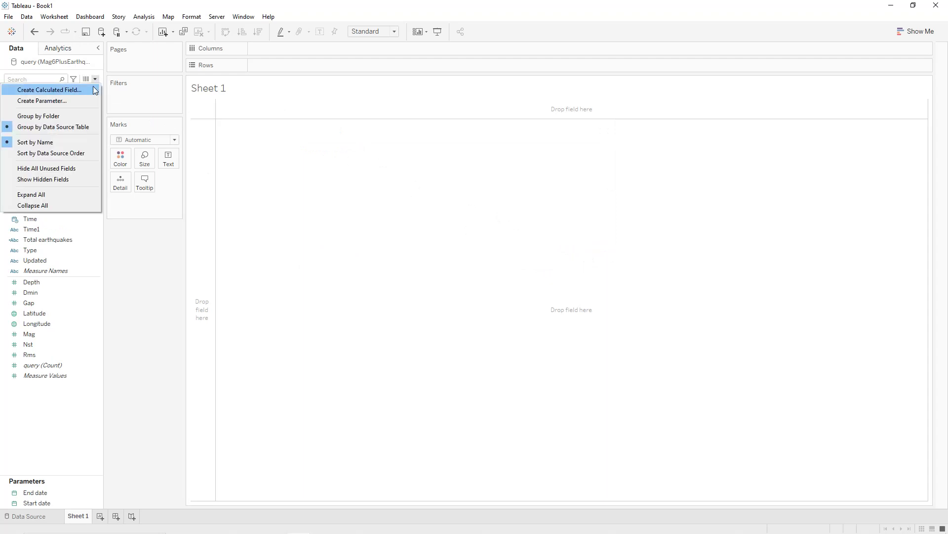
click(94, 88)
text(Max gap)
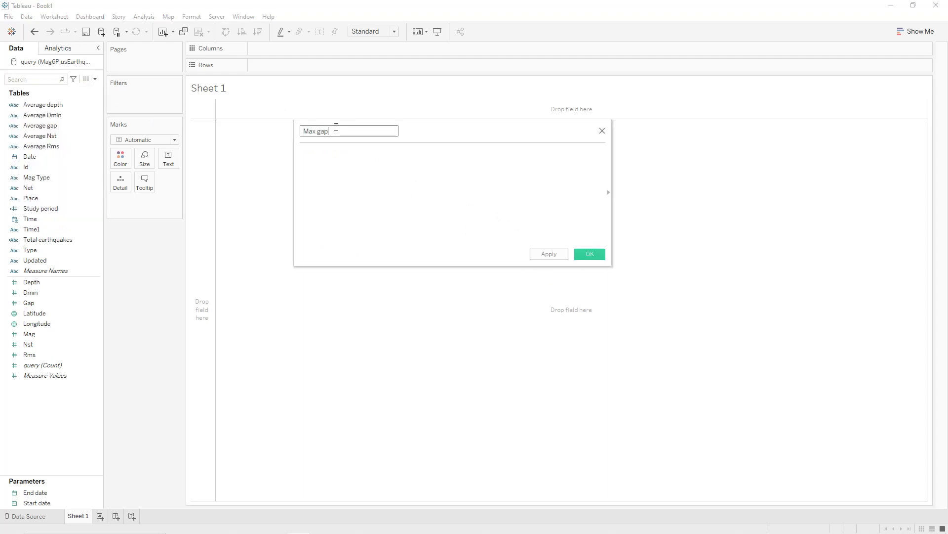
click(354, 157)
text("Max gap")
click(550, 255)
click(593, 255)
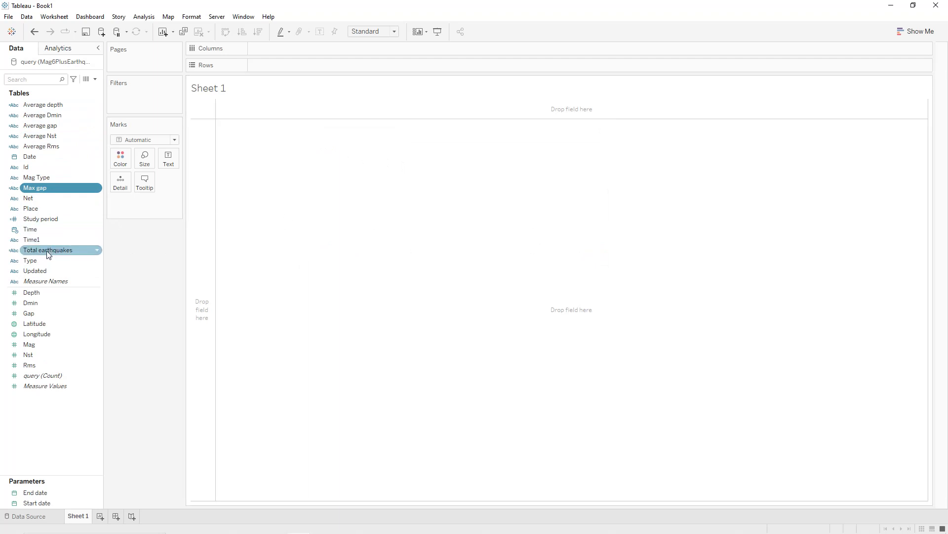
Show the Total earthquakes label and the count of Id as text on Sheet 1
drag(48, 254, 167, 168)
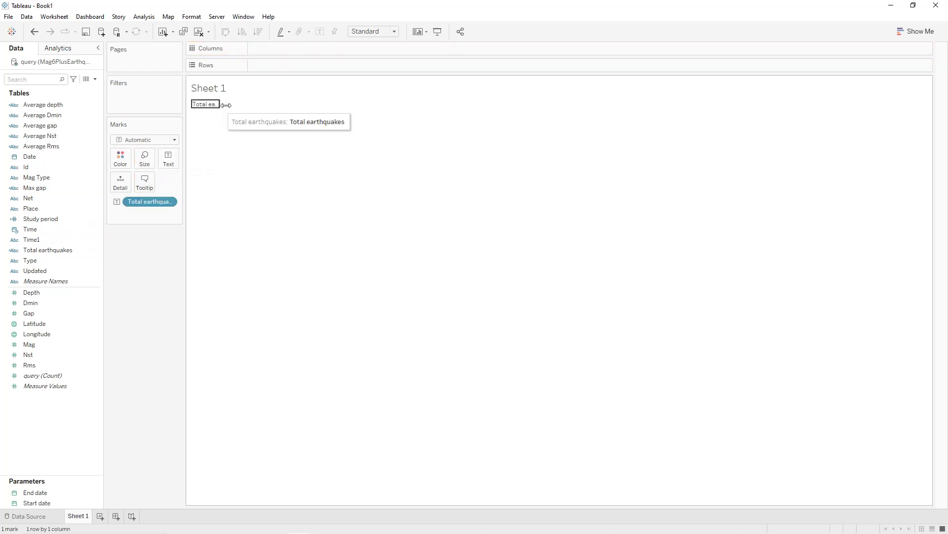
drag(256, 104, 267, 104)
click(255, 107)
click(242, 125)
drag(37, 166, 170, 159)
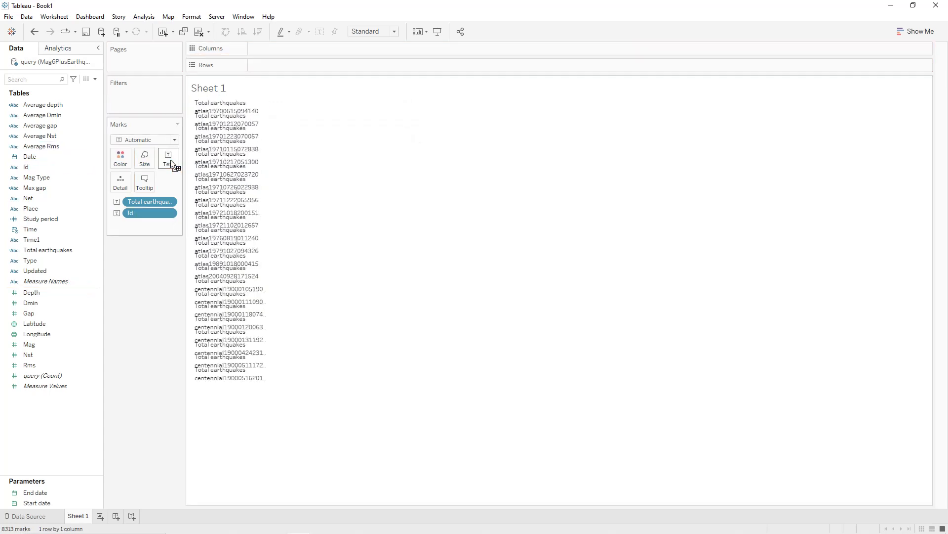
click(171, 216)
click(171, 216)
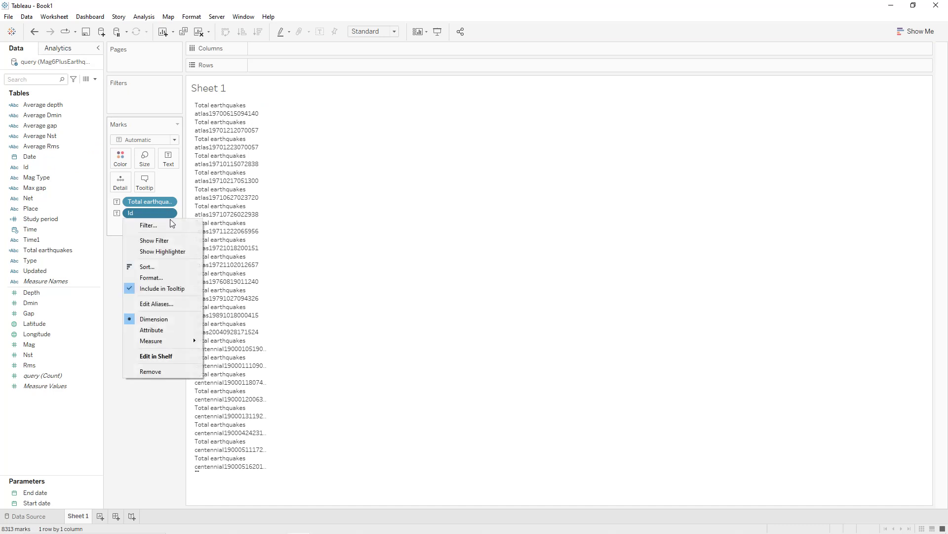
mouse_move(152, 340)
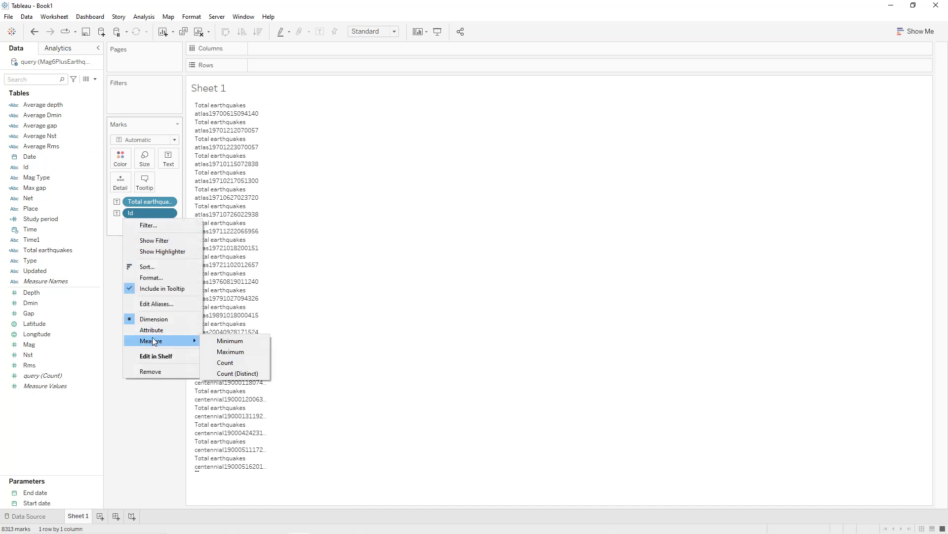
click(225, 363)
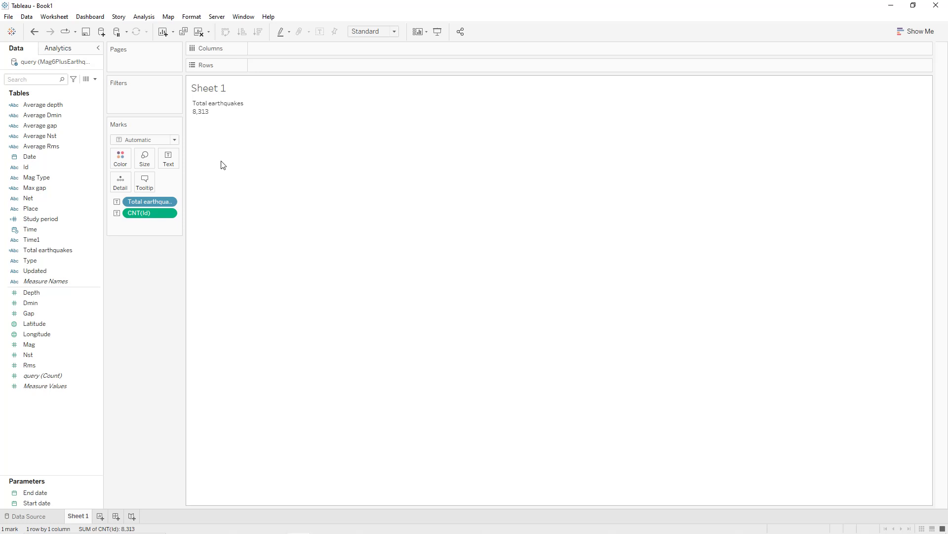
Hide the title of Sheet 1 and set the worksheet shading to black
right_click(207, 89)
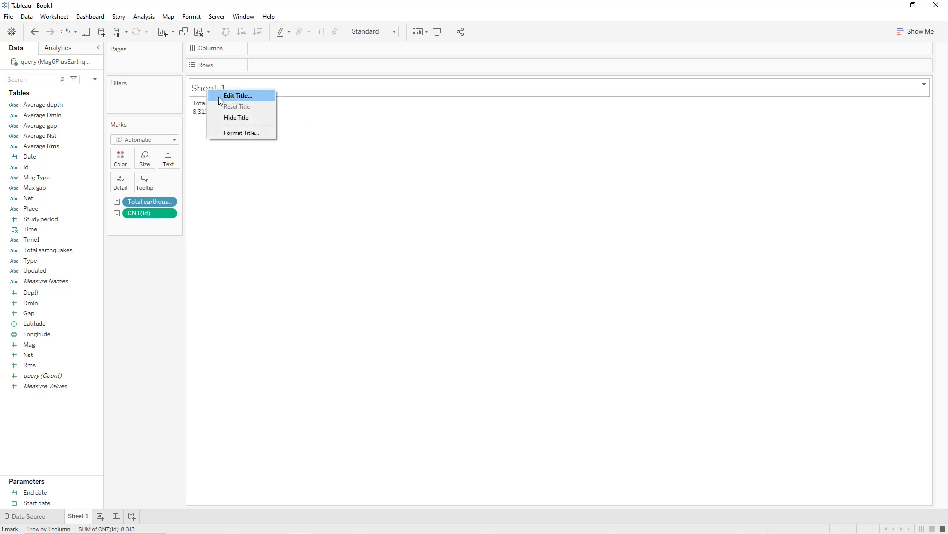
click(228, 117)
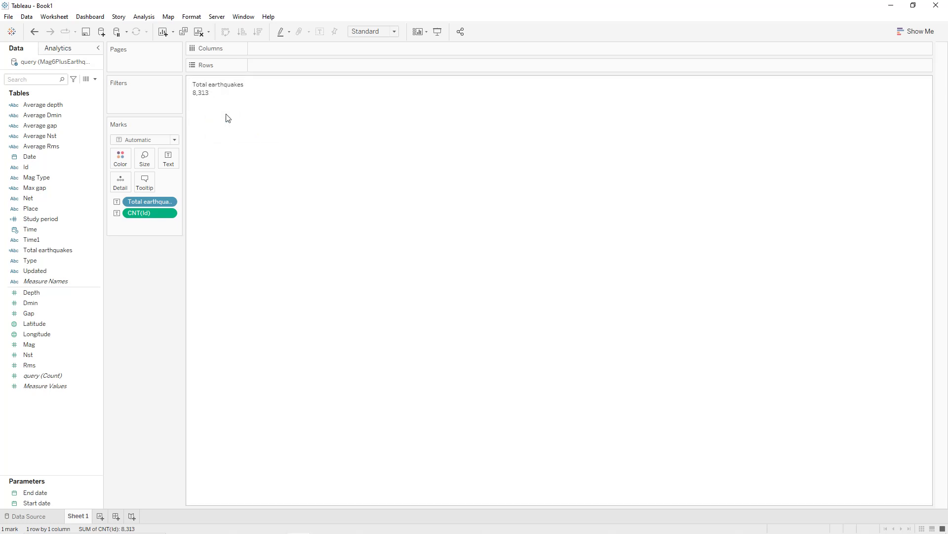
click(192, 17)
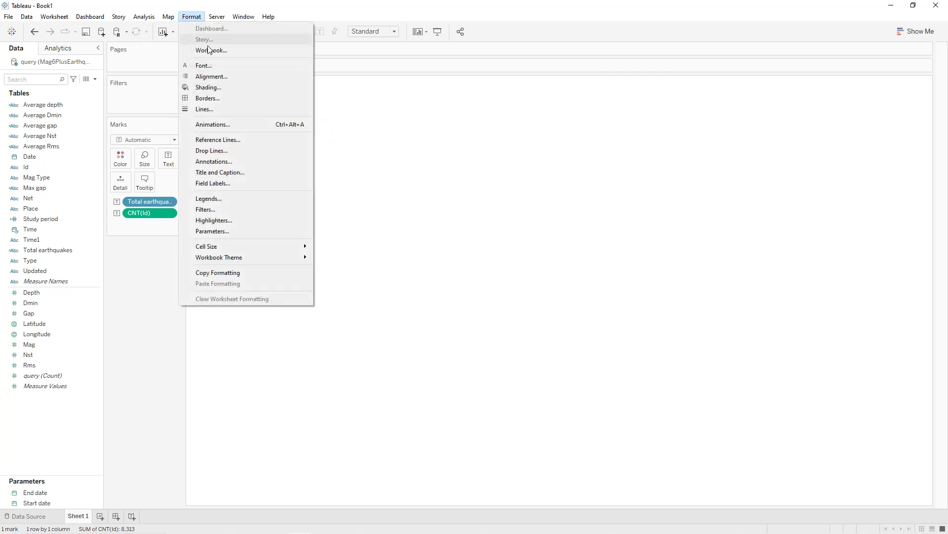
click(208, 88)
click(73, 110)
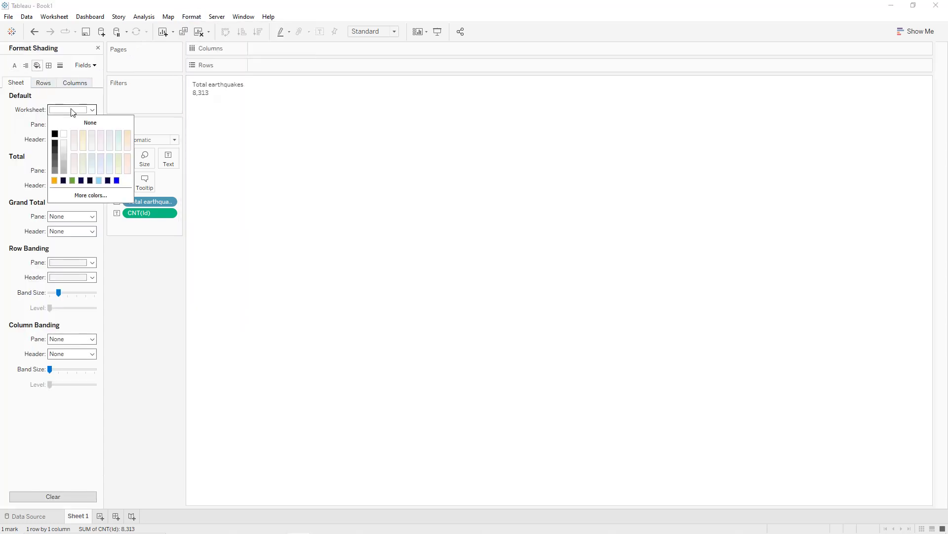
click(55, 134)
Format the worksheet font of Sheet 1 as bold, white and size 10
click(14, 65)
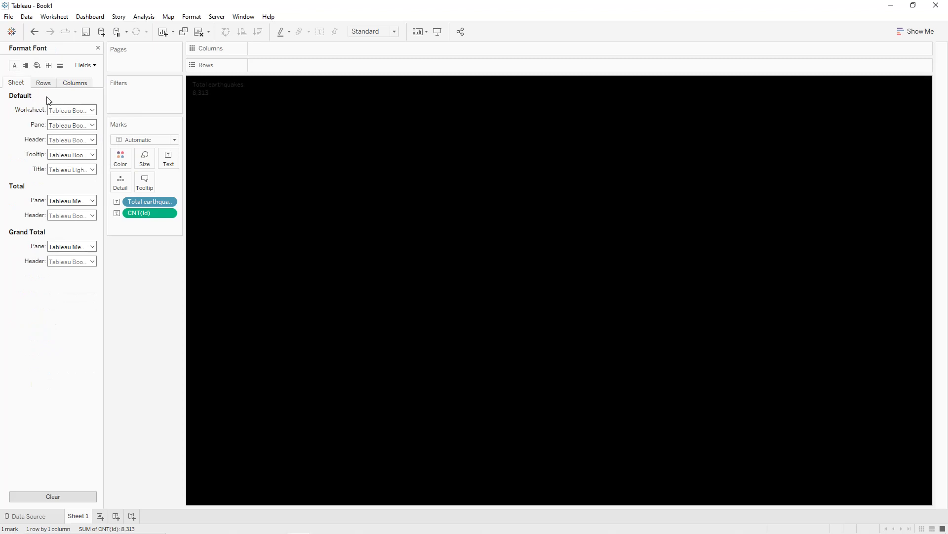
click(70, 110)
click(85, 138)
click(64, 149)
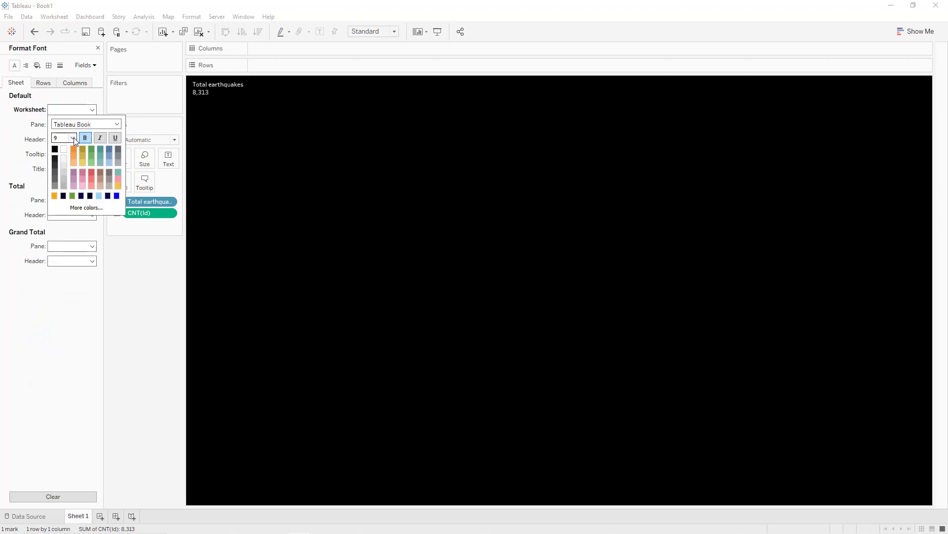
click(73, 138)
click(66, 157)
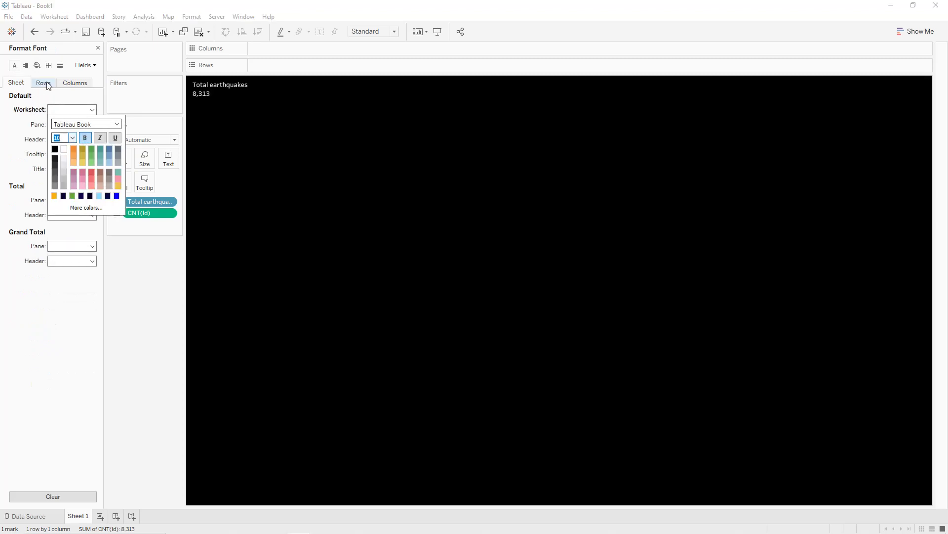
Center the pane text of Sheet 1 horizontally and close the formatting settings
click(25, 65)
click(63, 110)
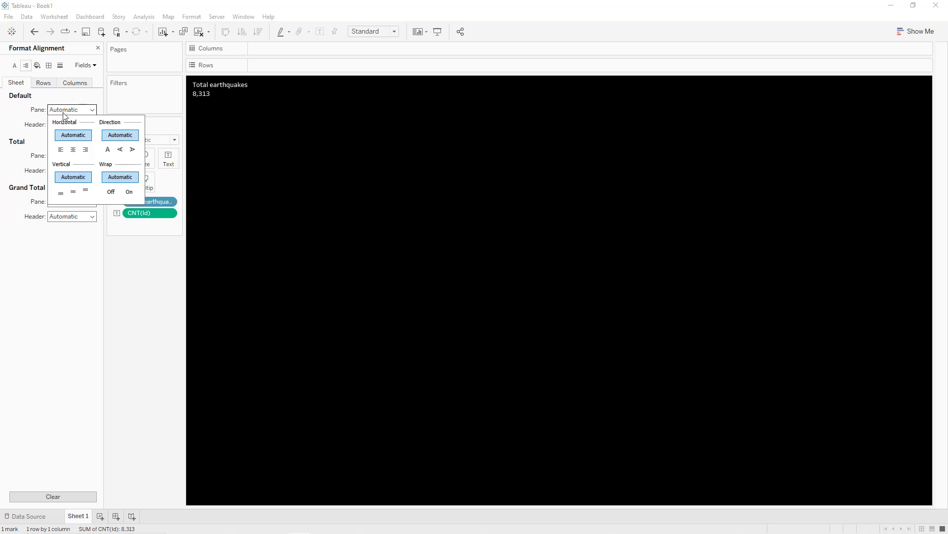
click(73, 149)
click(28, 118)
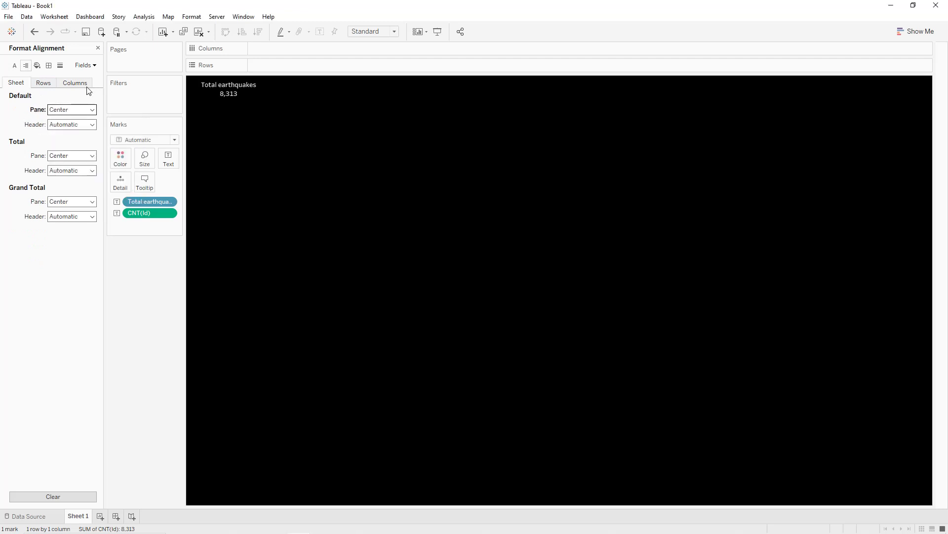
click(98, 49)
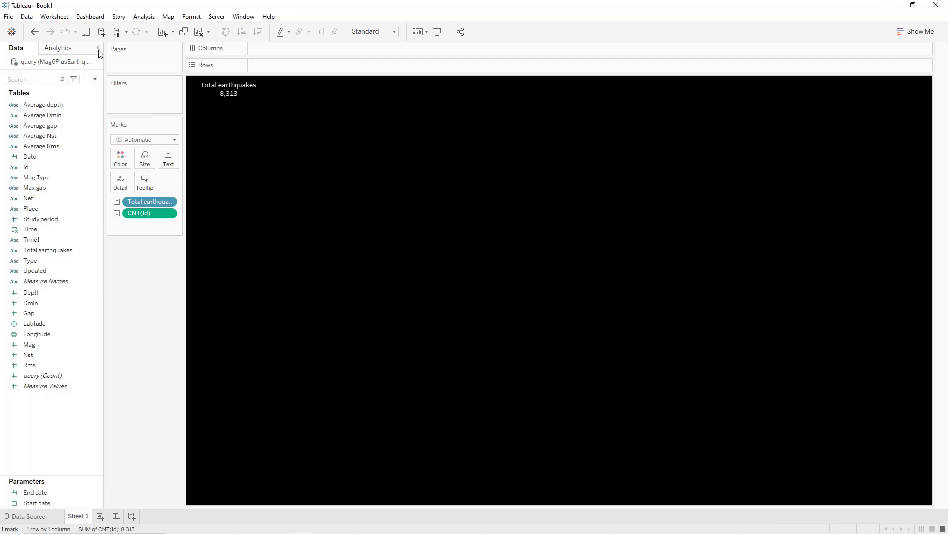
Duplicate Sheet 1 and remove the Total earthquakes and CNT(Id) fields from the copy
right_click(84, 519)
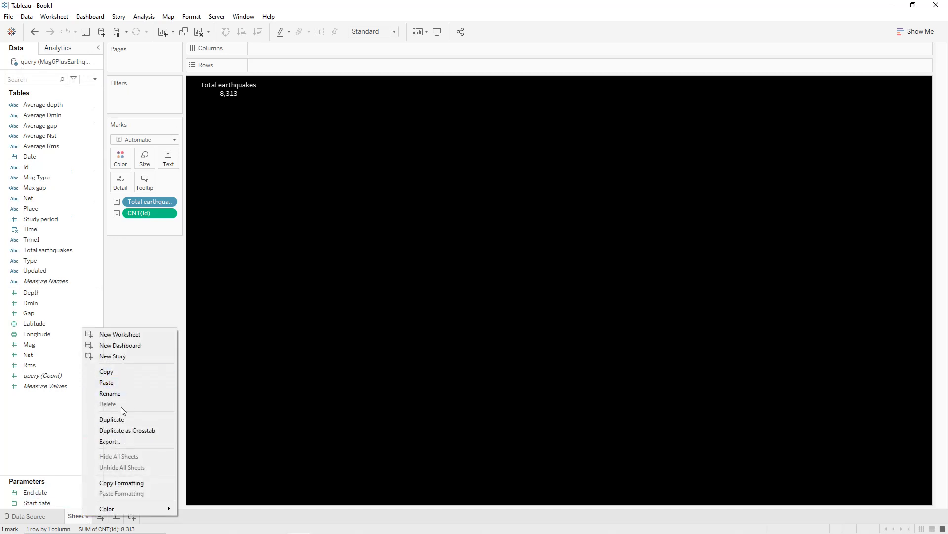
click(121, 420)
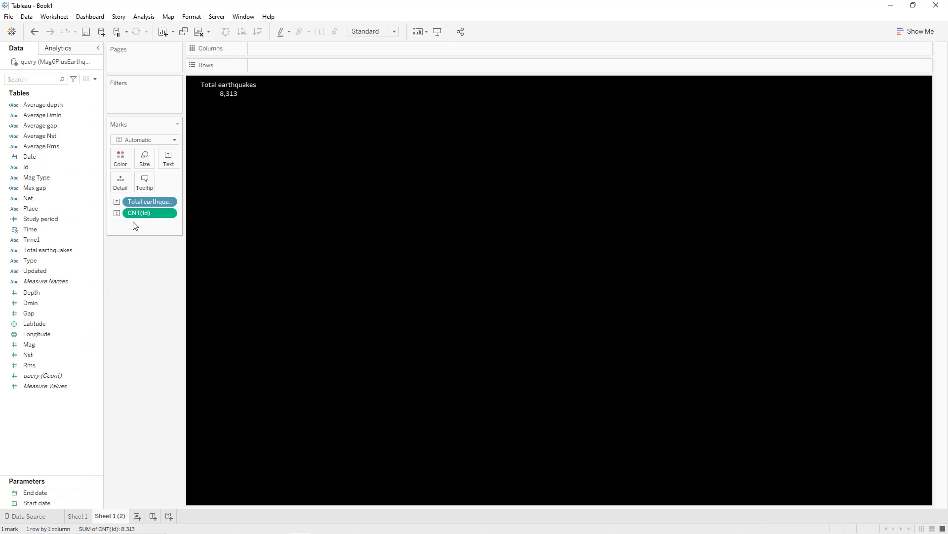
click(142, 213)
key(Delete)
drag(148, 201, 101, 205)
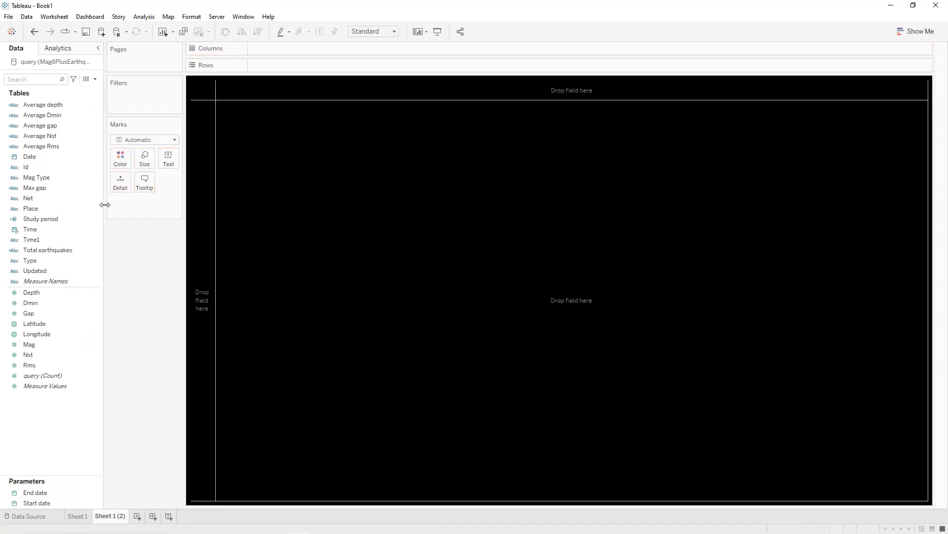
Show the Average Dmin label with Dmin aggregated as an average as text on Sheet 1 (2)
drag(56, 121, 171, 158)
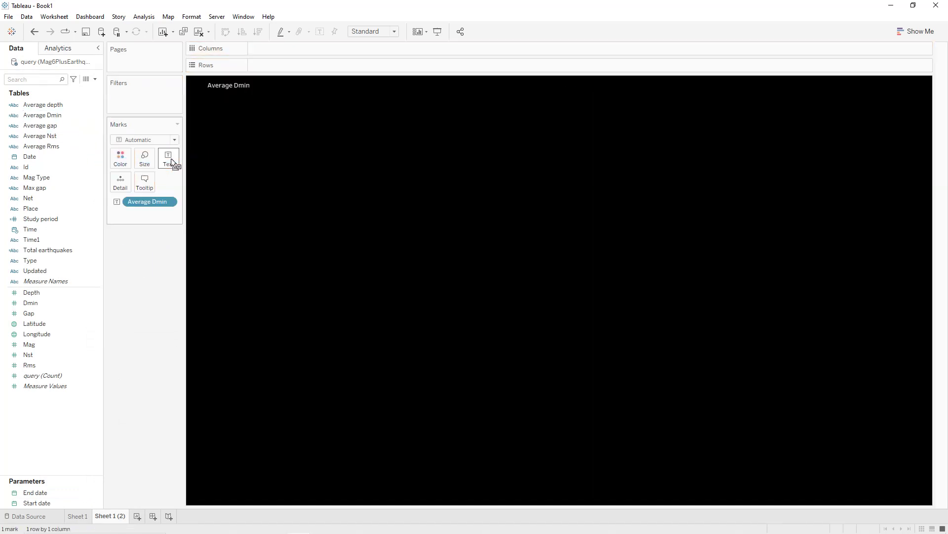
click(44, 305)
drag(44, 305, 165, 164)
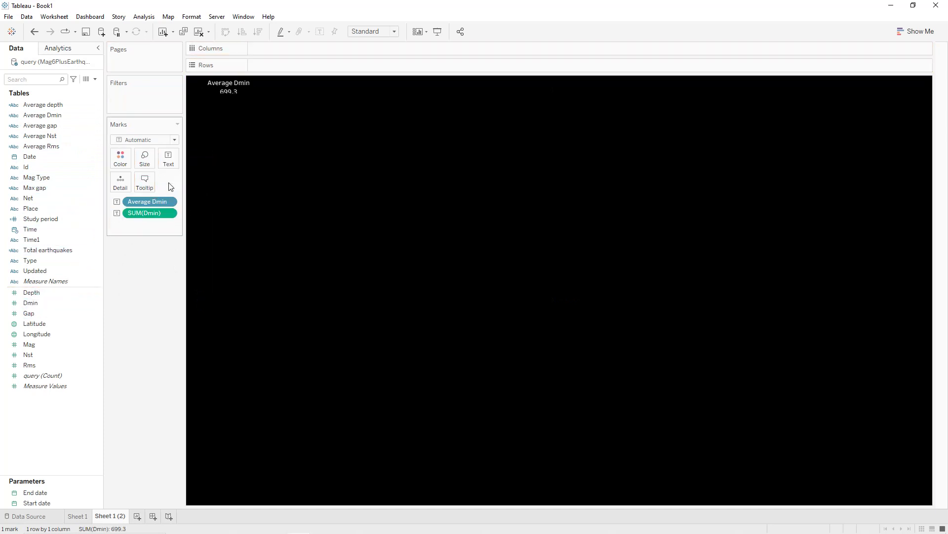
click(169, 216)
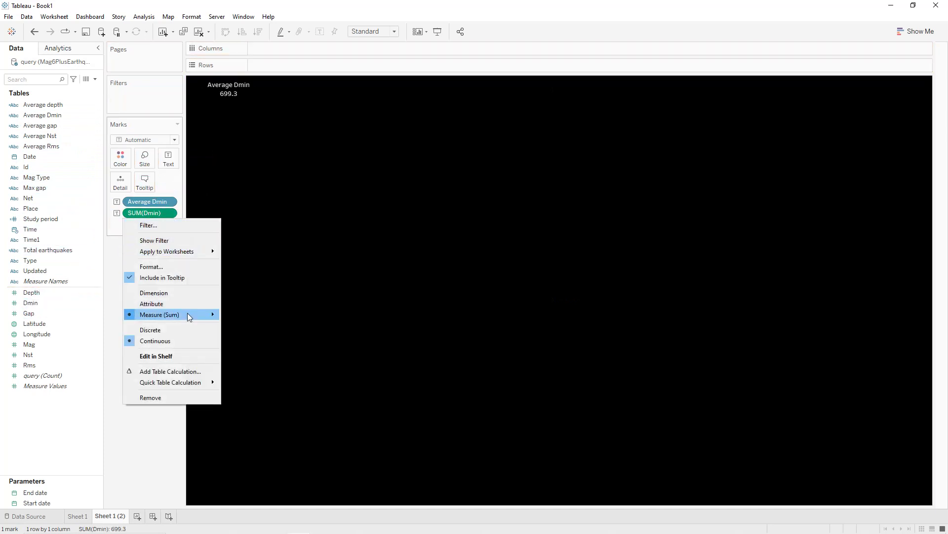
click(229, 324)
Duplicate Sheet 1 (2) and remove the Average Dmin and AVG(Dmin) fields from the copy
right_click(111, 516)
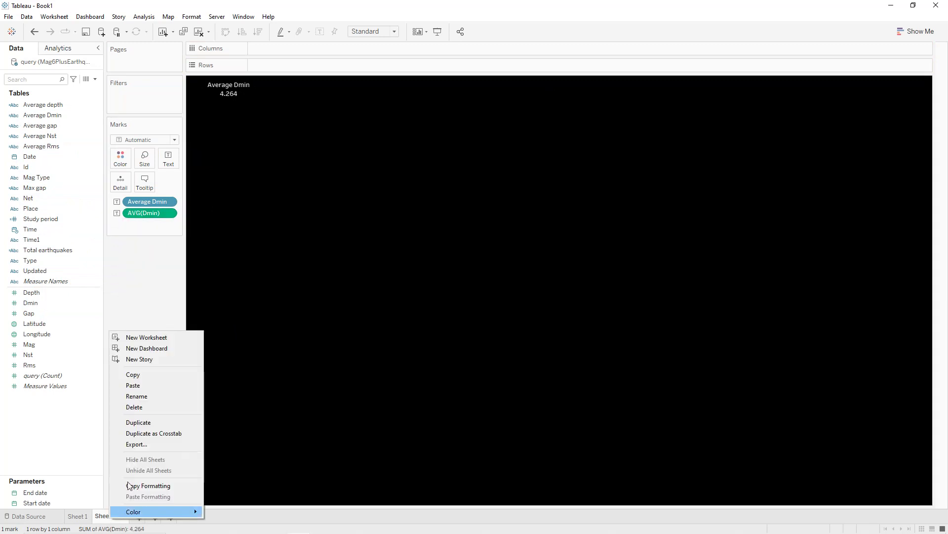
click(142, 421)
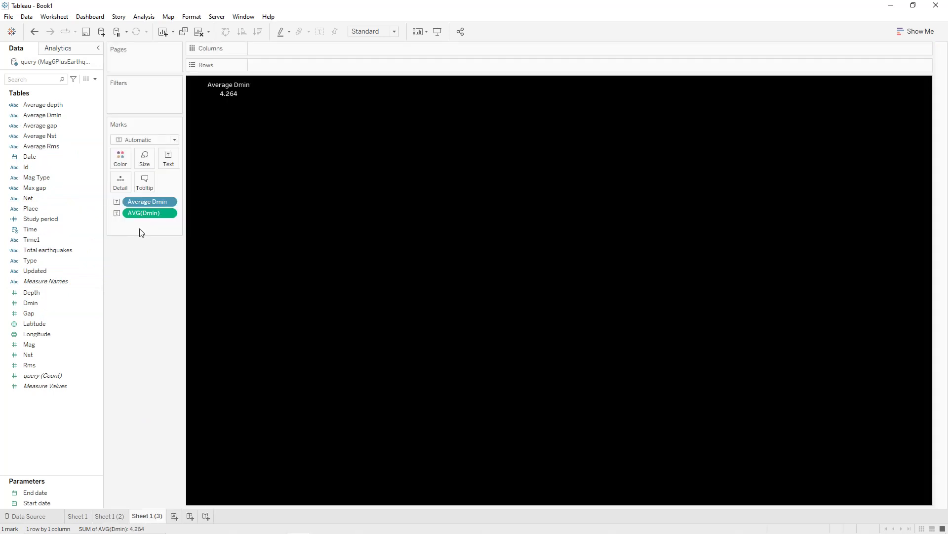
drag(143, 214, 147, 269)
drag(147, 202, 146, 272)
Show the Average gap label with Gap aggregated as an average as text on Sheet 1 (3)
drag(61, 132, 169, 159)
drag(51, 312, 165, 175)
click(172, 213)
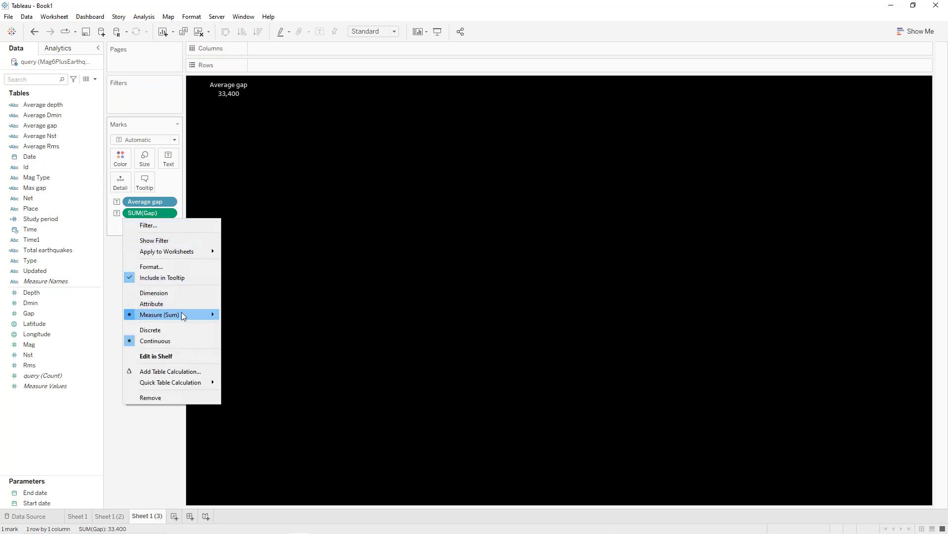
mouse_move(196, 317)
click(229, 325)
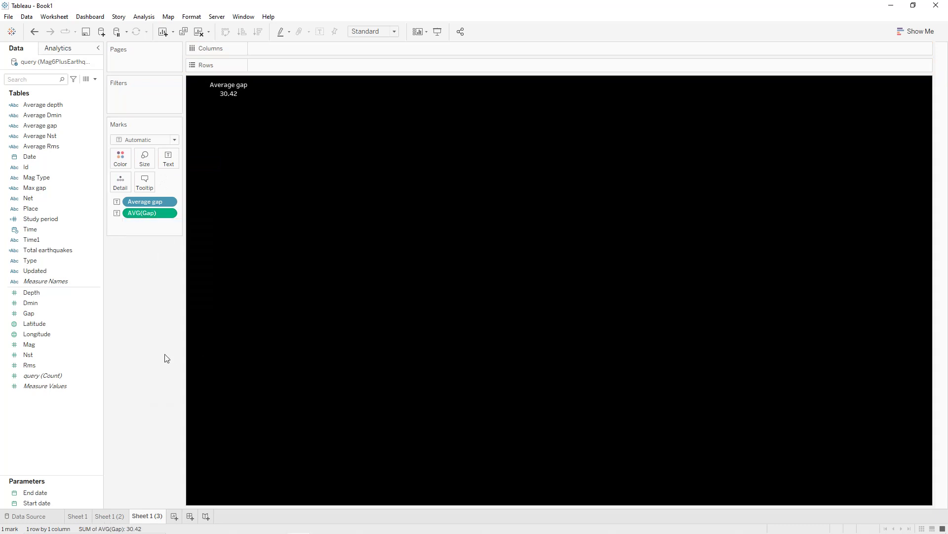
Duplicate Sheet 1 (3) and remove the Average gap and AVG(Gap) fields from the copy
right_click(150, 517)
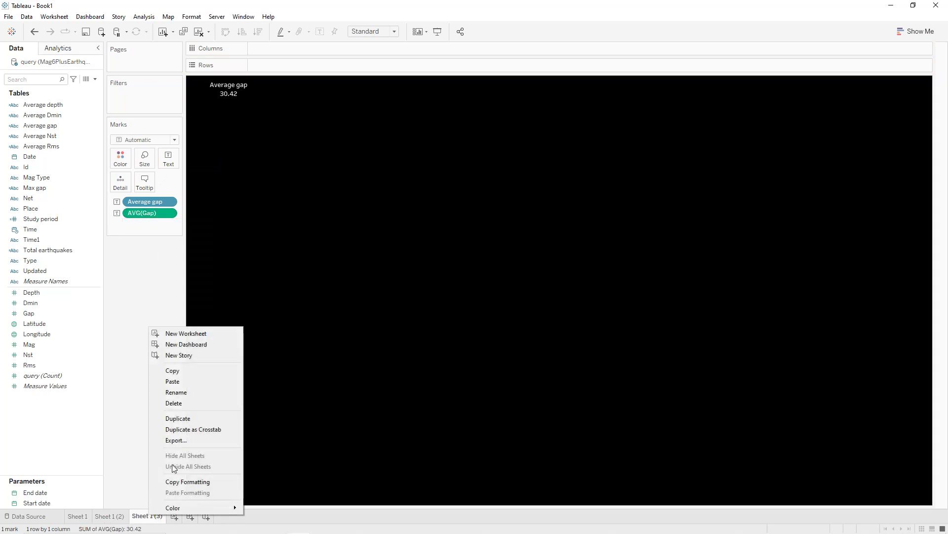
click(177, 418)
drag(143, 213, 146, 250)
Show the Average Nst label with Nst aggregated as an average as text on Sheet 1 (4)
drag(58, 135, 167, 159)
drag(45, 355, 167, 160)
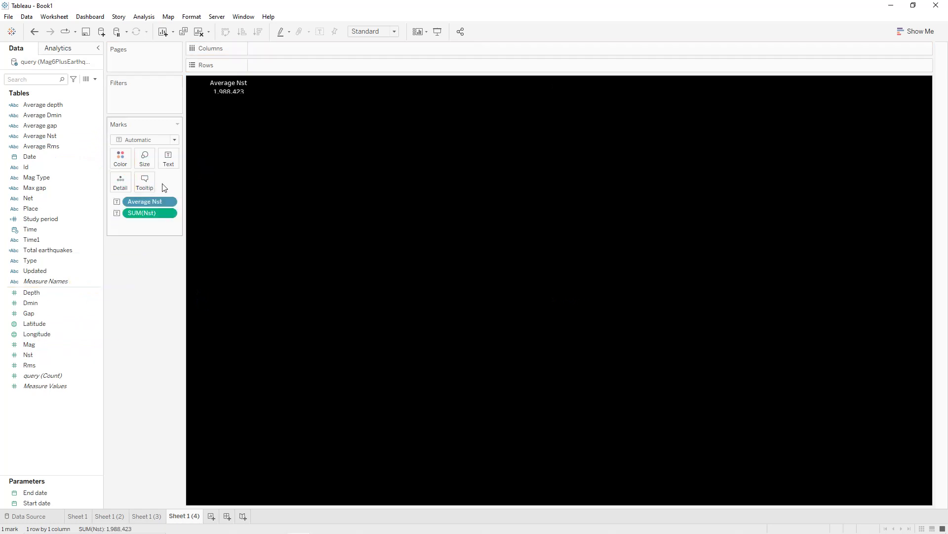
click(171, 213)
mouse_move(187, 319)
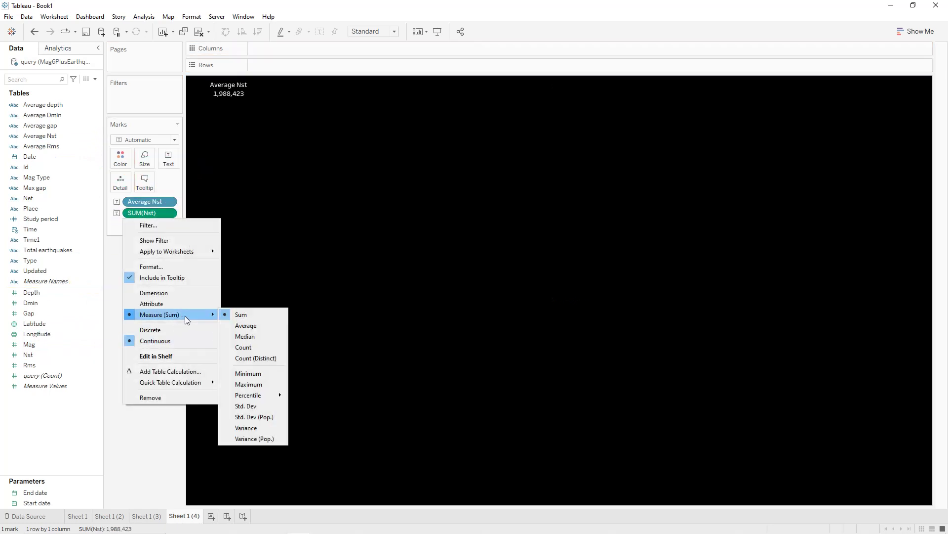
click(228, 325)
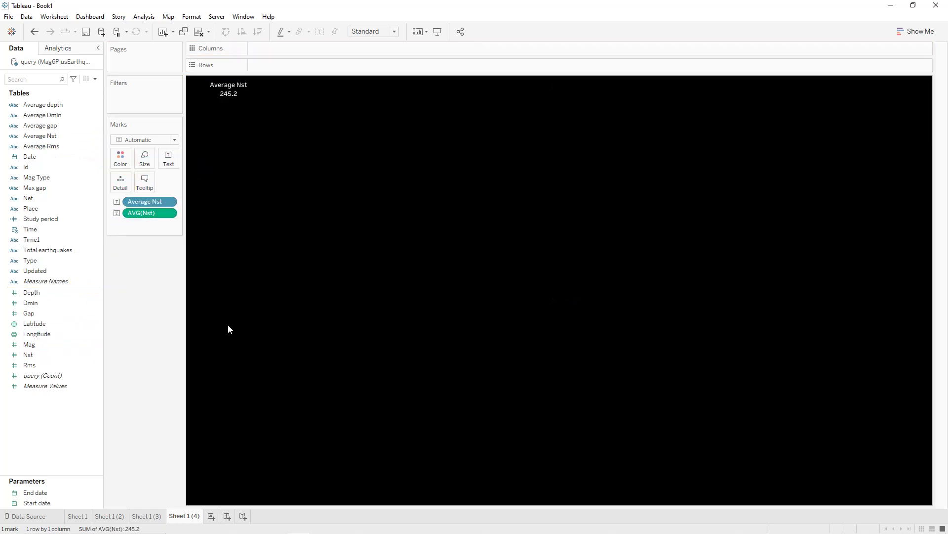
Duplicate Sheet 1 (4) and remove the Average Nst and AVG(Nst) fields from the copy
right_click(189, 516)
click(206, 418)
drag(154, 215, 146, 255)
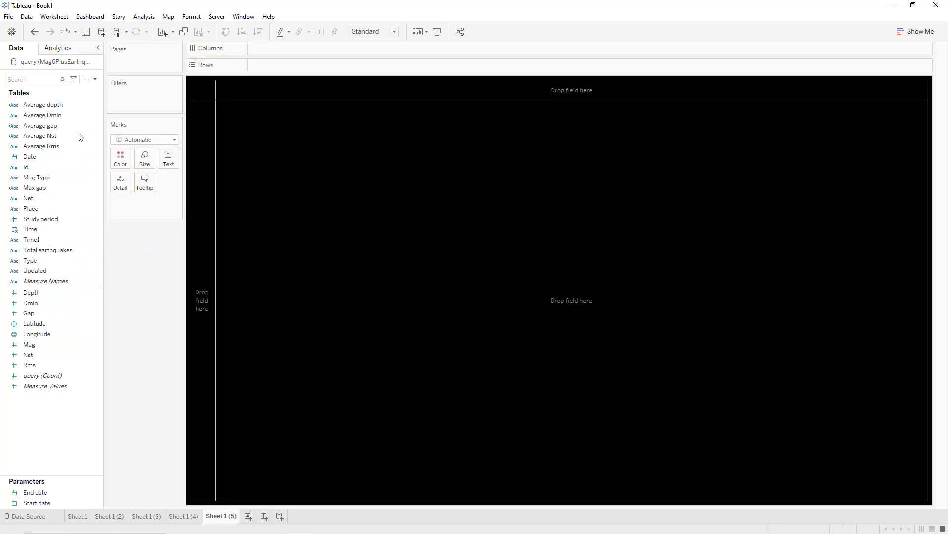
Show the Average depth label with Depth aggregated as an average as text on Sheet 1 (5)
drag(50, 105, 168, 165)
drag(31, 292, 171, 159)
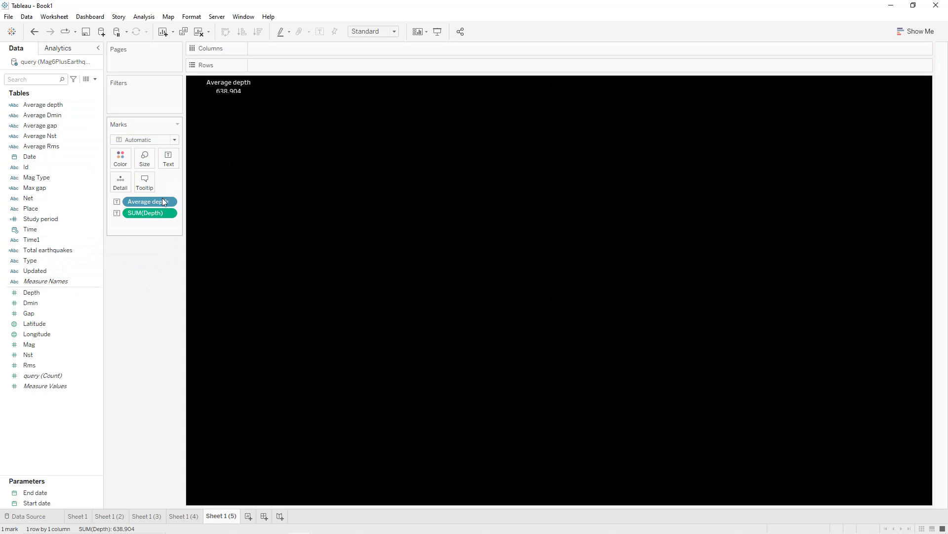
right_click(168, 216)
mouse_move(176, 315)
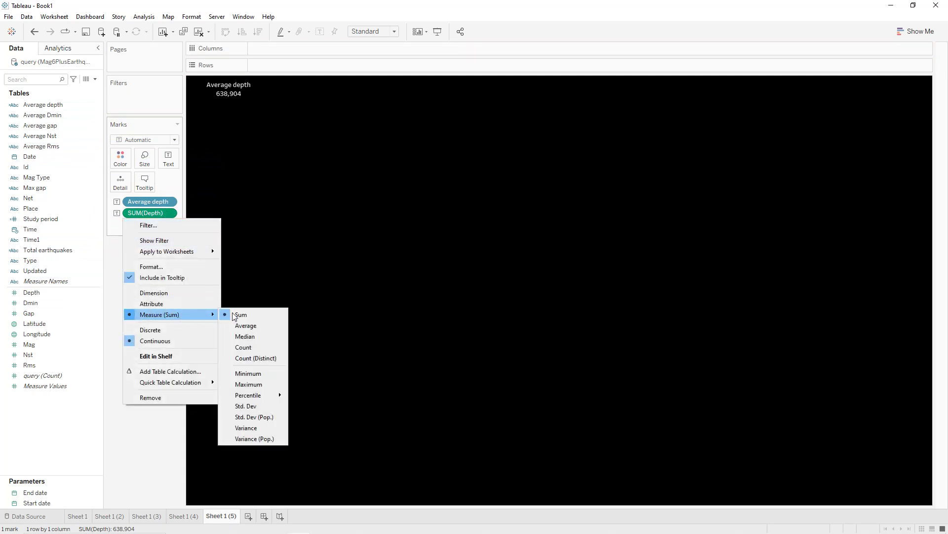
click(247, 321)
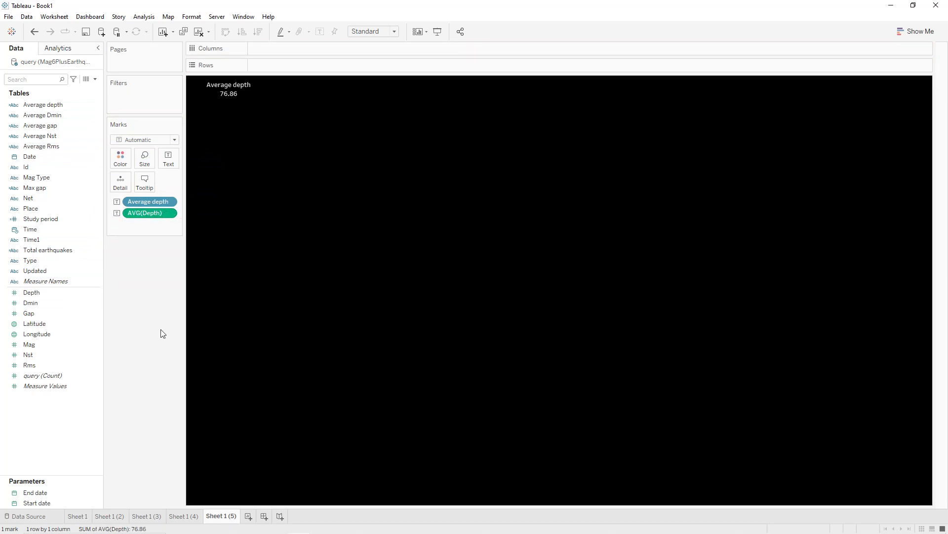
Duplicate Sheet 1 (5) and remove the Average depth and AVG(Depth) fields from the copy
right_click(228, 518)
click(261, 418)
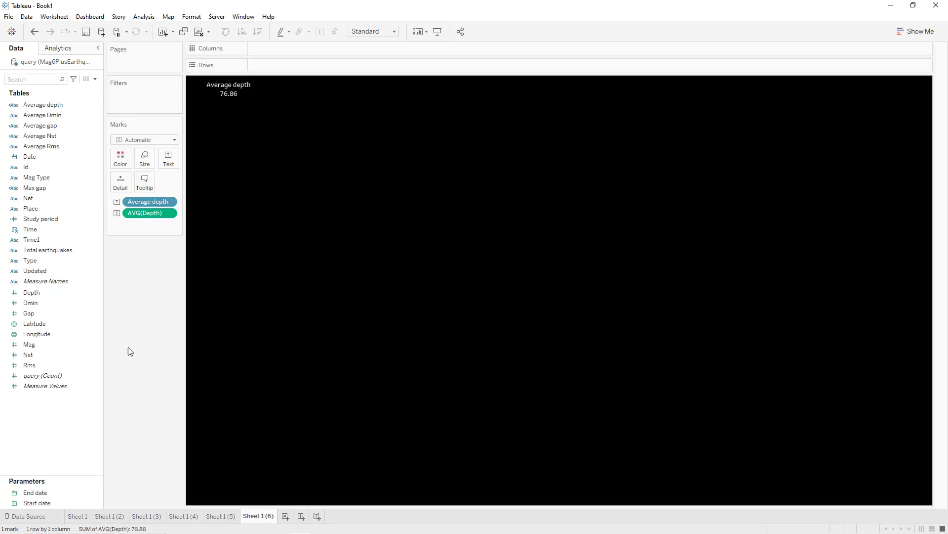
drag(149, 213, 145, 257)
Show the Average Rms label with Rms aggregated as an average as text on Sheet 1 (6)
click(52, 149)
drag(46, 151, 166, 159)
click(47, 316)
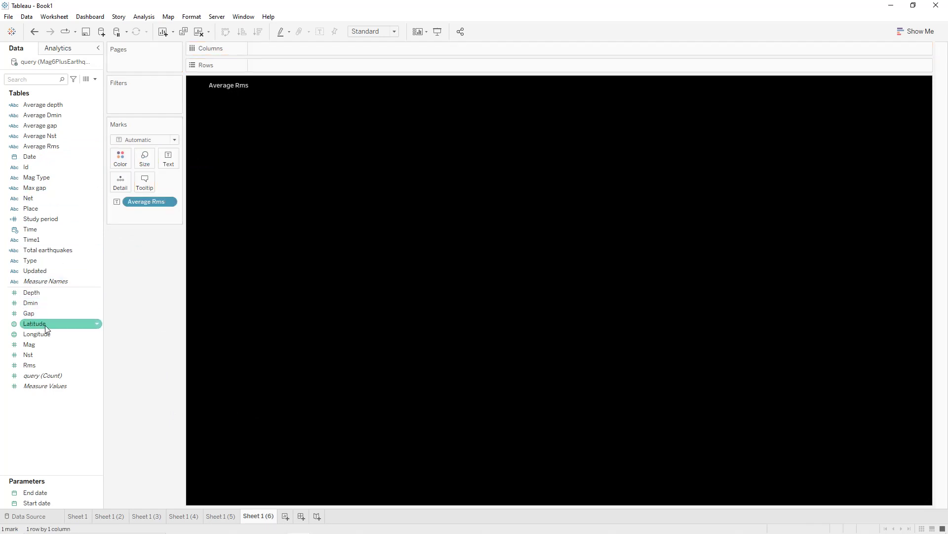
click(45, 355)
drag(45, 365, 165, 162)
click(169, 212)
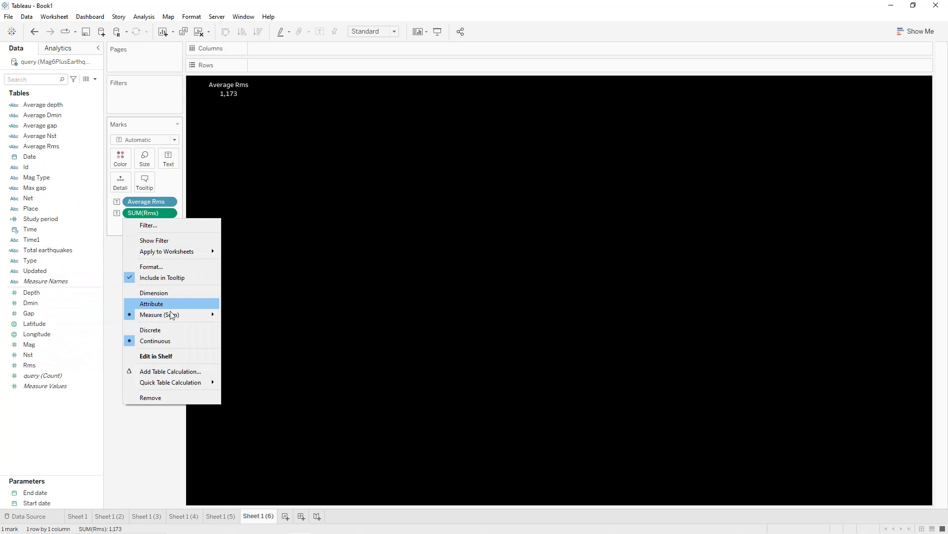
mouse_move(170, 314)
click(225, 325)
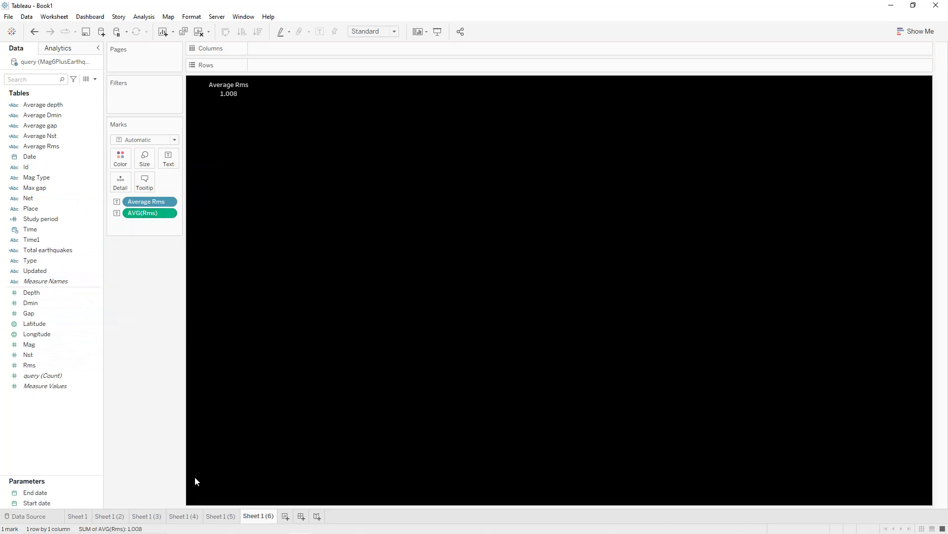
Duplicate Sheet 1 (6) and remove the Average Rms and AVG(Rms) fields from the copy
right_click(258, 520)
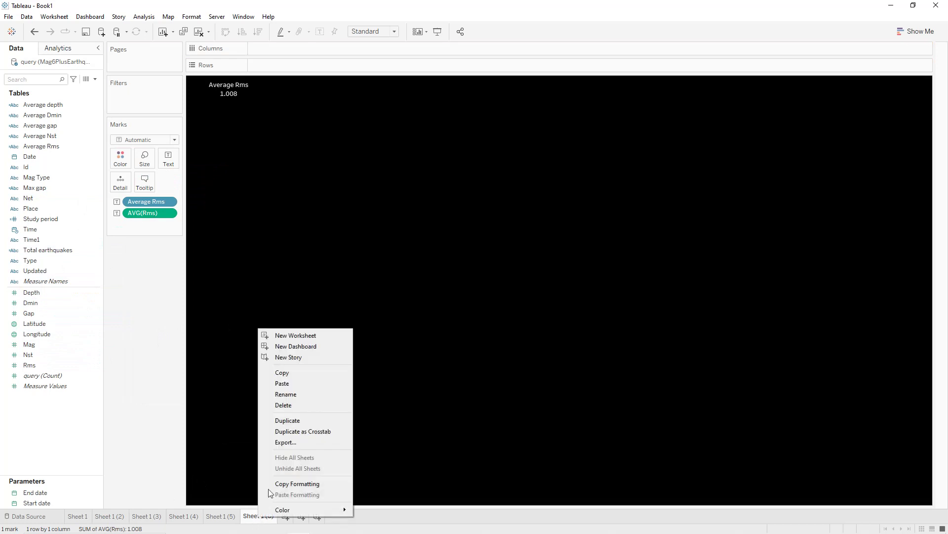
click(276, 421)
drag(150, 213, 146, 245)
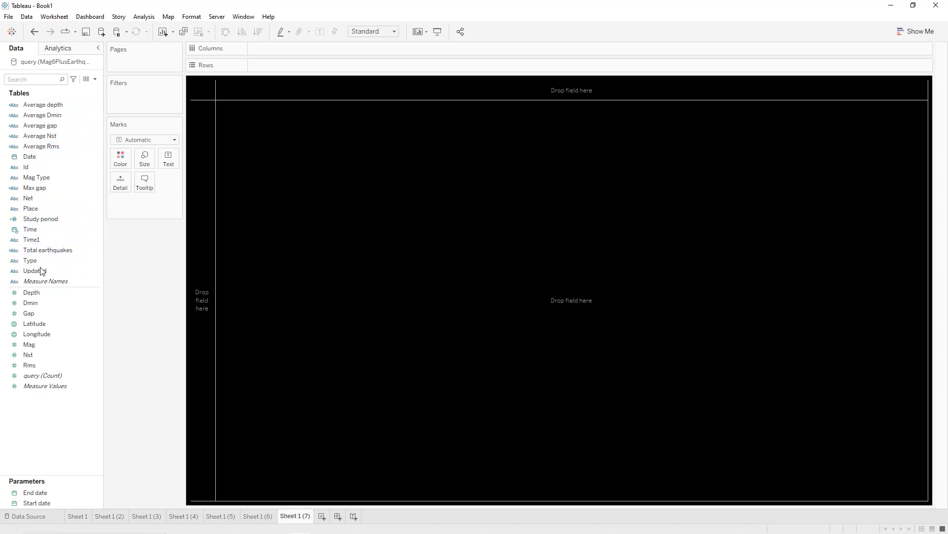
Show the Max gap label with Gap aggregated as a maximum as text on Sheet 1 (7)
drag(42, 193, 165, 163)
drag(30, 314, 161, 161)
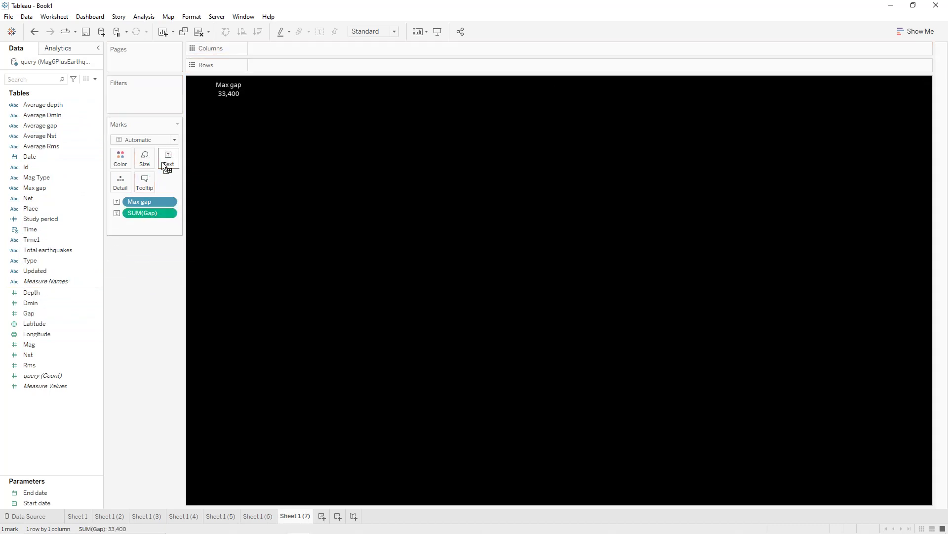
click(169, 214)
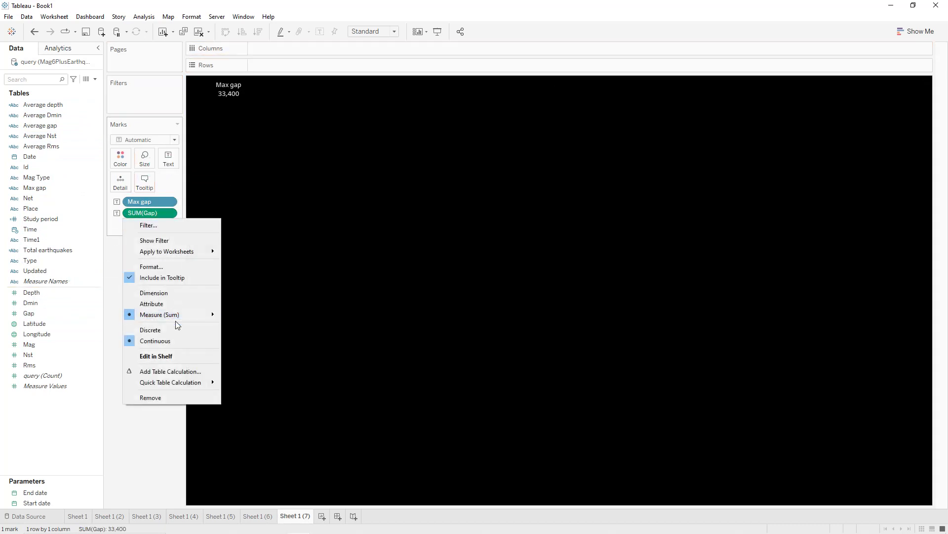
mouse_move(177, 318)
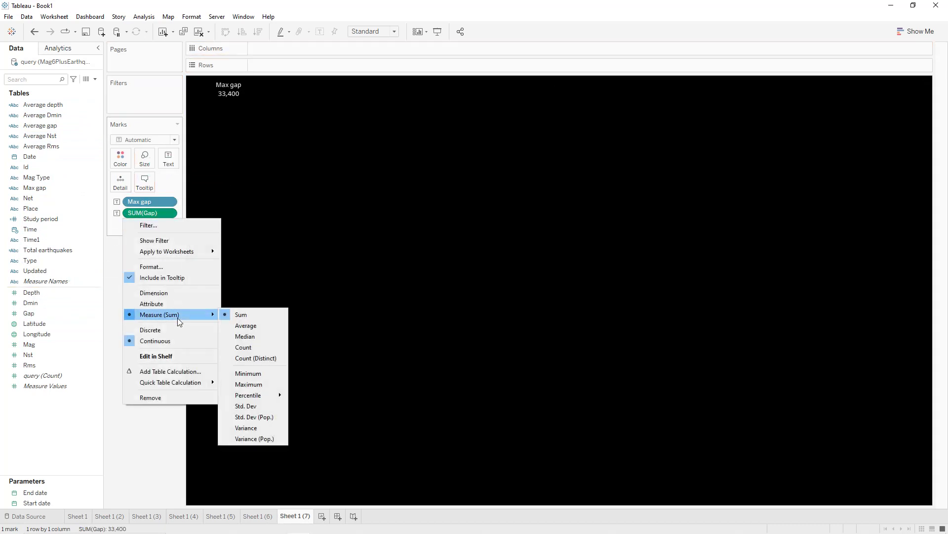
click(251, 383)
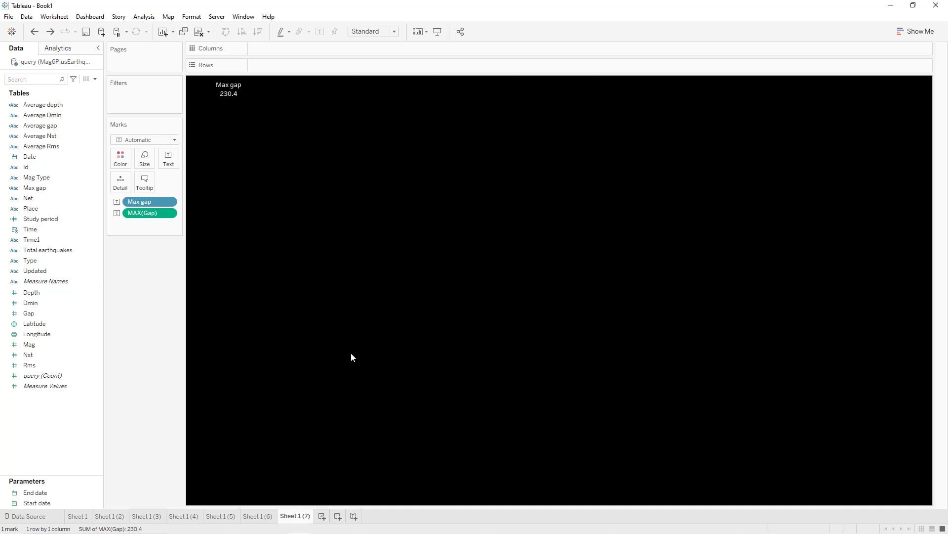
Add a new worksheet named Total earthquakes by year and type
click(322, 515)
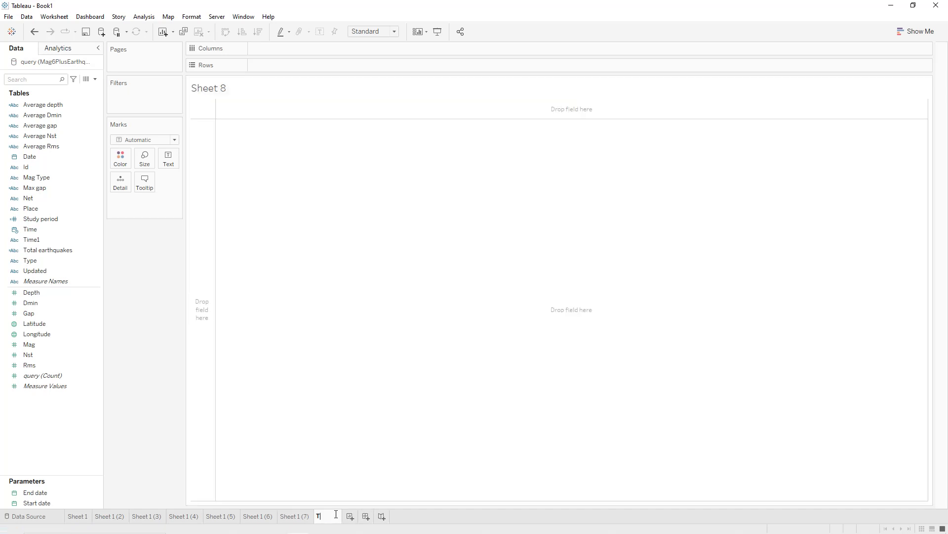
text(earthqu)
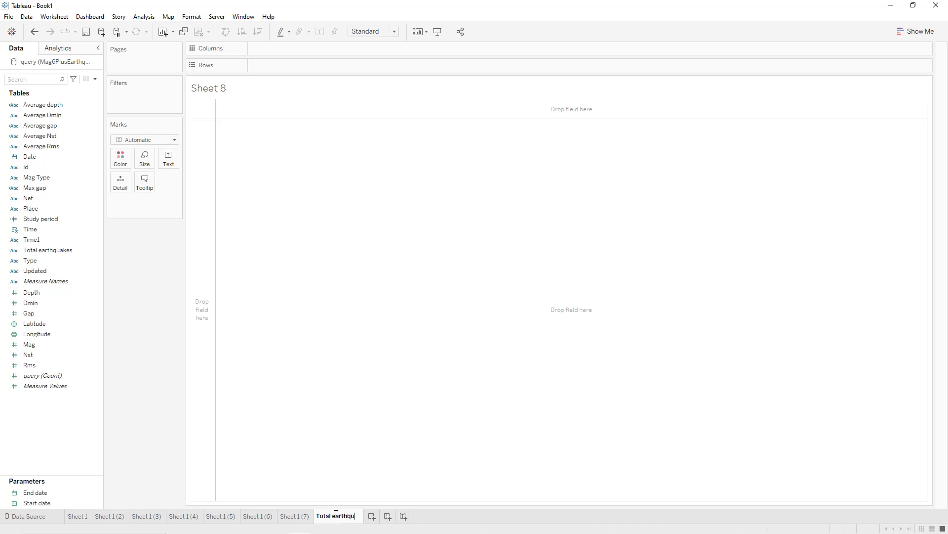
text(akes by y)
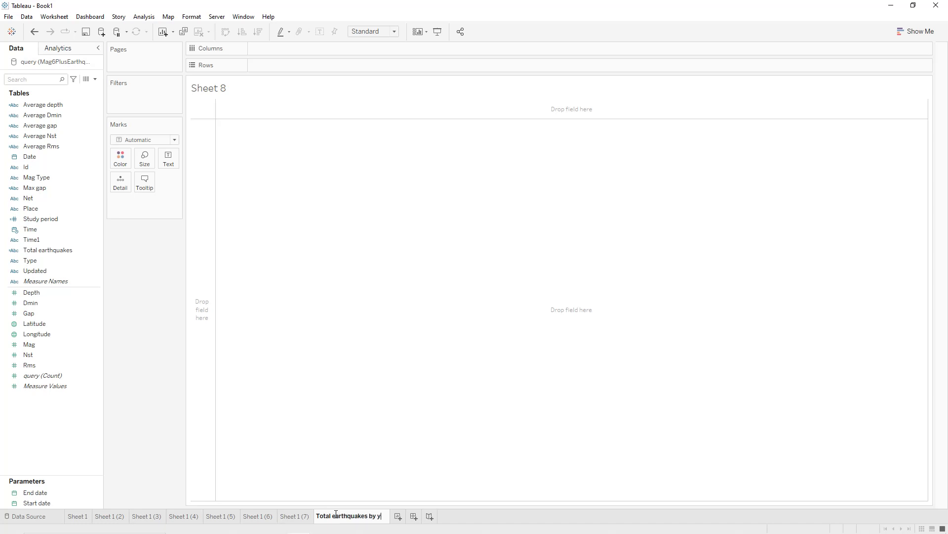
text(ear and type)
key(Return)
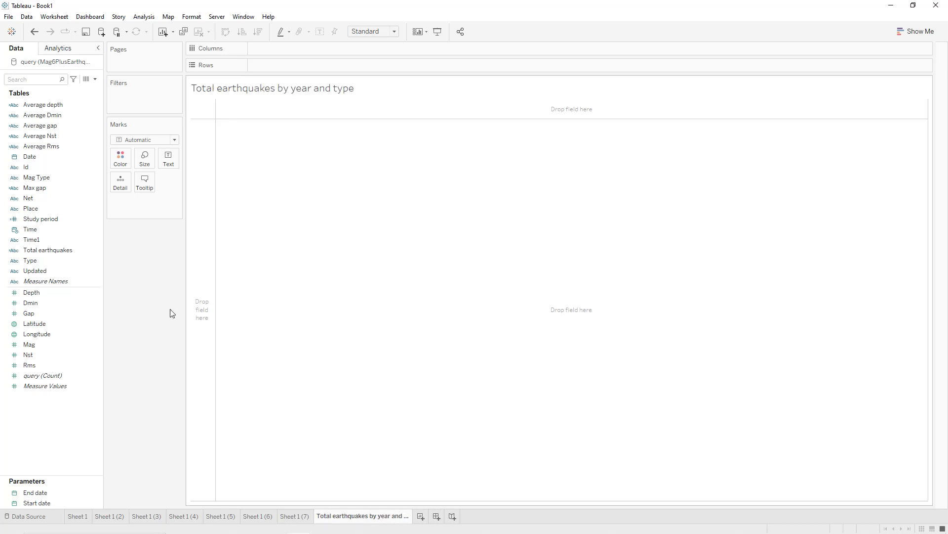
Place Date on the columns of the new worksheet as a continuous year
drag(42, 155, 289, 45)
click(314, 49)
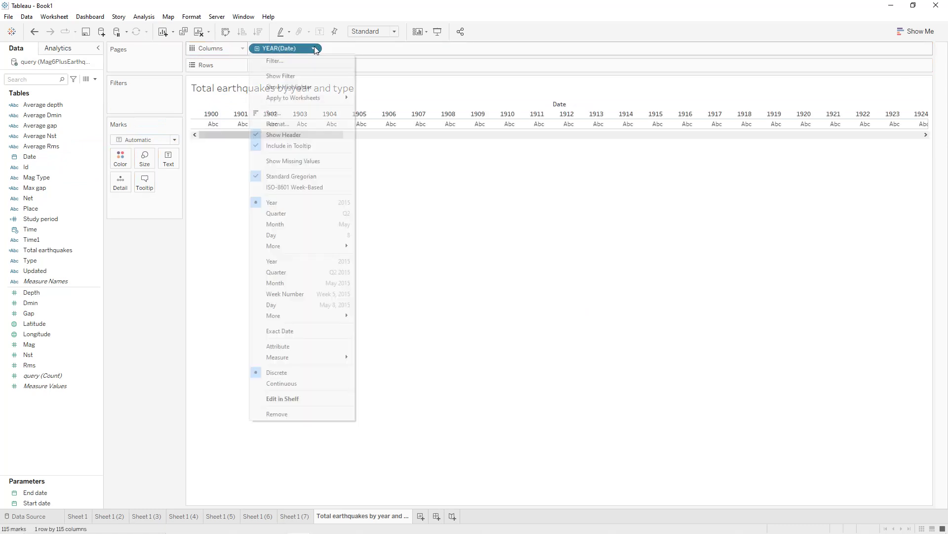
click(296, 383)
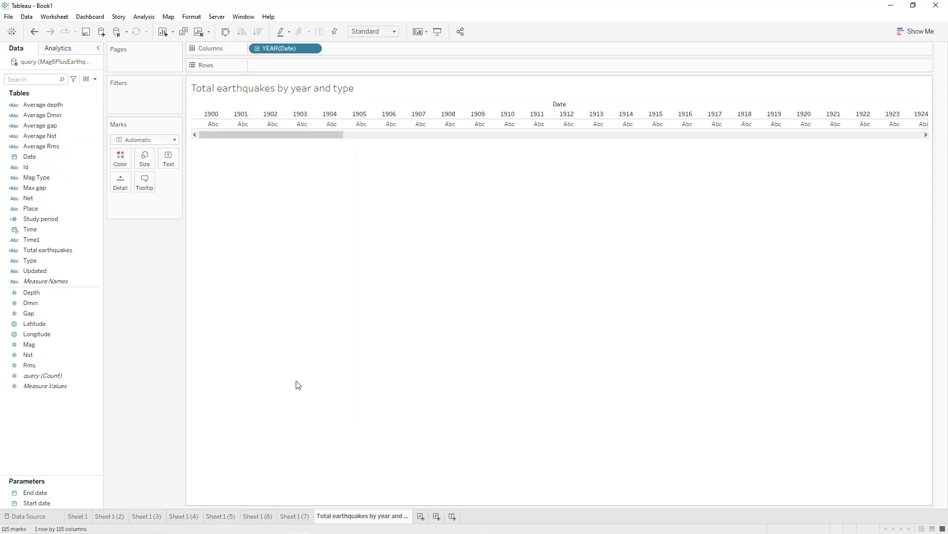
Place Id on the rows and aggregate it as a count
click(35, 171)
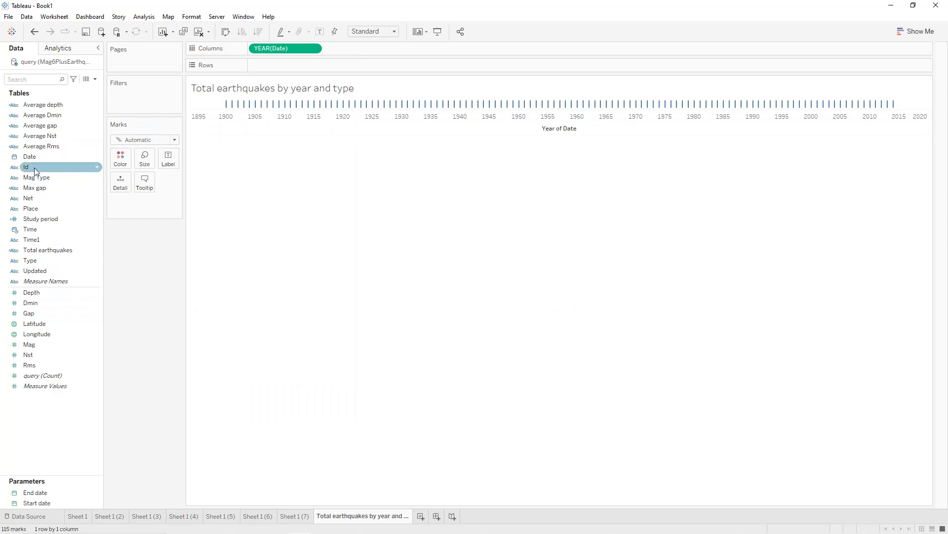
drag(35, 170, 280, 70)
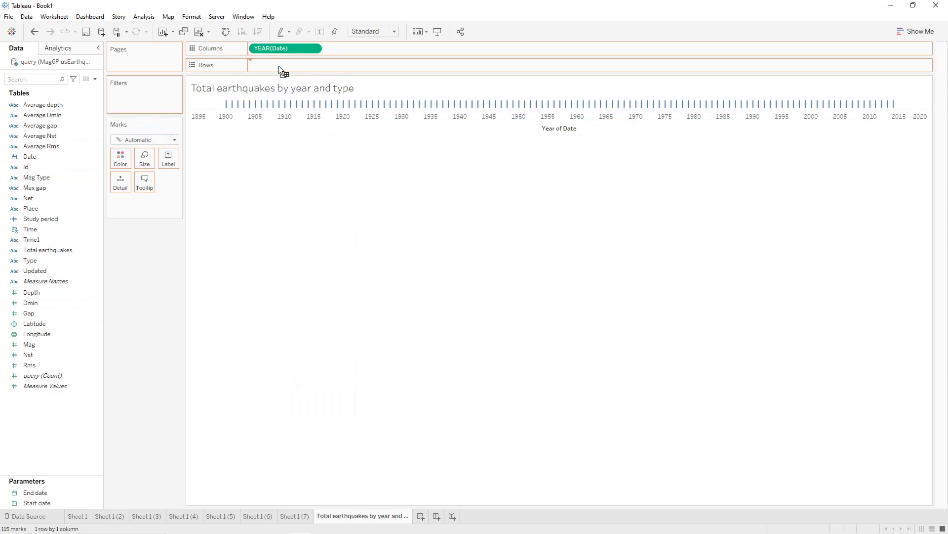
click(316, 66)
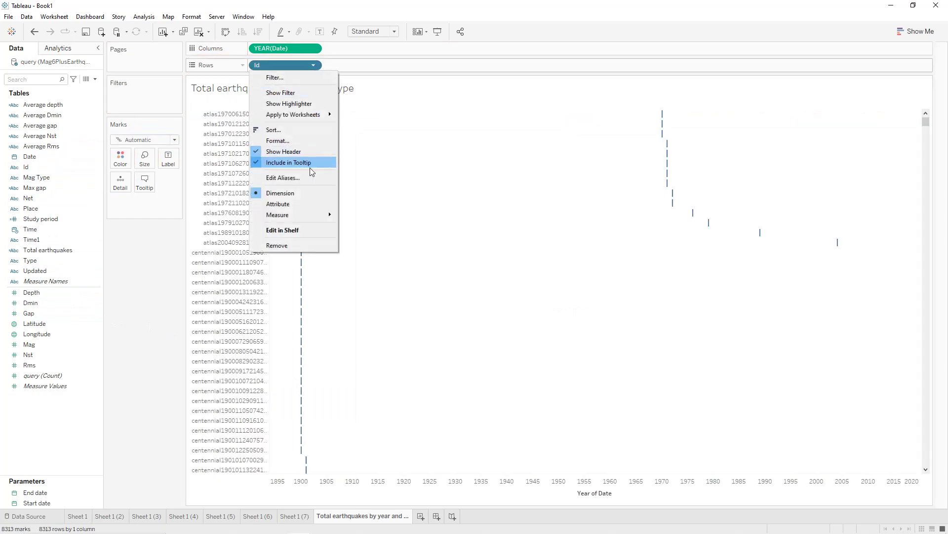
mouse_move(325, 218)
click(350, 237)
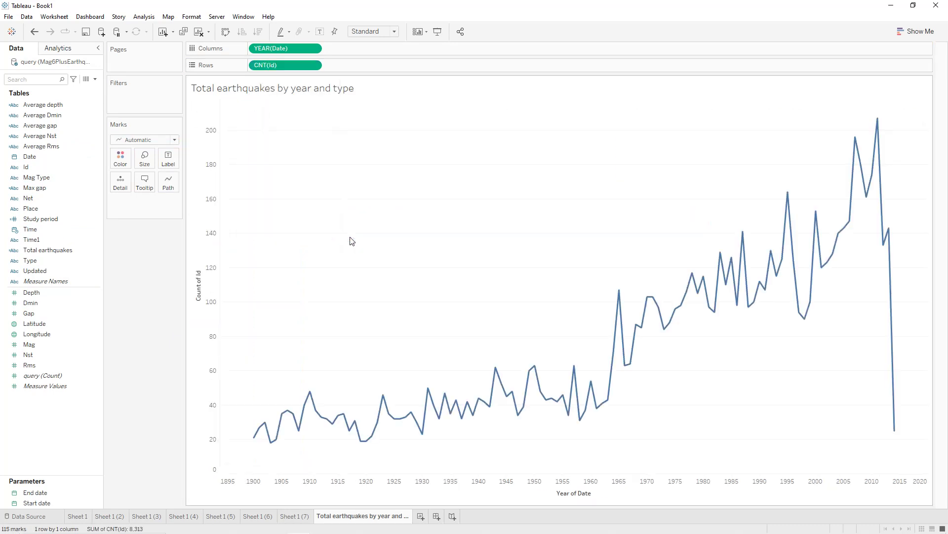
Change the line chart's mark type to Area and color it by Mag Type
click(175, 139)
key(Escape)
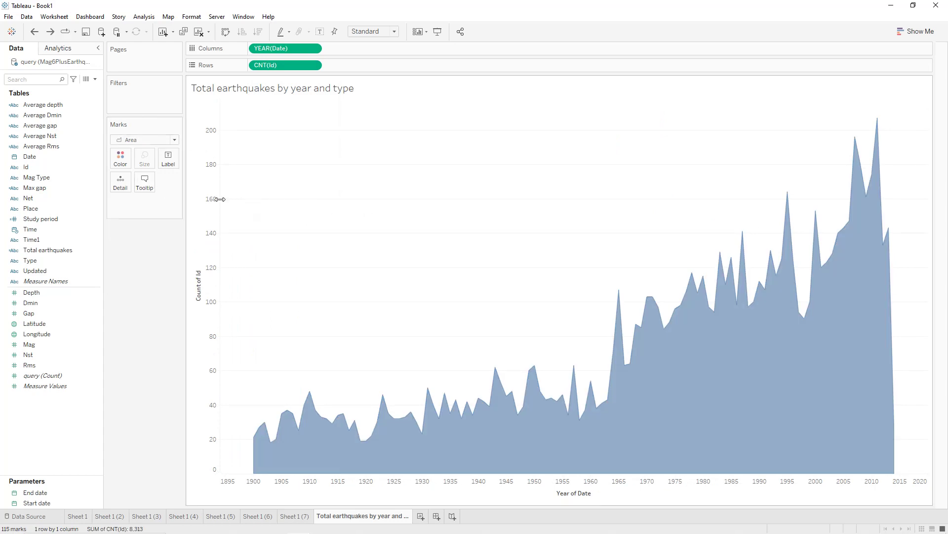
drag(49, 178, 126, 162)
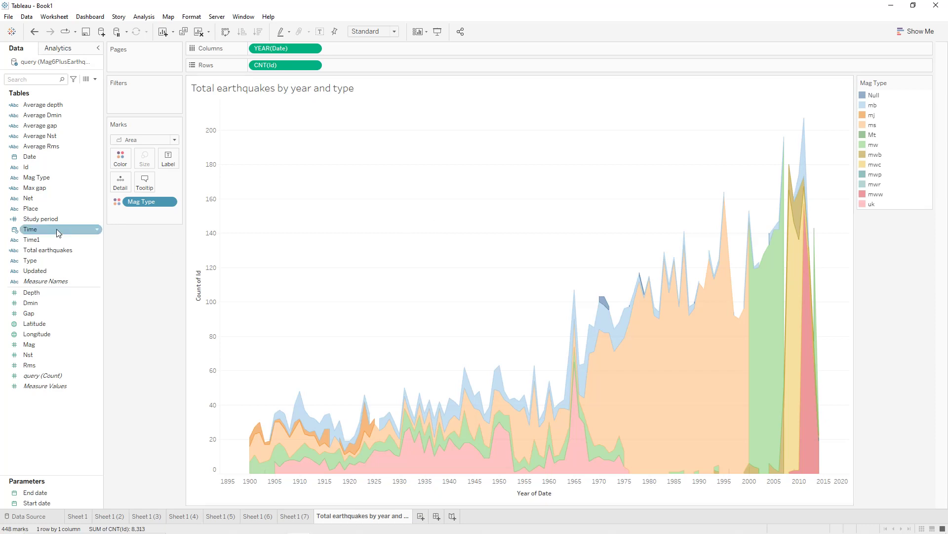
Filter the worksheet by Study period, keeping only the value 1
drag(44, 219, 138, 99)
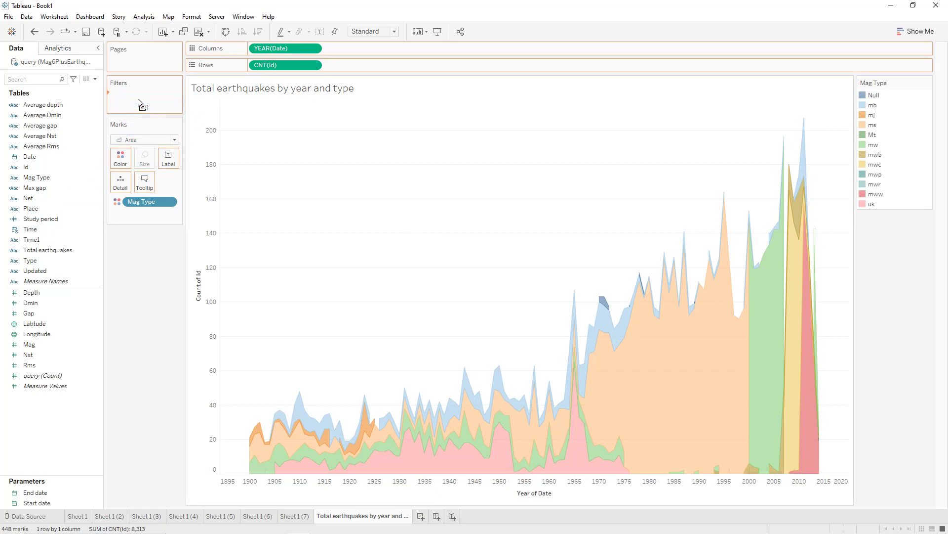
click(560, 393)
click(481, 393)
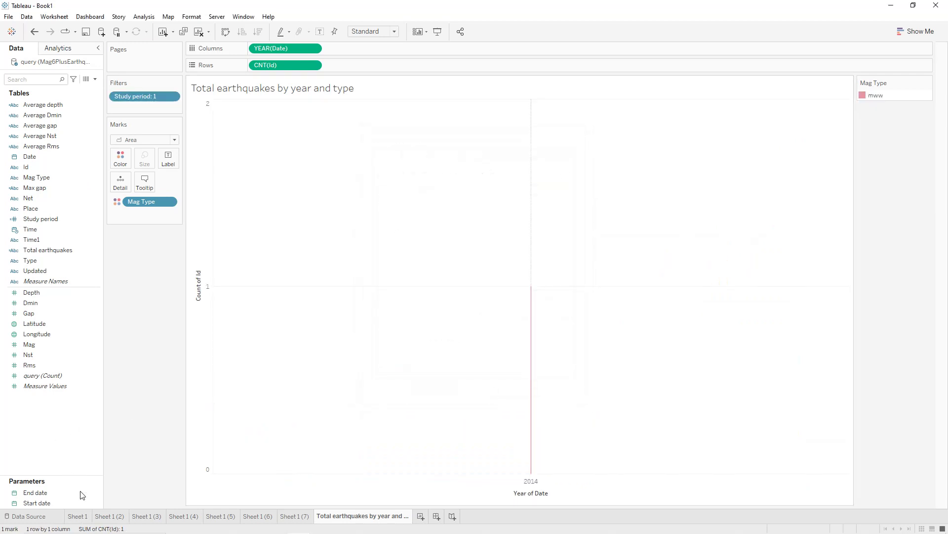
Show the Start date and End date parameter controls and set the start date to 1/5/1900
click(97, 506)
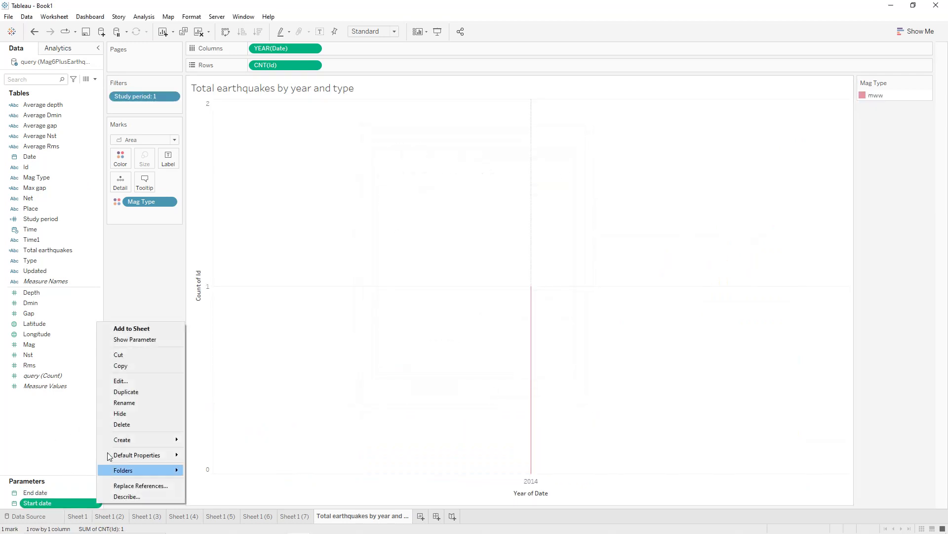
click(126, 342)
click(100, 493)
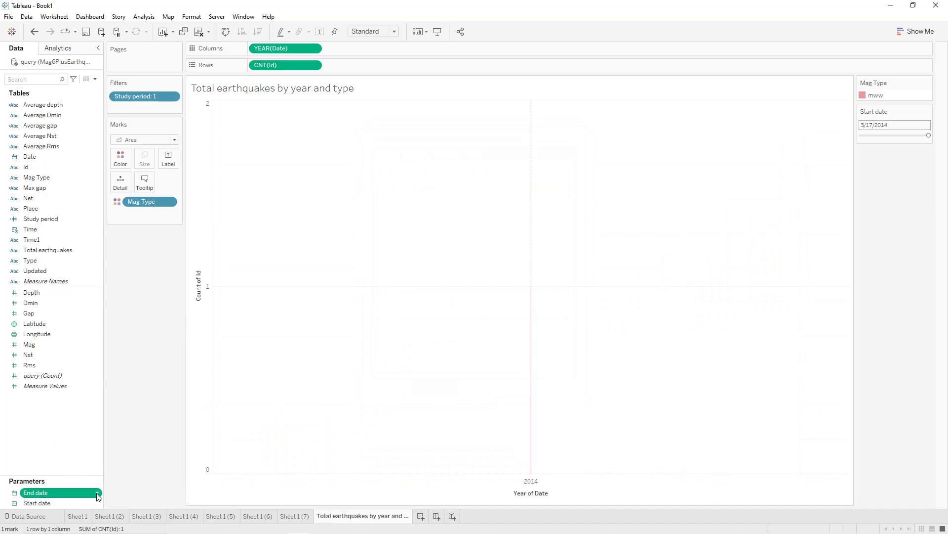
click(124, 333)
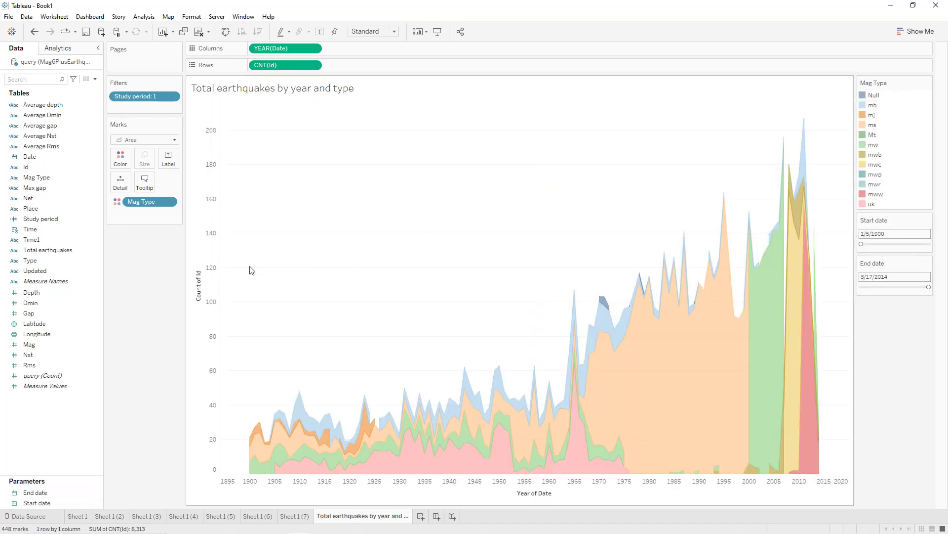
Clear the titles of the Count of Id axis and the Year of Date axis
double_click(202, 288)
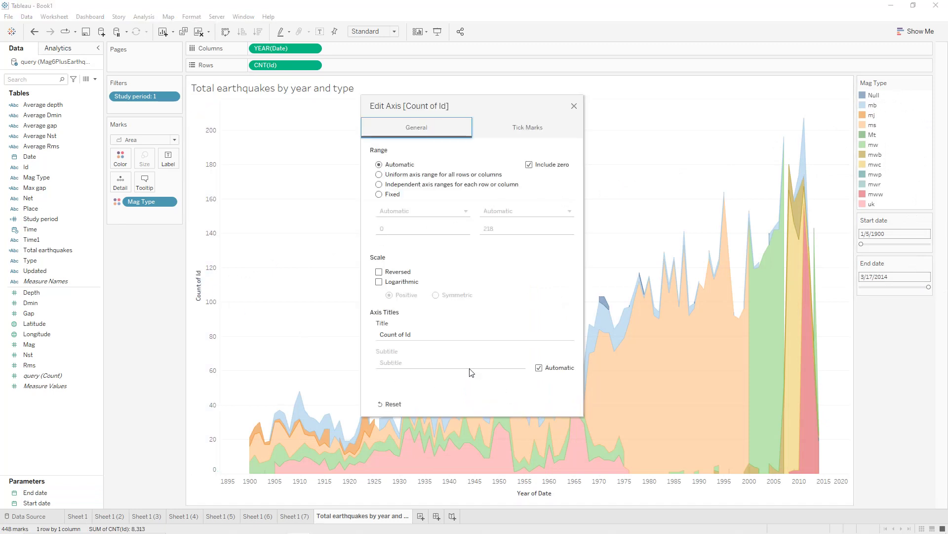
triple_click(443, 338)
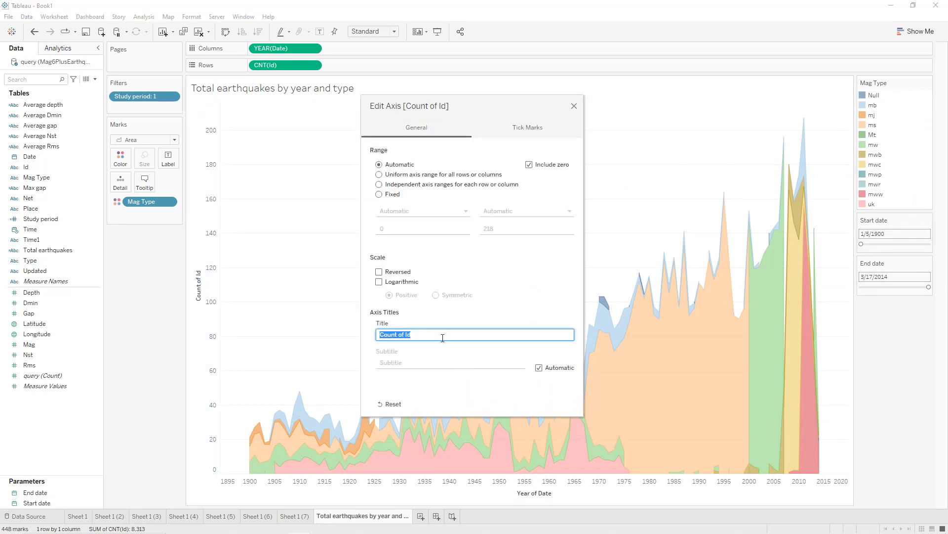
click(574, 108)
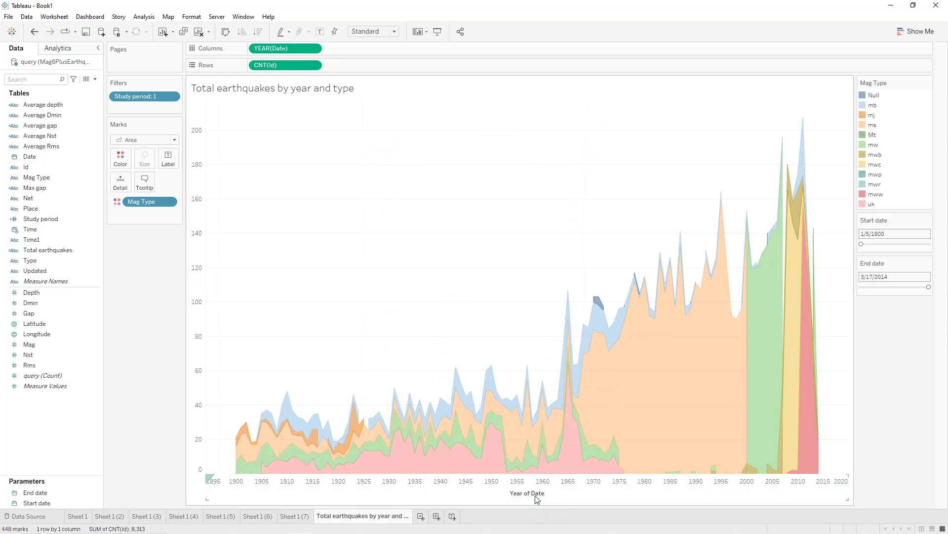
double_click(537, 494)
triple_click(469, 334)
key(BackSpace)
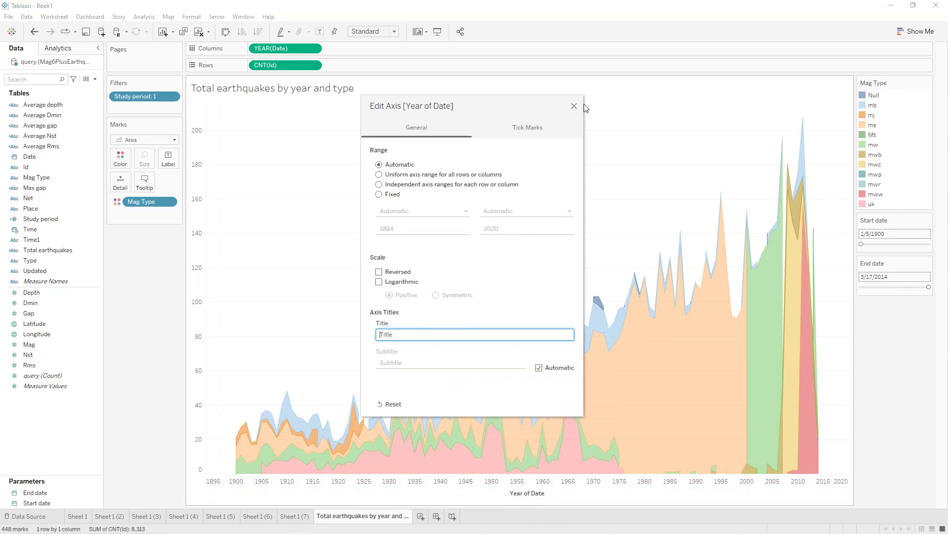
click(574, 107)
Set the worksheet shading of the area chart to black
right_click(425, 125)
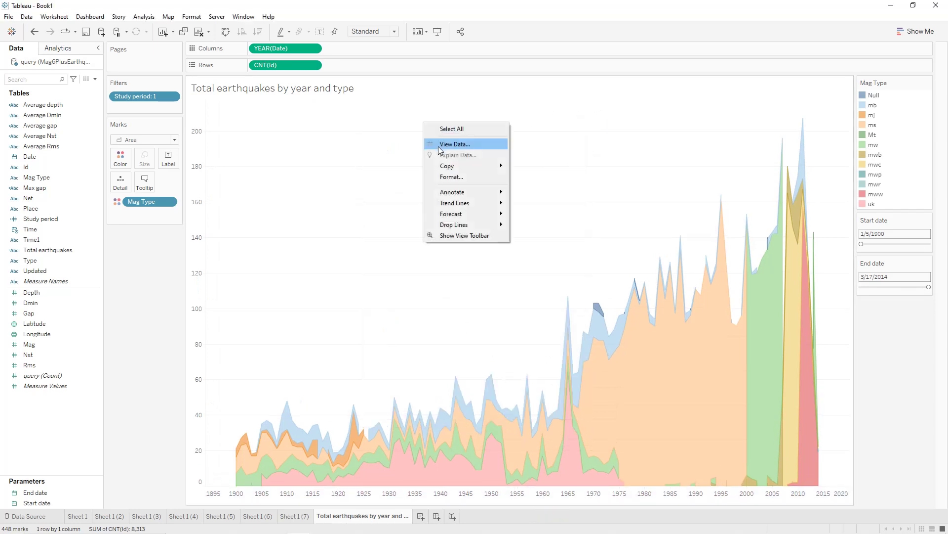
click(448, 177)
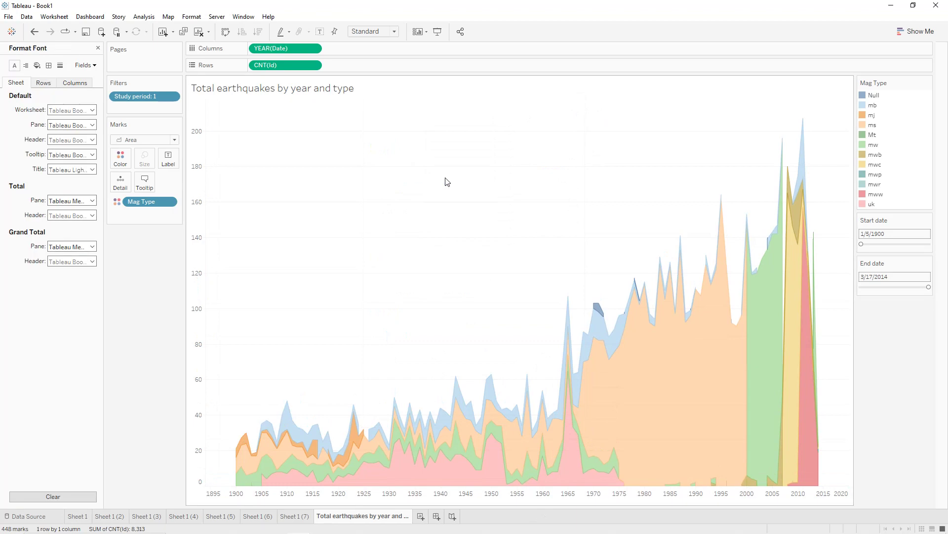
click(37, 65)
click(72, 110)
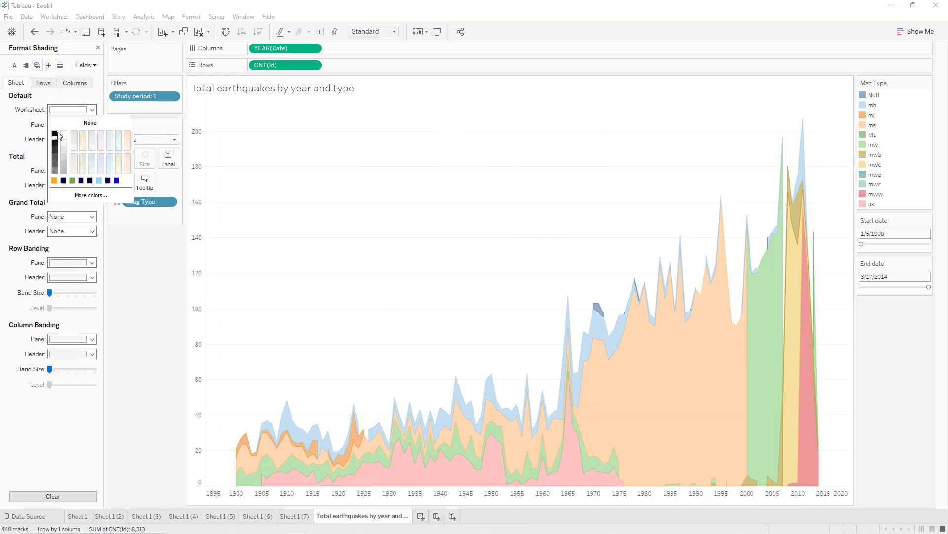
click(55, 134)
Set the chart's row grid lines to None
click(60, 65)
click(58, 109)
click(15, 118)
click(44, 83)
click(58, 110)
click(58, 125)
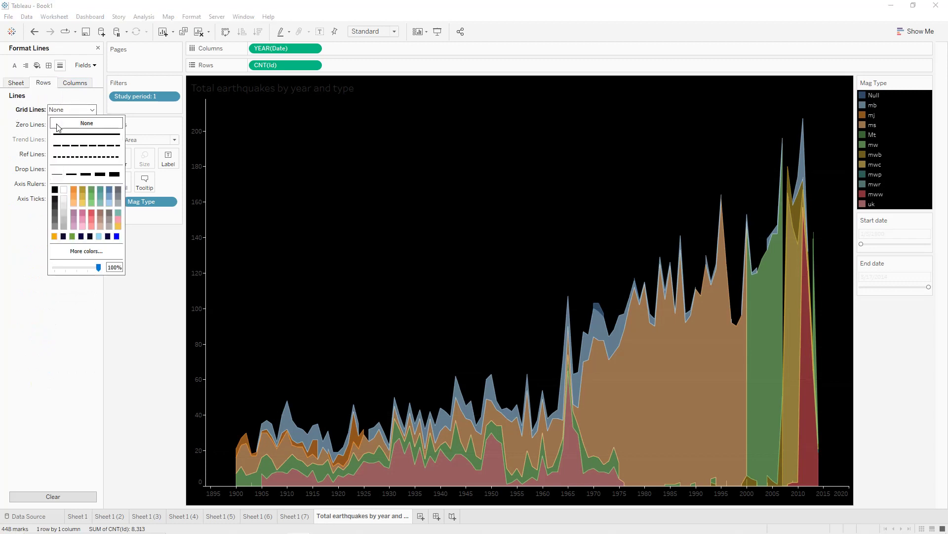
click(8, 111)
Set the default worksheet font of the area chart to bold white
click(14, 66)
click(17, 82)
click(71, 110)
click(85, 138)
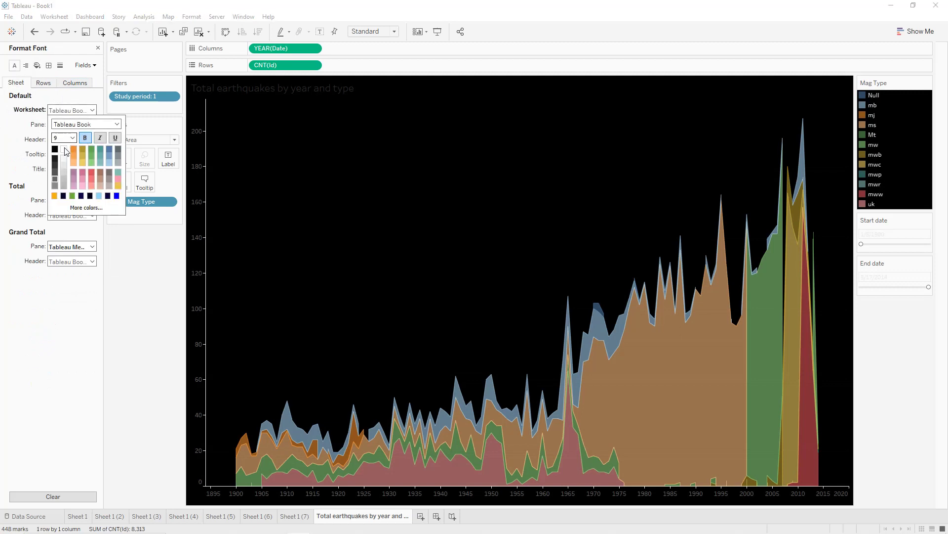
click(72, 138)
click(62, 161)
click(8, 133)
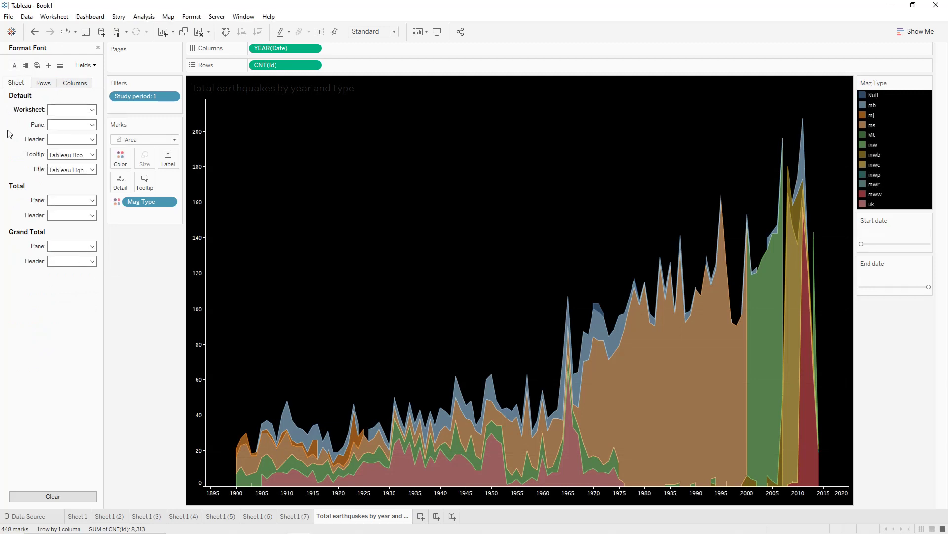
Give the sheet's default cell, pane and header borders a thin white line
click(49, 65)
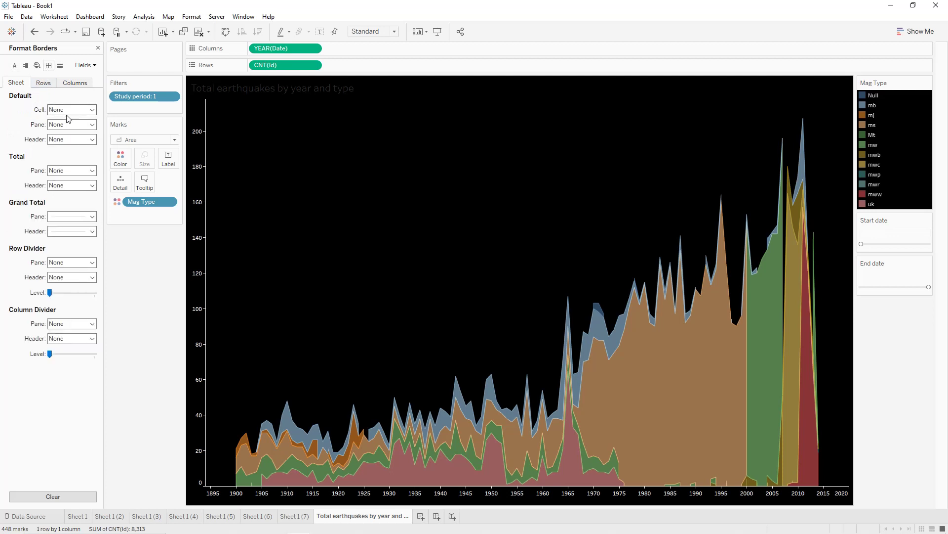
click(67, 110)
click(64, 190)
click(74, 125)
click(61, 161)
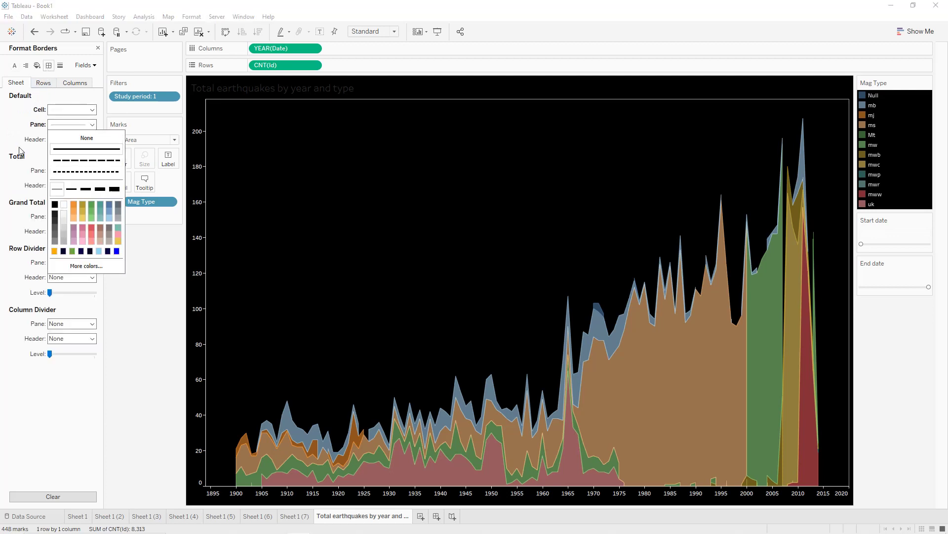
click(20, 151)
click(71, 139)
click(57, 203)
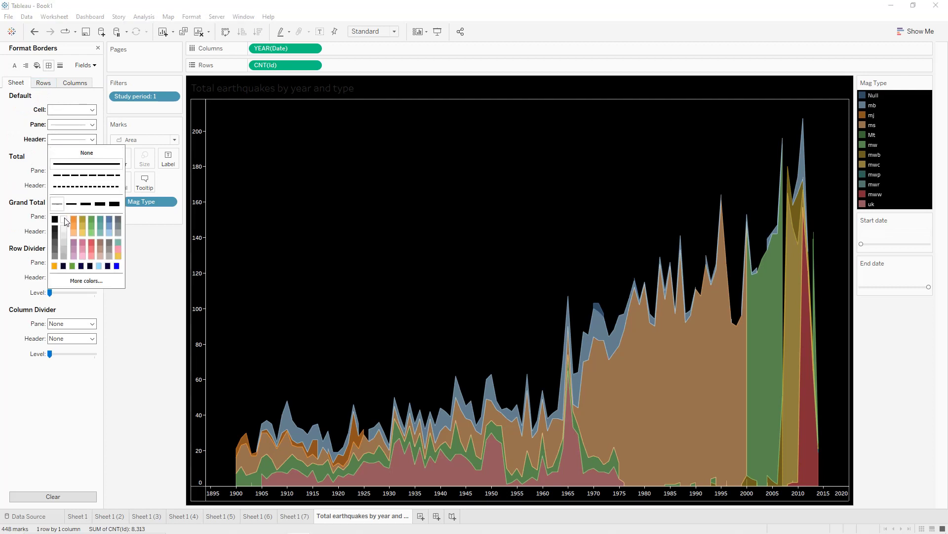
click(15, 185)
Set the pane borders of the row divider and column divider to a thin white line
click(71, 263)
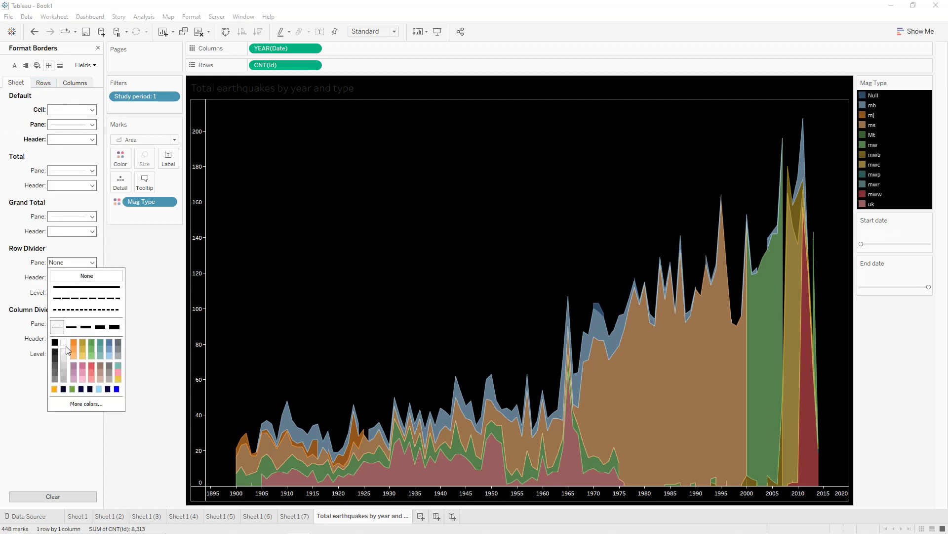
click(56, 326)
click(72, 324)
click(58, 389)
click(32, 398)
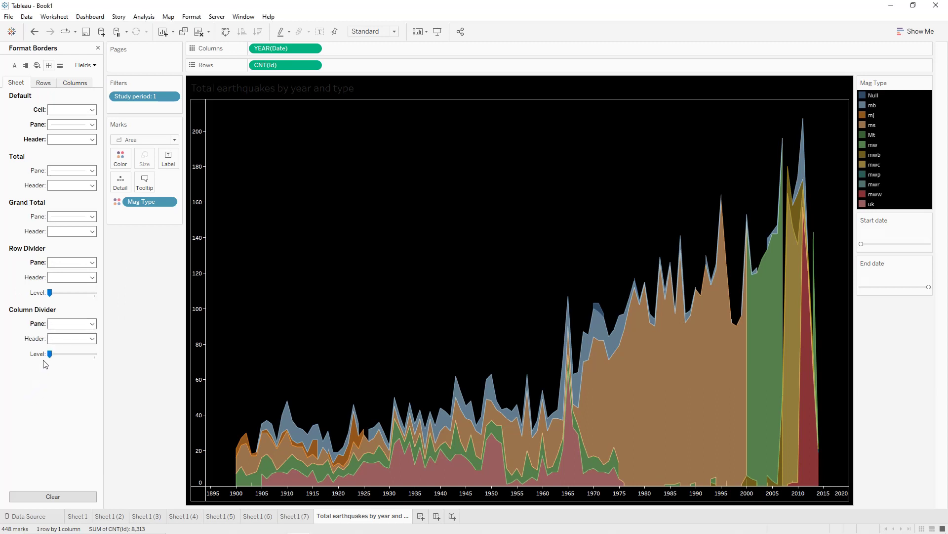
Format the sheet title as centered, bold, white text at size 11
double_click(367, 95)
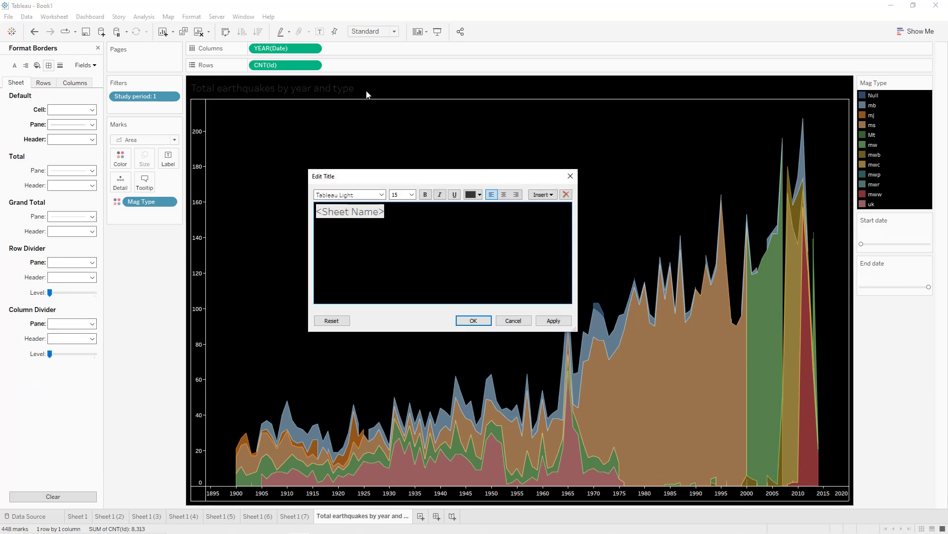
click(504, 194)
key(ctrl+b)
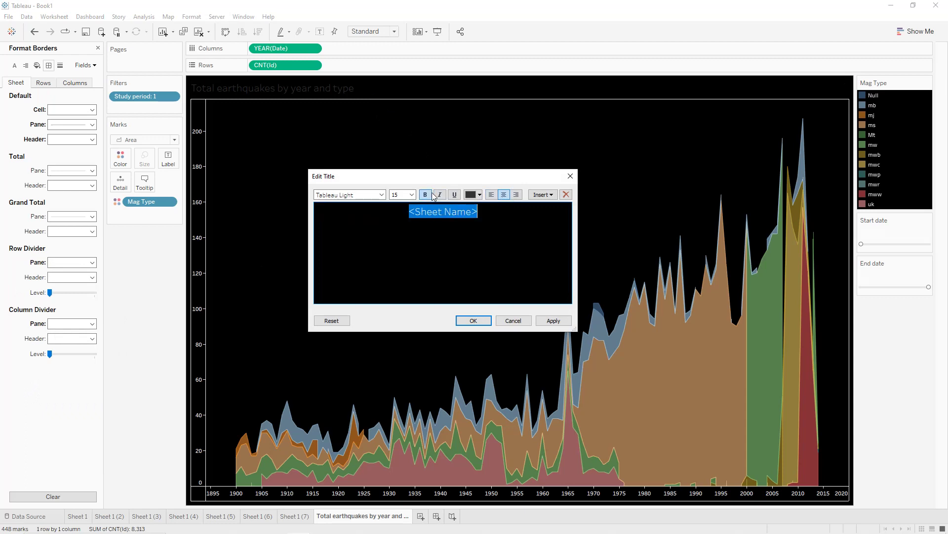
click(480, 195)
click(481, 208)
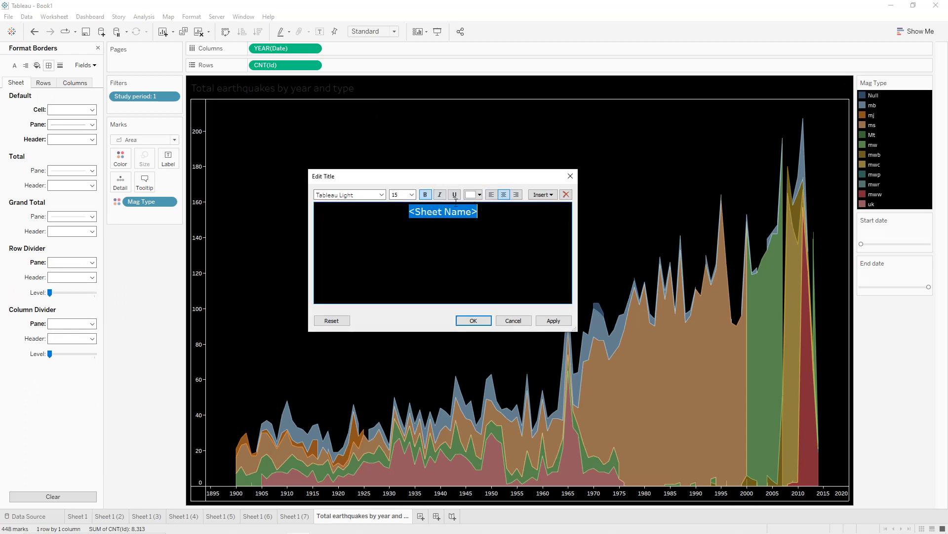
click(412, 194)
click(401, 225)
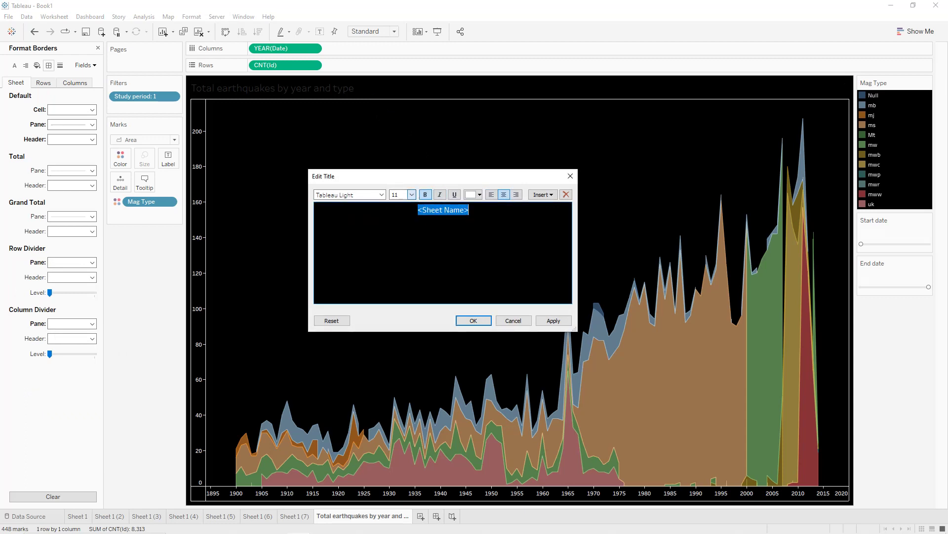
click(554, 321)
click(513, 321)
Add a thin white border around the chart title
right_click(499, 88)
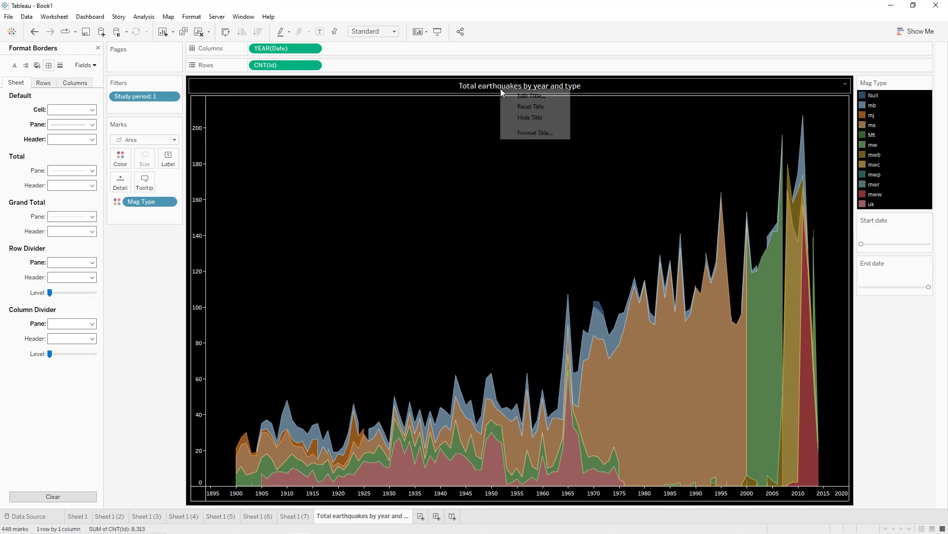
click(535, 132)
click(73, 94)
click(87, 117)
click(63, 173)
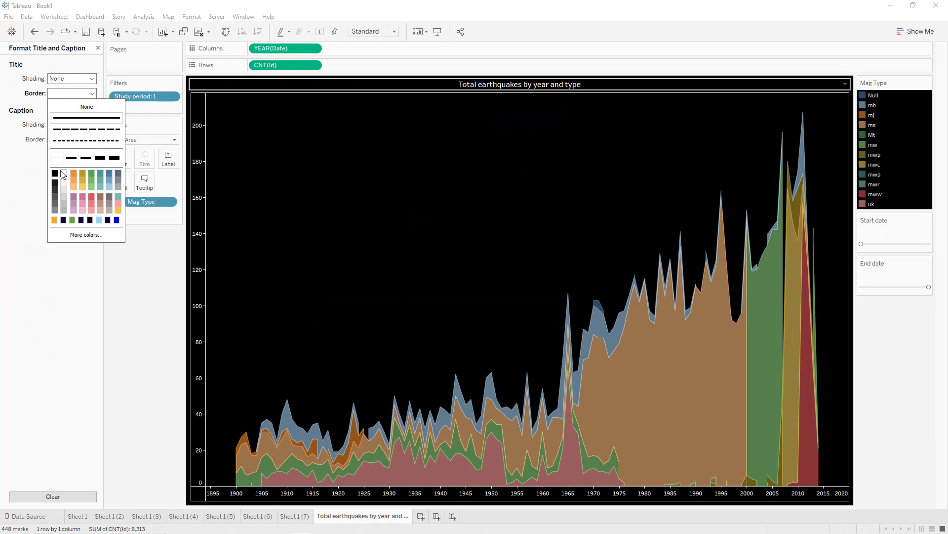
click(447, 173)
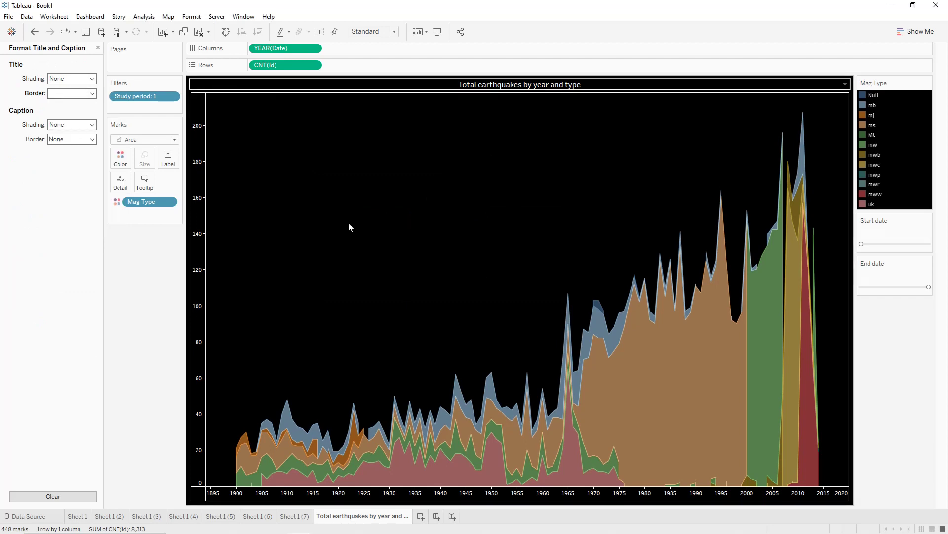
Add a per-pane Average reference line of CNT(Id), labelled with its Value and drawn as a medium-thin solid white line
right_click(199, 249)
click(234, 321)
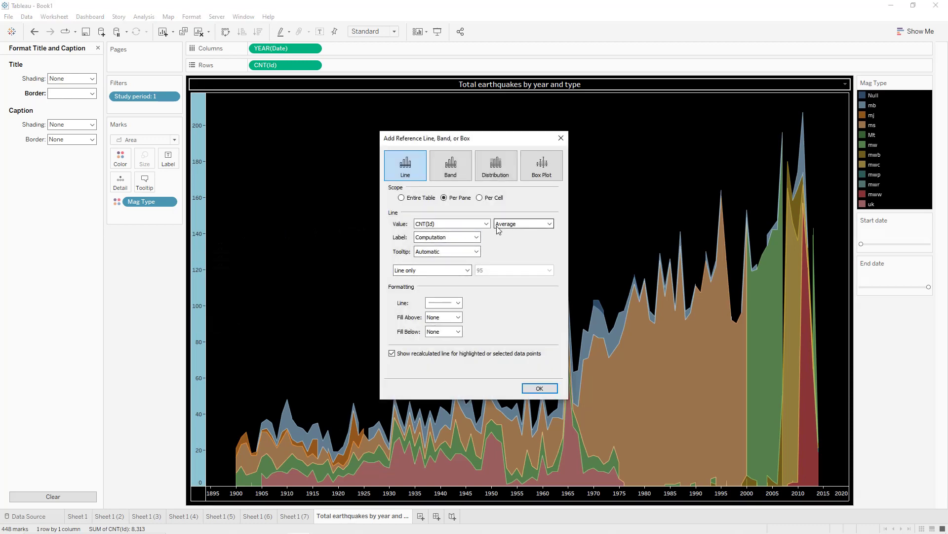
click(442, 238)
click(435, 254)
click(441, 304)
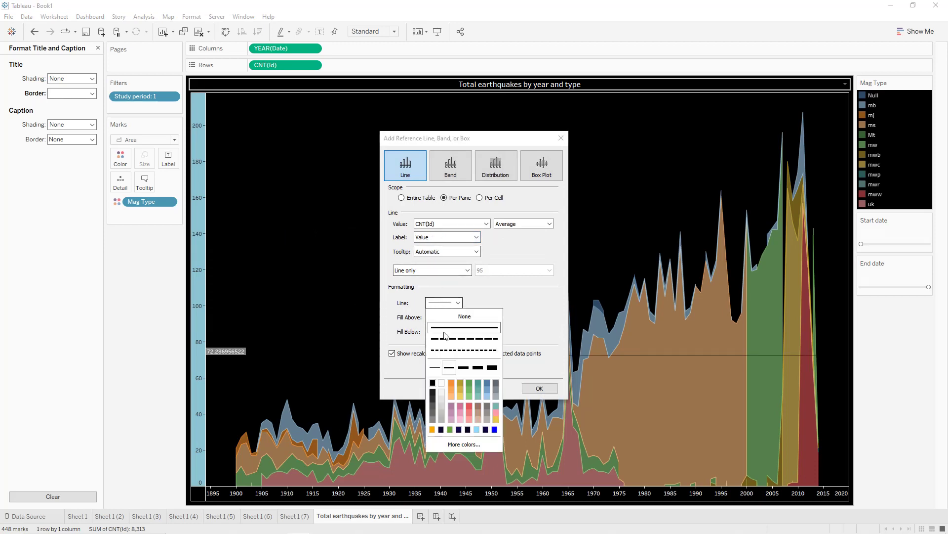
click(449, 367)
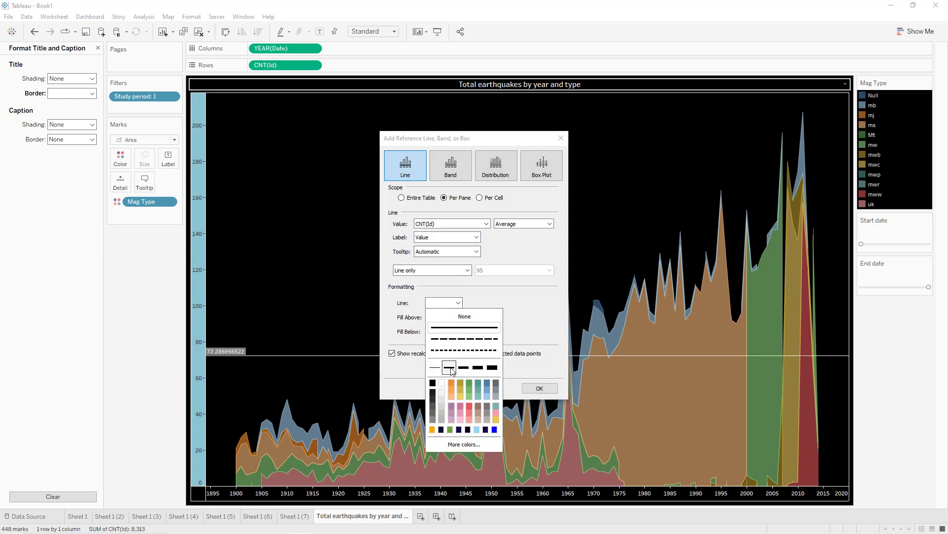
click(398, 329)
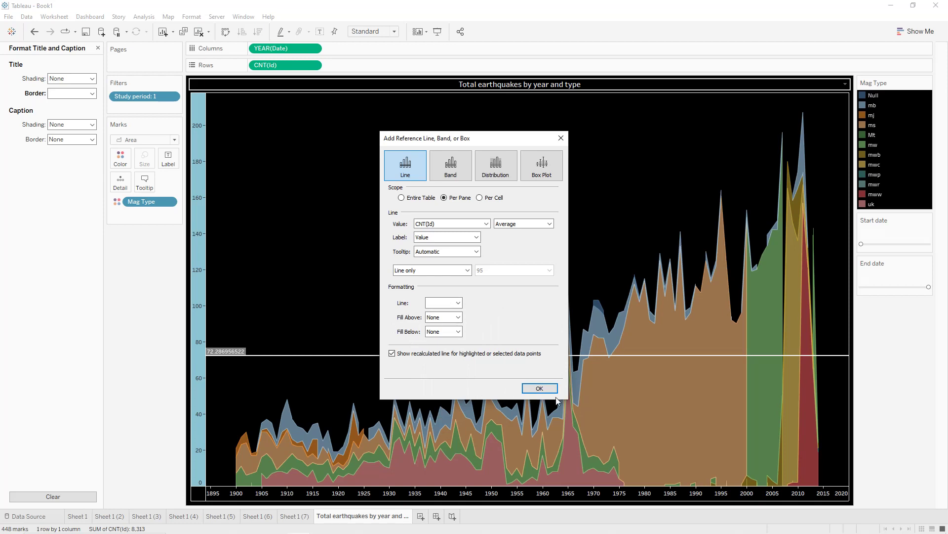
click(540, 389)
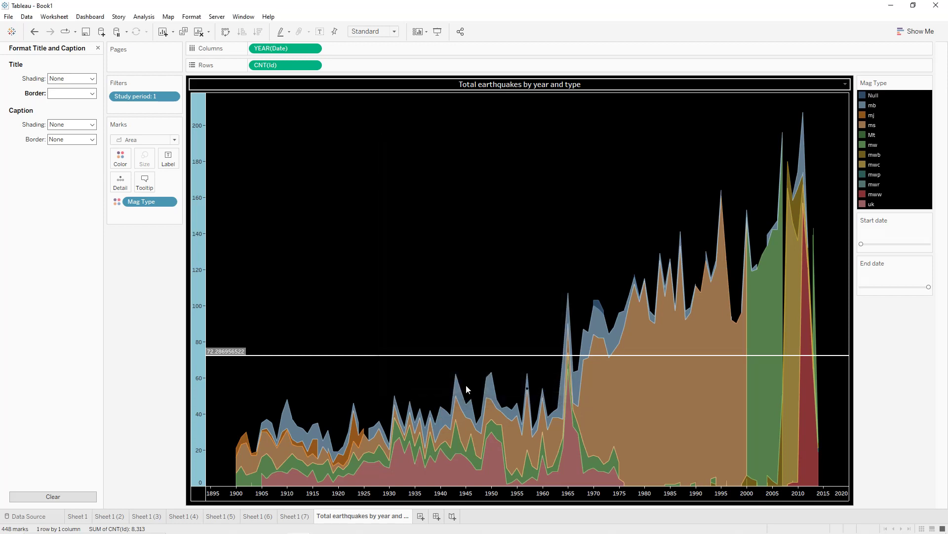
Format the average reference line's label as Number (Custom) with 2 decimal places
right_click(233, 355)
click(252, 370)
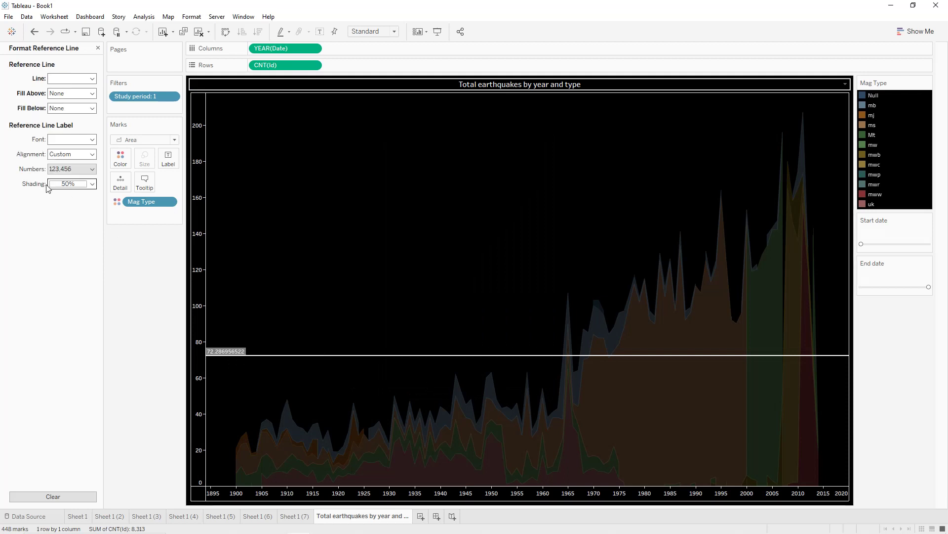
click(60, 170)
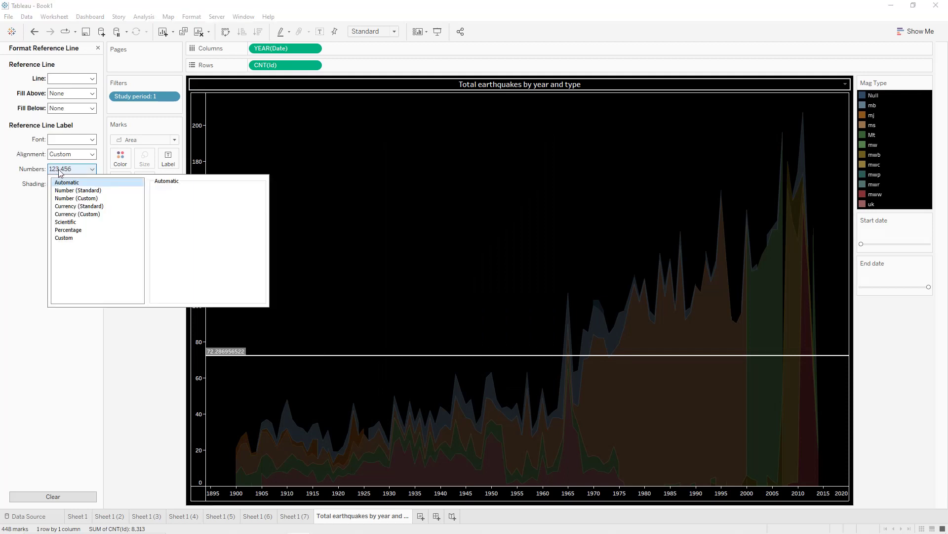
click(74, 199)
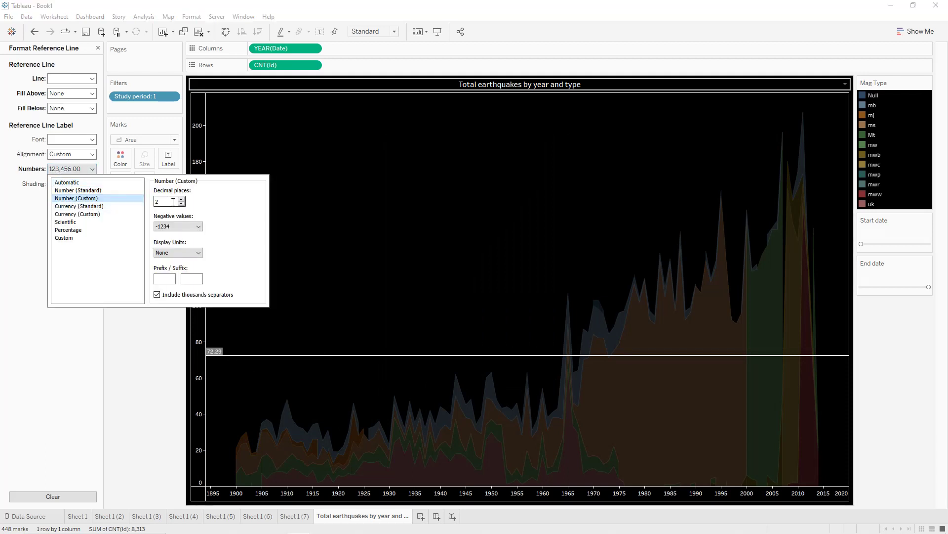
click(289, 271)
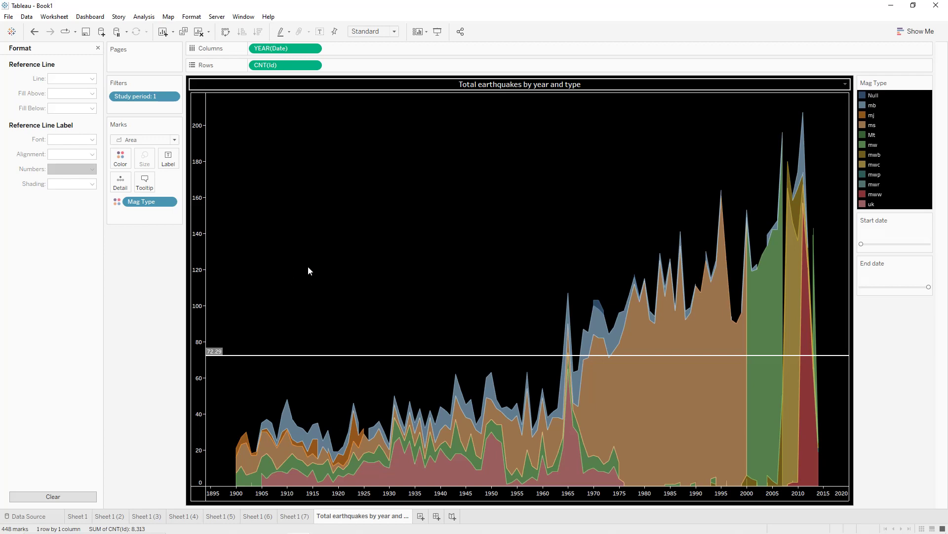
Duplicate the yearly area chart sheet and remove the average reference line from the copy
right_click(374, 519)
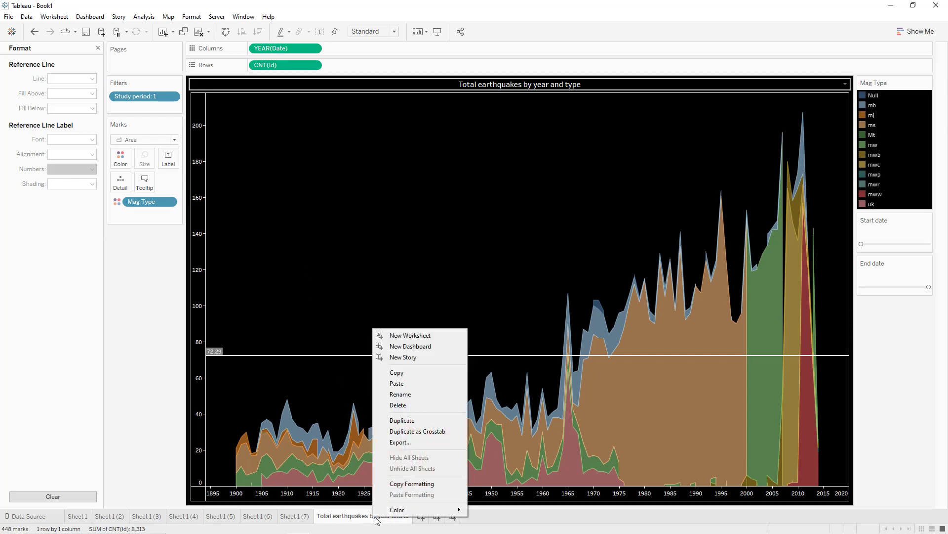
click(404, 425)
right_click(195, 346)
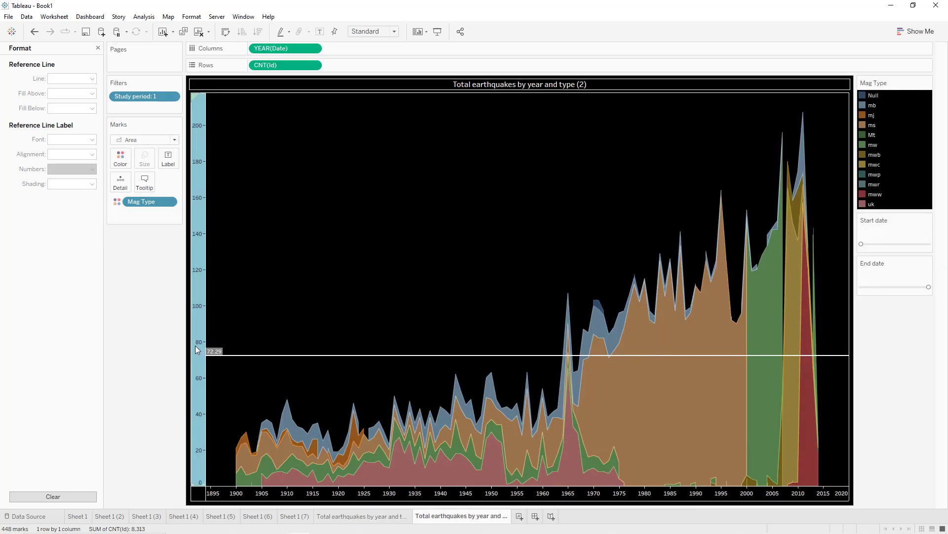
click(234, 441)
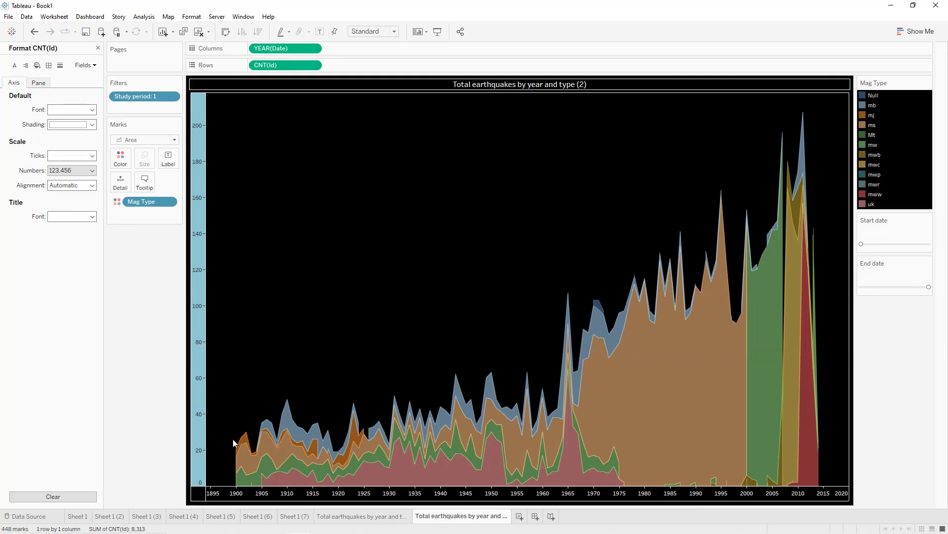
Convert the duplicated chart to stacked bars by Month of Date, fitted to Entire View
click(313, 48)
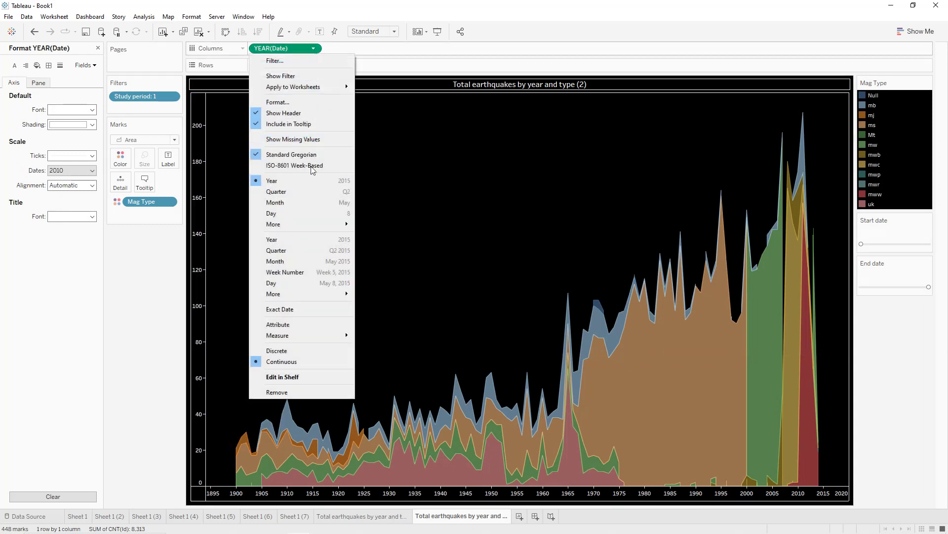
click(311, 201)
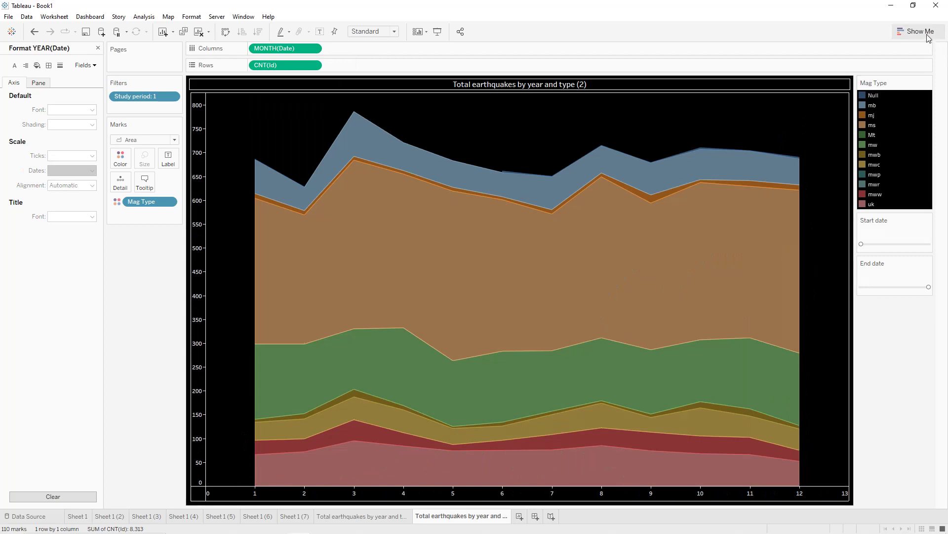
click(918, 32)
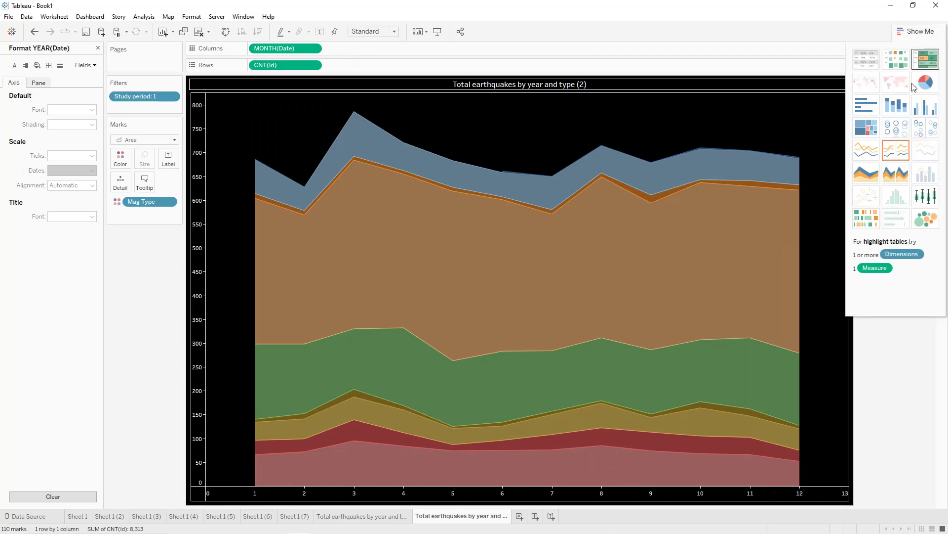
click(895, 106)
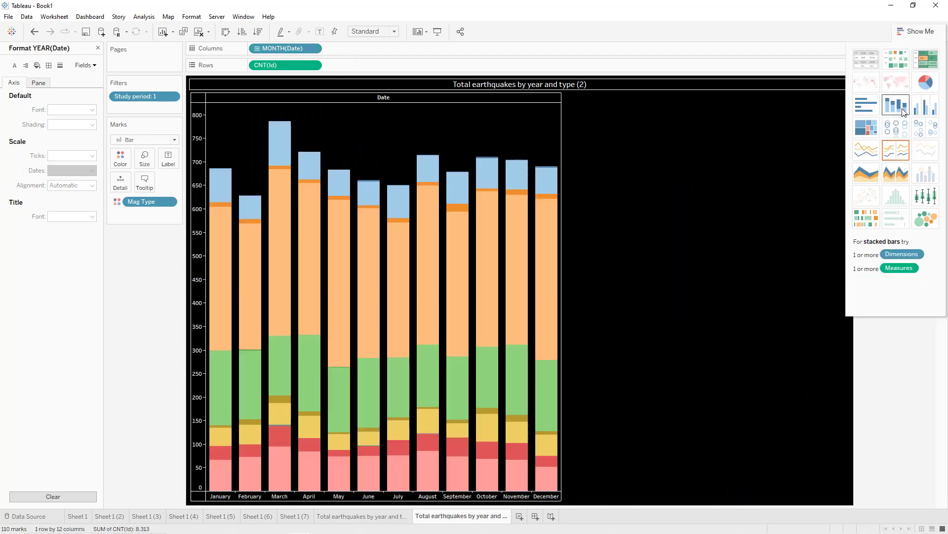
click(391, 35)
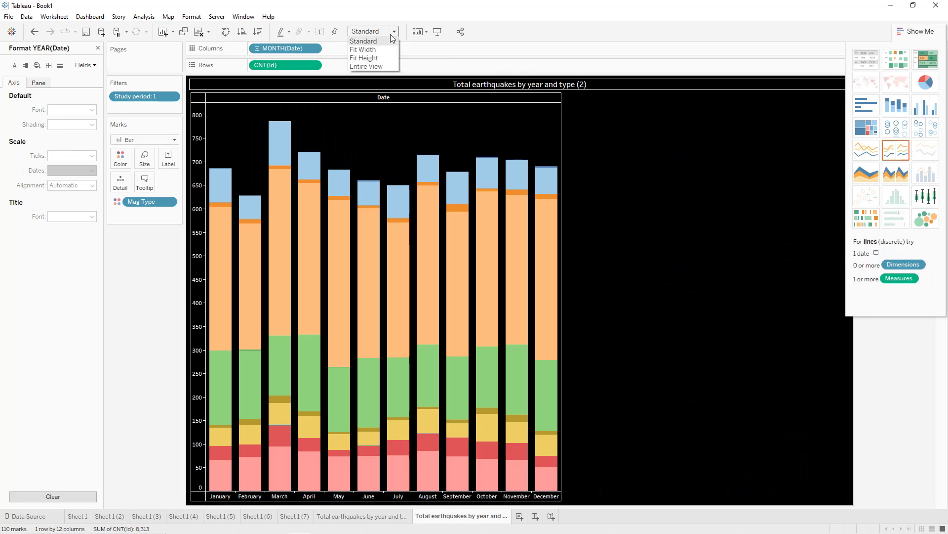
click(380, 66)
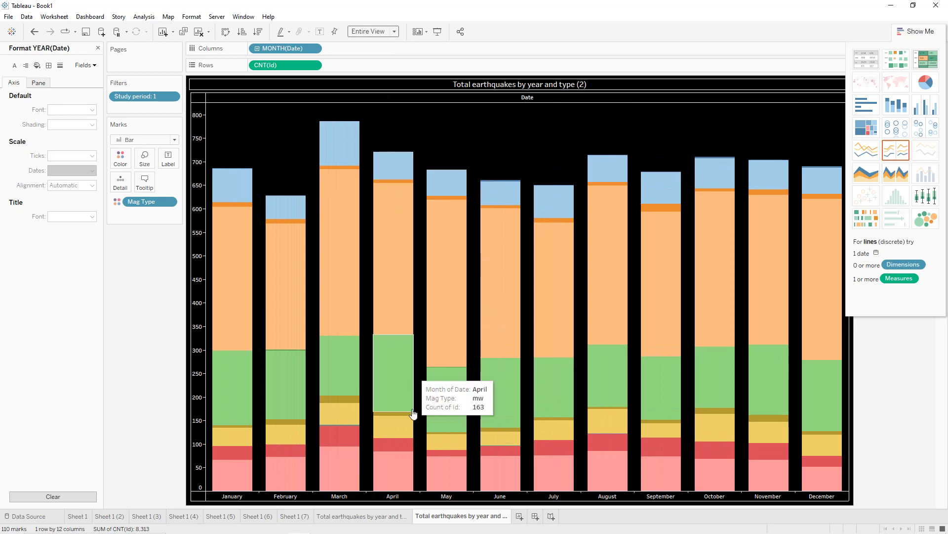
Format the month headers on the horizontal axis to show dates as Abbreviation
right_click(420, 496)
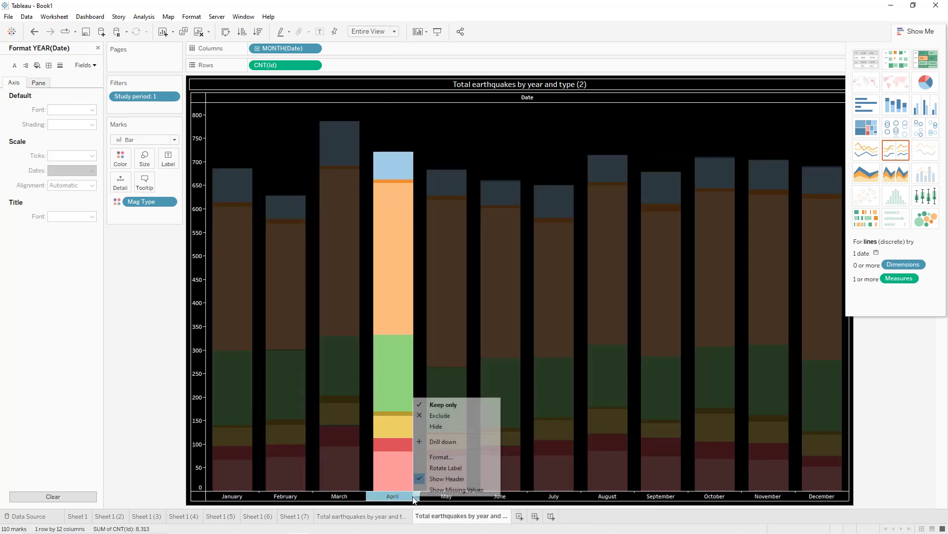
click(441, 458)
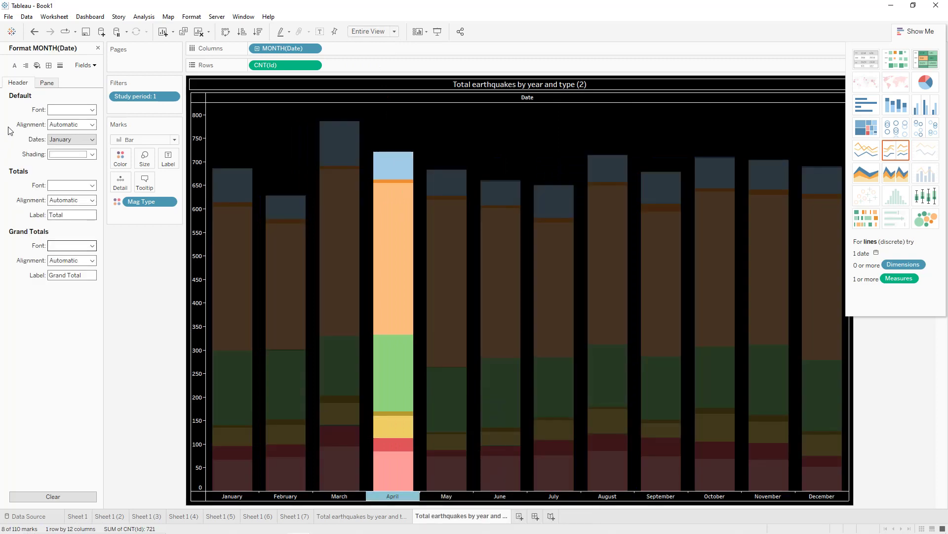
click(72, 139)
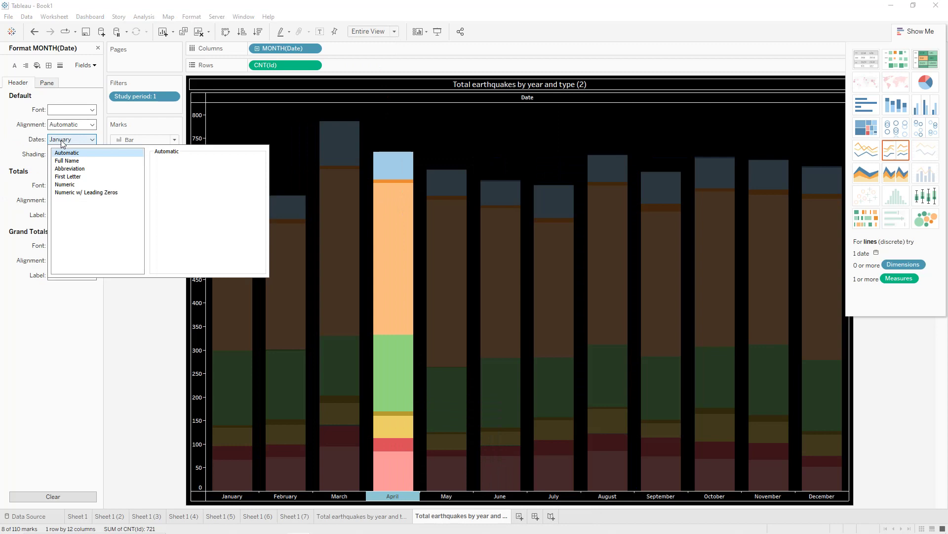
click(70, 168)
click(157, 332)
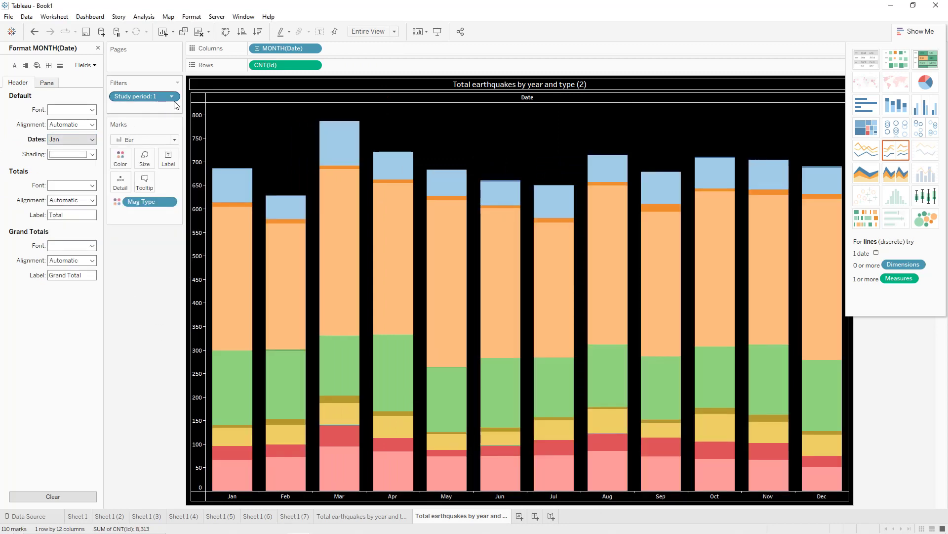
Label the bar segments with CNT(Id) and Mag Type, using a black label font
drag(272, 65, 167, 159)
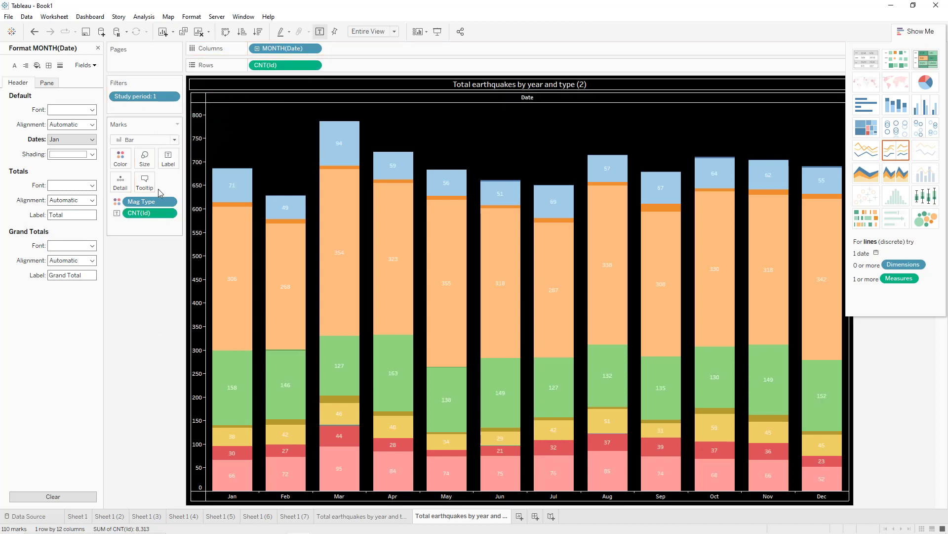
drag(147, 204, 171, 168)
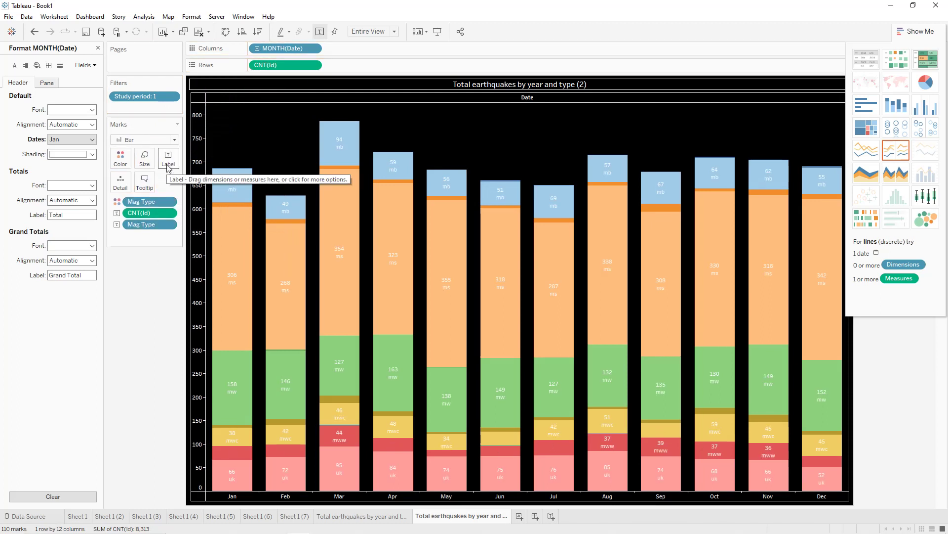
click(168, 159)
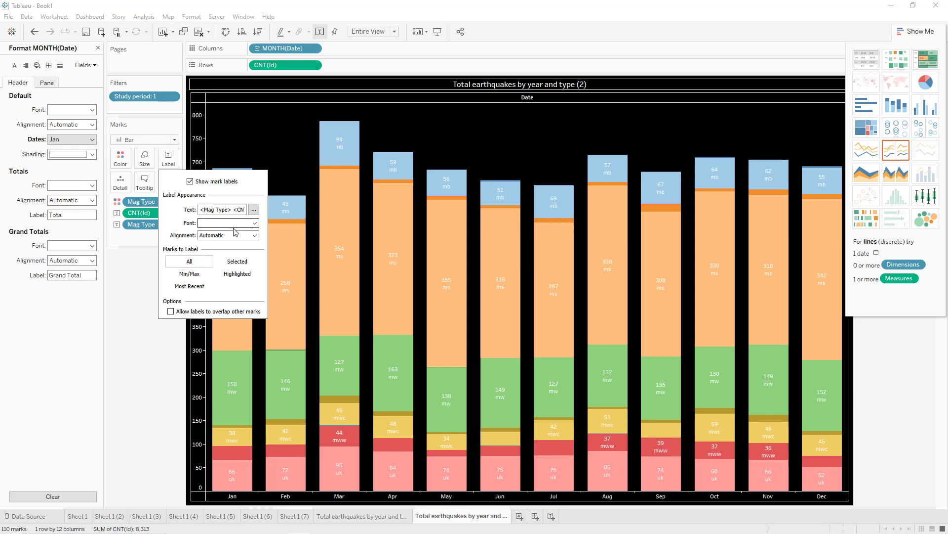
click(254, 223)
click(223, 251)
click(214, 279)
Dismiss the chart-type suggestions and hide the Date field label above the columns
click(919, 31)
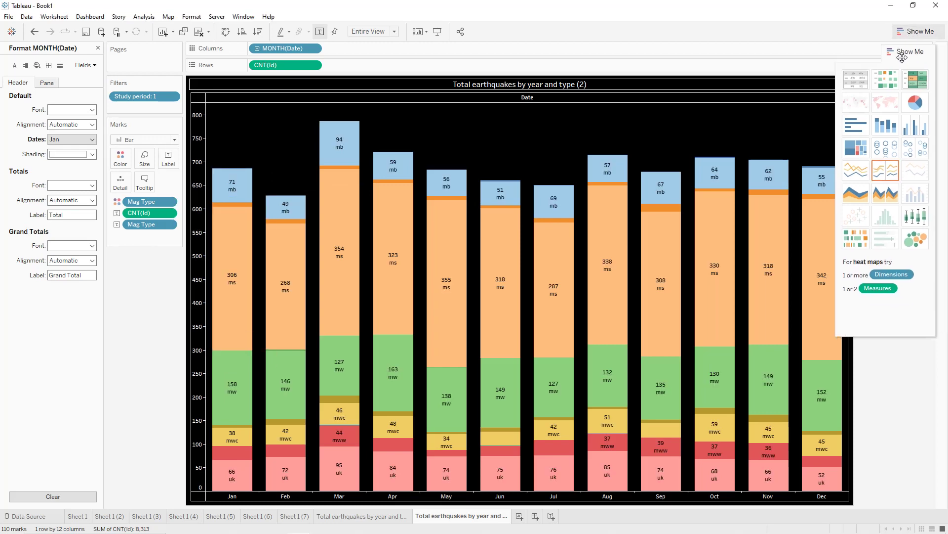
click(924, 53)
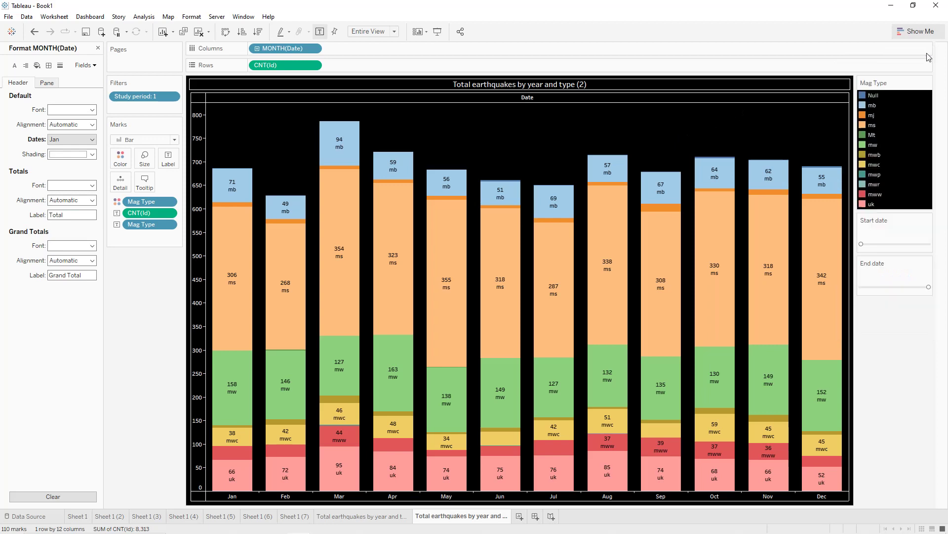
right_click(527, 102)
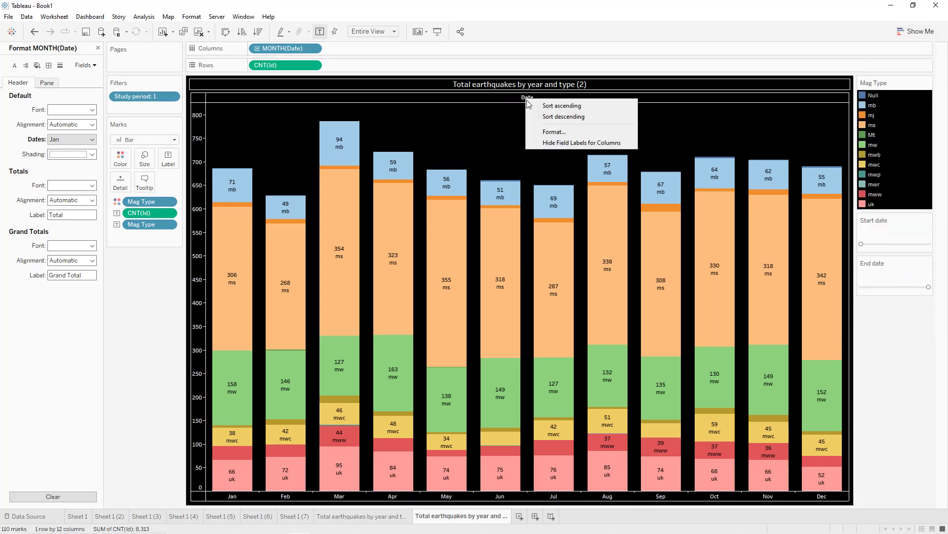
click(551, 143)
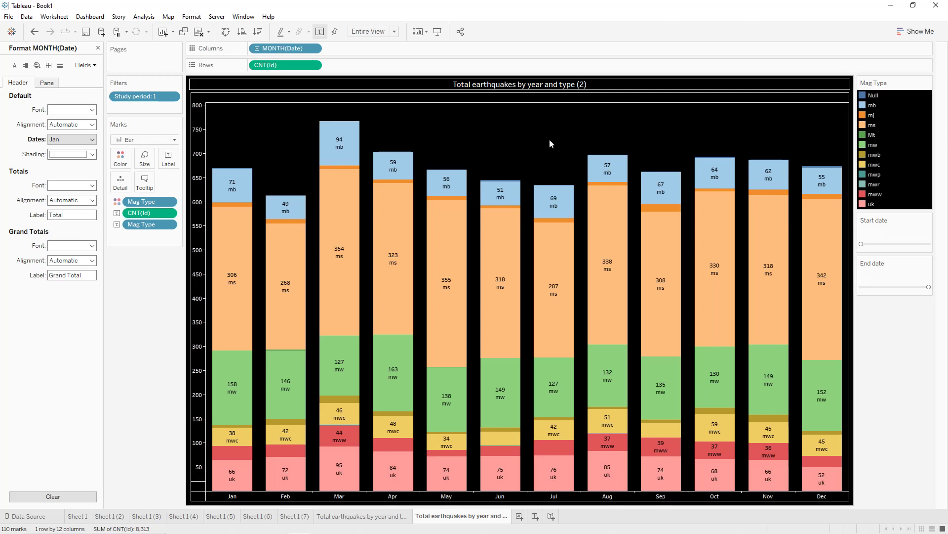
Rename the monthly stacked bar sheet as "Total earthquakes by month and type"
double_click(459, 516)
key(Right)
key(BackSpace)
key(BackSpace)
key(BackSpace)
key(BackSpace)
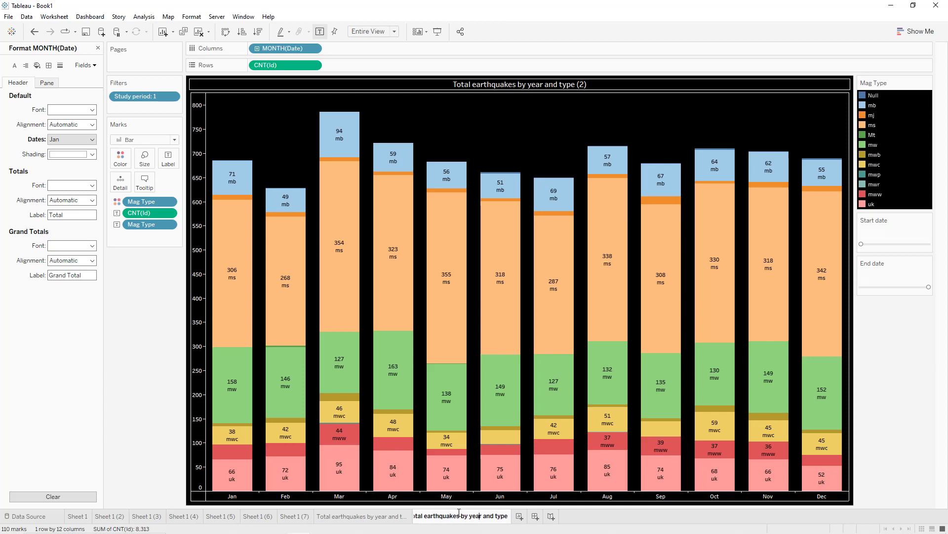
key(BackSpace)
key(BackSpace)
key(BackSpace)
key(BackSpace)
text(month)
key(Return)
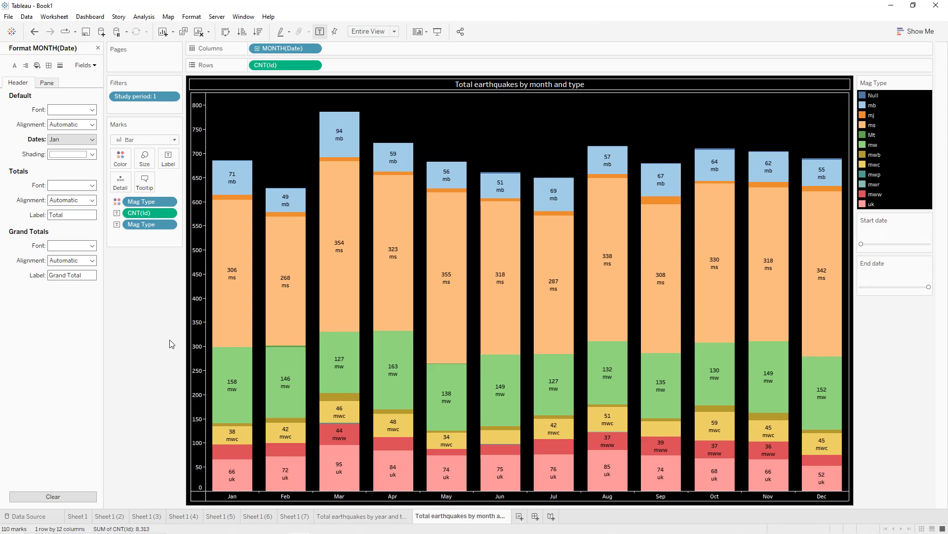
Create a new worksheet named "Magnitude Histogram"
click(519, 516)
double_click(522, 515)
text(Map)
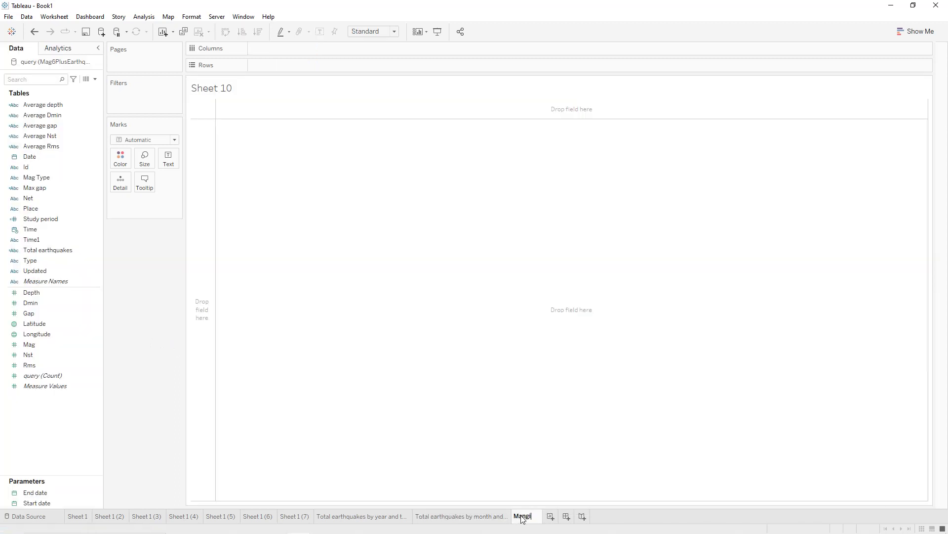
text(nitude Histogram)
key(Return)
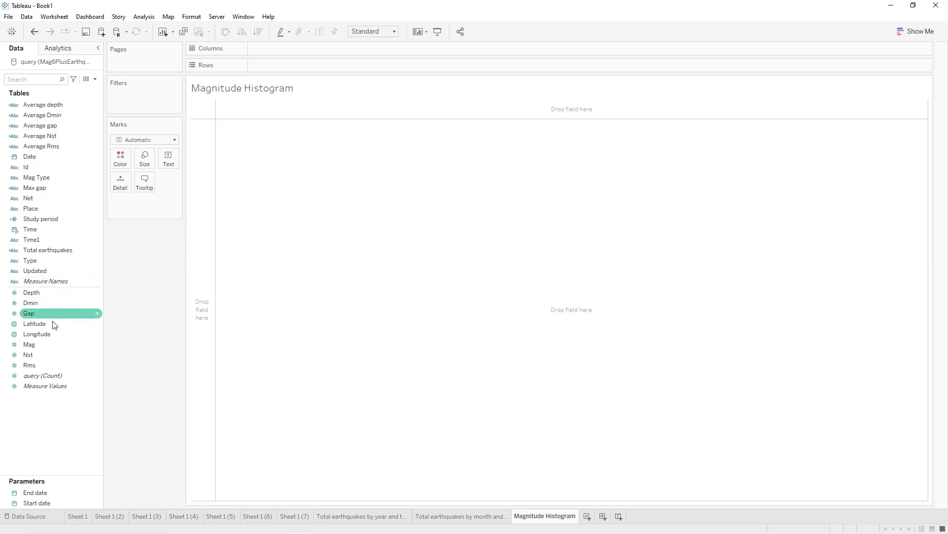
Build a histogram from the Mag measure and filter out the null values on its bin axis
double_click(29, 344)
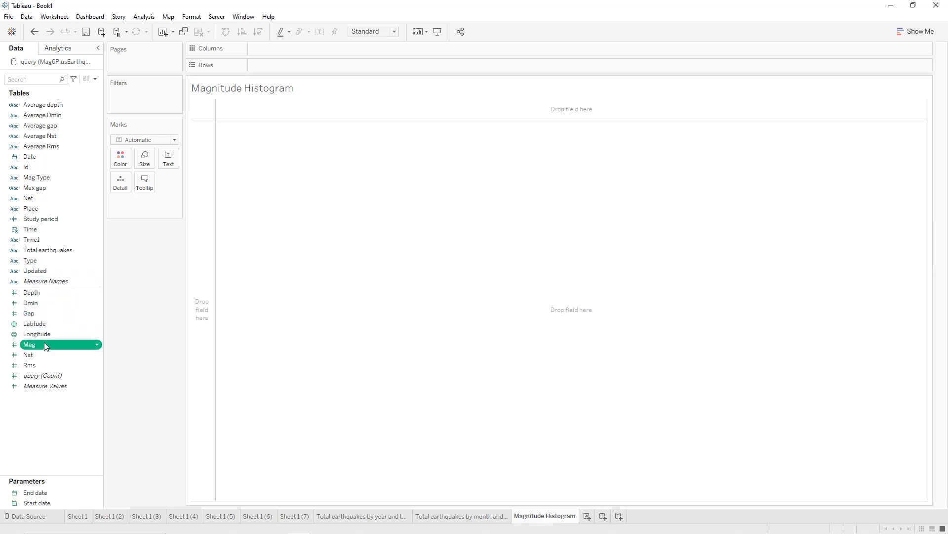
click(915, 31)
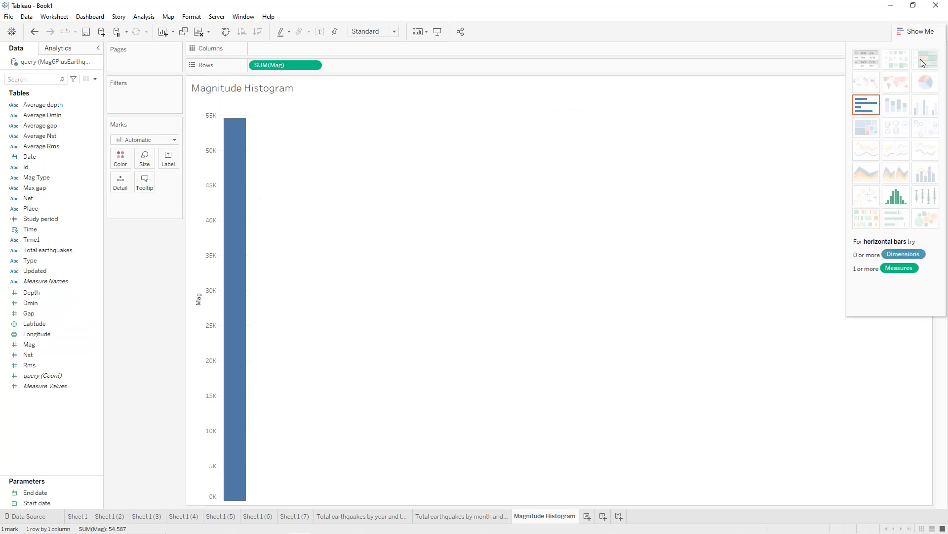
click(896, 197)
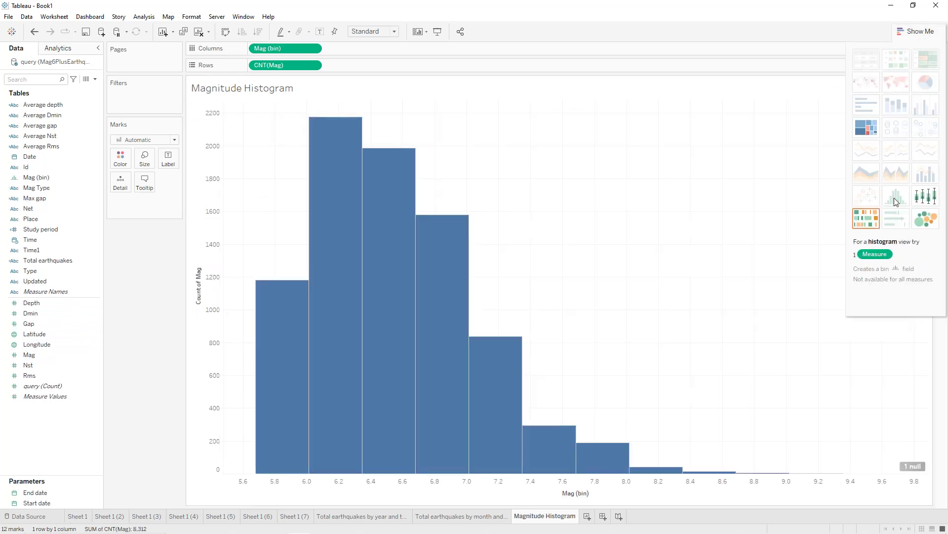
click(914, 468)
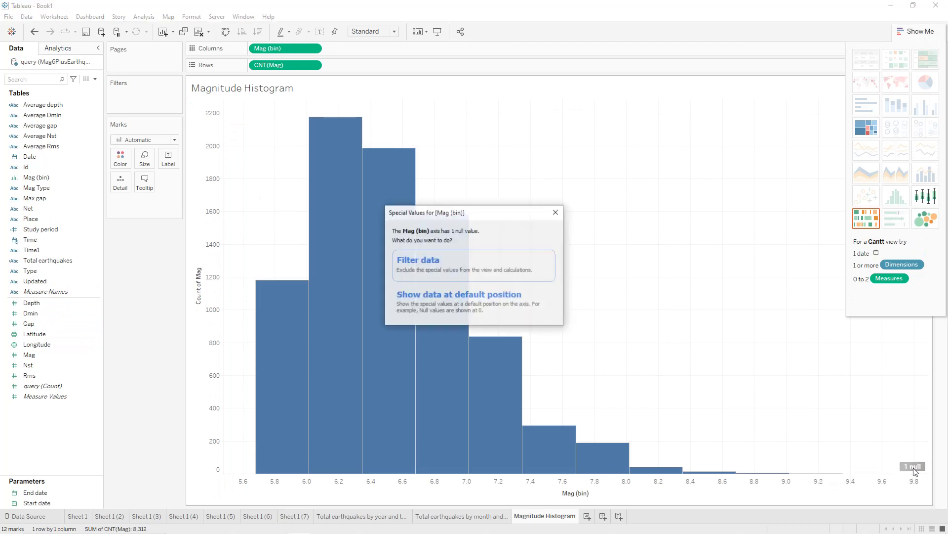
click(469, 271)
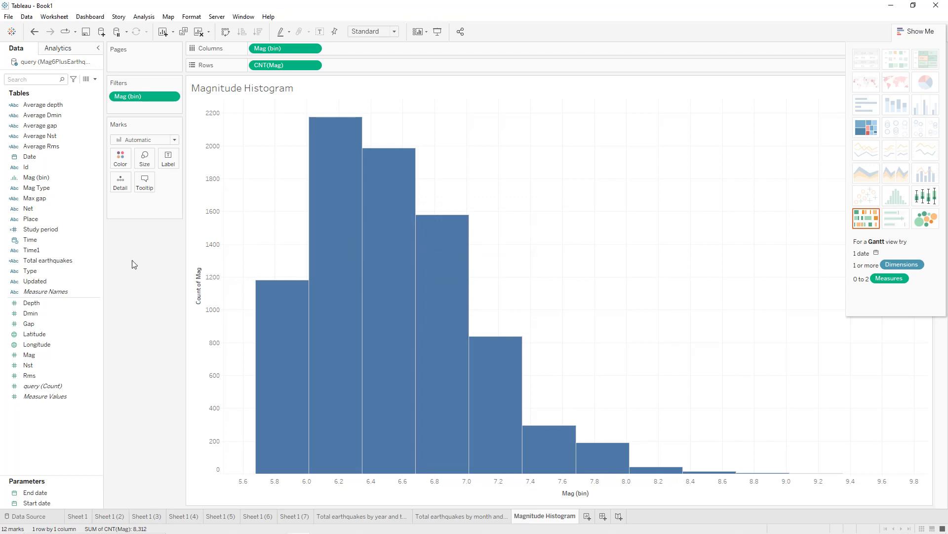
Set the bin size of the Mag (bin) field to 0.25
click(35, 178)
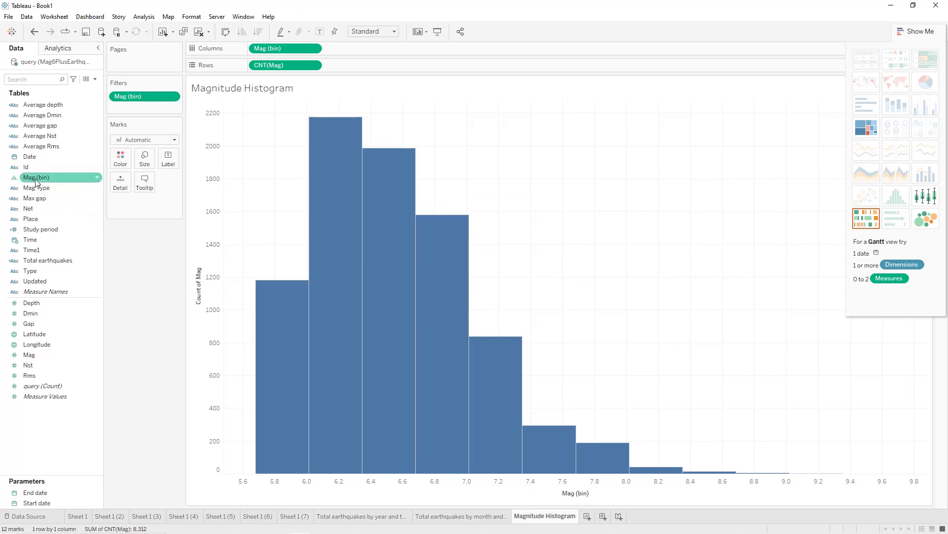
right_click(67, 180)
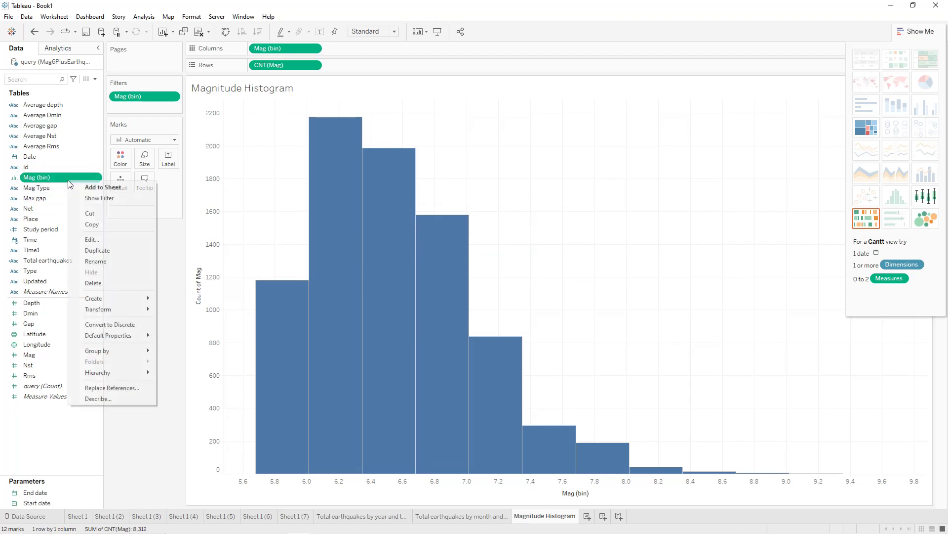
click(90, 240)
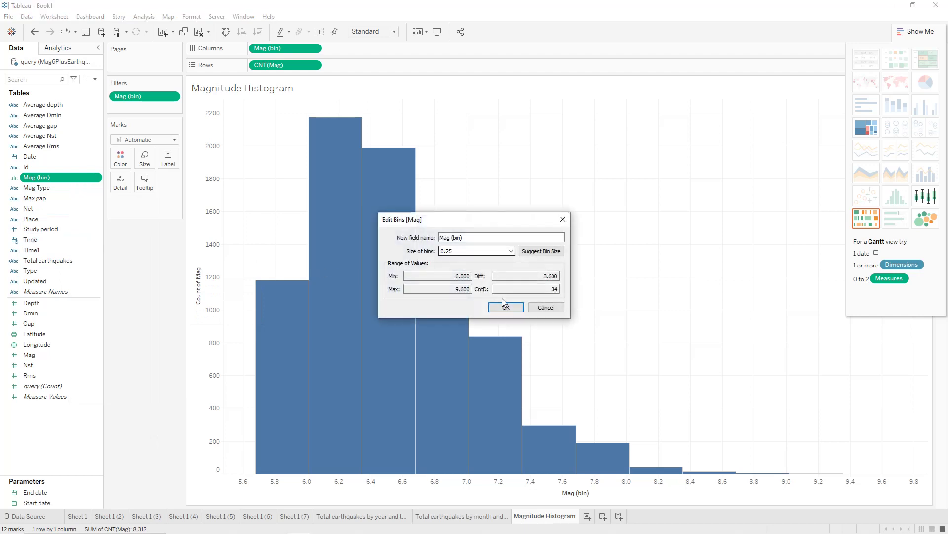
click(512, 307)
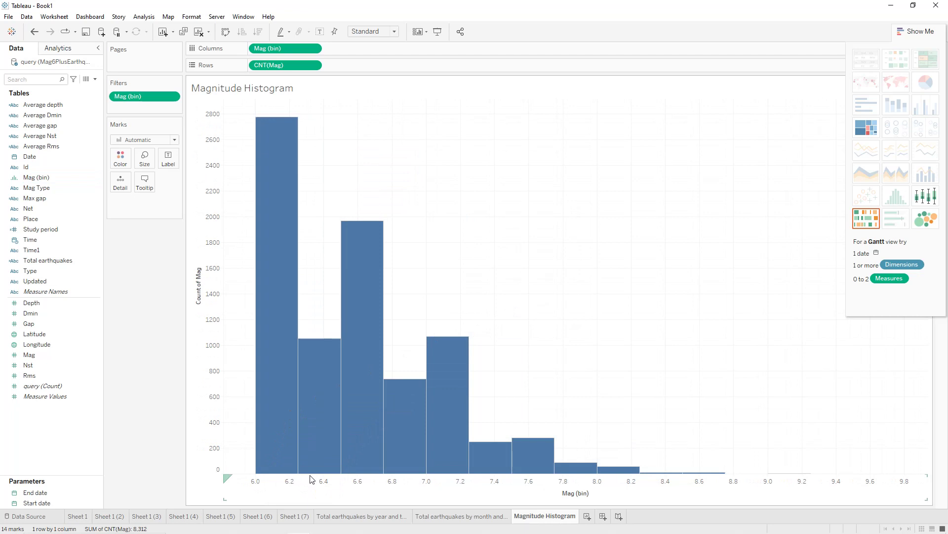
mouse_move(599, 475)
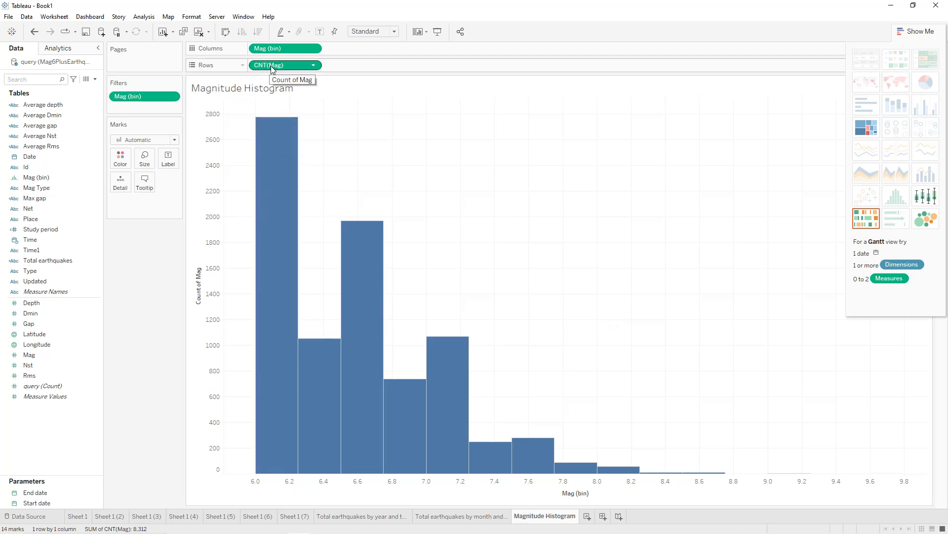
Color the histogram bars by CNT(Mag) using the Orange-Gold palette
drag(271, 65, 215, 106)
drag(123, 159, 120, 156)
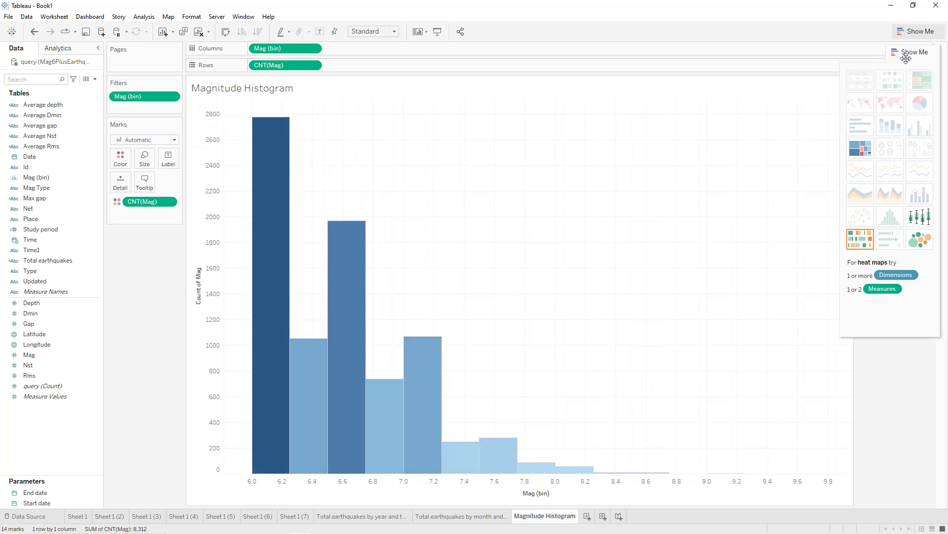
click(923, 58)
click(929, 84)
click(892, 92)
click(440, 229)
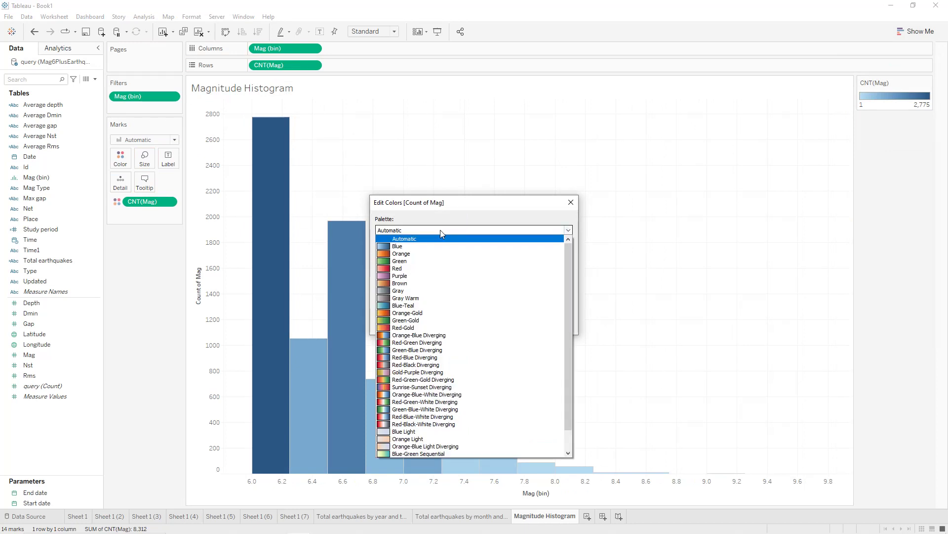
click(425, 313)
click(481, 327)
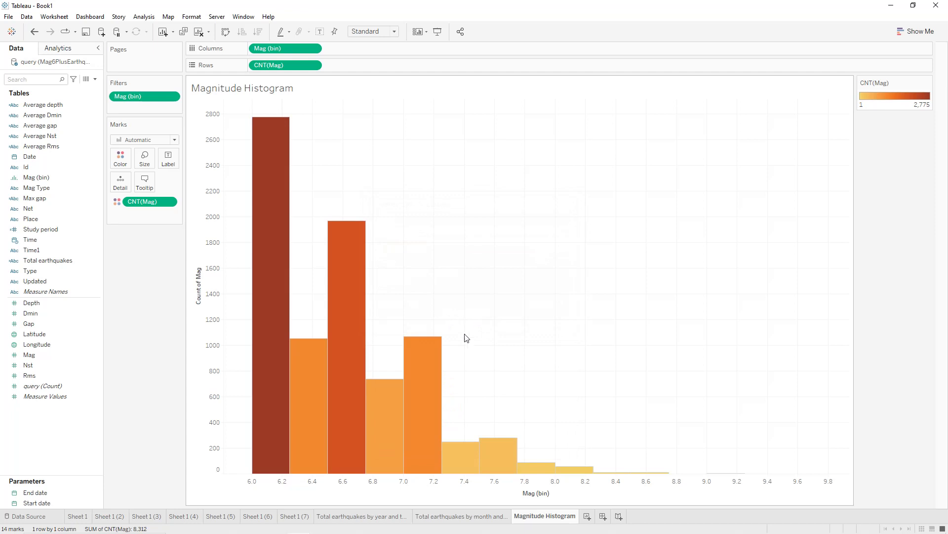
Change the title of the Mag (bin) axis to "Magnitude"
double_click(532, 499)
triple_click(438, 332)
click(438, 332)
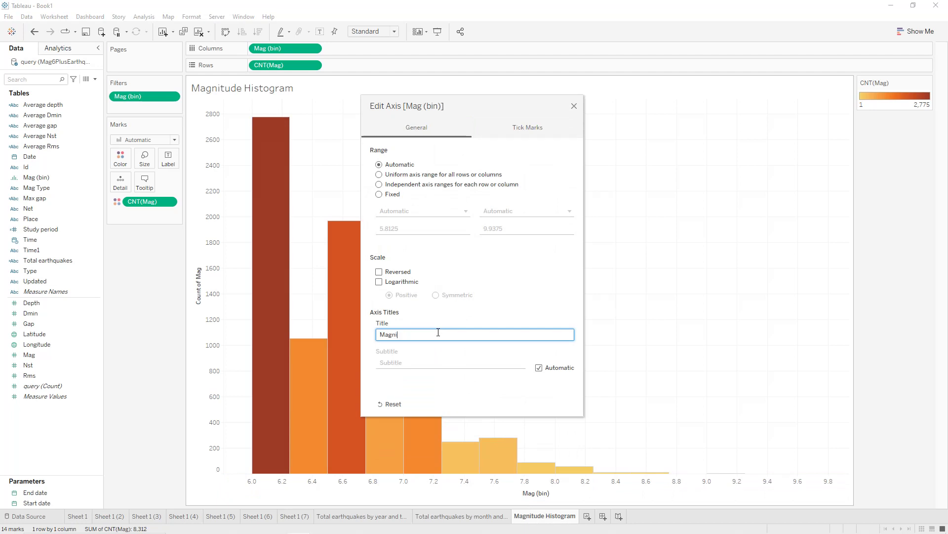
click(575, 107)
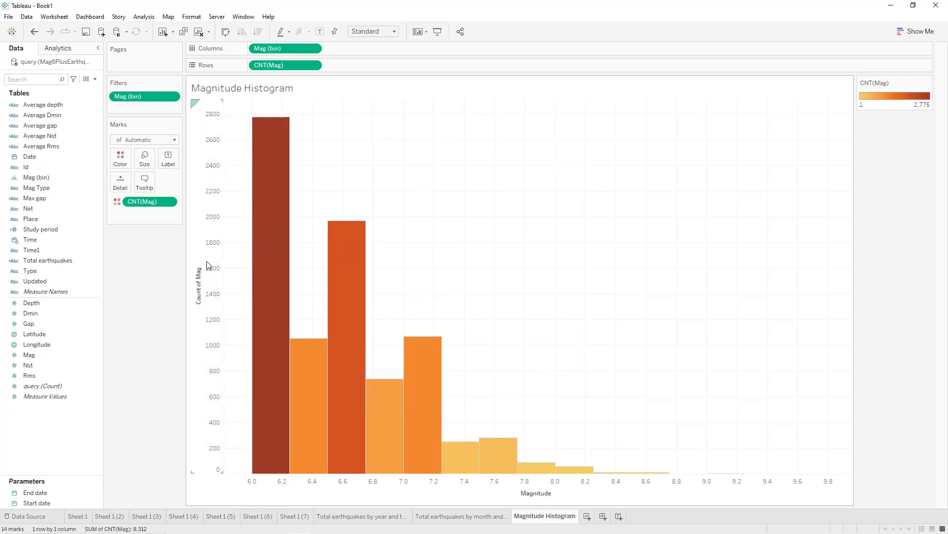
Clear the title of the Count of Mag axis
double_click(195, 103)
click(437, 332)
key(BackSpace)
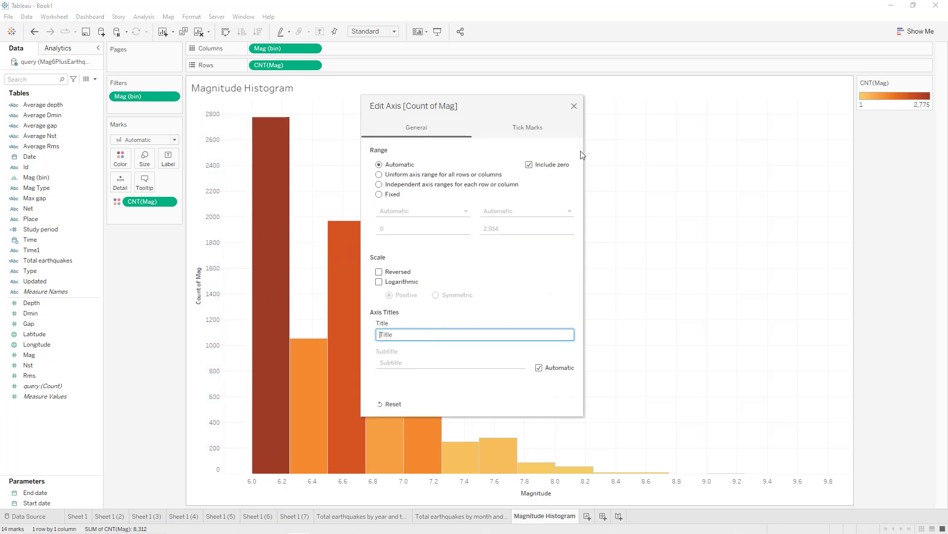
click(573, 108)
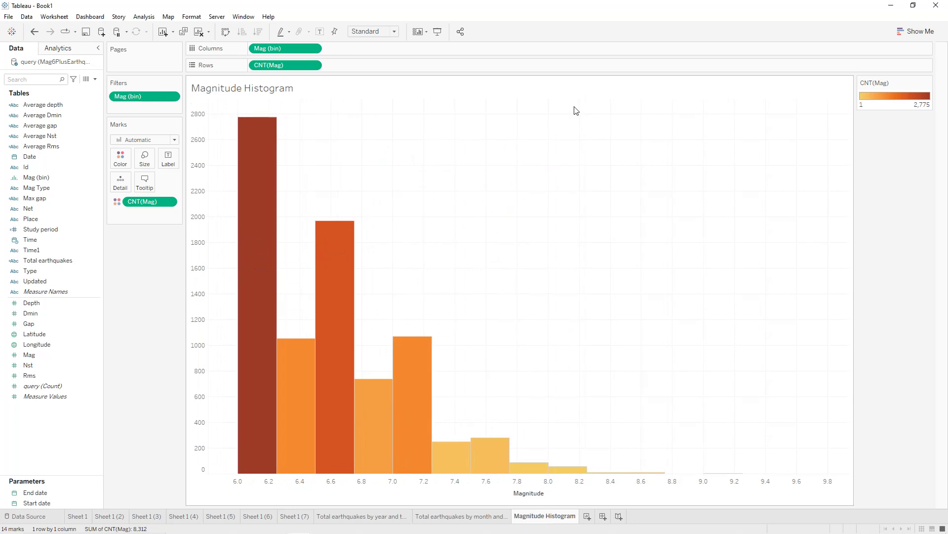
Set the histogram's default worksheet shading to black
right_click(460, 171)
click(494, 220)
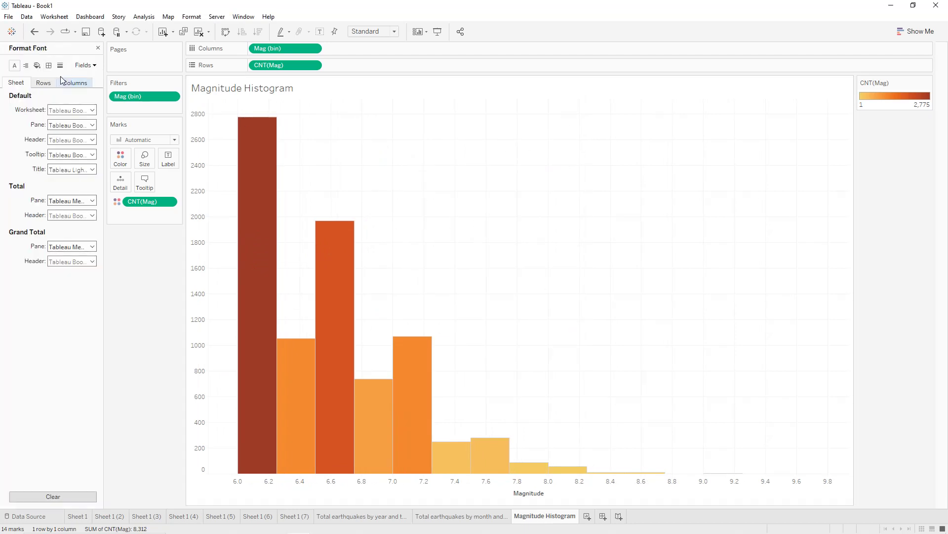
click(37, 65)
click(66, 110)
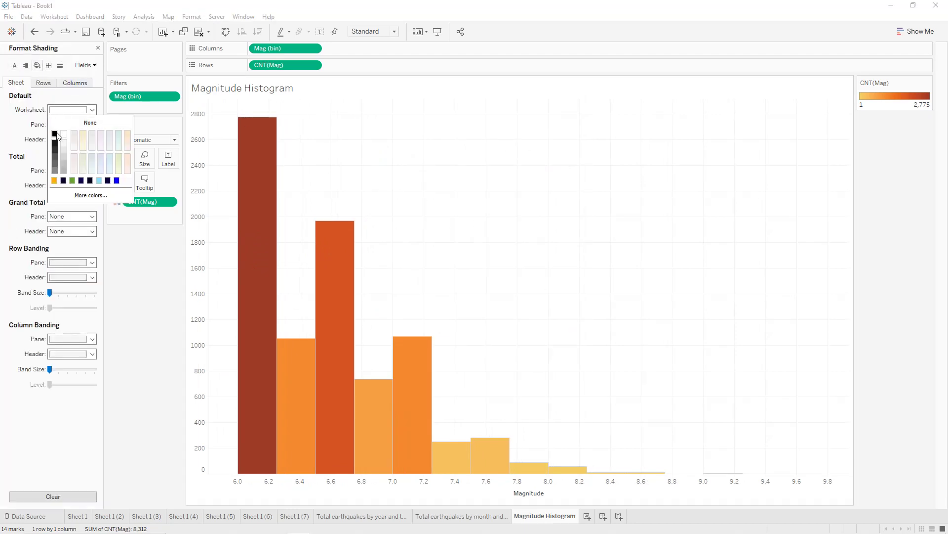
click(56, 134)
click(17, 124)
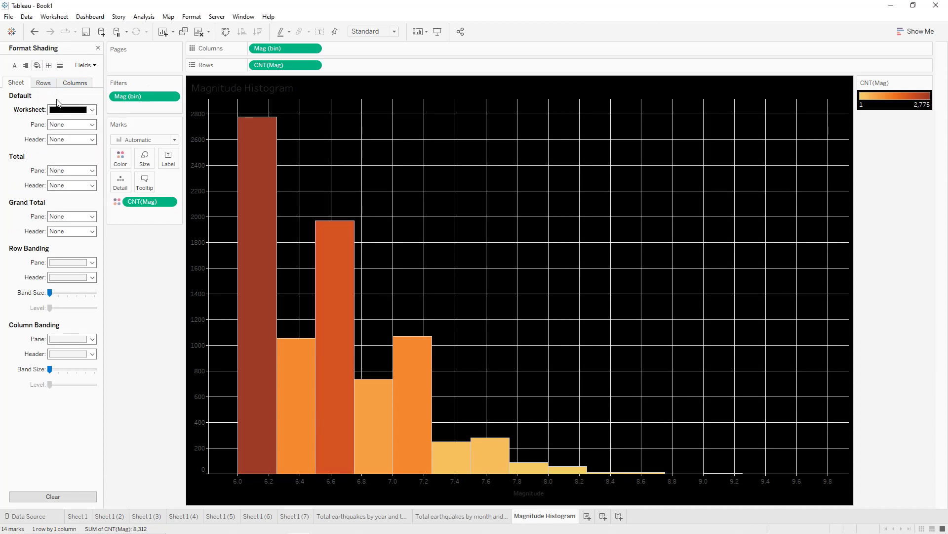
Remove the grid lines and zero lines from the magnitude histogram
click(60, 65)
click(69, 110)
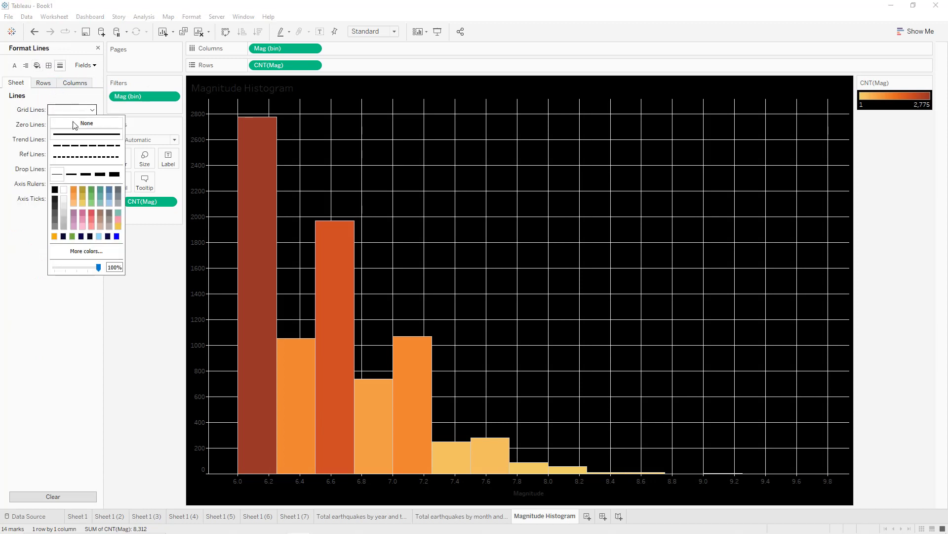
click(74, 125)
click(74, 125)
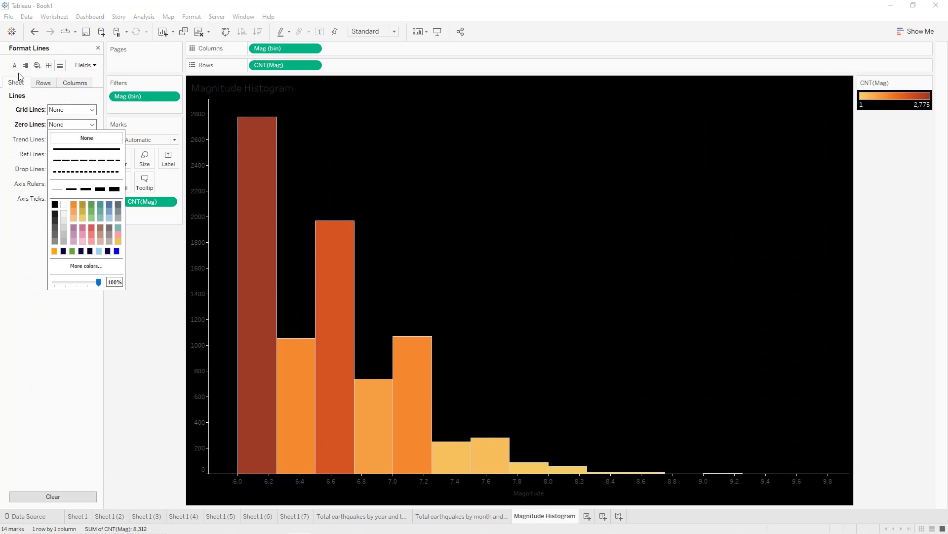
Make the histogram's default worksheet font bold and white
click(14, 65)
click(70, 110)
click(84, 137)
click(73, 138)
click(73, 138)
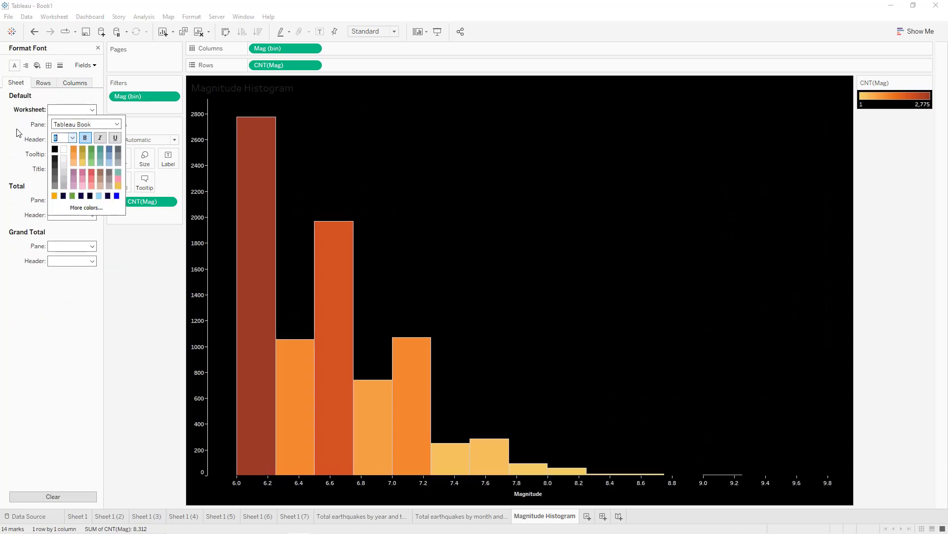
click(17, 133)
Give the histogram's default cell, pane and header borders a thin solid white line
click(48, 65)
click(72, 110)
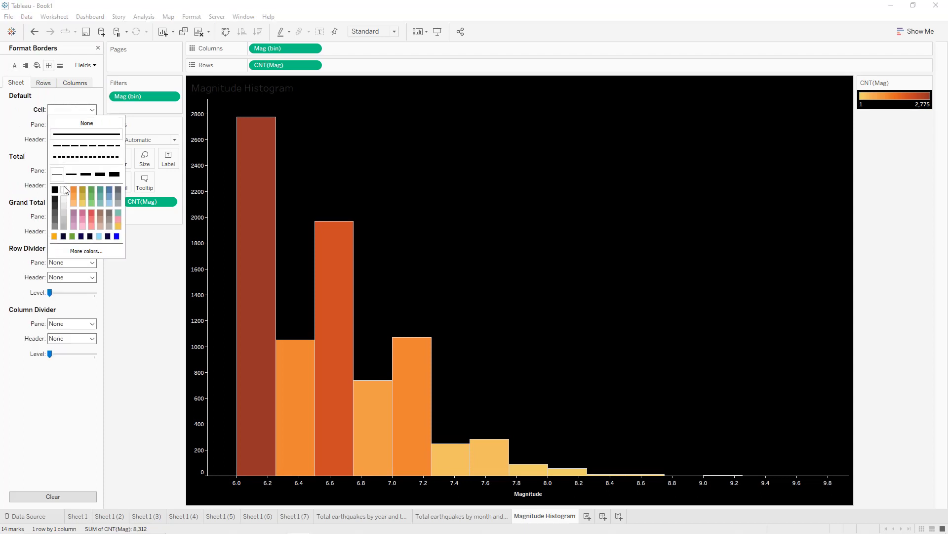
click(63, 127)
click(63, 127)
click(57, 164)
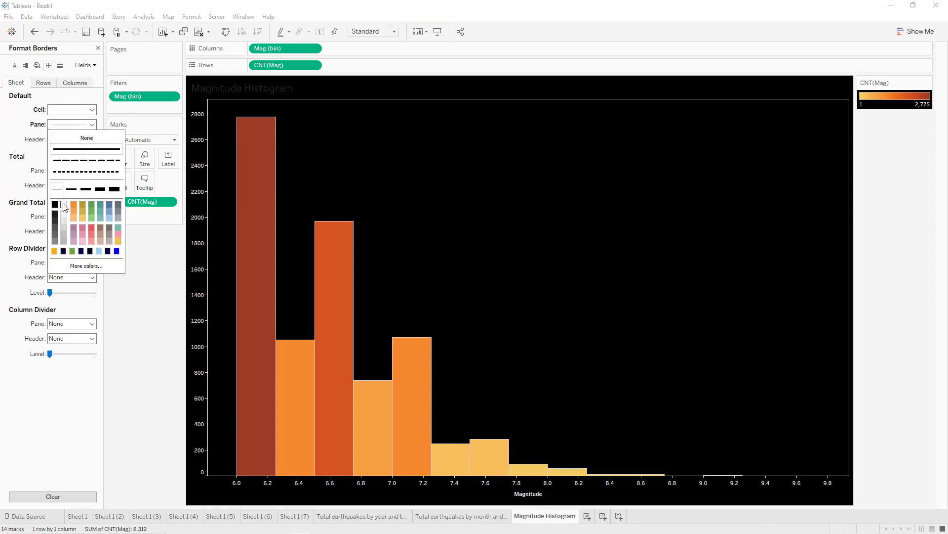
click(61, 140)
click(57, 163)
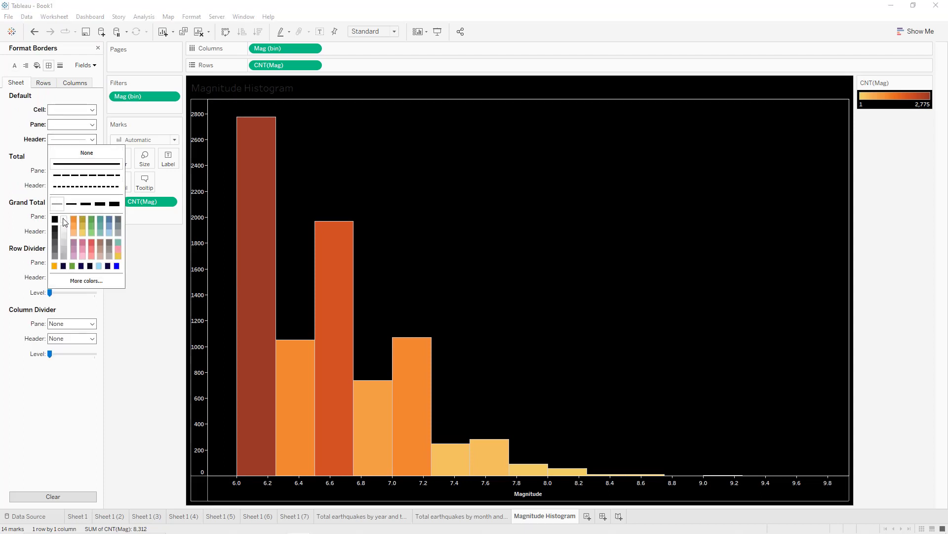
click(64, 223)
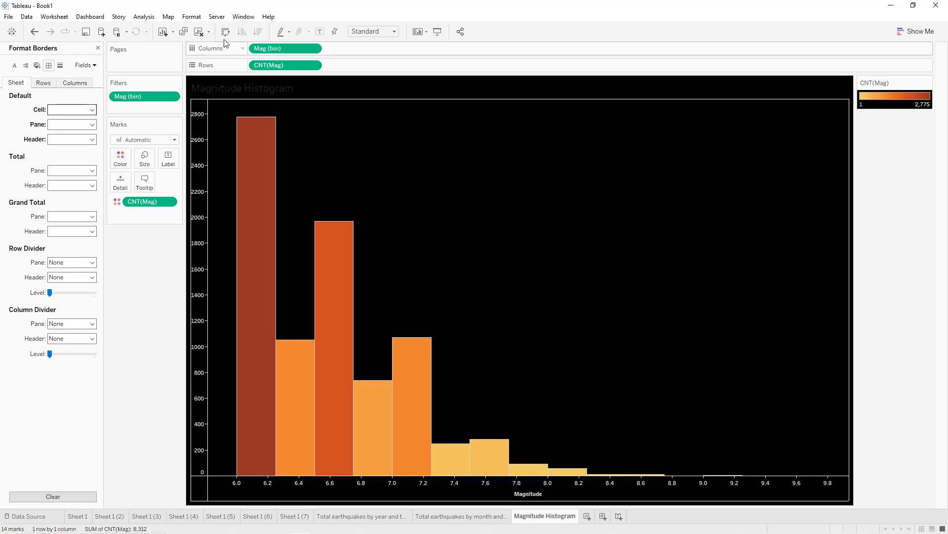
Format the histogram's sheet title as centered, bold white text at size 11
double_click(273, 92)
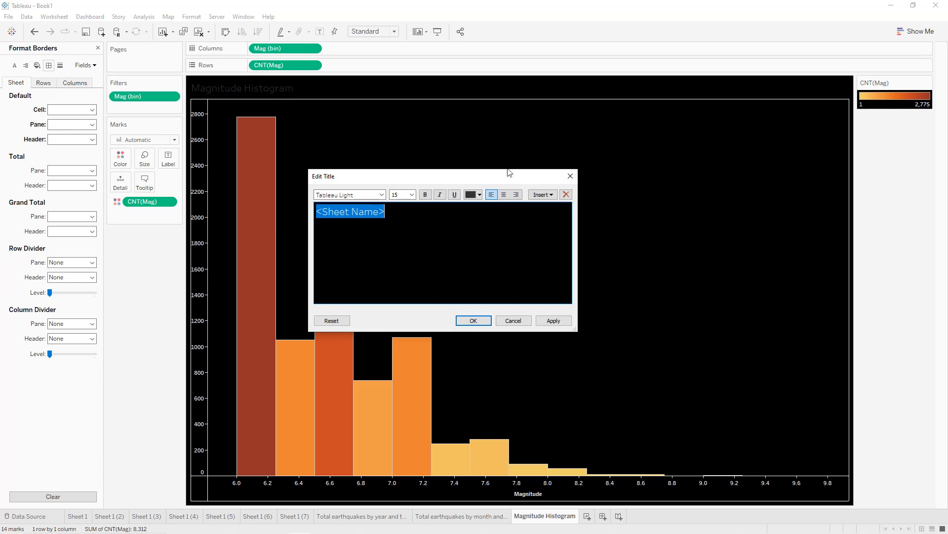
click(504, 194)
click(480, 195)
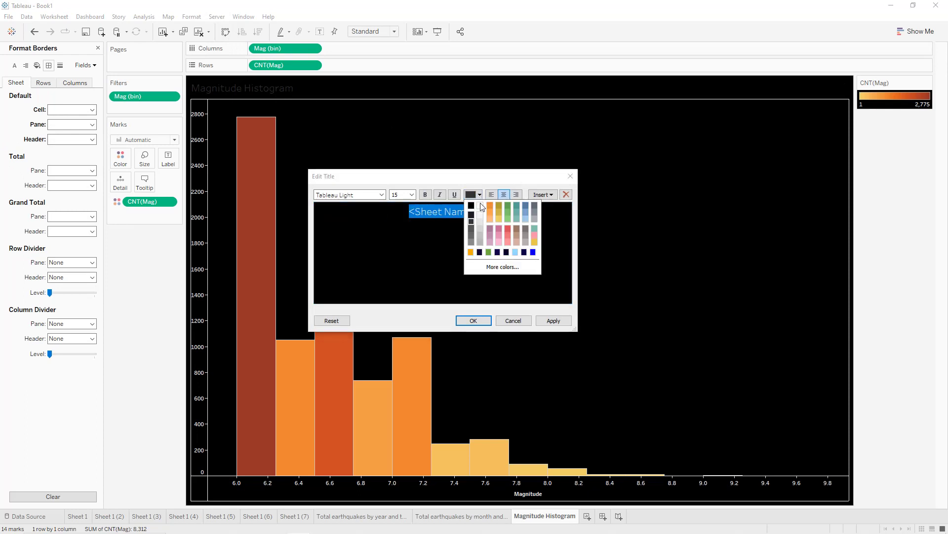
click(481, 207)
click(425, 194)
click(411, 194)
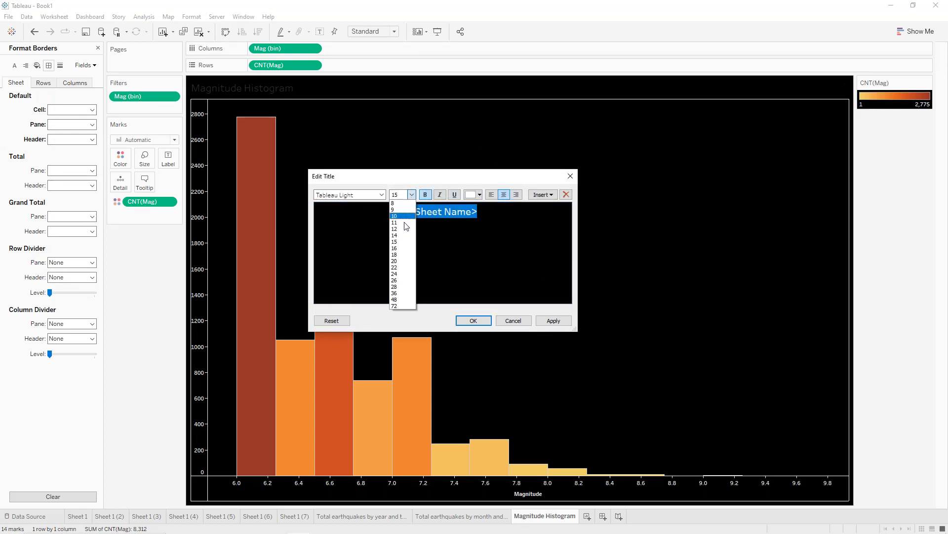
click(404, 222)
click(551, 321)
click(473, 321)
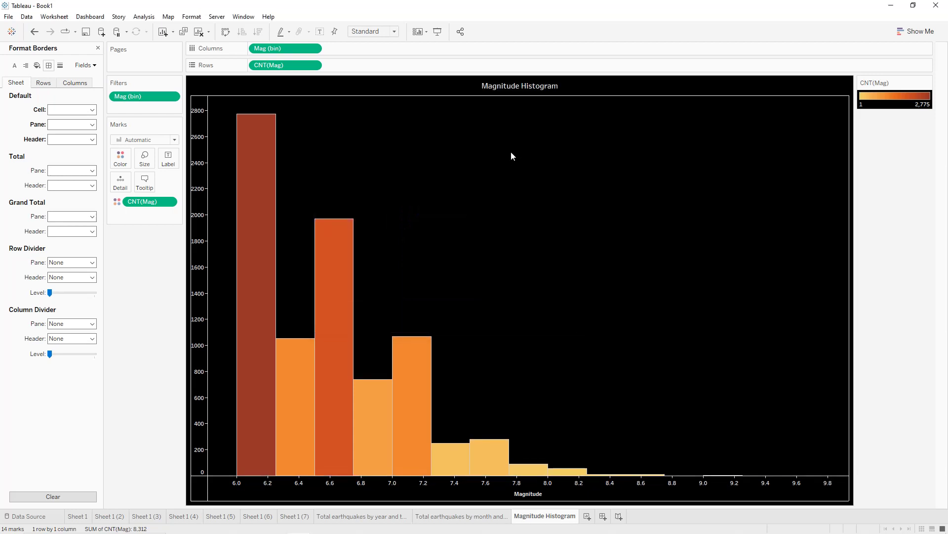
Add a thin solid white border around the Magnitude Histogram title
right_click(527, 90)
click(560, 130)
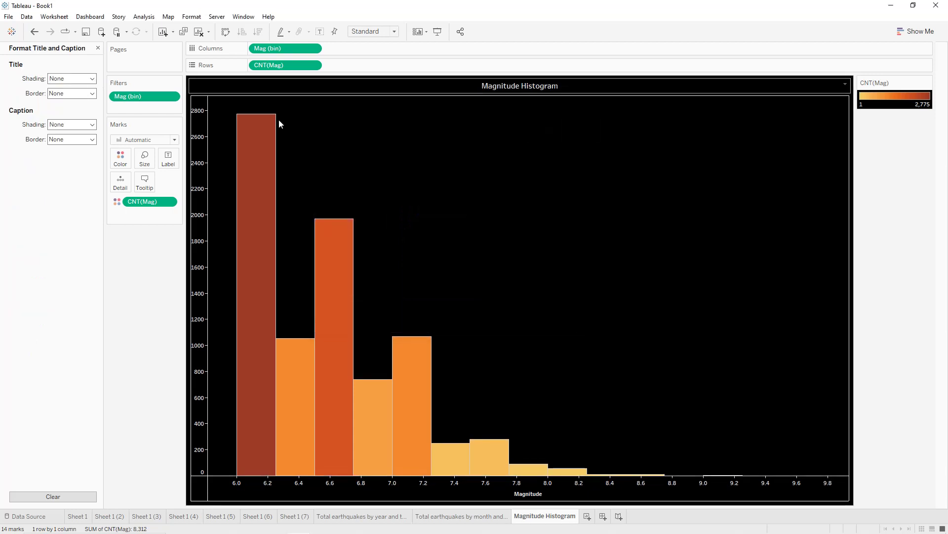
click(71, 93)
click(69, 118)
click(57, 158)
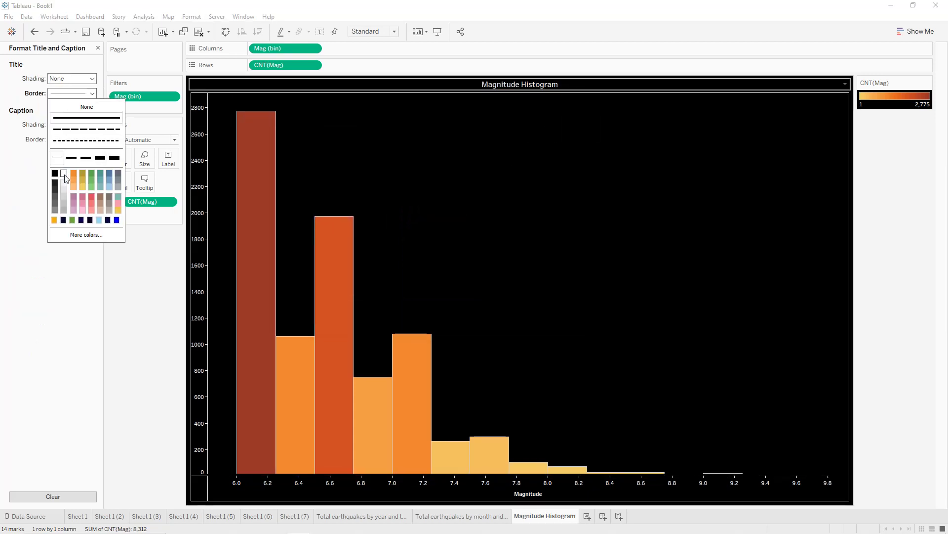
click(28, 179)
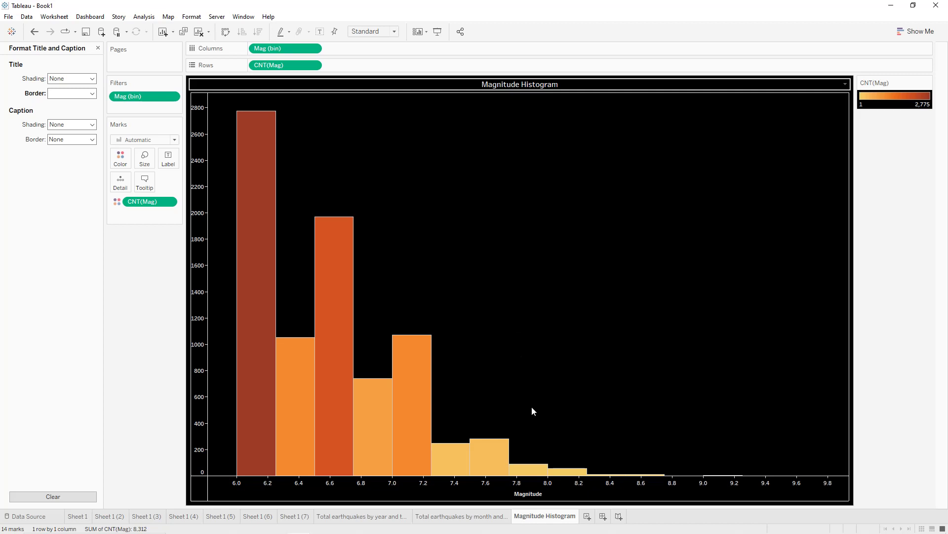
Duplicate the Magnitude Histogram sheet and rename the copy "Depth in Km Histogram"
right_click(548, 518)
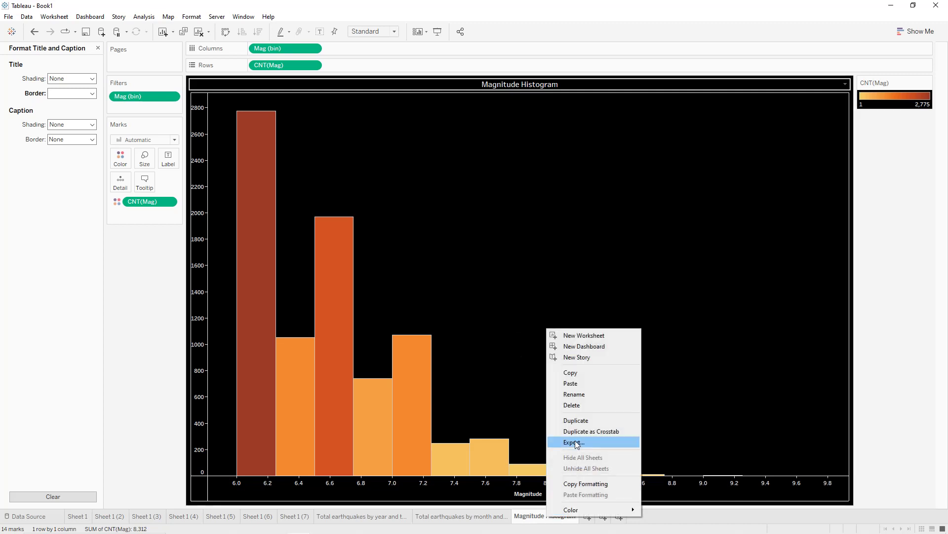
click(578, 421)
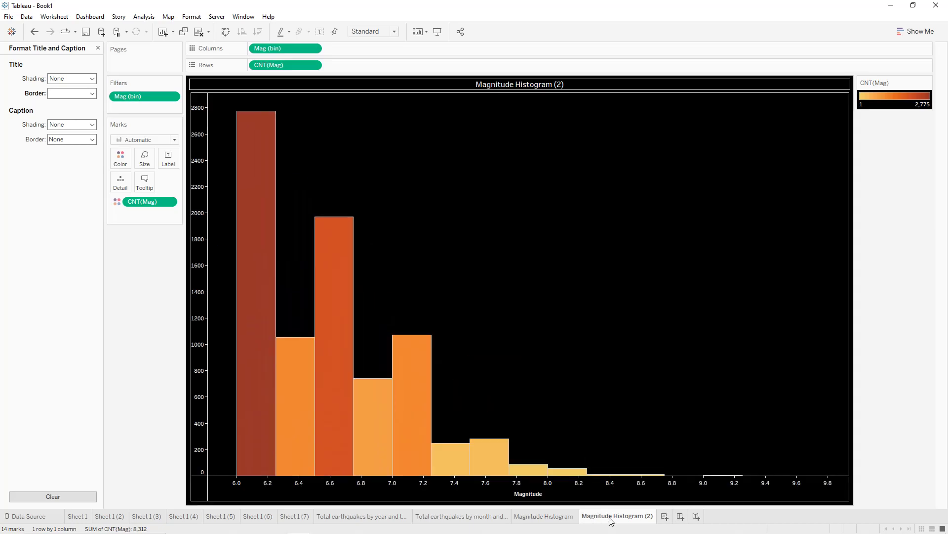
double_click(611, 518)
text(Depth in Km)
key(Return)
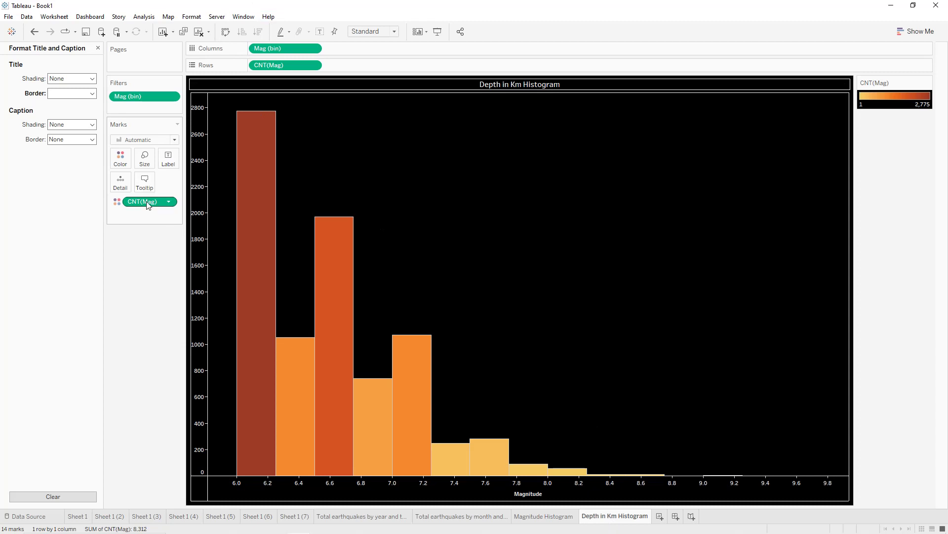
Remove every Mag and Mag (bin) field from the Depth in Km Histogram sheet, including the filter and color
drag(157, 200, 144, 218)
drag(143, 96, 143, 239)
drag(275, 64, 171, 238)
drag(282, 48, 153, 210)
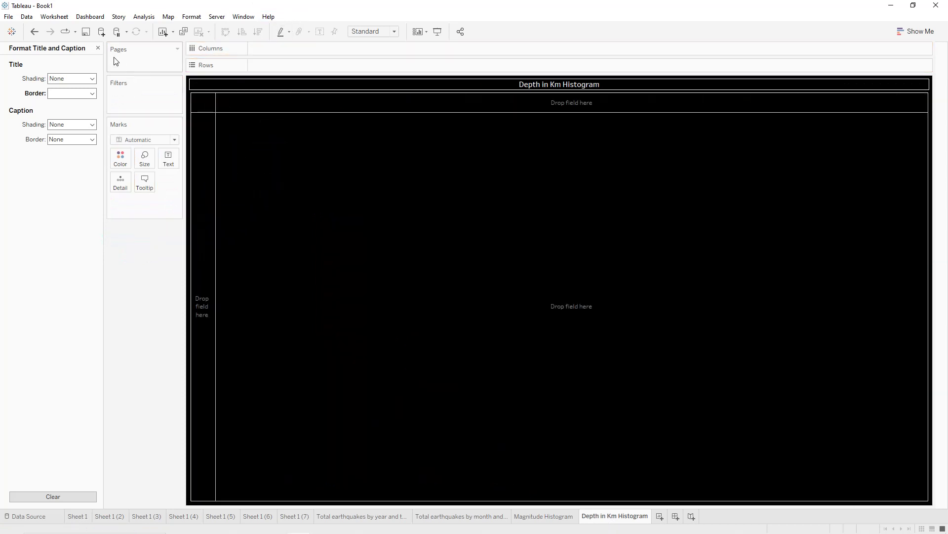
Build a histogram of the Depth measure on the emptied sheet
click(98, 48)
double_click(34, 307)
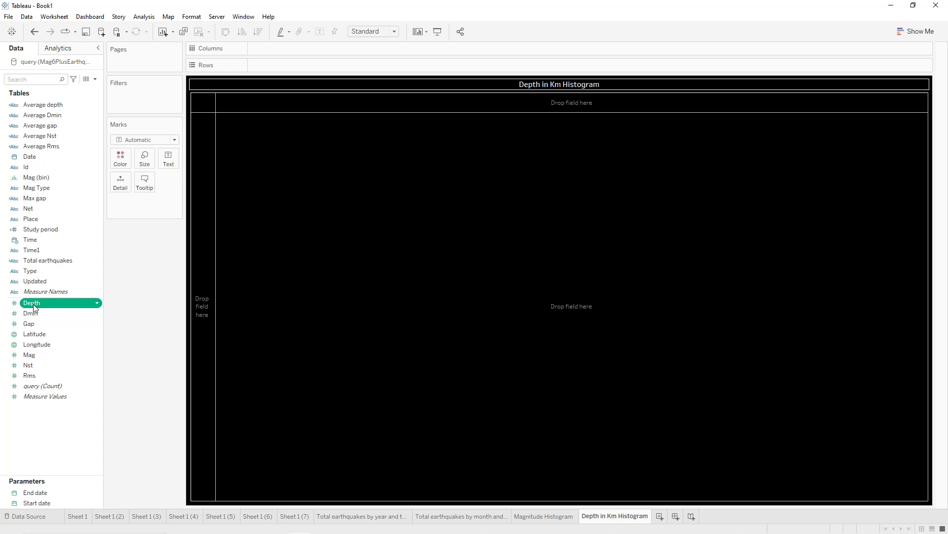
click(919, 31)
click(902, 199)
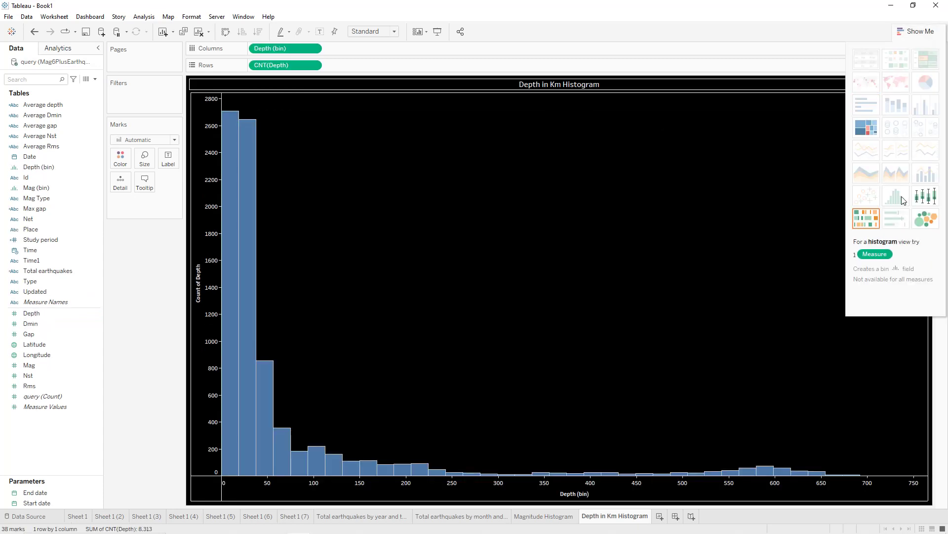
Set the bin size of the Depth (bin) field to 50
click(52, 169)
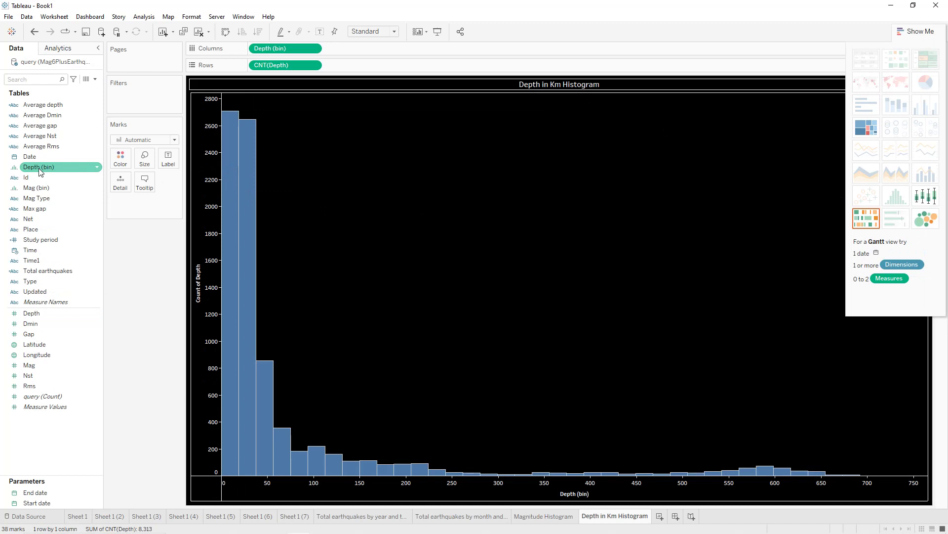
right_click(41, 171)
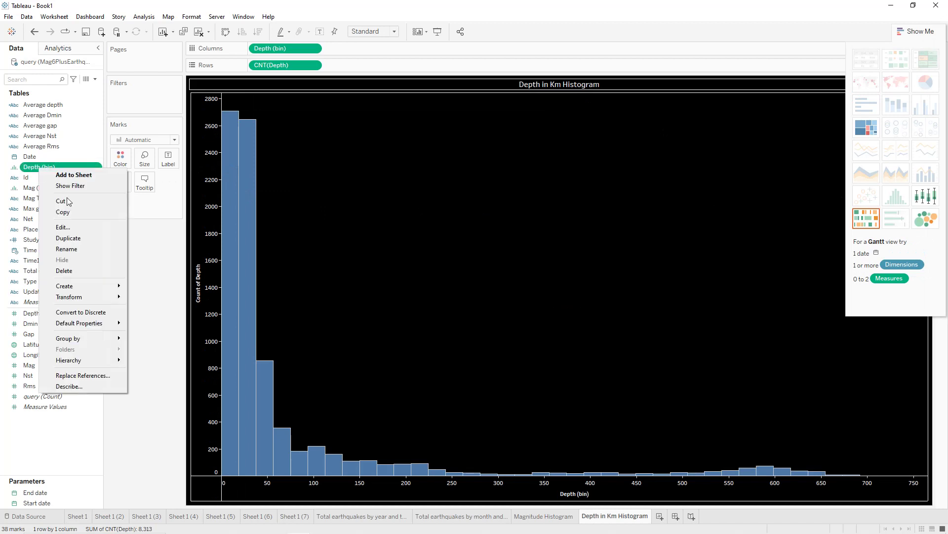
click(63, 226)
click(446, 251)
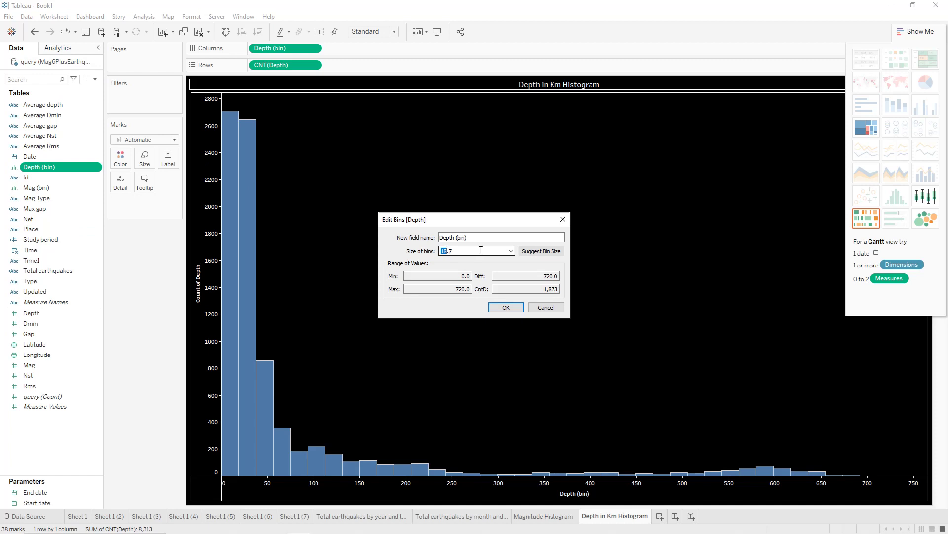
click(464, 251)
click(517, 307)
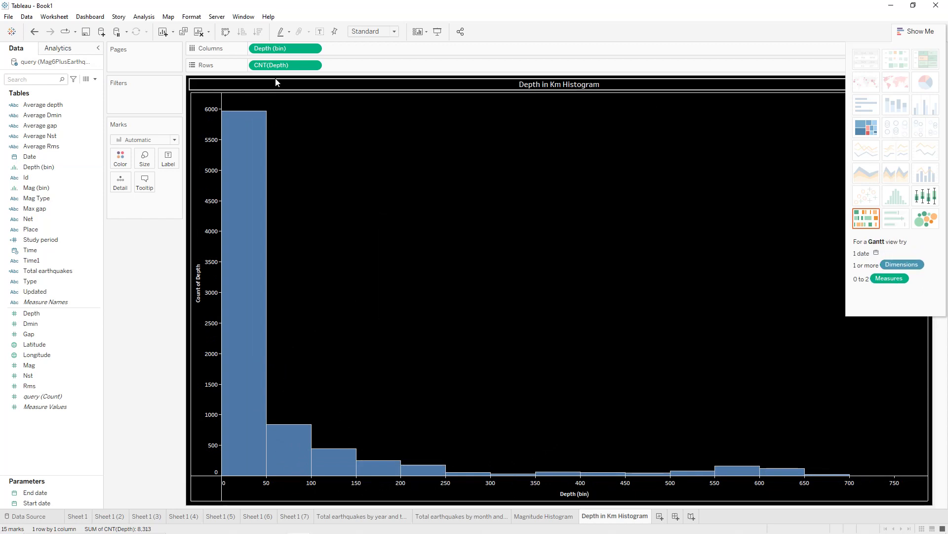
Color the depth histogram bars by CNT(Depth) using the Orange-Gold palette
drag(276, 65, 120, 158)
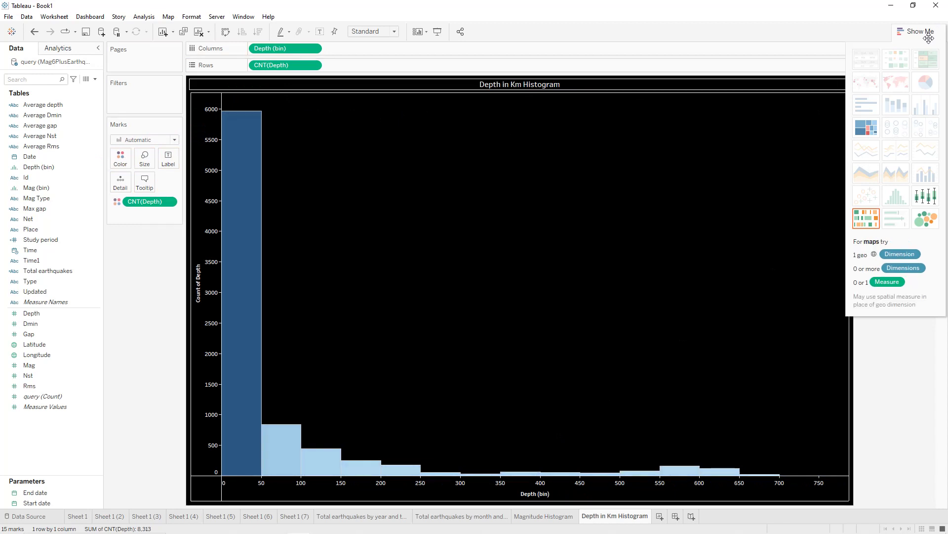
drag(918, 33, 908, 64)
click(909, 62)
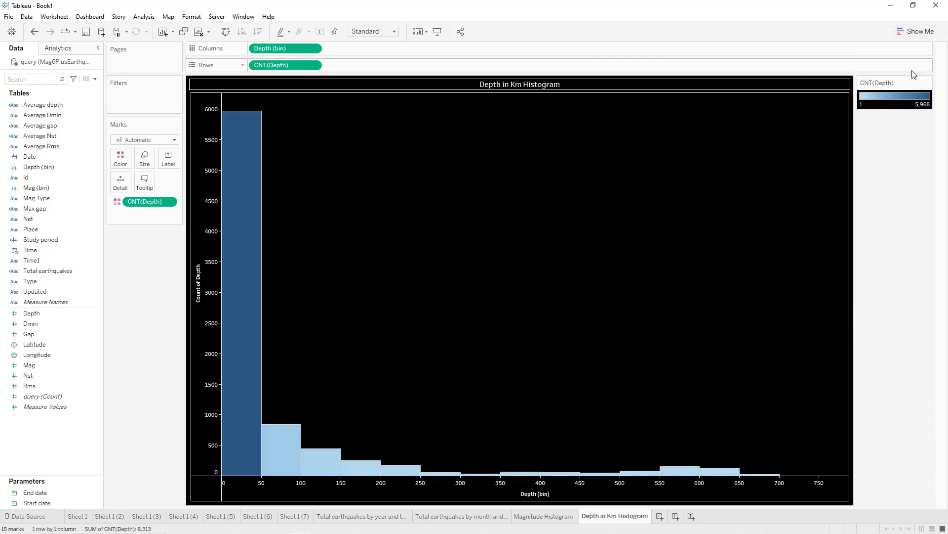
click(928, 83)
click(894, 93)
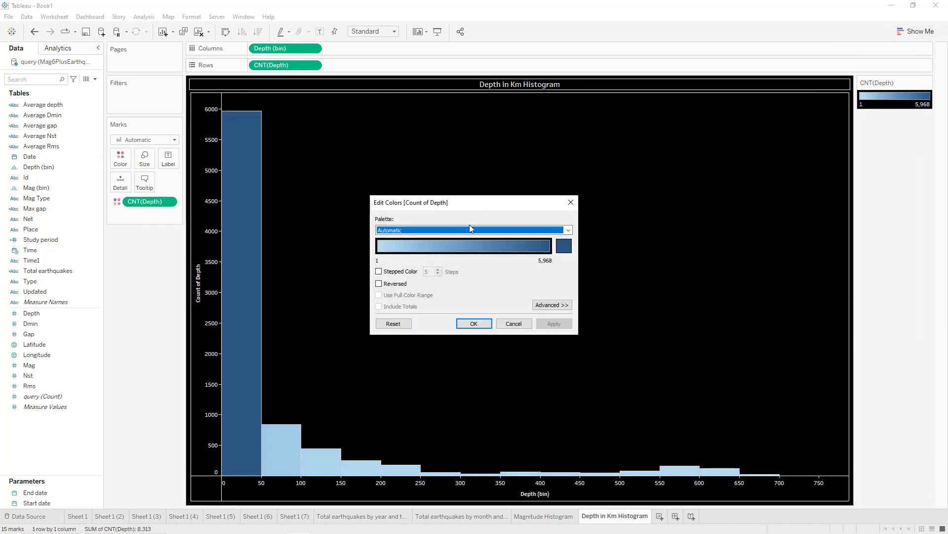
click(476, 229)
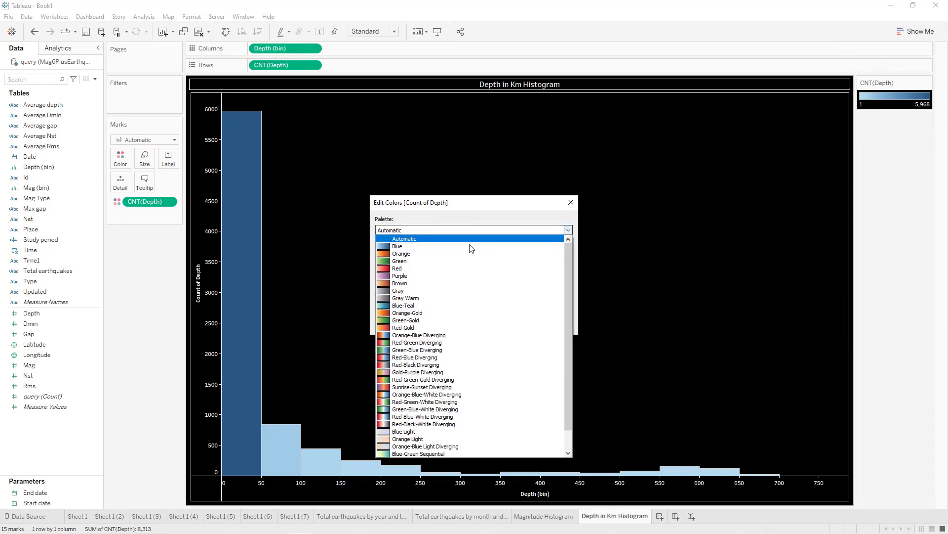
click(433, 319)
click(473, 324)
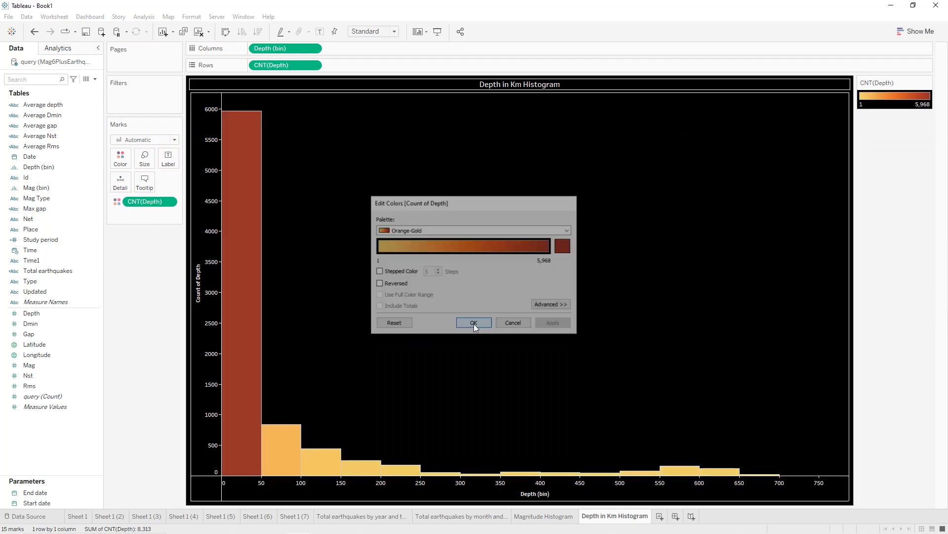
Clear the title of the Count of Depth axis
double_click(207, 286)
triple_click(434, 334)
key(BackSpace)
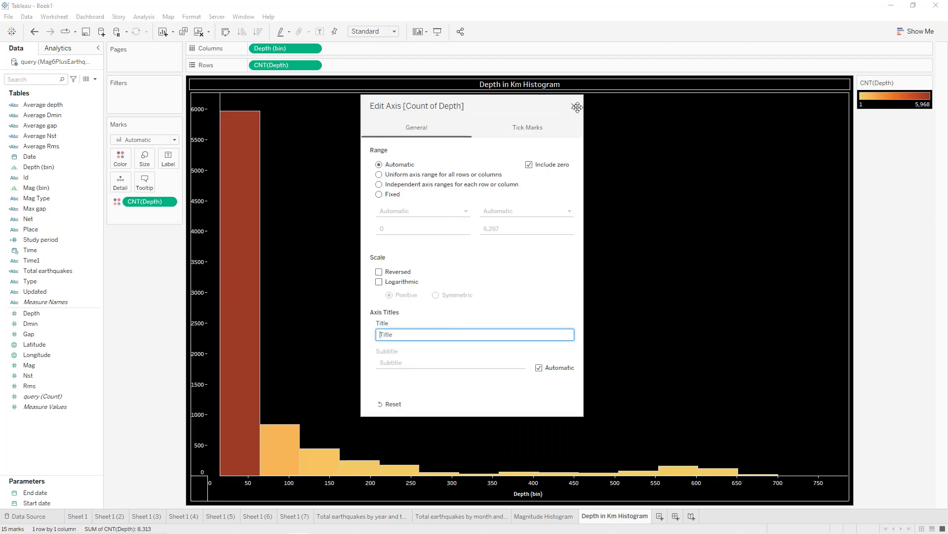
click(574, 106)
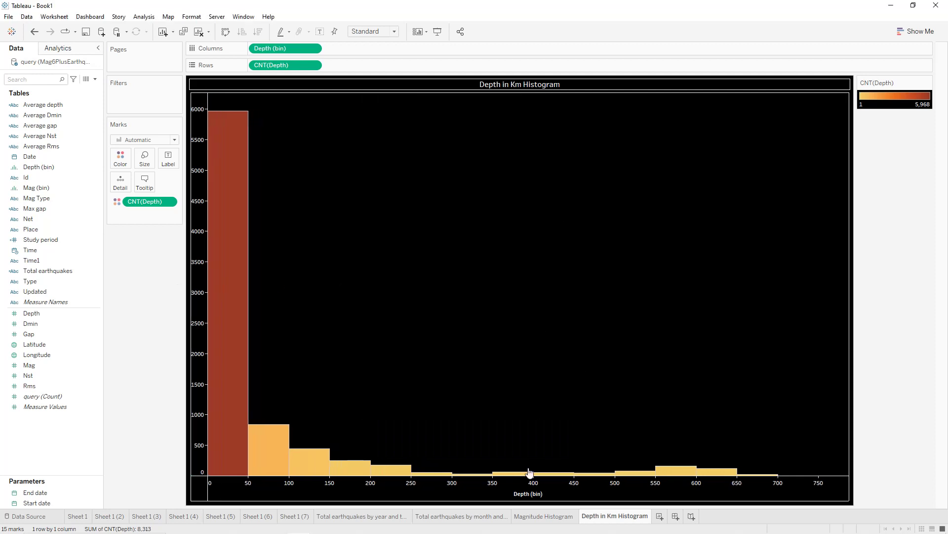
Change the title of the Depth (bin) axis to "Depth"
double_click(524, 495)
triple_click(446, 333)
click(445, 333)
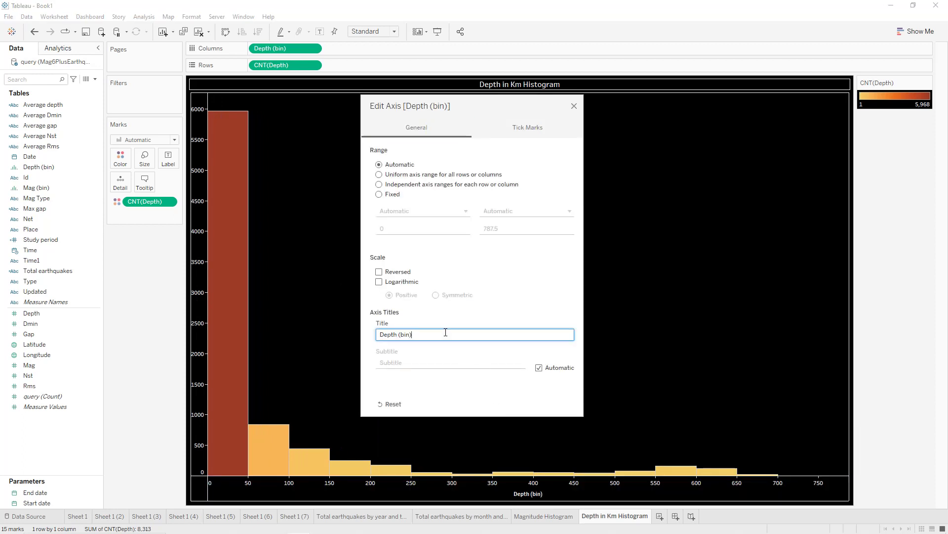
click(574, 106)
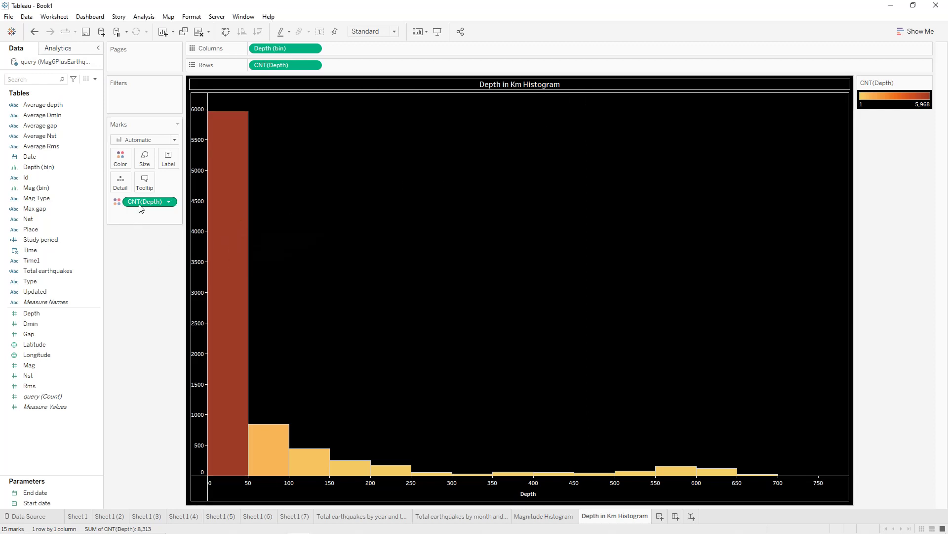
Add CNT(Depth) as the label of the depth histogram bars and return to the Magnitude Histogram sheet
drag(141, 207, 171, 168)
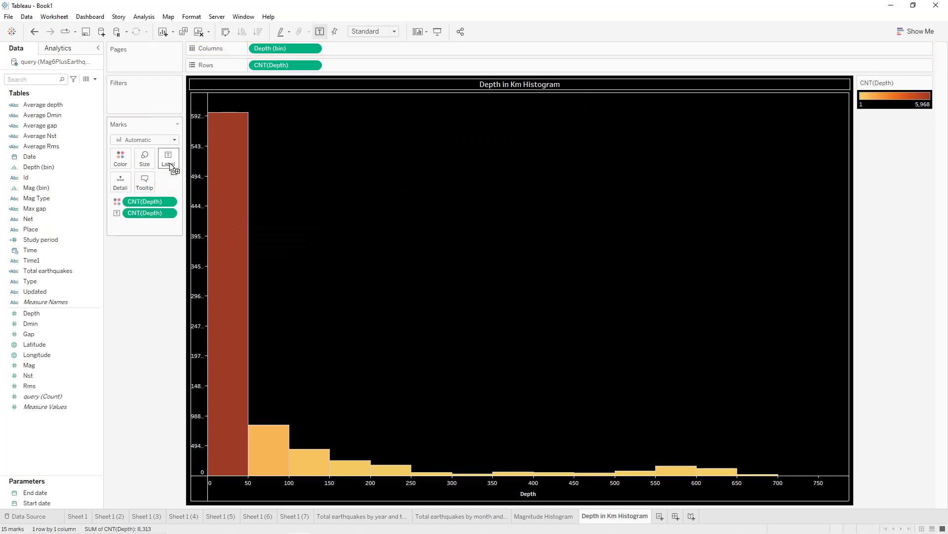
click(536, 517)
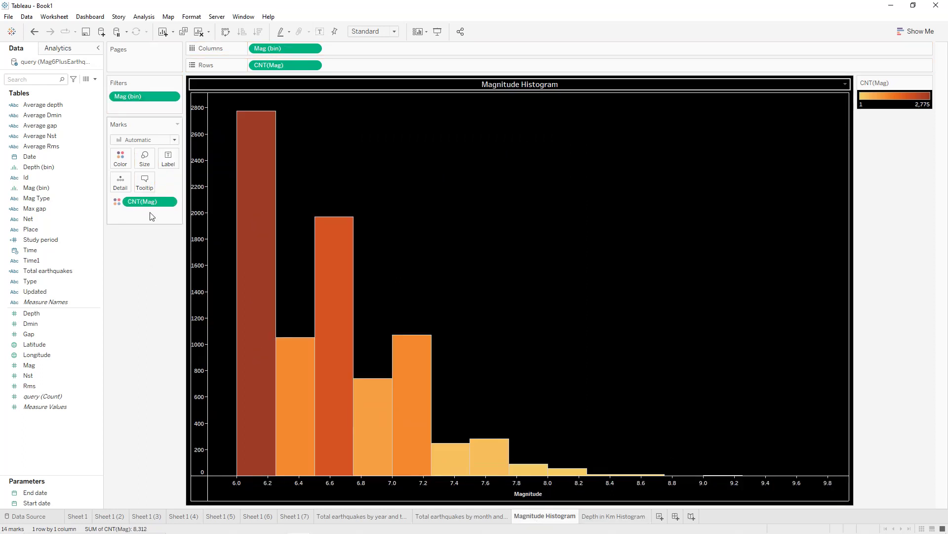
Add CNT(Mag) as the label of the magnitude histogram bars and return to the Depth in Km Histogram sheet
drag(150, 207, 169, 161)
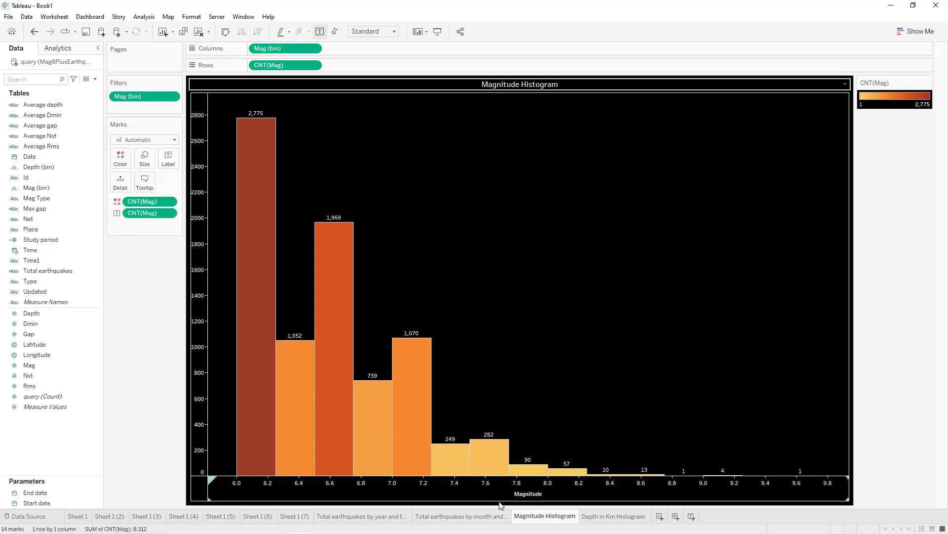
click(602, 518)
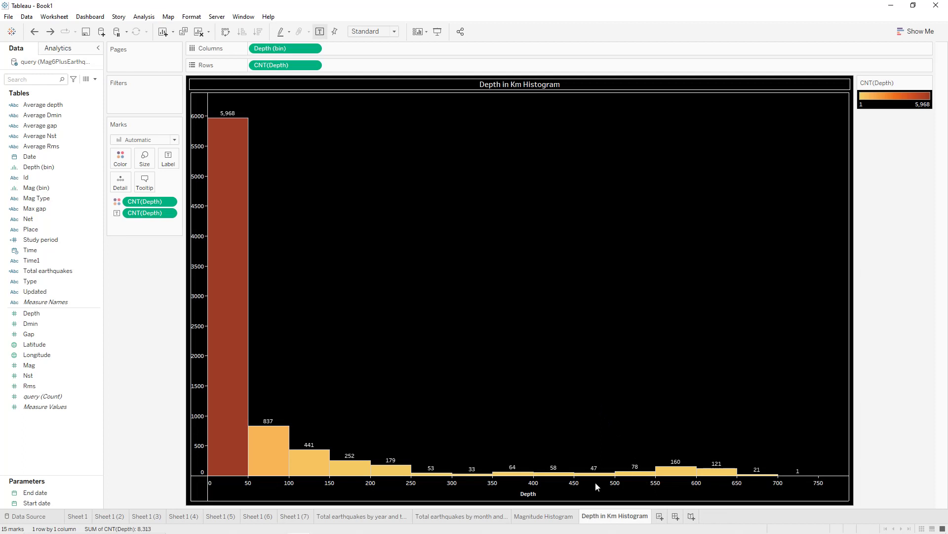
Duplicate the Depth in Km Histogram sheet and remove all fields from the copy's marks, rows and columns
right_click(614, 517)
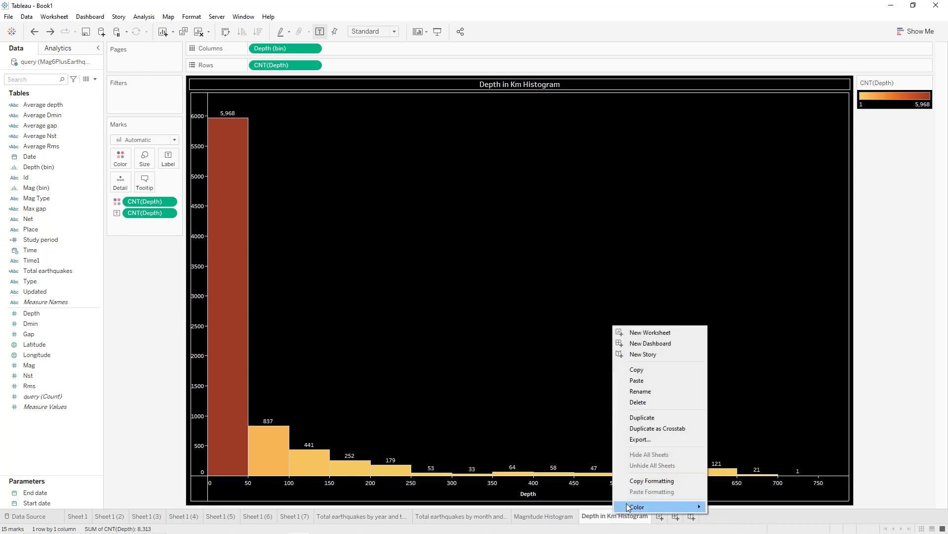
click(637, 420)
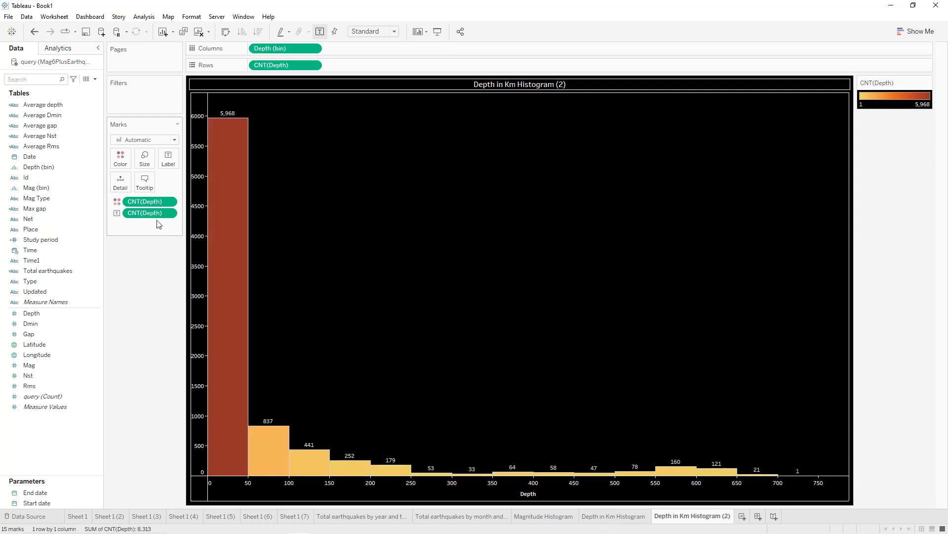
drag(143, 213, 148, 257)
drag(276, 64, 149, 257)
drag(276, 48, 135, 256)
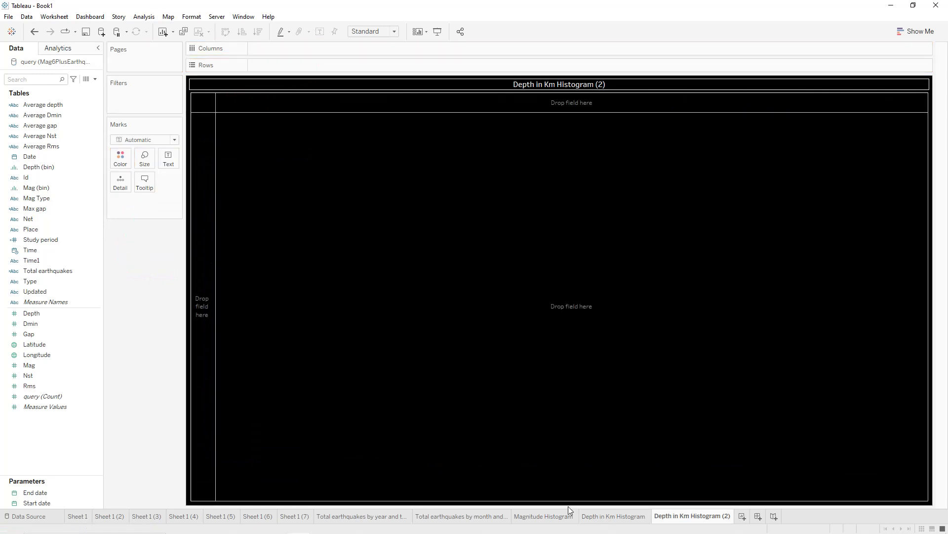
Rename the duplicated, emptied sheet as "Relationship between depth and magnitude"
double_click(681, 517)
text(R)
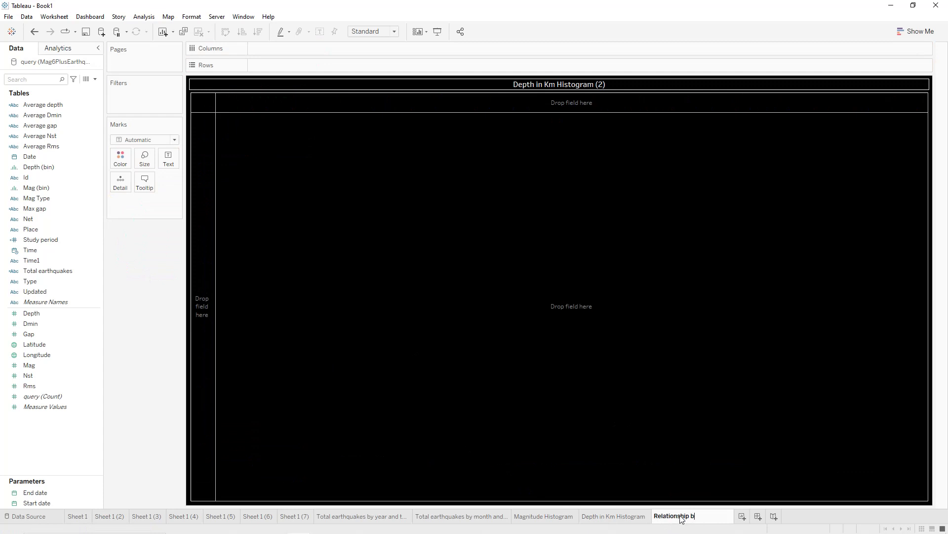
text(elationship between deprth)
key(BackSpace)
key(BackSpace)
key(BackSpace)
key(BackSpace)
text(th an)
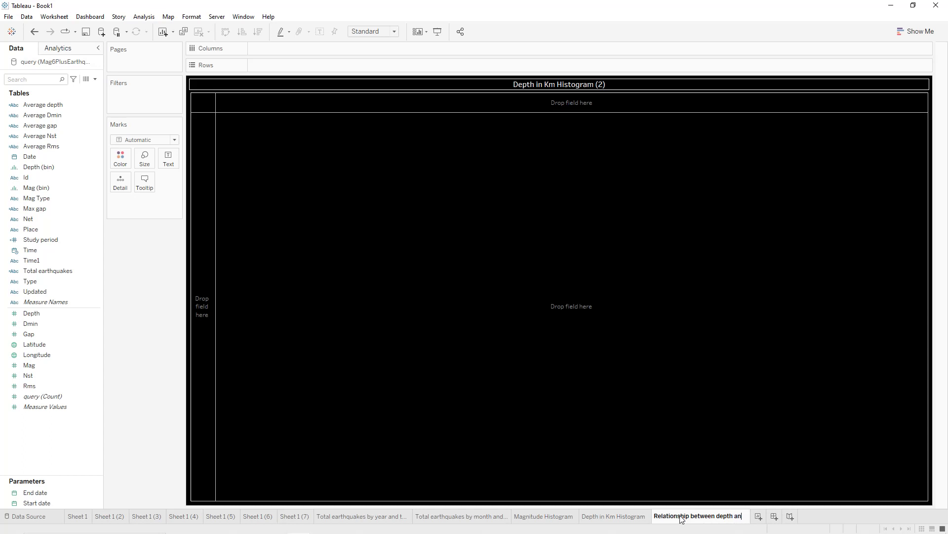
text(d magnitude)
key(Return)
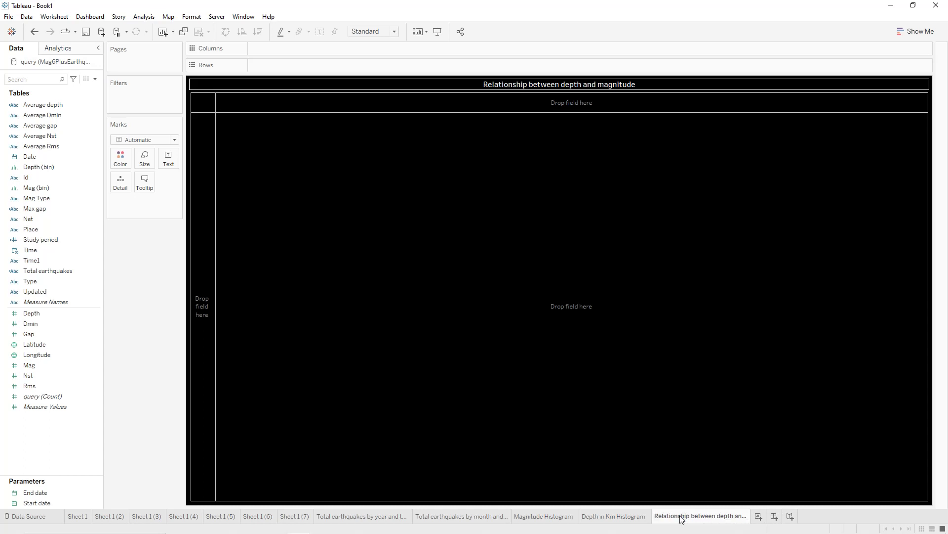
Build a scatter plot with Mag as a dimension on Rows and Depth as a dimension on Columns
drag(62, 365, 312, 64)
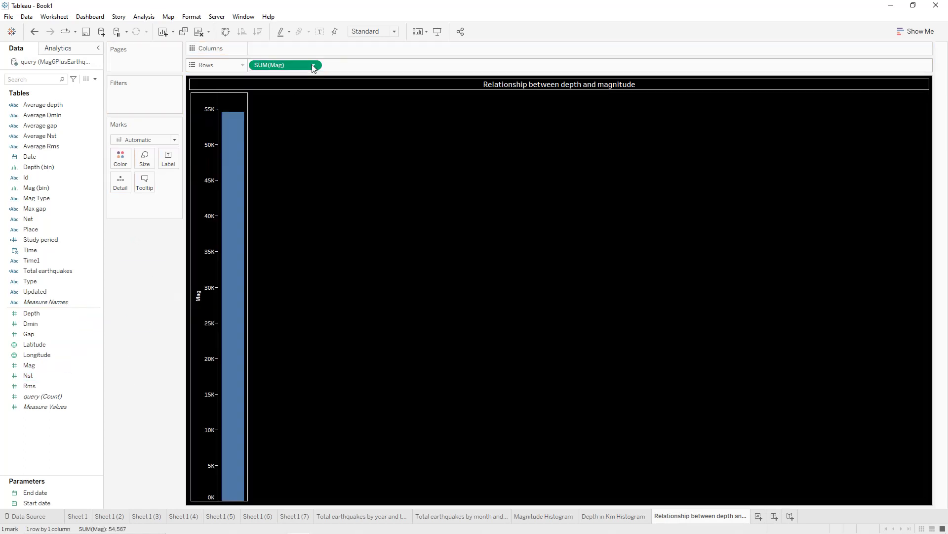
click(313, 65)
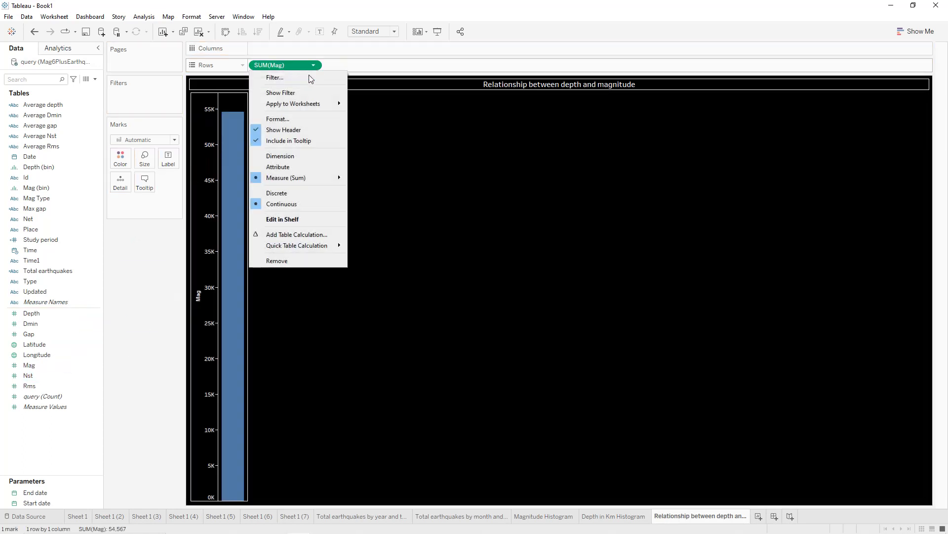
click(289, 158)
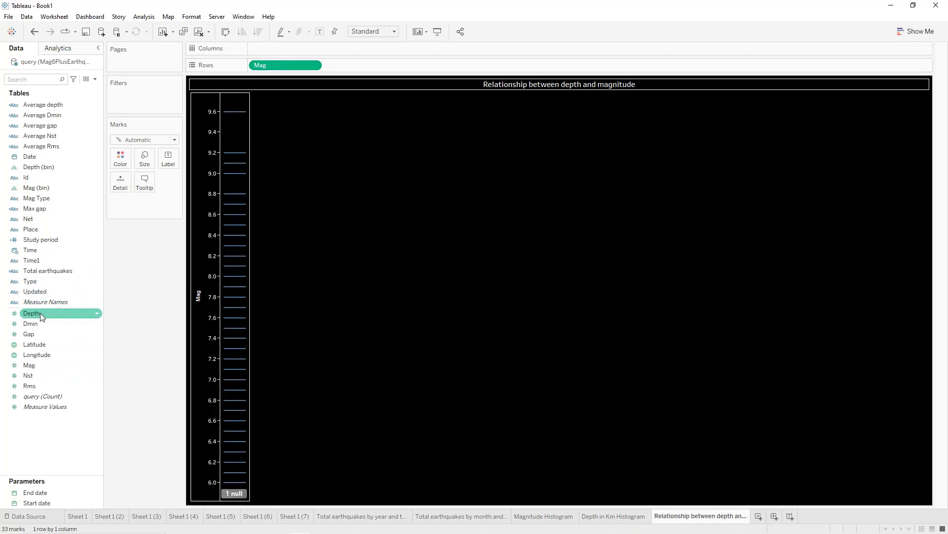
drag(40, 313, 275, 49)
click(313, 48)
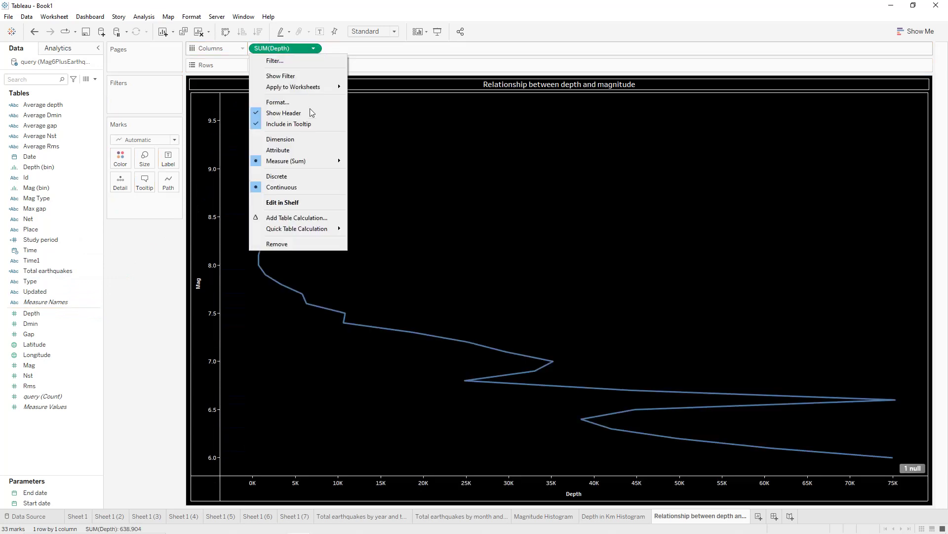
click(298, 138)
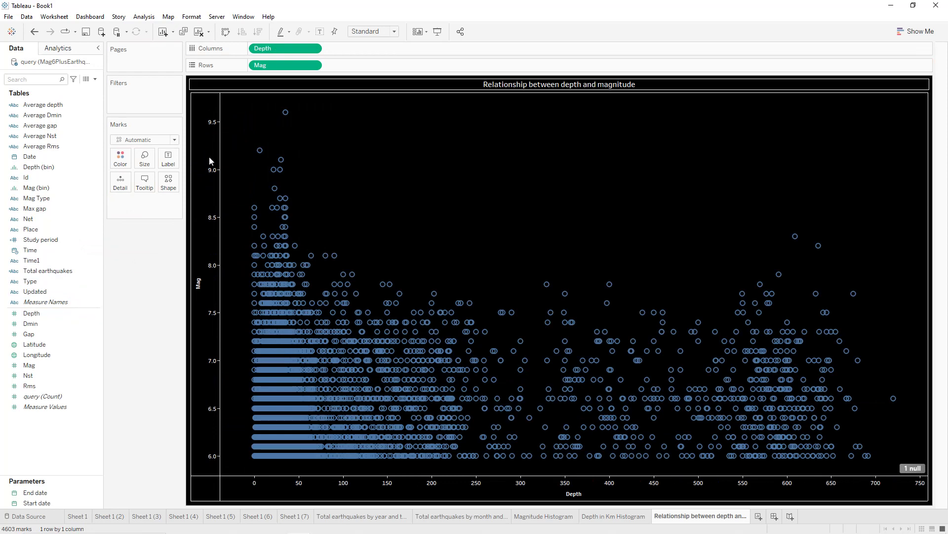
Change the scatter plot's marks to filled circles and reduce their size
click(175, 184)
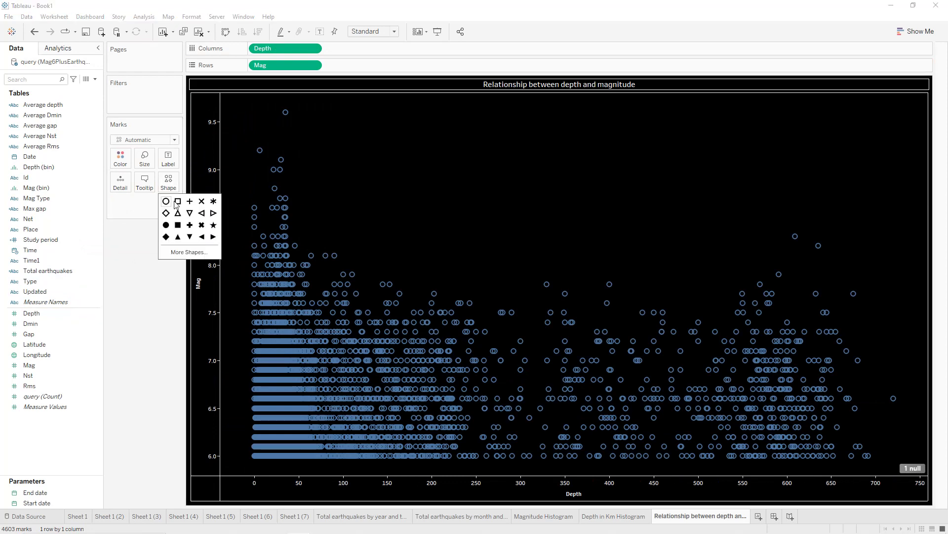
click(168, 226)
click(145, 159)
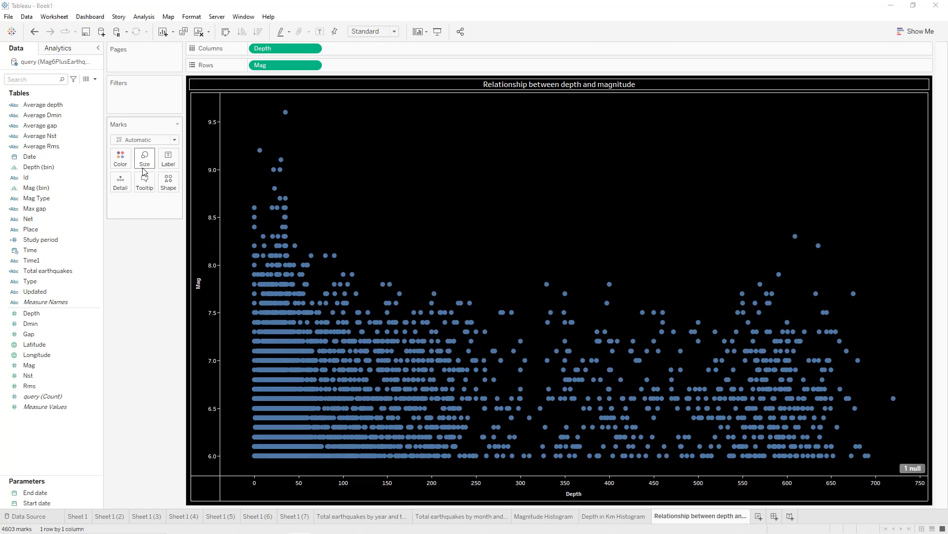
drag(162, 187, 155, 188)
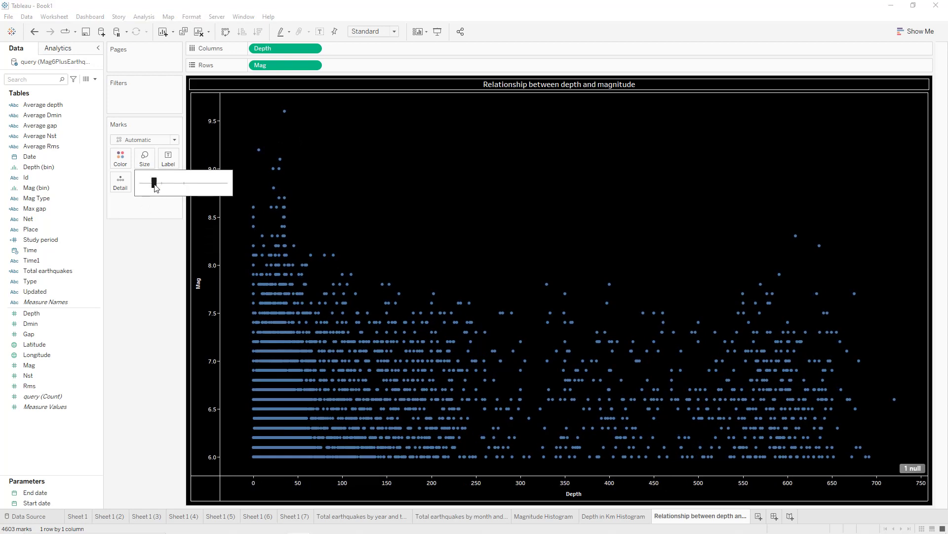
Change the title of the Mag axis to "Magnitude"
double_click(205, 285)
double_click(413, 334)
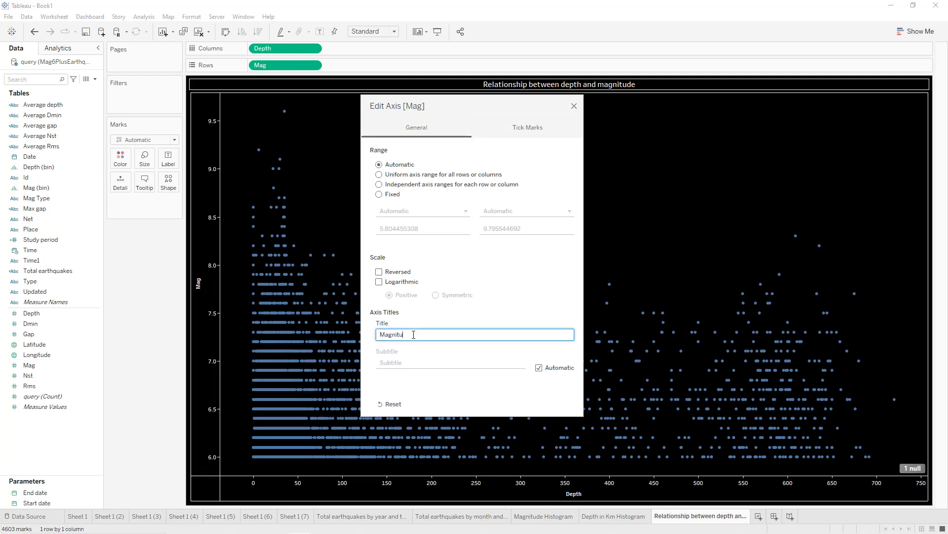
click(542, 304)
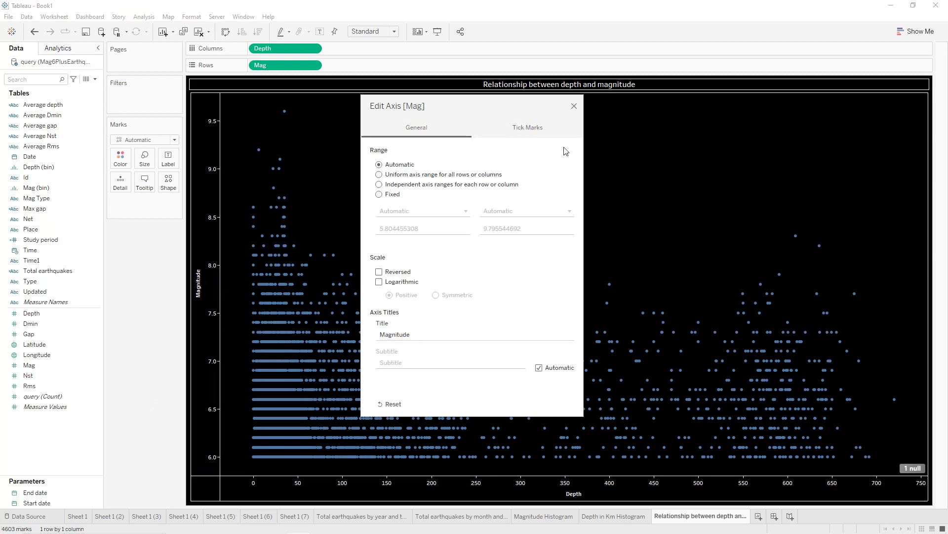
click(574, 108)
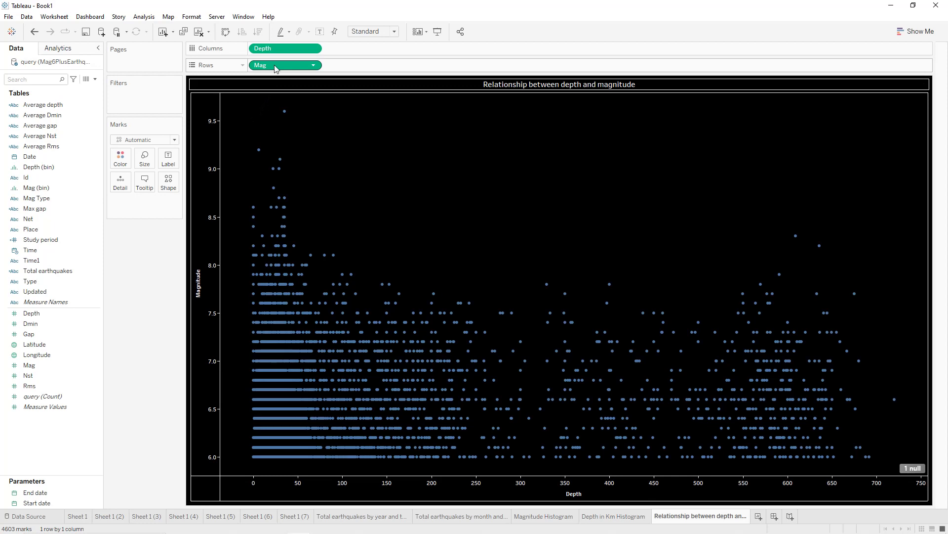
Color the scatter plot's marks by Mag as a dimension using the Orange-Gold palette
drag(275, 68, 122, 161)
click(929, 83)
click(864, 93)
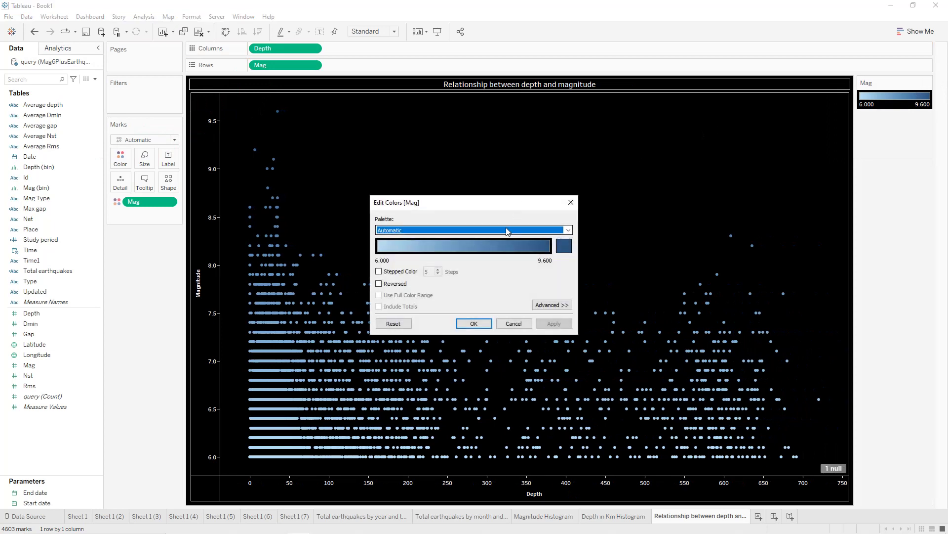
click(506, 229)
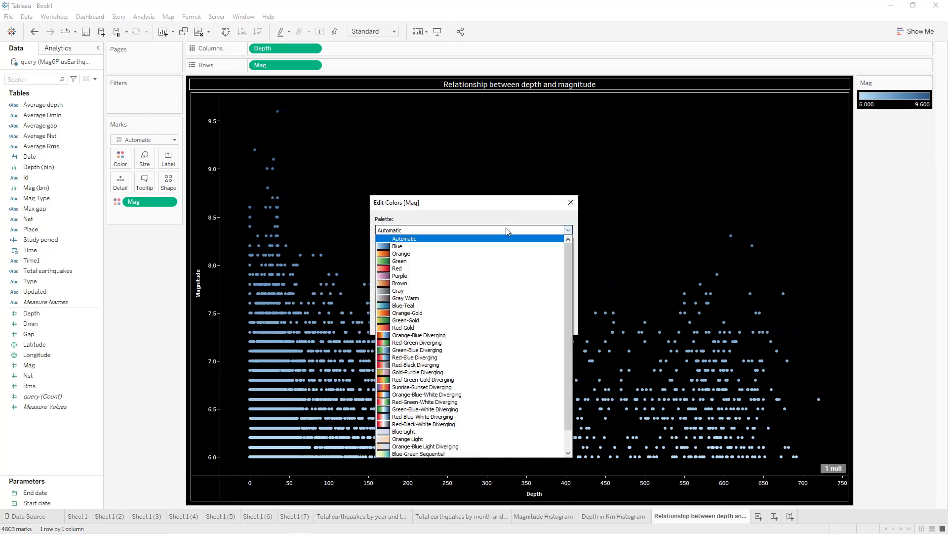
click(454, 314)
click(552, 324)
click(480, 325)
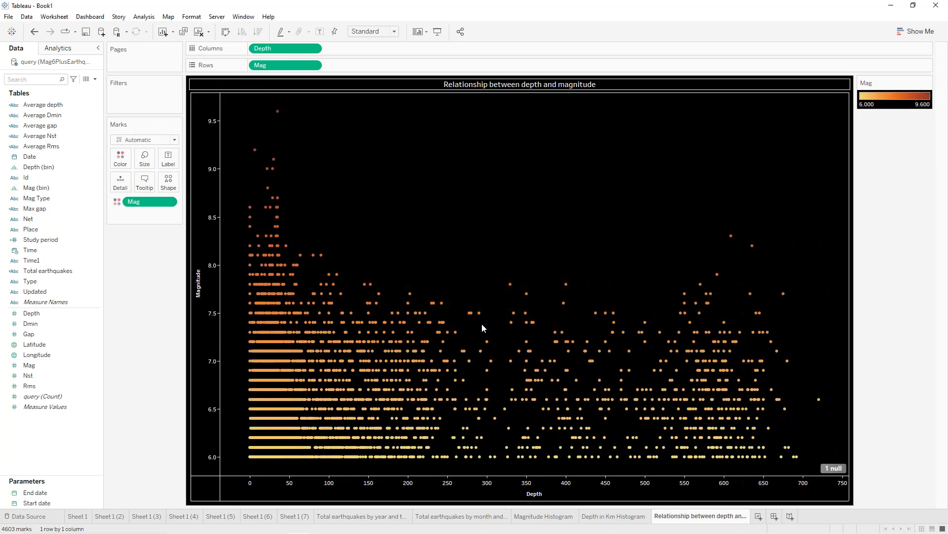
Filter the null value out of the depth and magnitude scatter plot
click(833, 469)
click(507, 268)
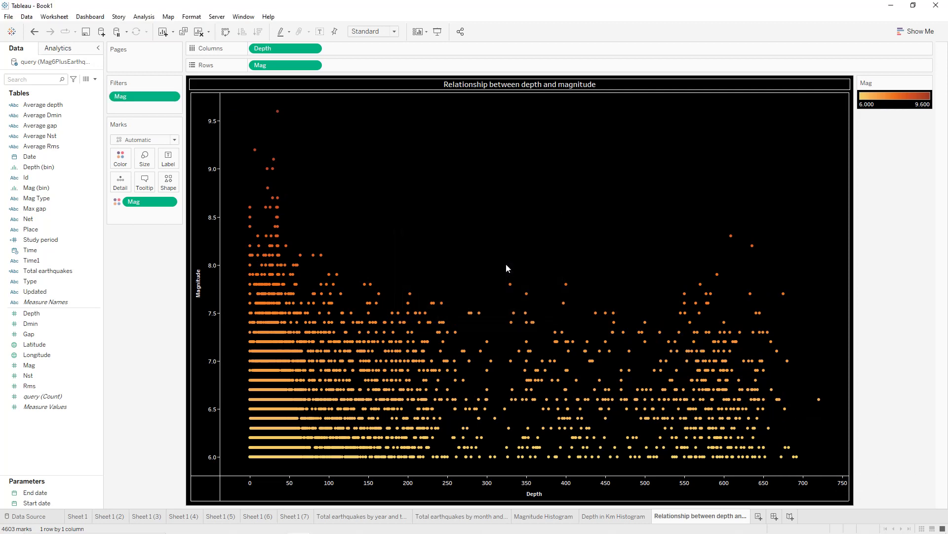
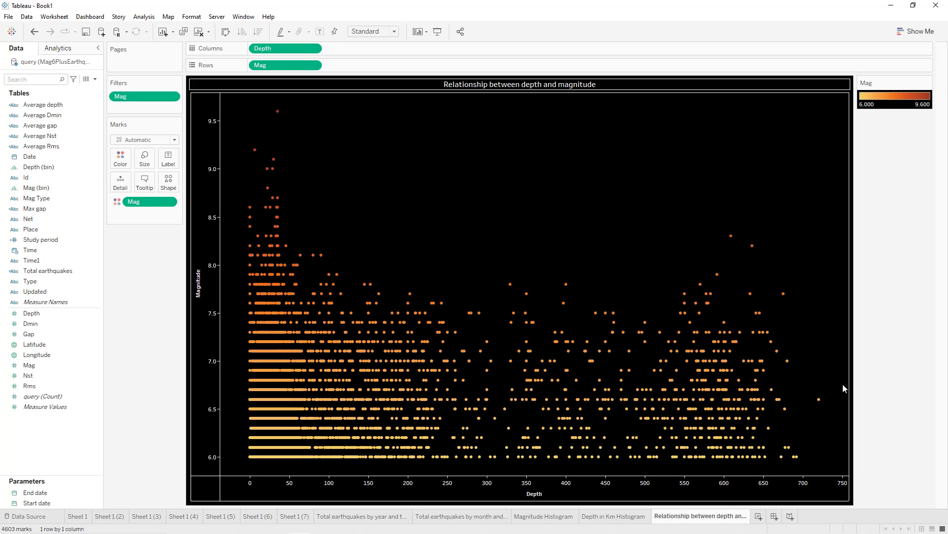
Create a new worksheet and name it "Total earthquakes by places"
click(759, 516)
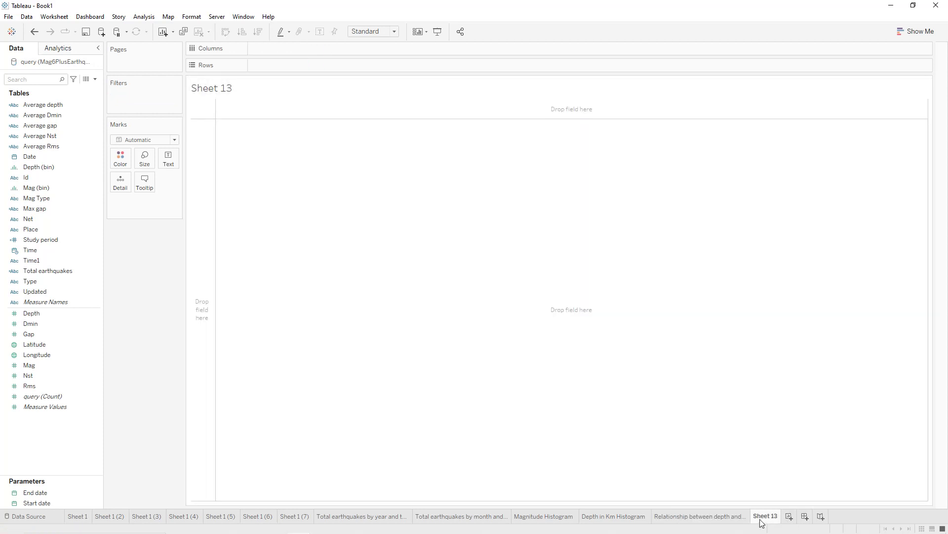
double_click(763, 516)
text(Total earthquakes)
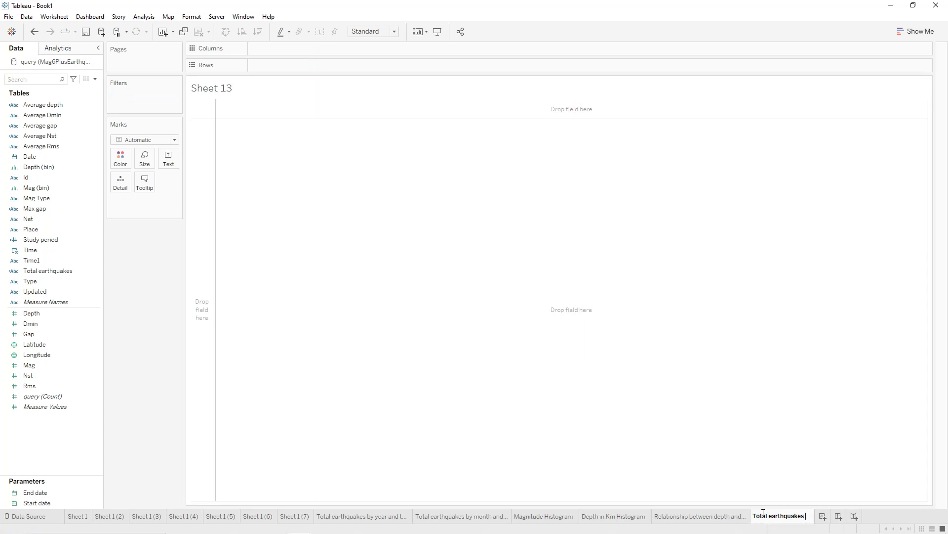
text( by places)
key(Return)
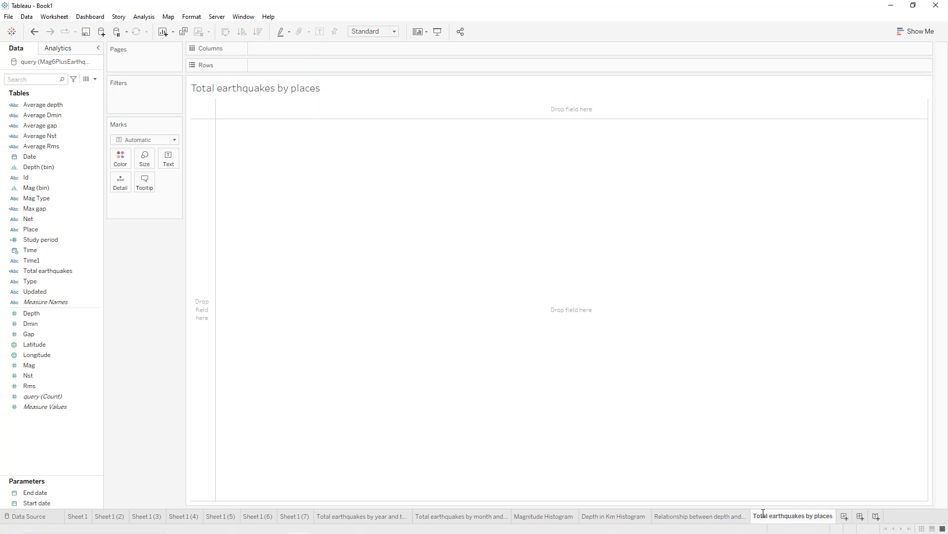
Build a map from Latitude and Longitude, with Place as the detail level of the marks
double_click(63, 343)
double_click(51, 355)
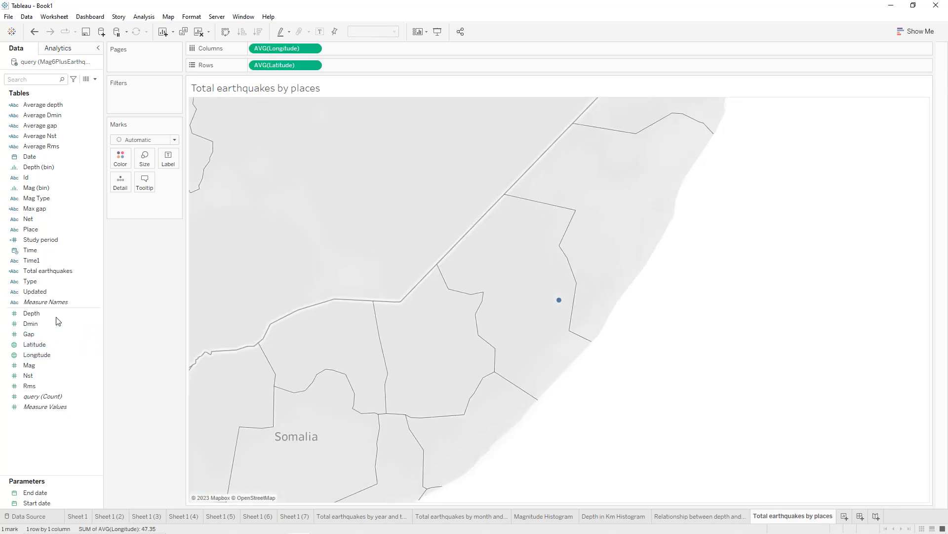
drag(43, 230, 125, 189)
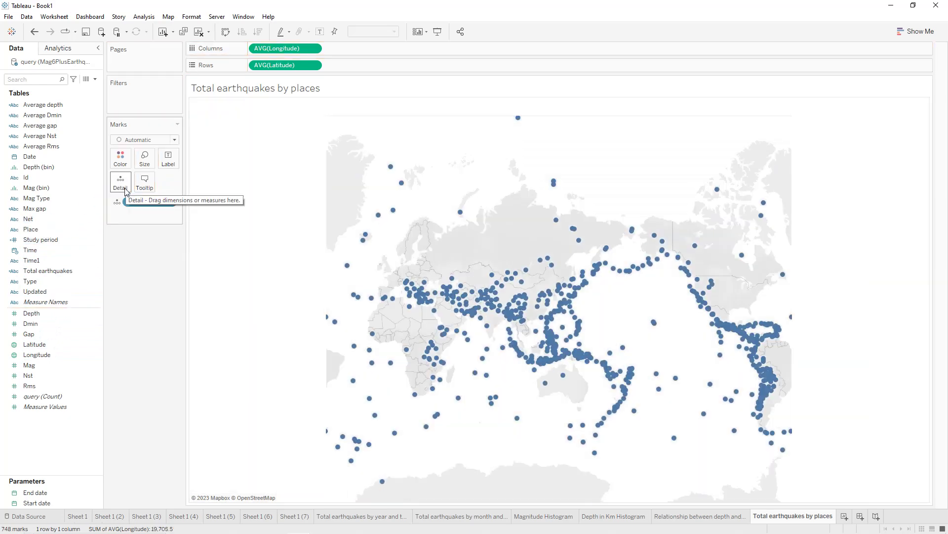
Color the map marks by Id, aggregated as a Count measure
drag(56, 180, 125, 181)
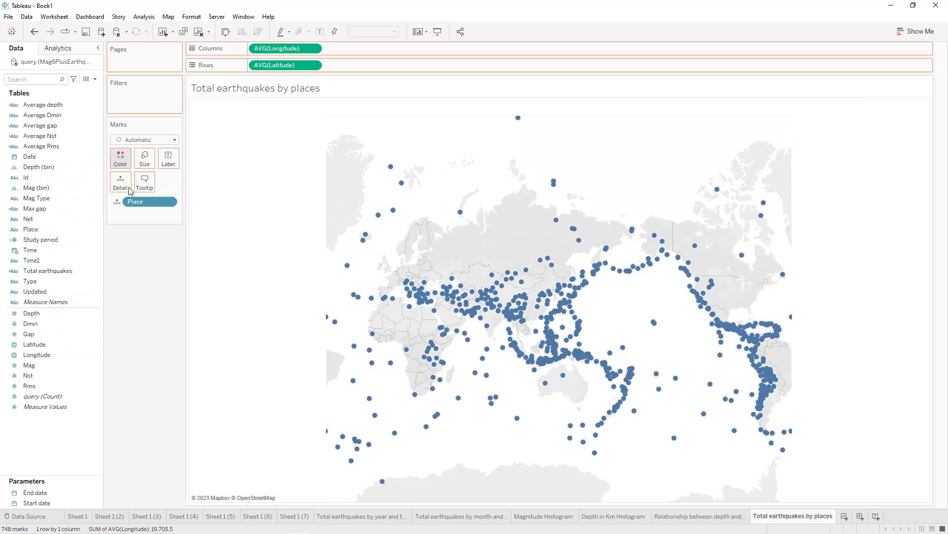
drag(136, 225, 145, 240)
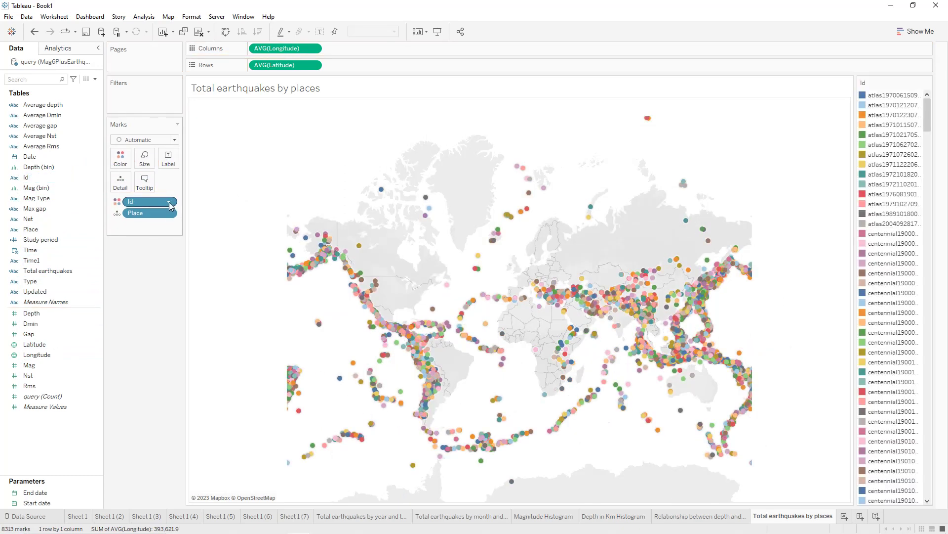
click(170, 205)
mouse_move(184, 341)
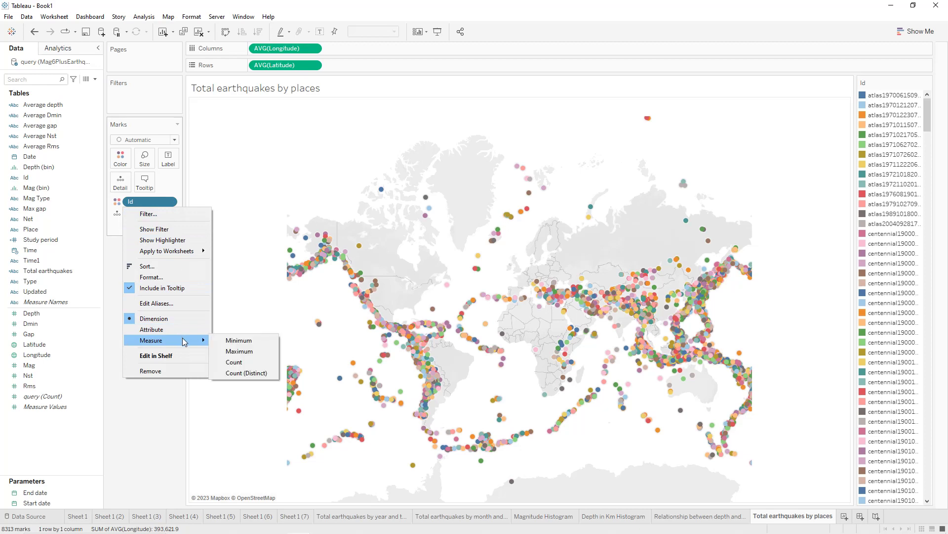
click(234, 362)
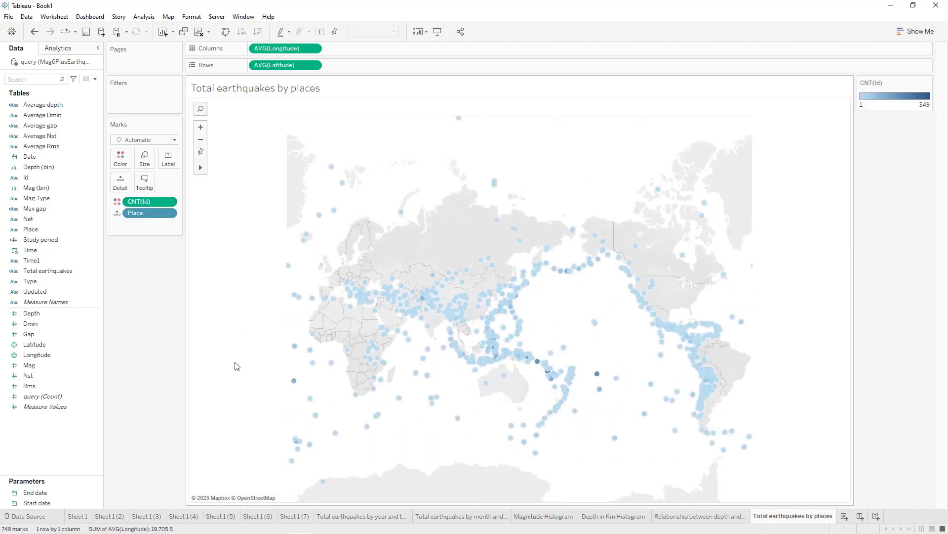
Apply the Orange-Gold palette to the color legend for the count of Id
click(931, 83)
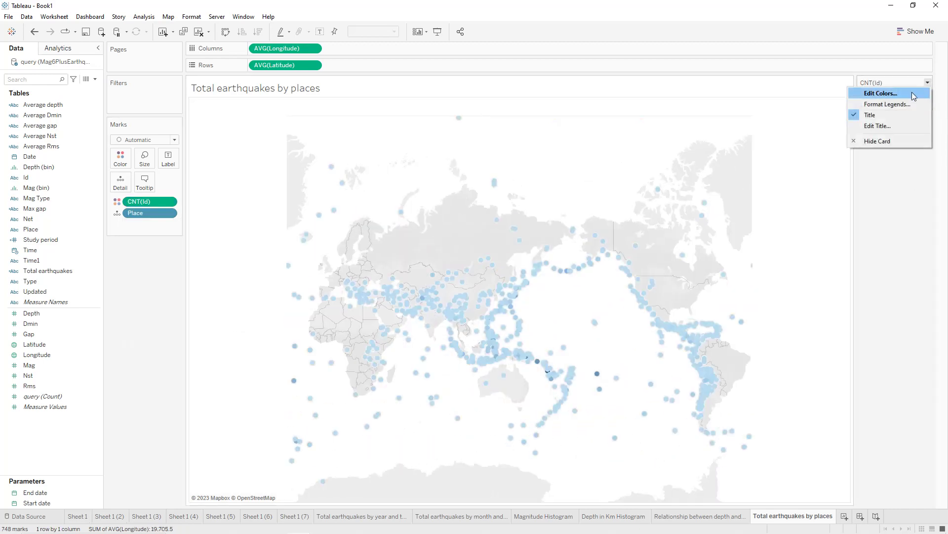
click(911, 92)
click(544, 230)
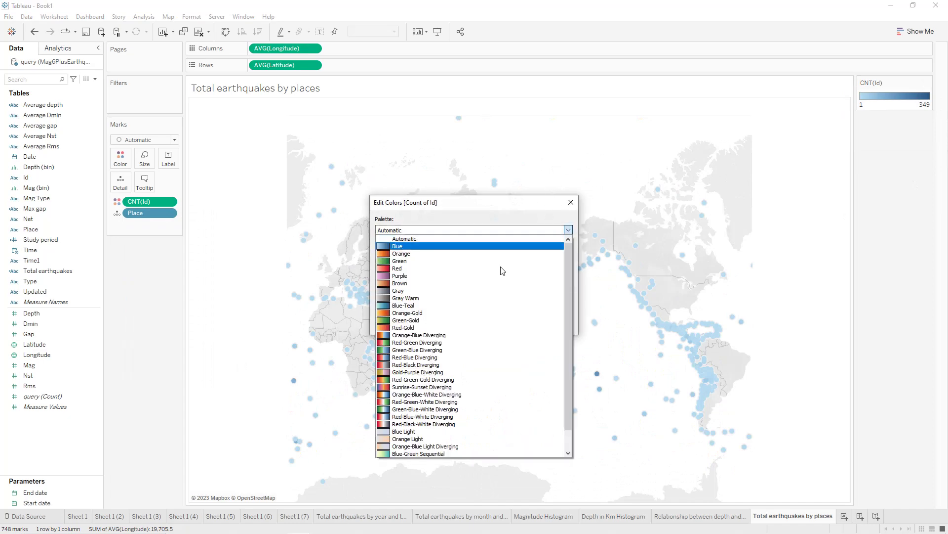
click(417, 313)
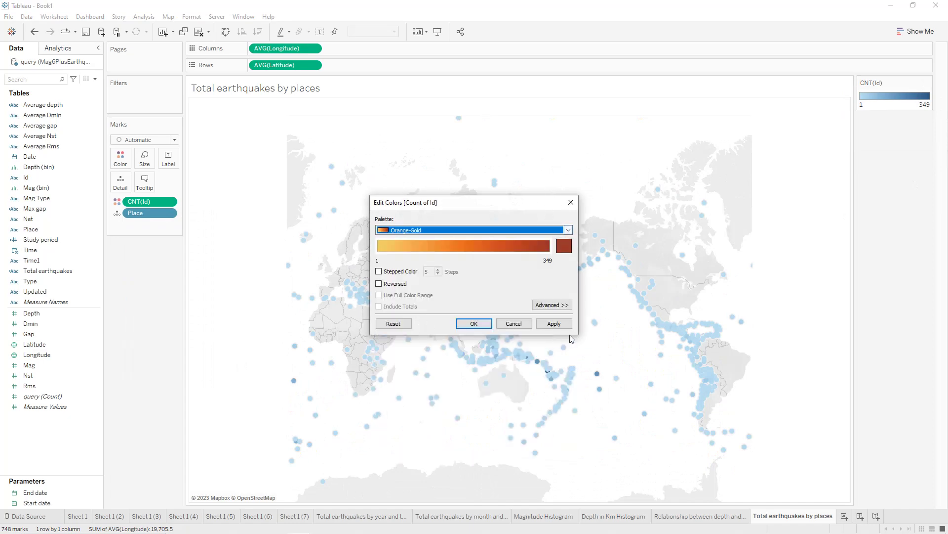
click(556, 326)
click(479, 326)
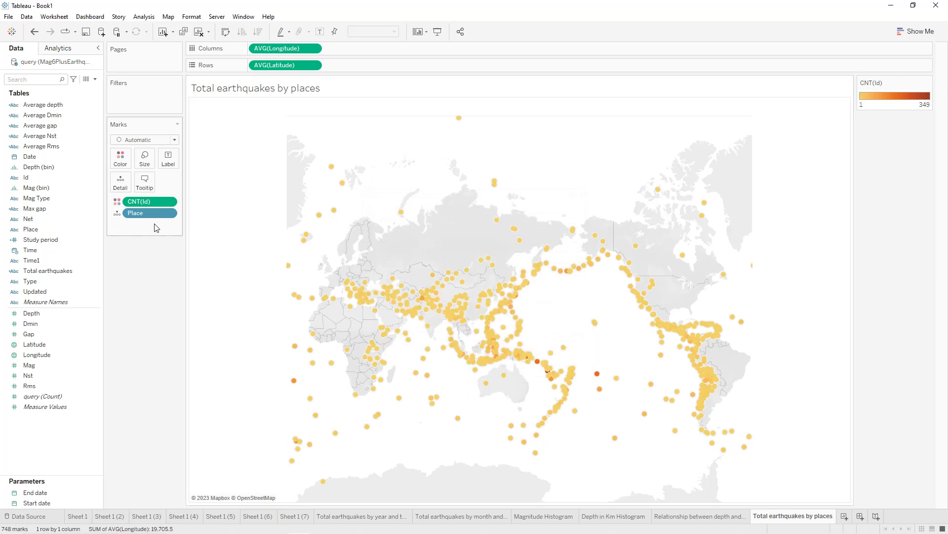
Size the map marks by the count of Id and switch the background map to the dark style
drag(139, 207, 145, 168)
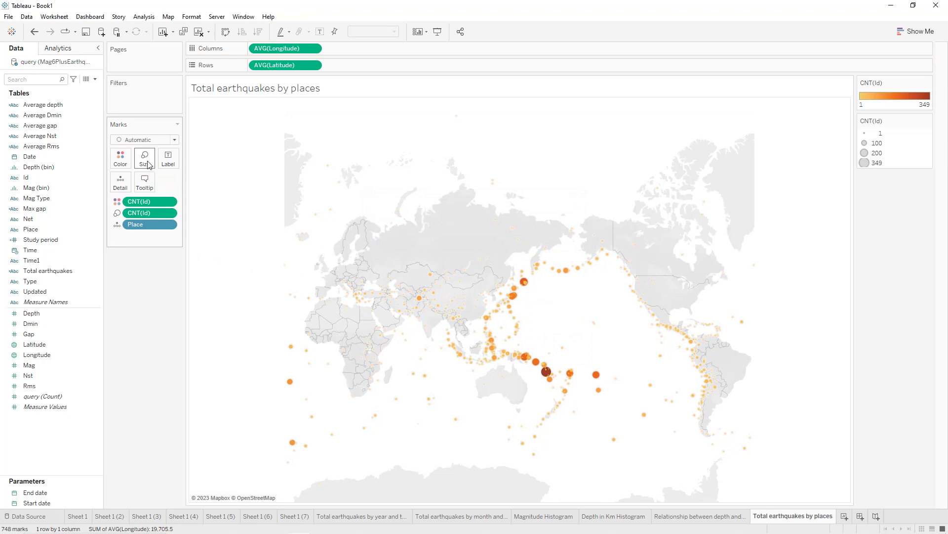
click(171, 20)
mouse_move(208, 28)
click(266, 50)
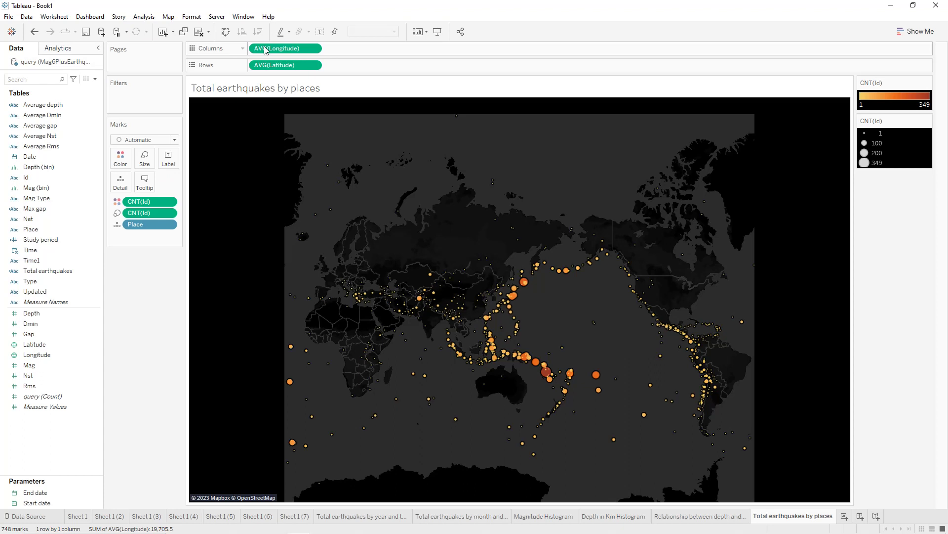
Hide the size legend card and set the default worksheet shading to black
click(927, 120)
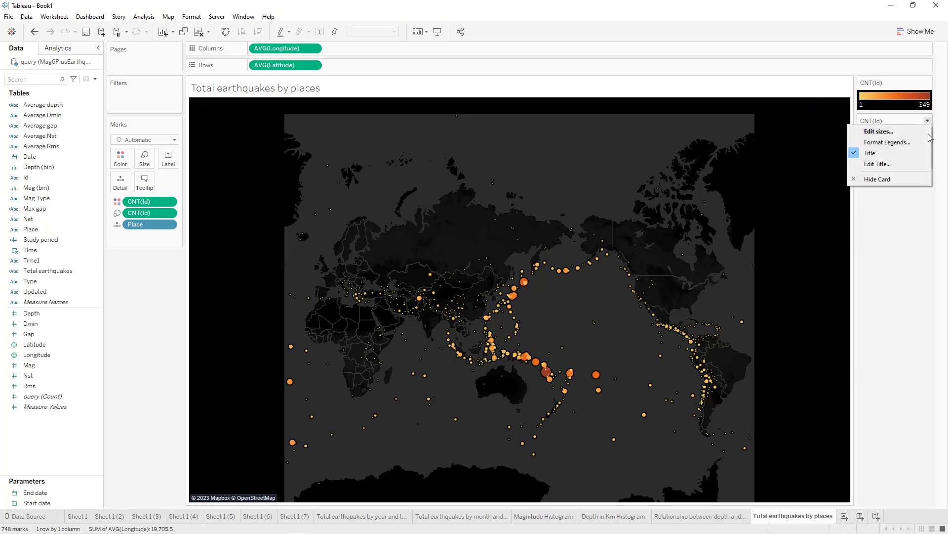
click(904, 179)
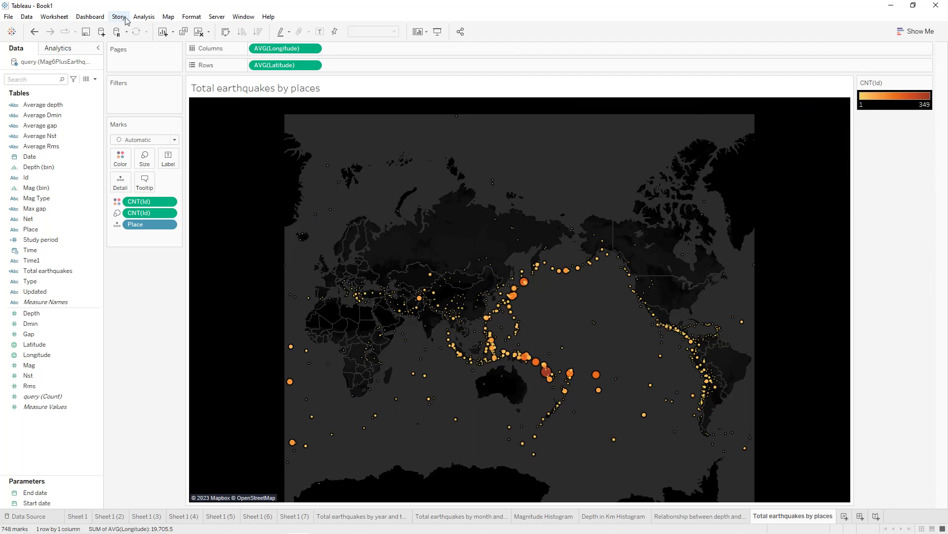
click(192, 16)
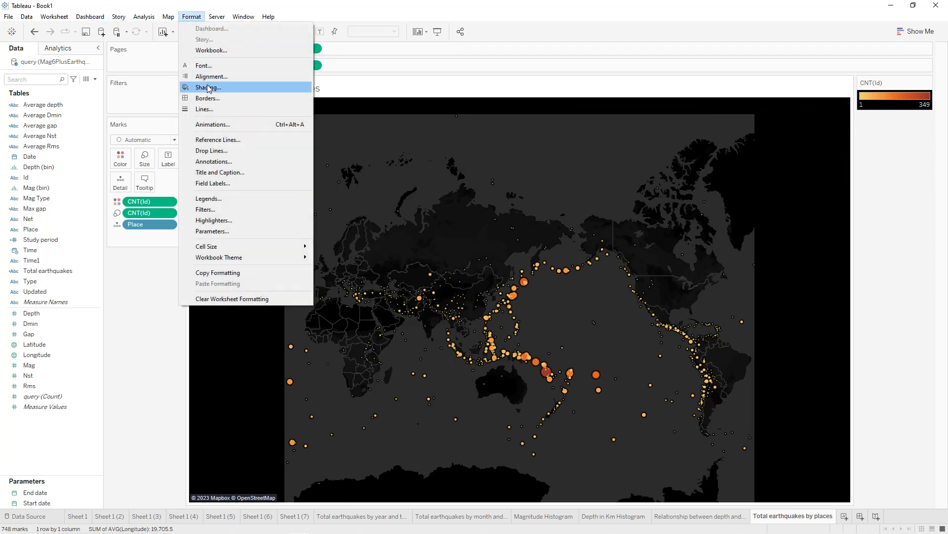
click(207, 87)
click(78, 110)
click(55, 133)
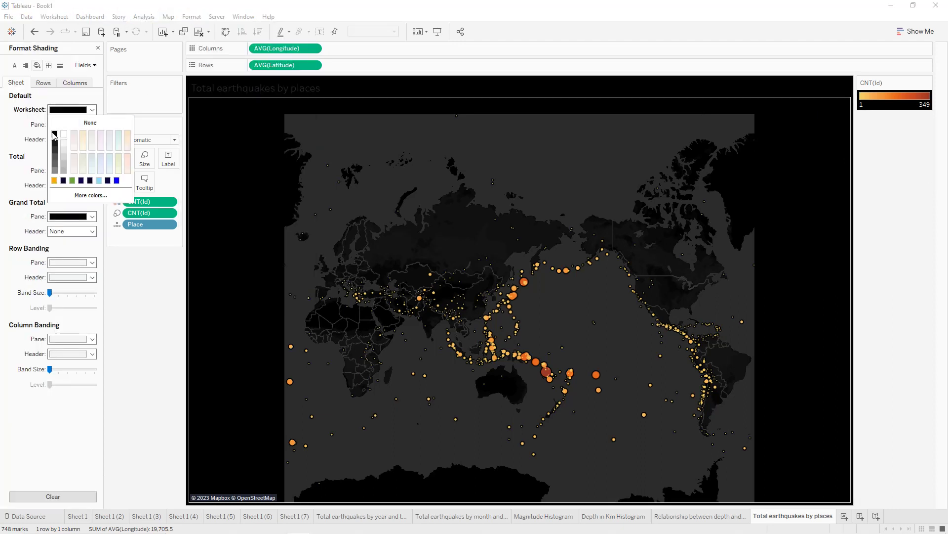
Format the sheet title as centered, white, bold text at size 11
double_click(358, 94)
key(ctrl+a)
click(504, 194)
click(479, 194)
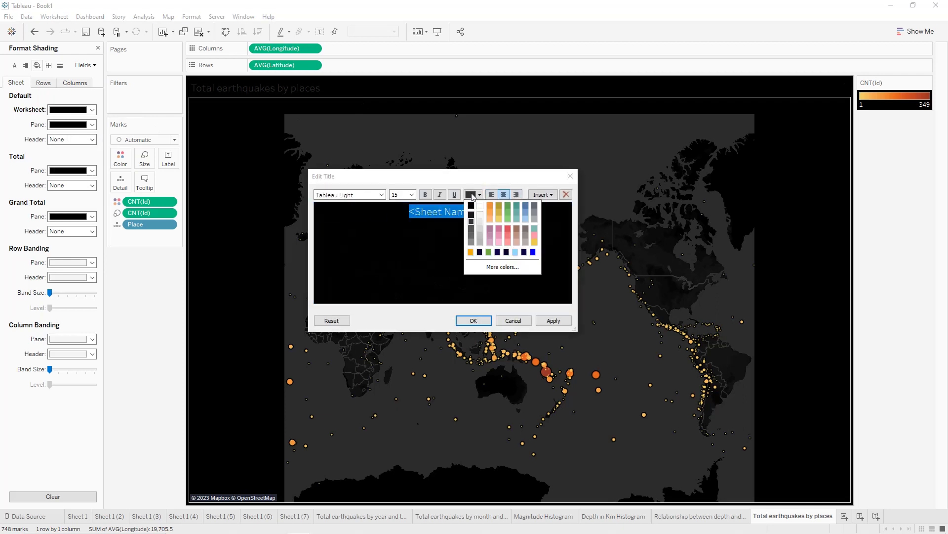
click(475, 203)
click(425, 194)
click(411, 194)
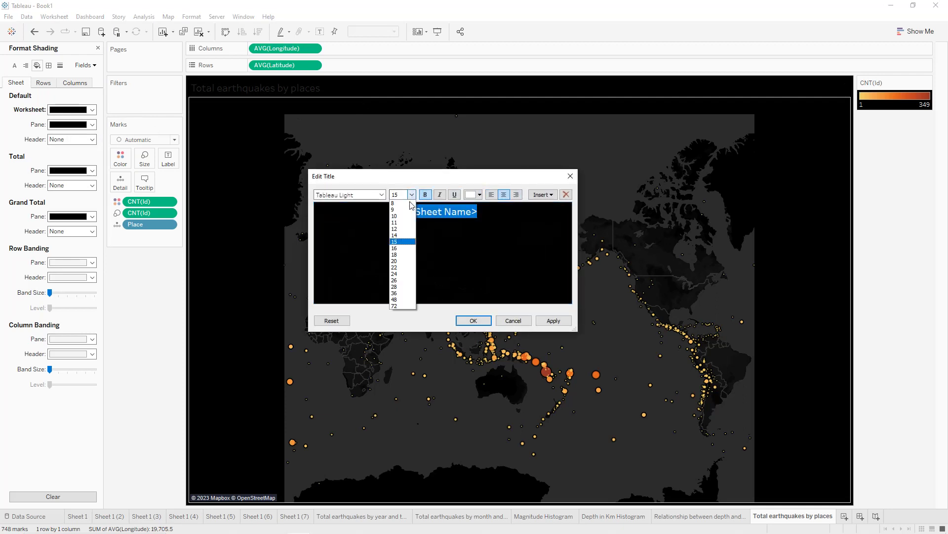
click(401, 223)
click(553, 321)
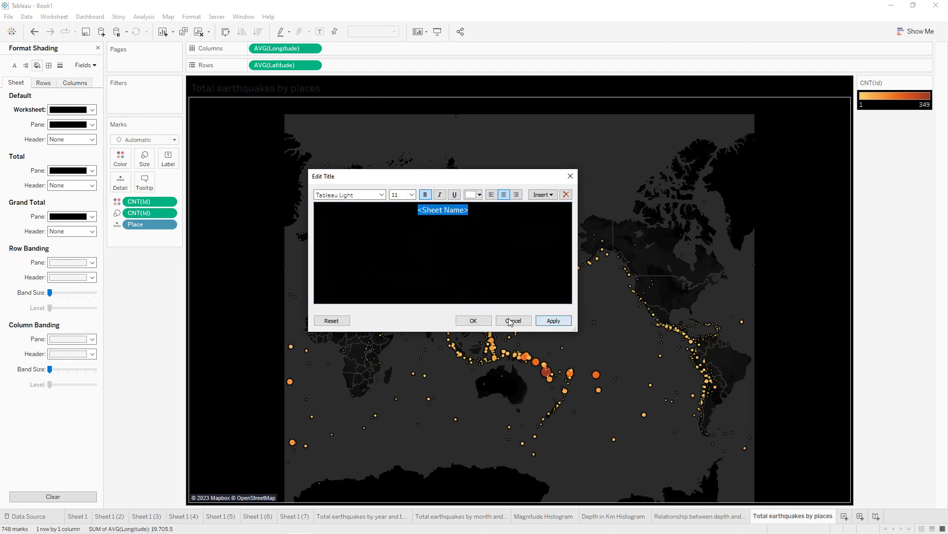
click(477, 320)
Set the caption border to white in the title and caption formatting
right_click(498, 82)
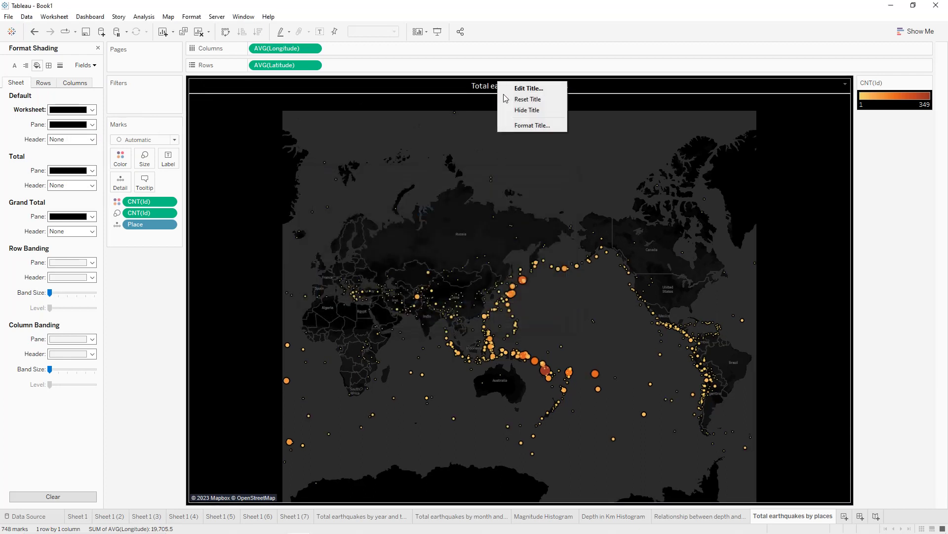
click(521, 124)
click(70, 139)
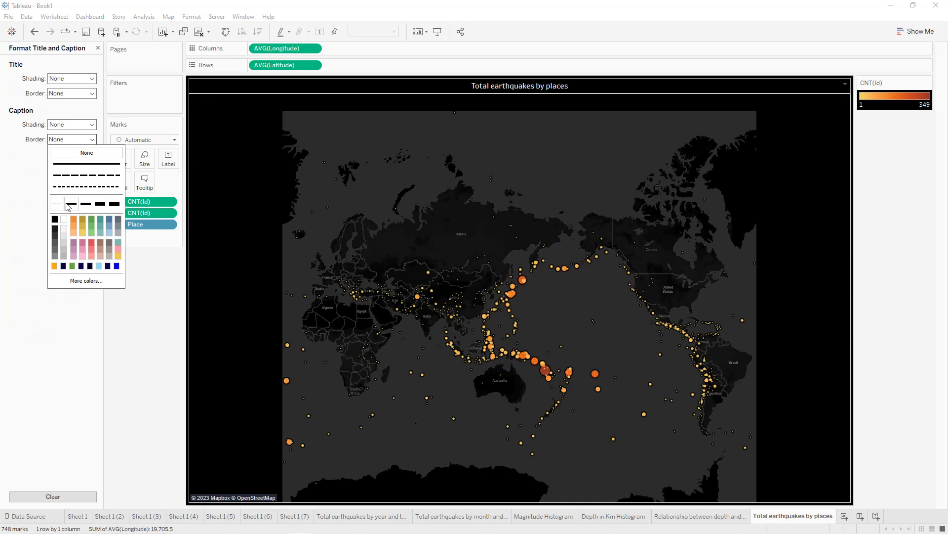
click(64, 219)
click(21, 218)
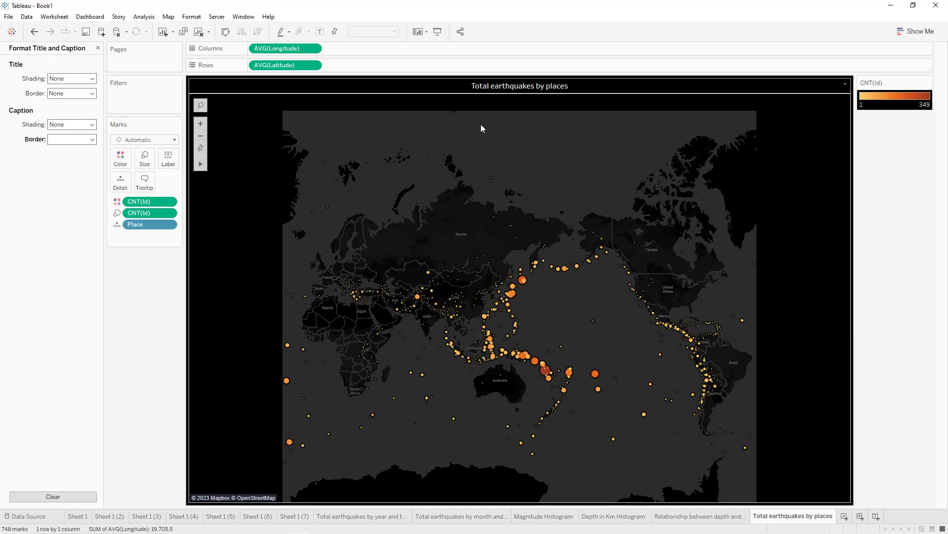
Adjust the overall size of the map marks, check the tooltips of the larger marks, and close the formatting settings
click(150, 164)
click(165, 183)
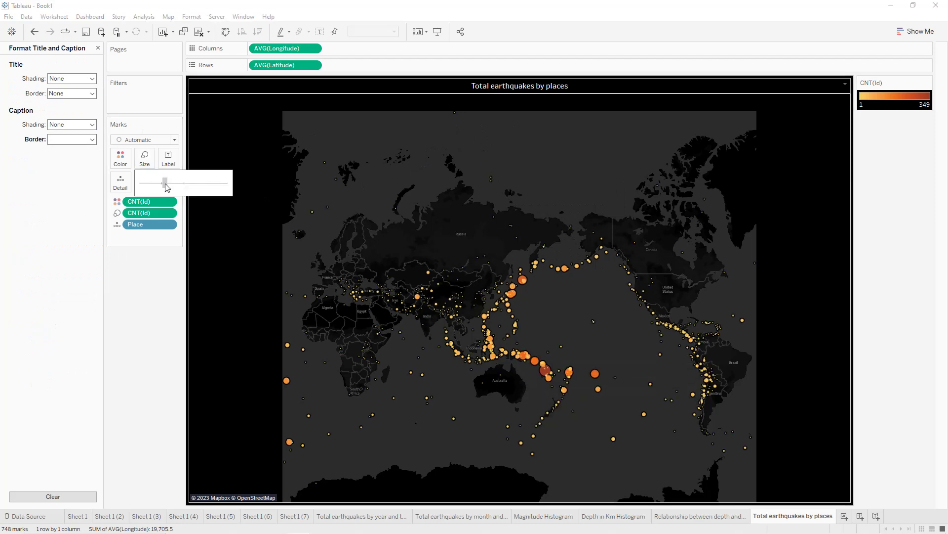
mouse_move(543, 374)
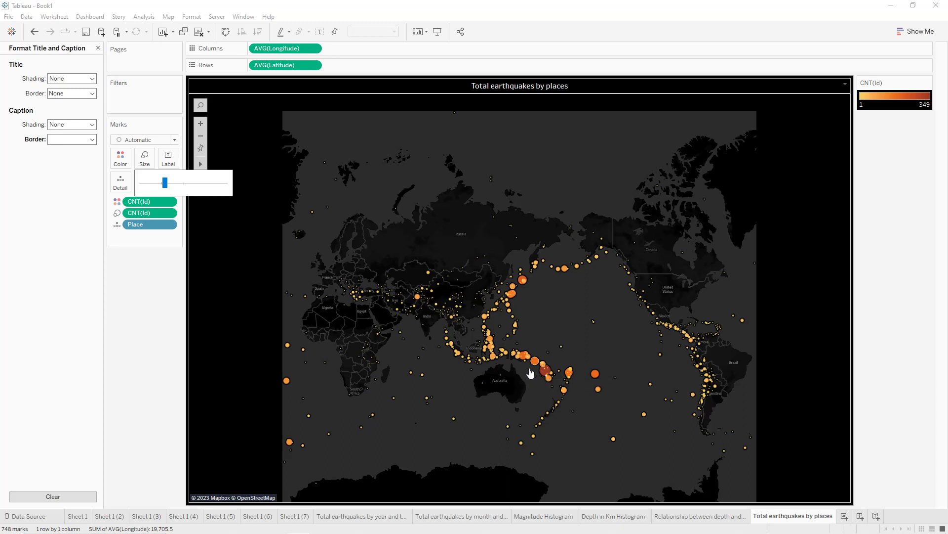
mouse_move(522, 287)
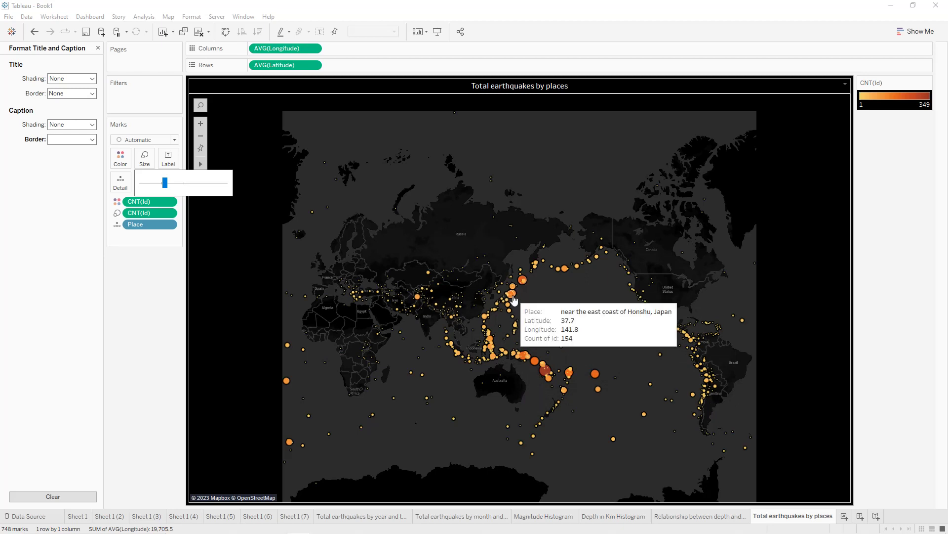
click(98, 48)
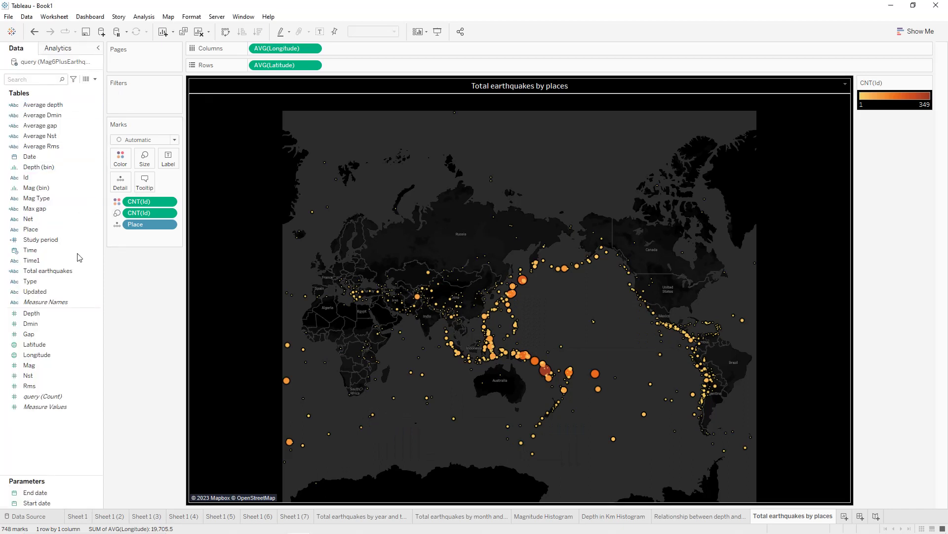
Add Depth to the map tooltip, aggregated as an Average
drag(78, 314, 144, 182)
click(168, 236)
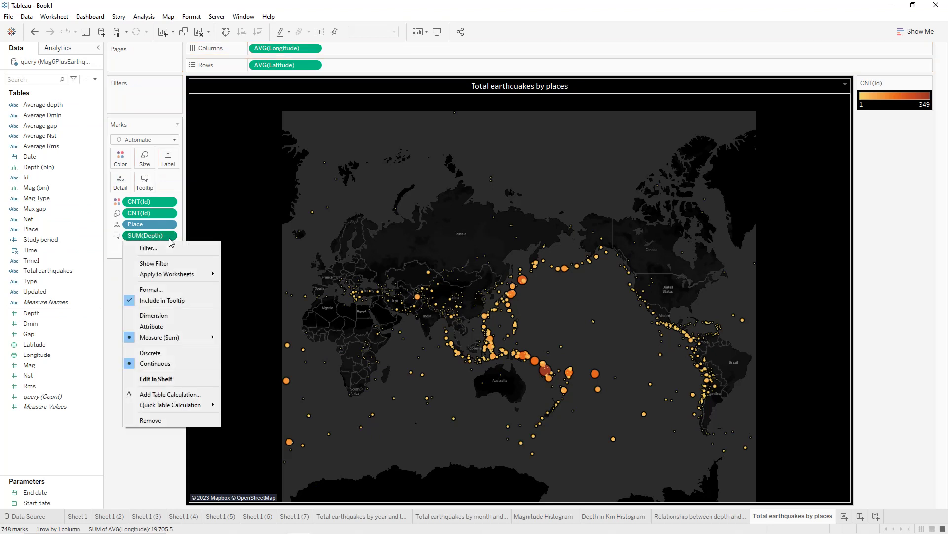
mouse_move(191, 340)
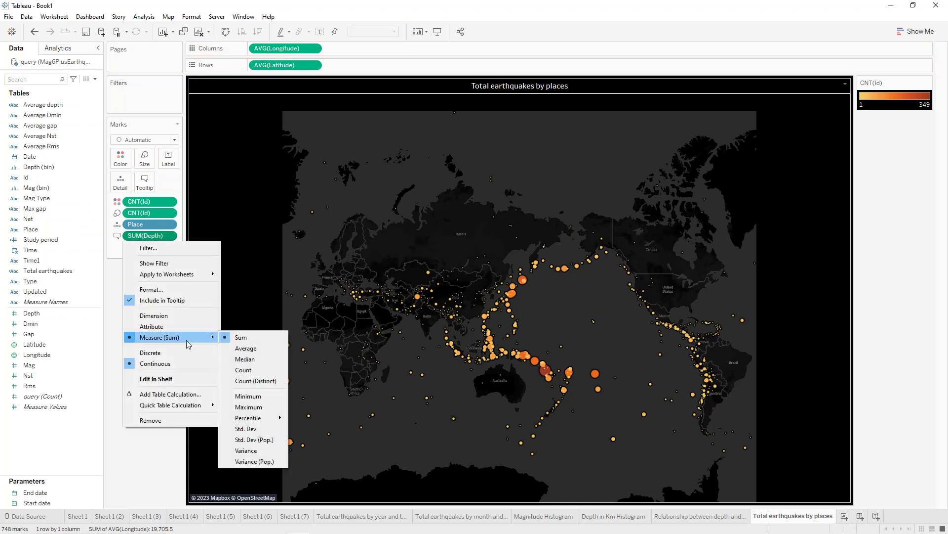
click(245, 348)
Add Gap to the map tooltip, aggregated as an Average
drag(28, 334, 144, 182)
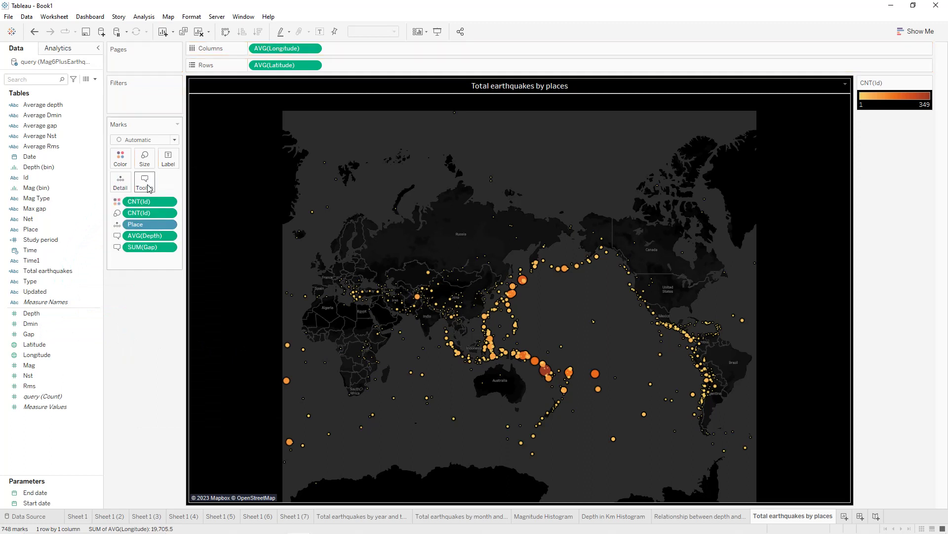
click(169, 247)
mouse_move(197, 352)
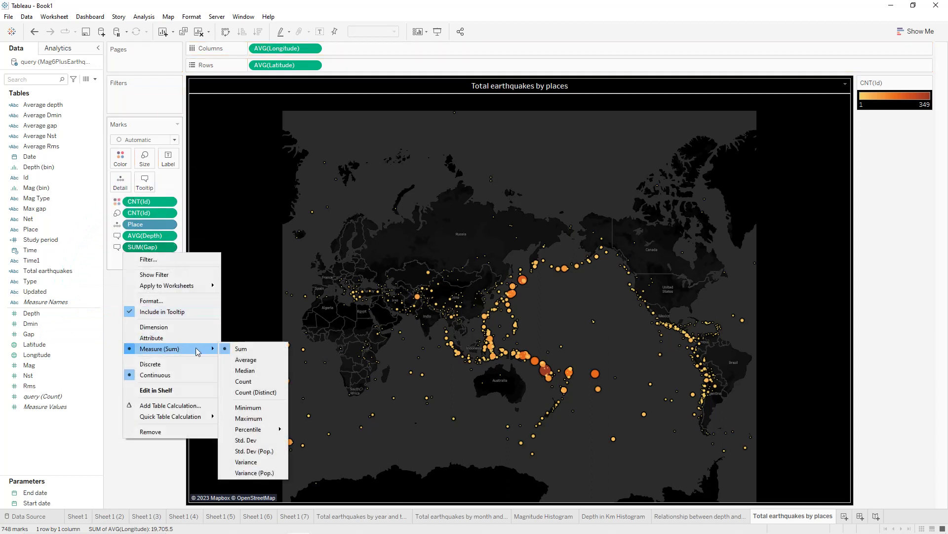
click(244, 361)
Add Mag to the map tooltip, aggregated as an Average
drag(49, 370, 145, 183)
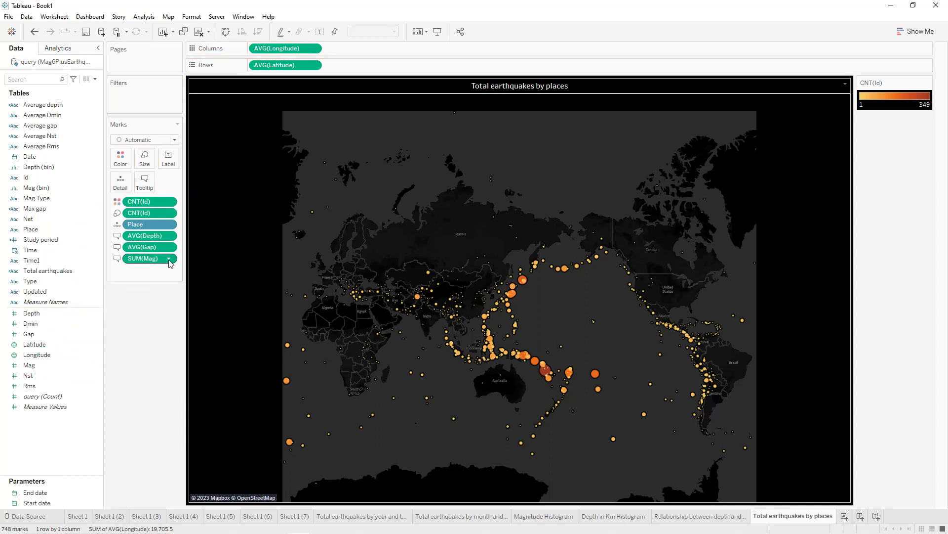
click(168, 259)
mouse_move(194, 360)
click(233, 369)
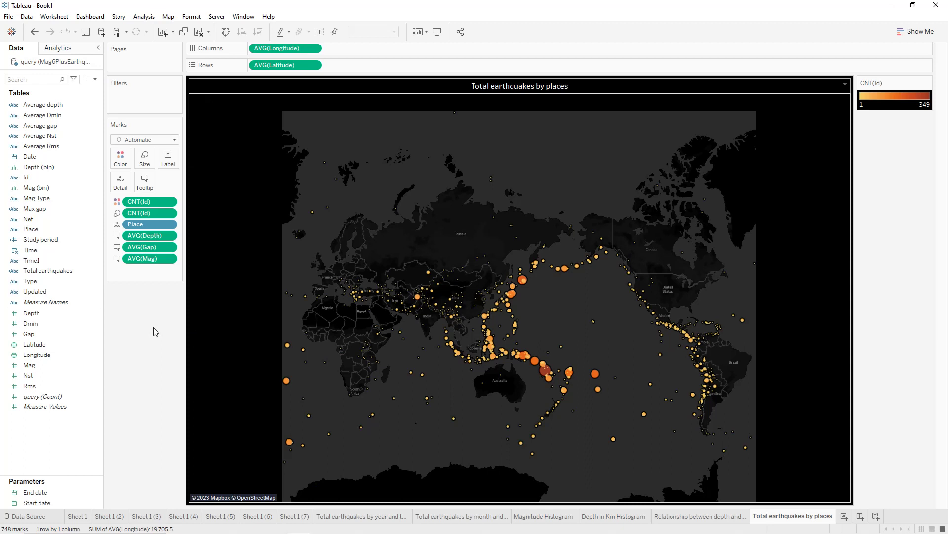
Create a new worksheet and name it "Earthquake details with total Nst"
click(844, 516)
double_click(848, 516)
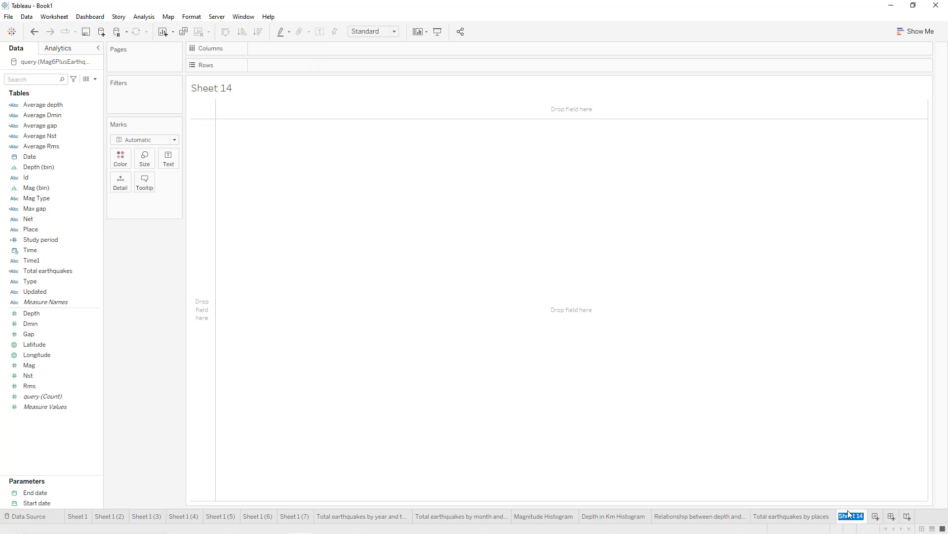
text(Earthquake details w)
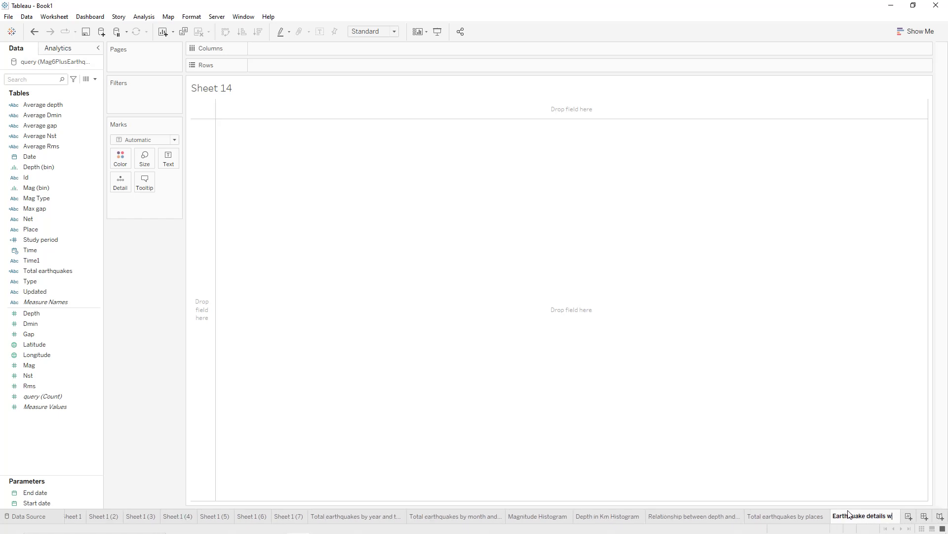
text(ith total )
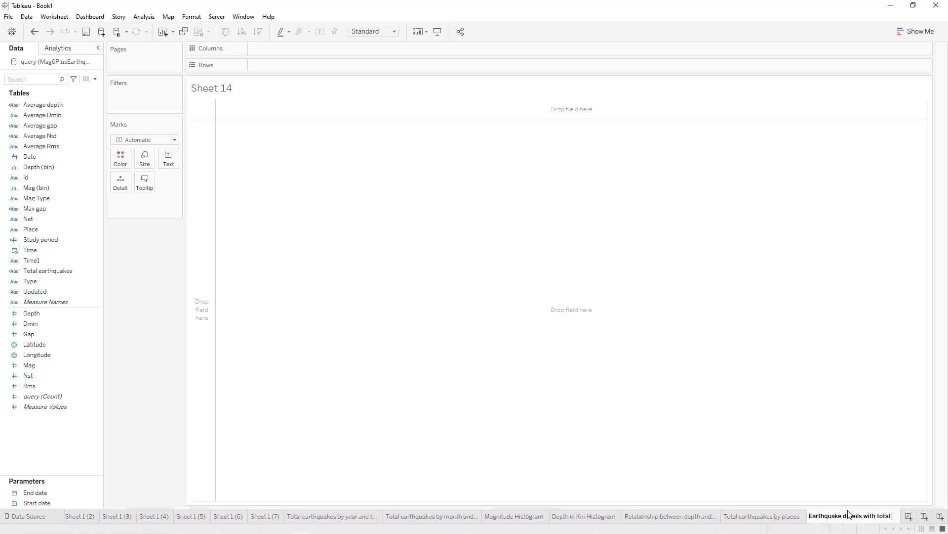
text(Nst)
key(Return)
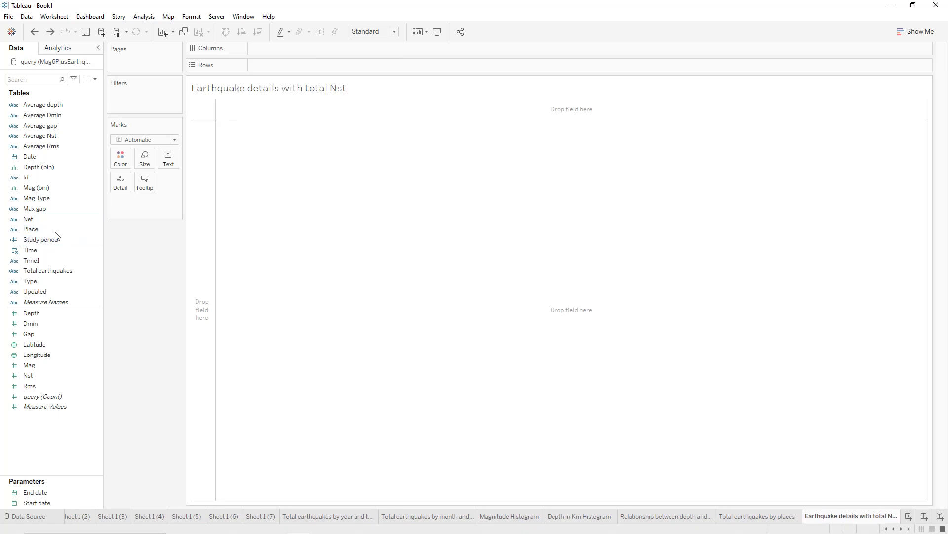
Add Date to the rows as a discrete exact date
drag(51, 156, 122, 138)
drag(279, 71, 279, 69)
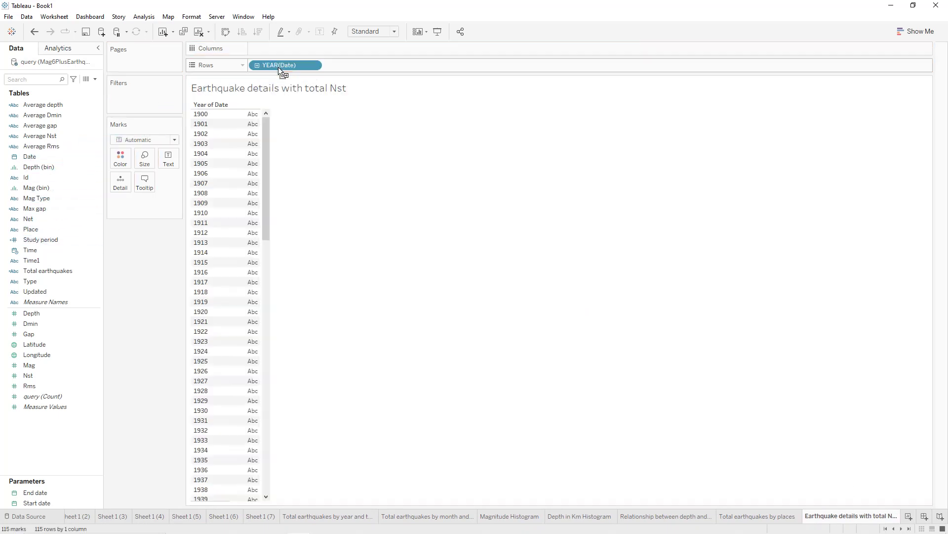
click(313, 65)
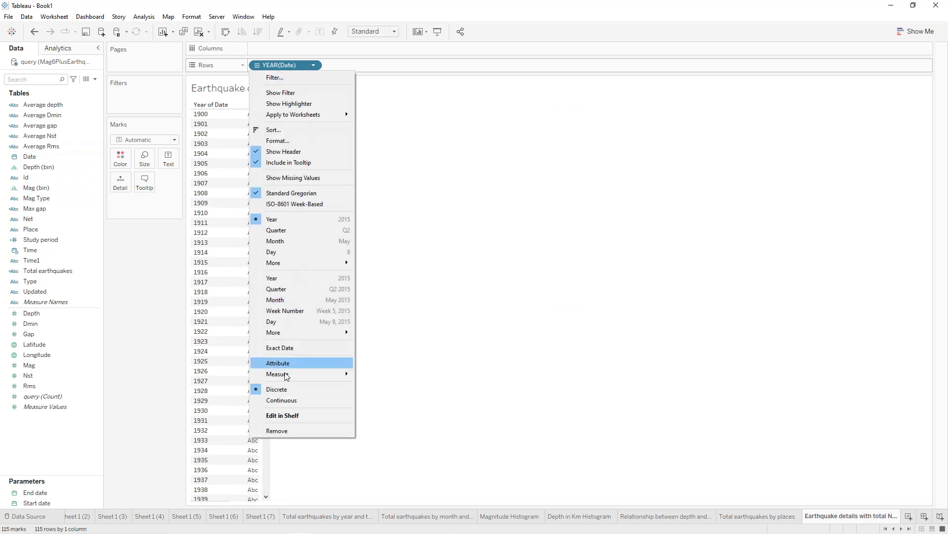
click(283, 348)
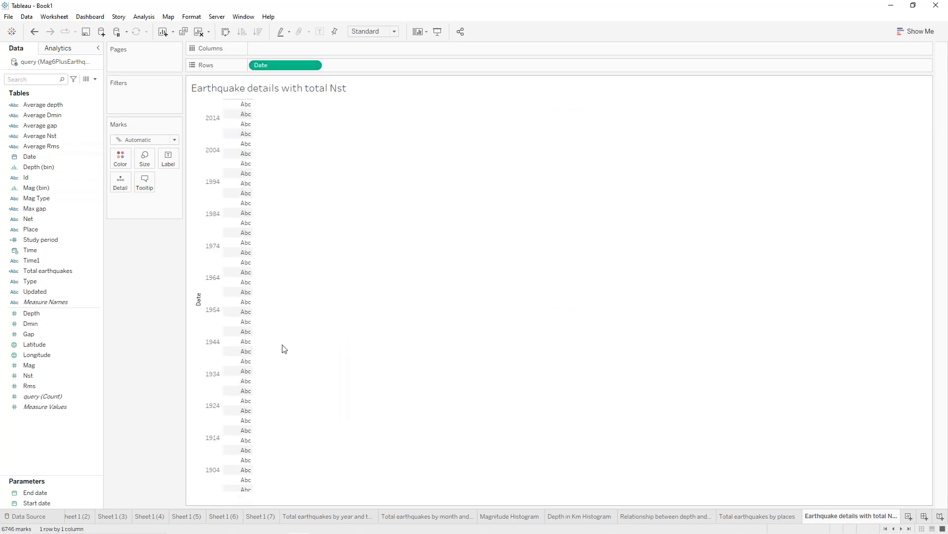
click(313, 65)
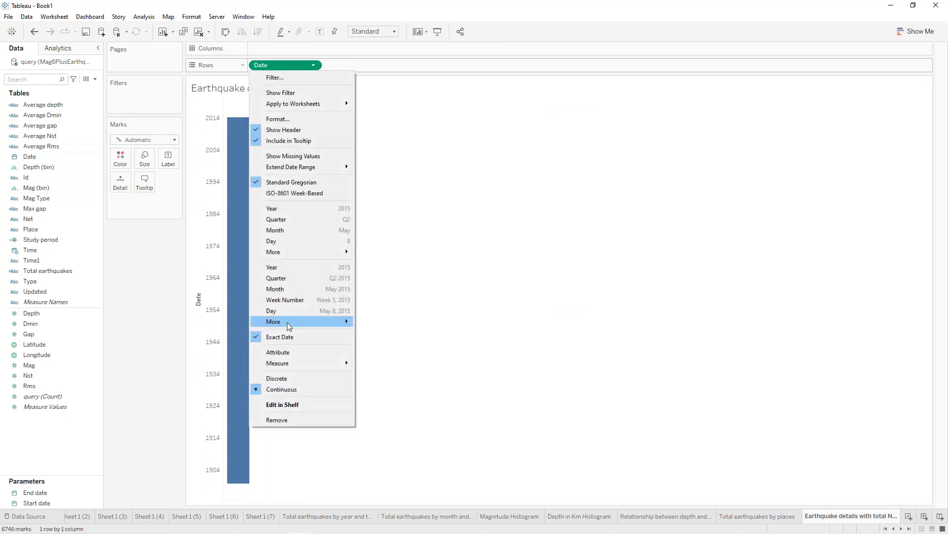
click(279, 379)
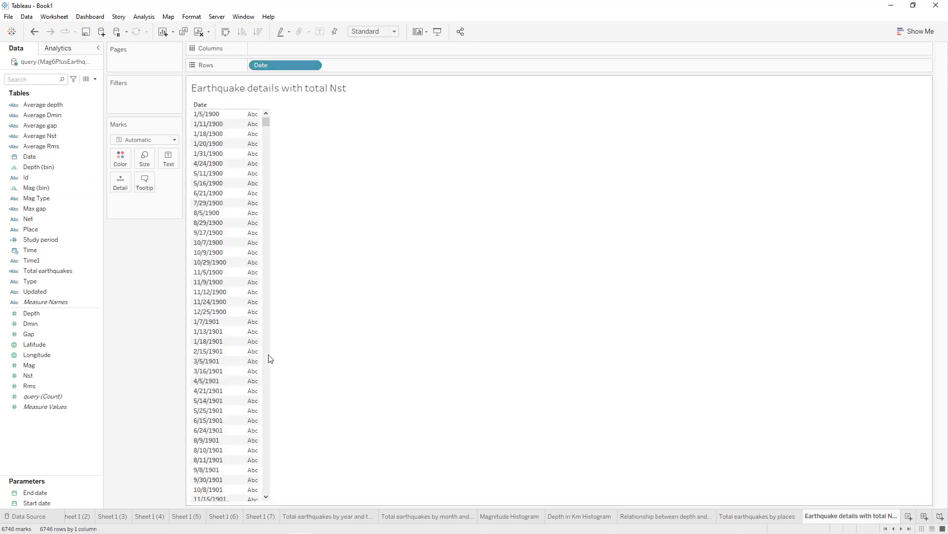
Format the Date headers in the "14 March, 2001" style and close the formatting settings
click(314, 67)
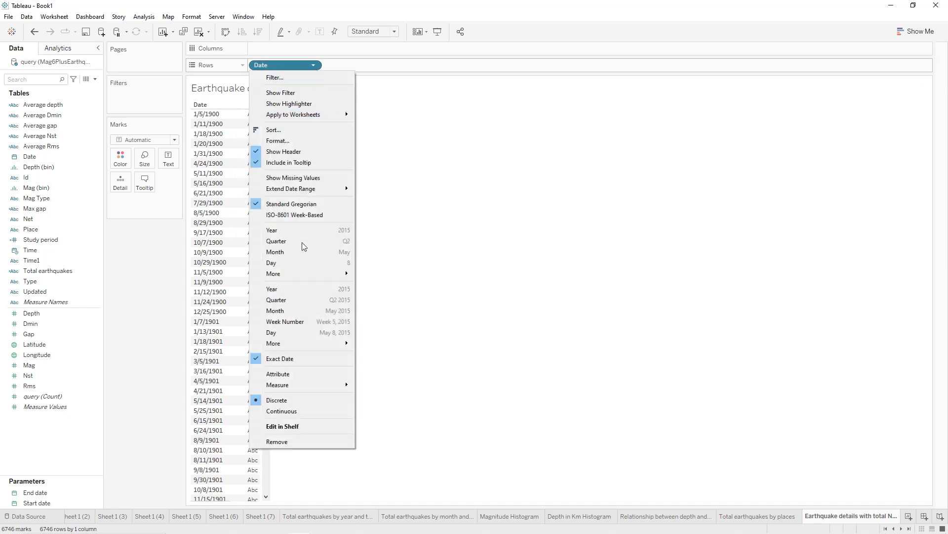
click(290, 140)
click(87, 142)
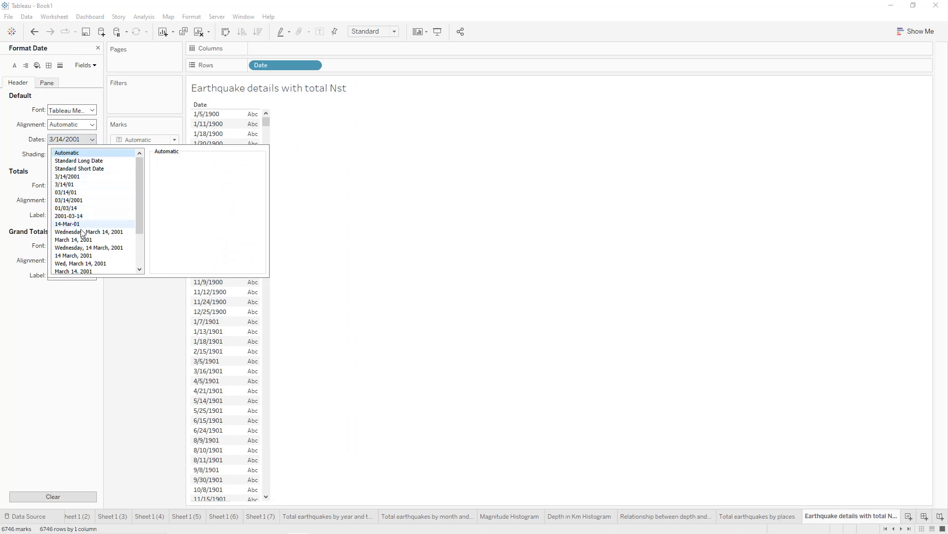
click(74, 255)
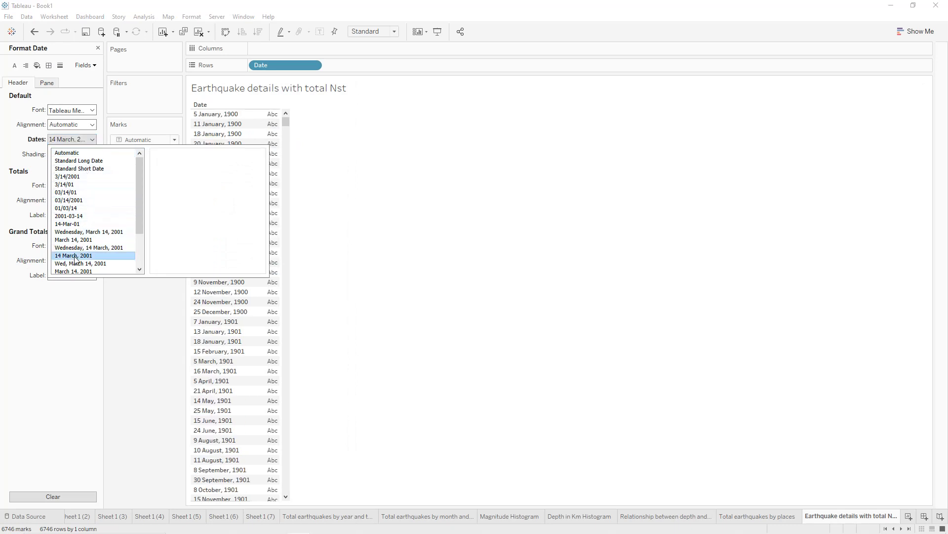
click(351, 208)
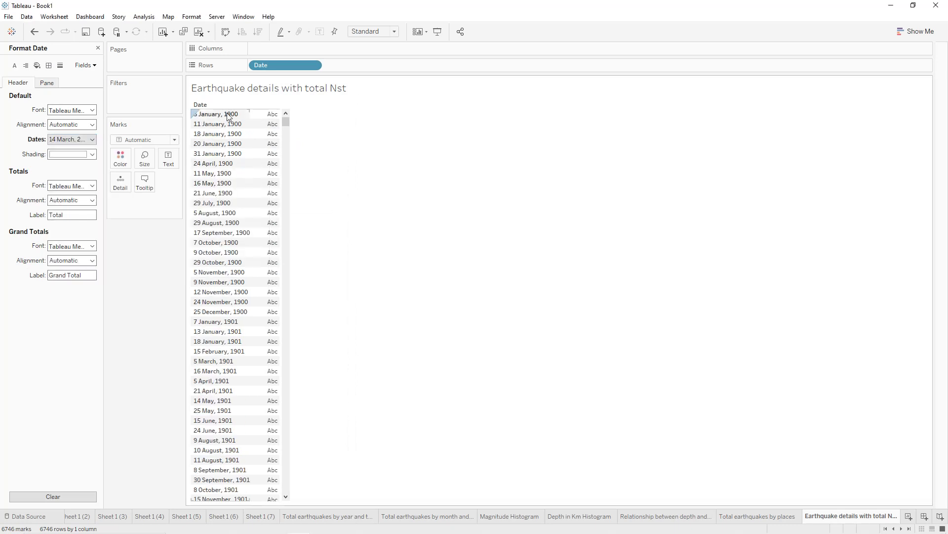
click(98, 48)
Add Place to the rows after Date, followed by Mag as a discrete dimension
drag(54, 229, 370, 67)
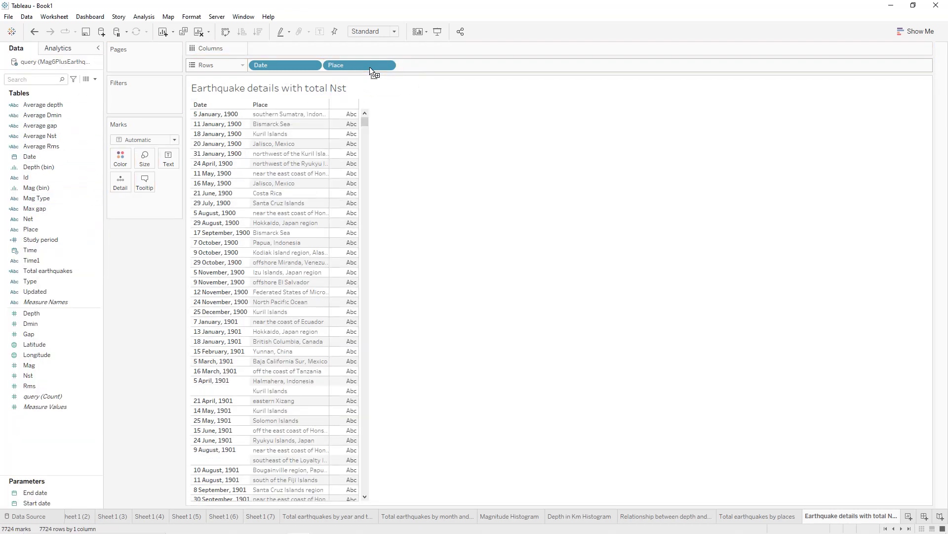
drag(35, 346, 433, 64)
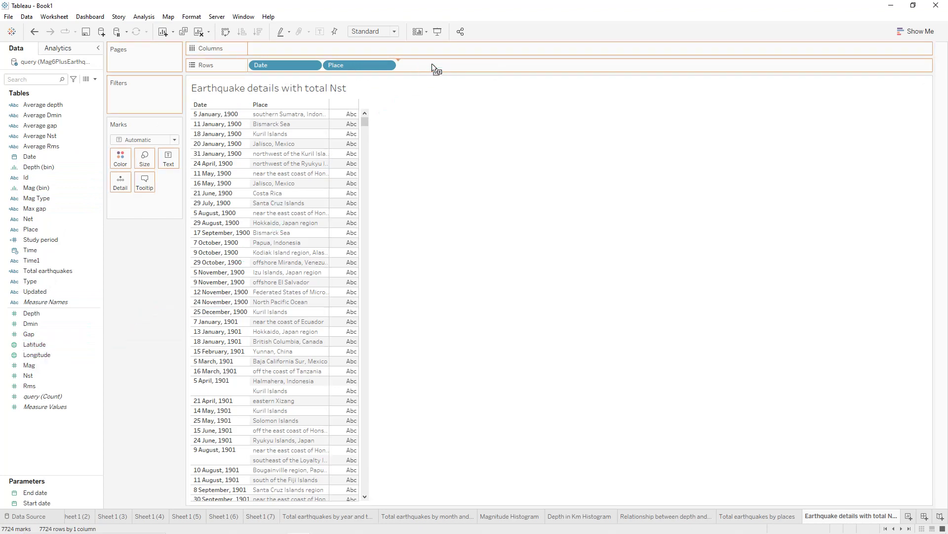
drag(432, 64, 432, 63)
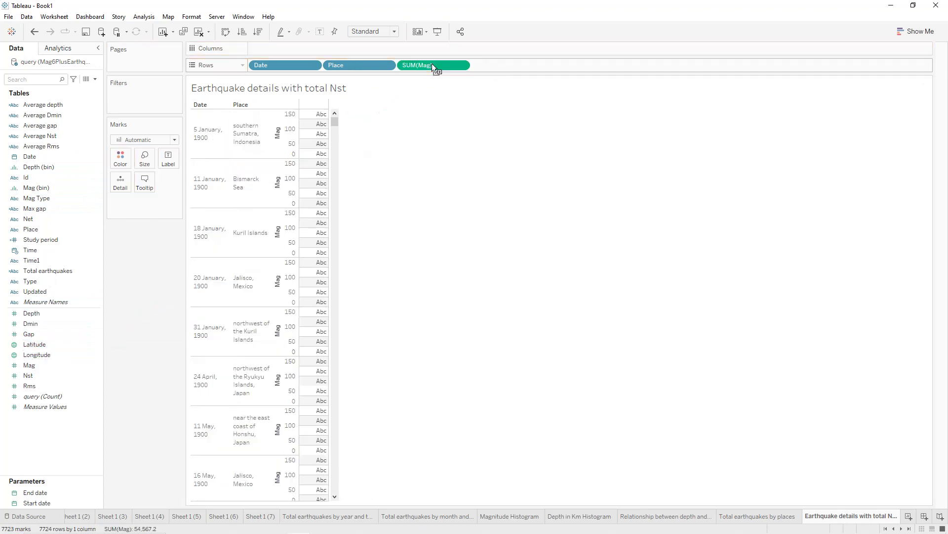
click(461, 65)
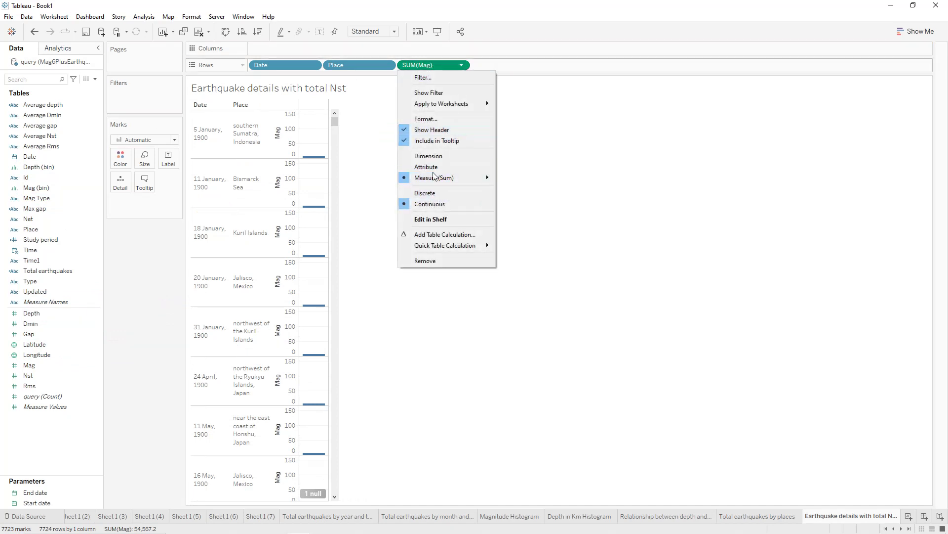
click(436, 158)
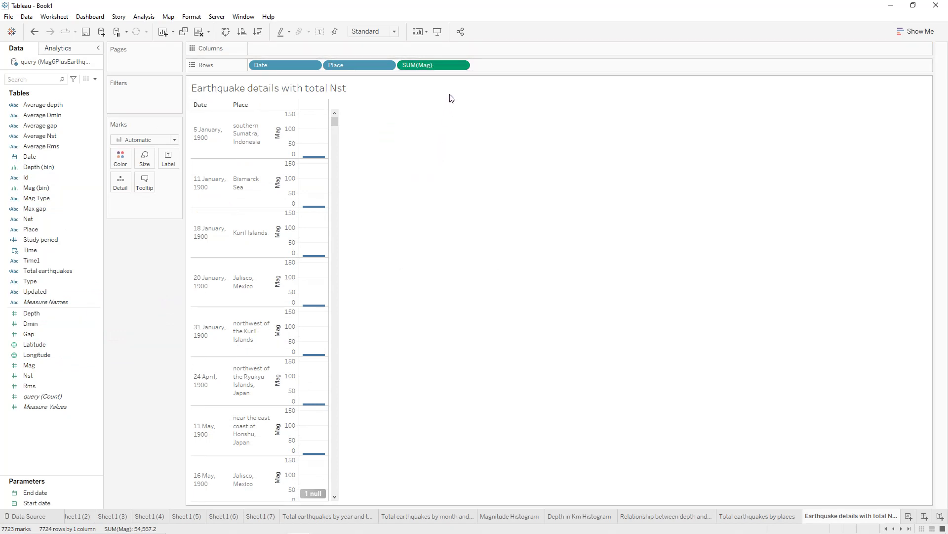
click(461, 65)
click(447, 193)
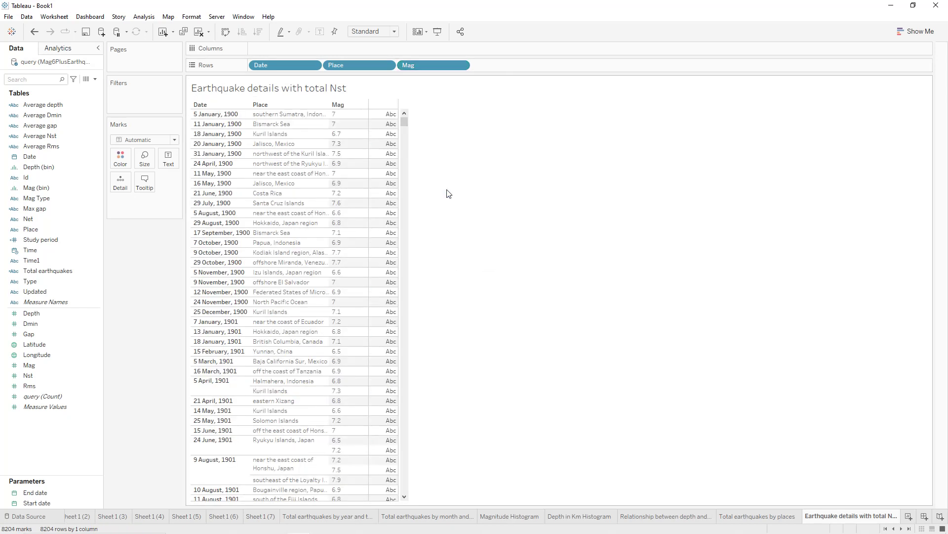
Add Depth to the rows after Mag as a discrete dimension
mouse_move(49, 313)
mouse_down()
mouse_move(234, 247)
mouse_move(508, 63)
mouse_up()
click(536, 66)
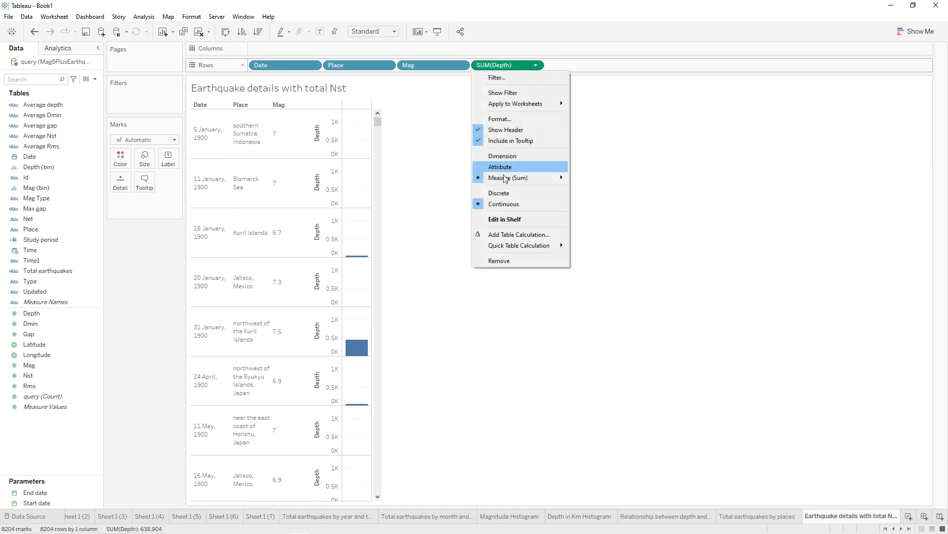
click(509, 157)
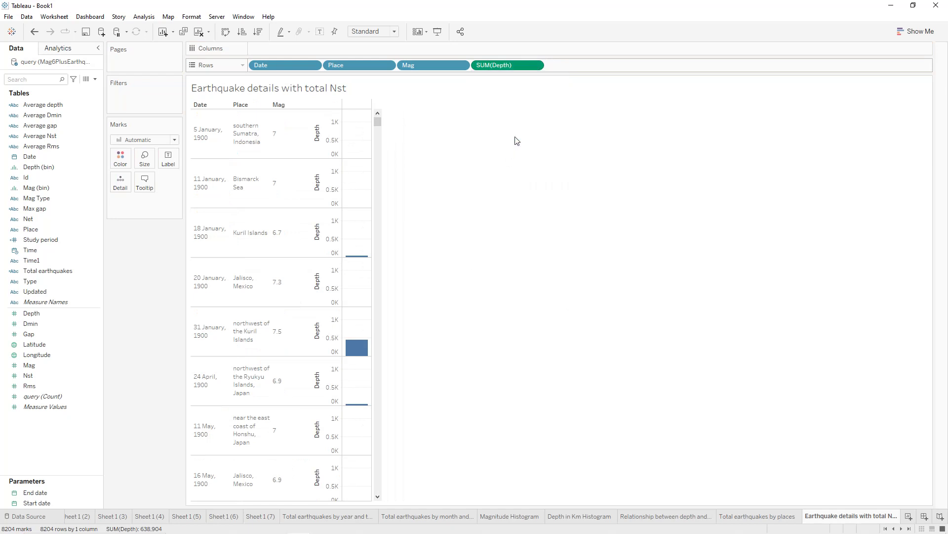
click(535, 65)
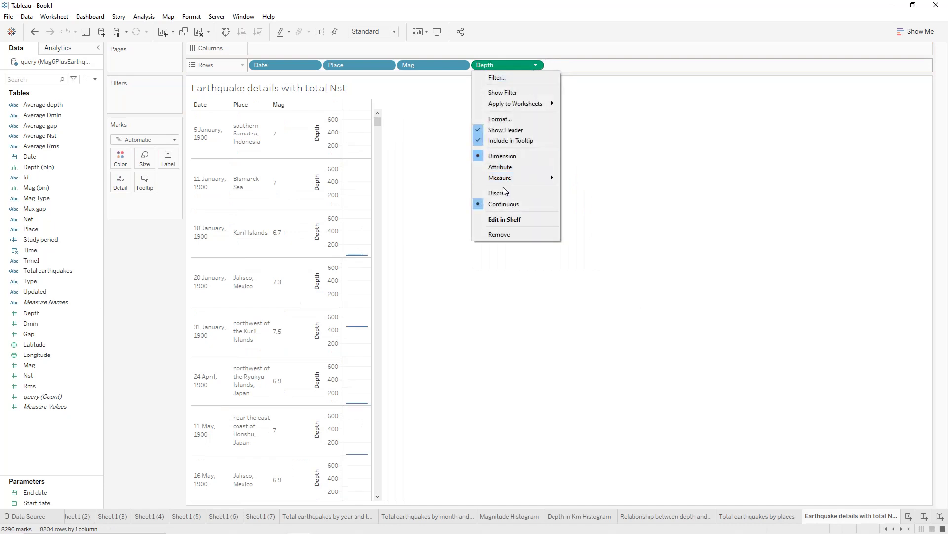
click(503, 192)
click(536, 65)
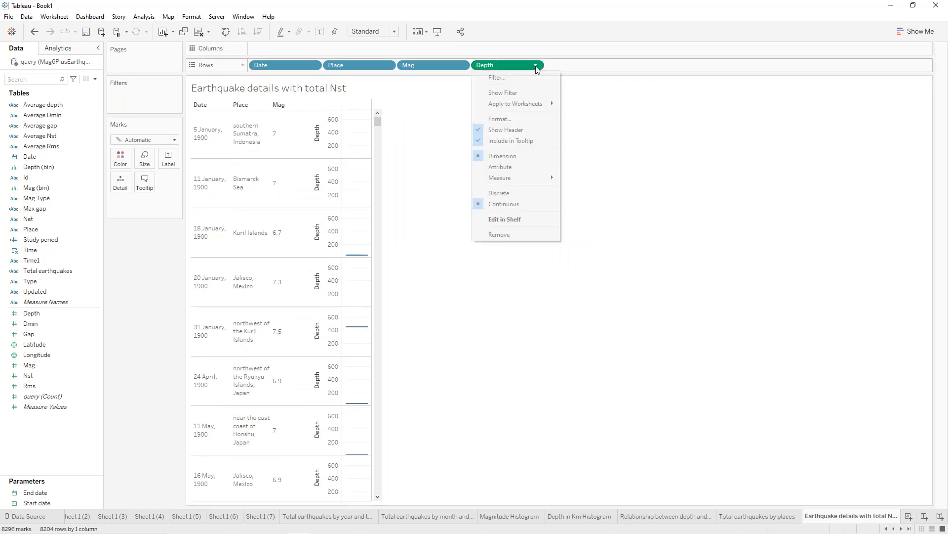
click(505, 194)
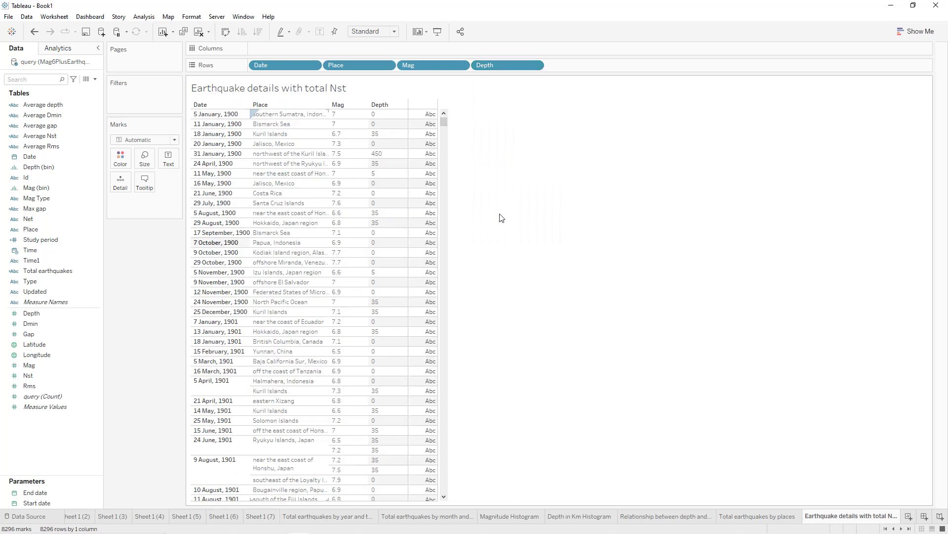
Show the sum of Nst as the table's text and sort the rows by Date in descending order
drag(29, 376, 168, 167)
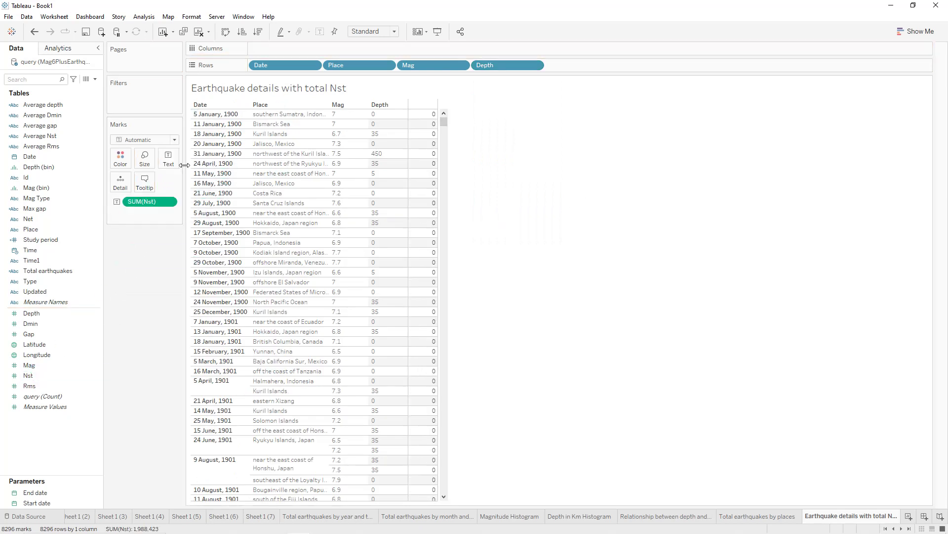
mouse_move(245, 107)
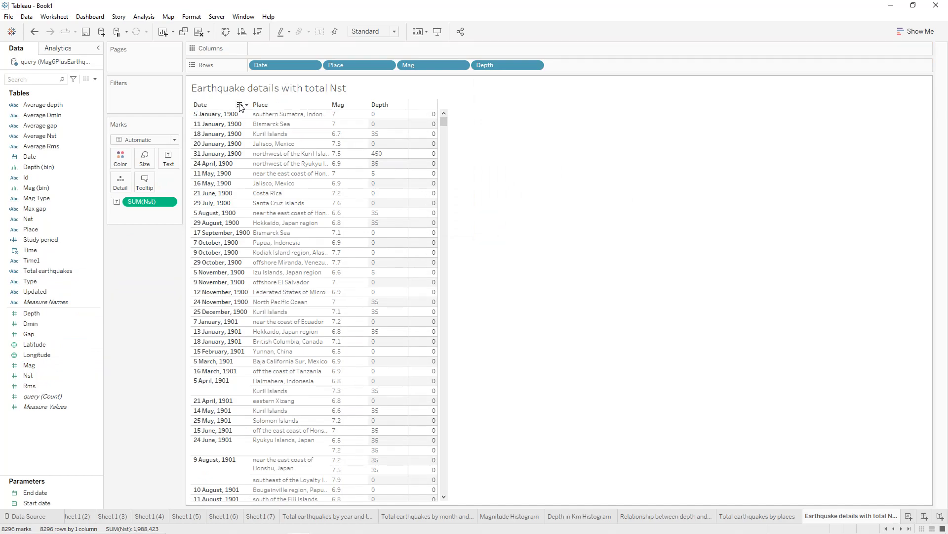
click(240, 105)
Widen the Place column so that the longer place names fit
mouse_move(446, 124)
mouse_down()
mouse_move(446, 138)
mouse_move(446, 123)
mouse_up()
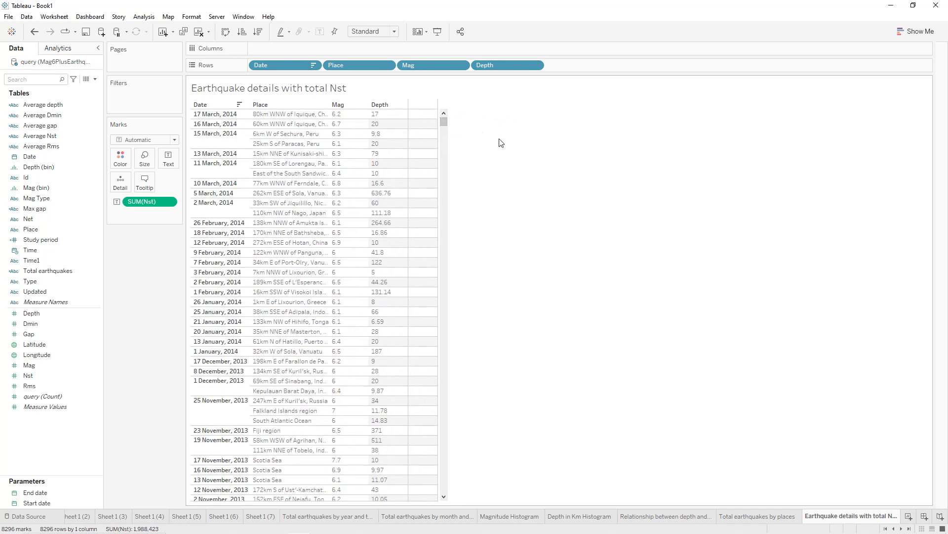
drag(331, 140, 341, 140)
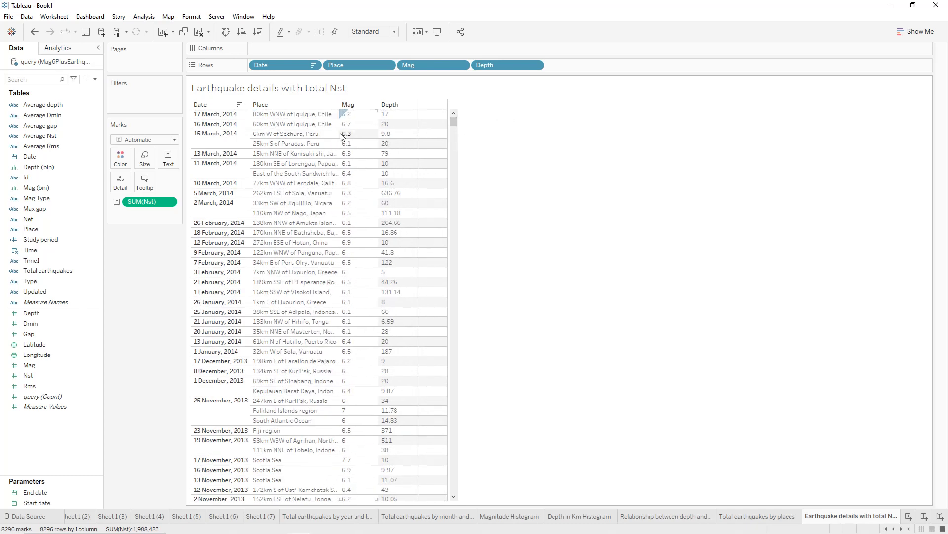
drag(350, 133, 370, 134)
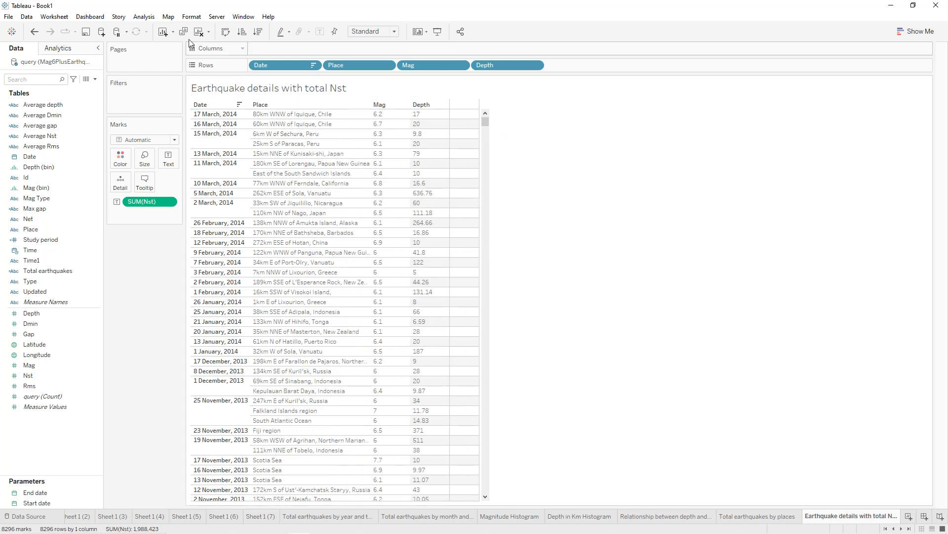
Set the default worksheet shading of the earthquake details table to black
click(188, 16)
key(Right)
mouse_move(194, 19)
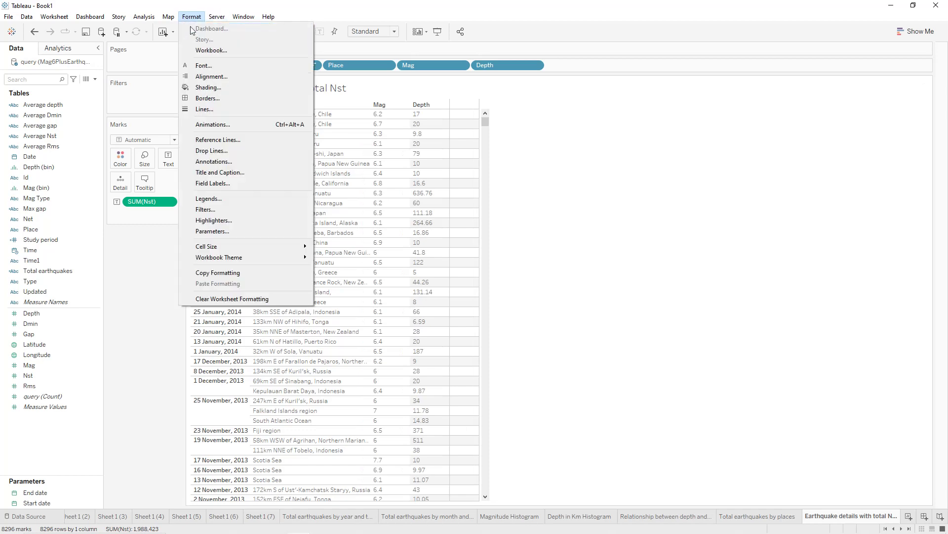
click(205, 88)
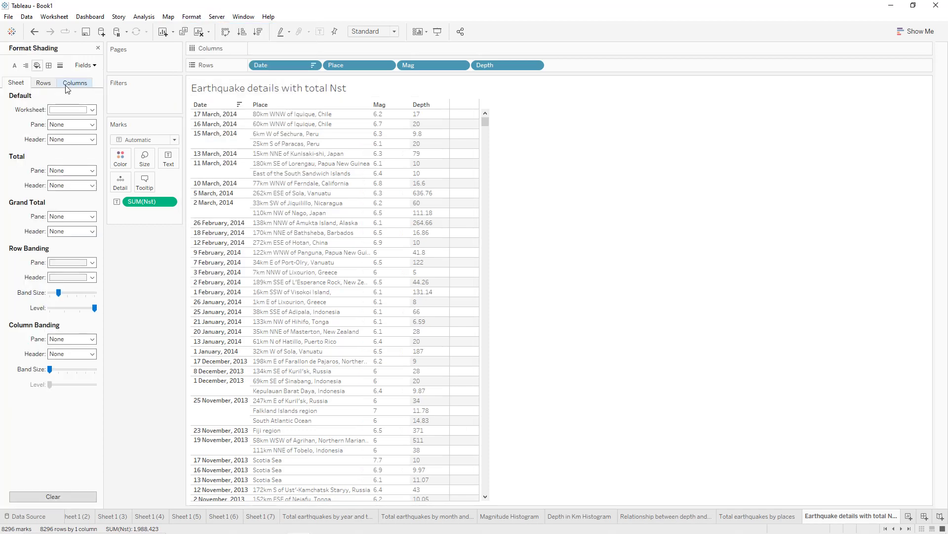
click(72, 109)
click(55, 134)
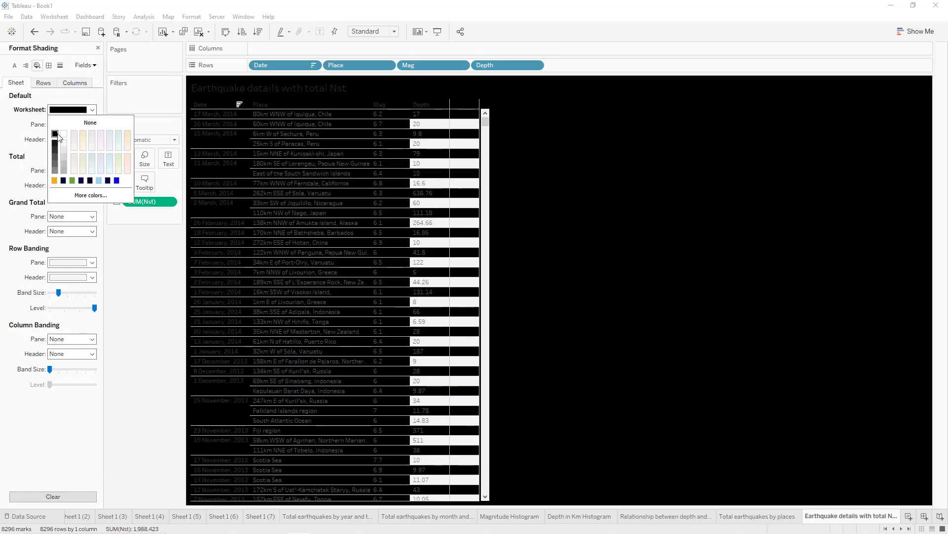
Set the default worksheet font of the earthquake details table to bold, white and size 8
click(14, 66)
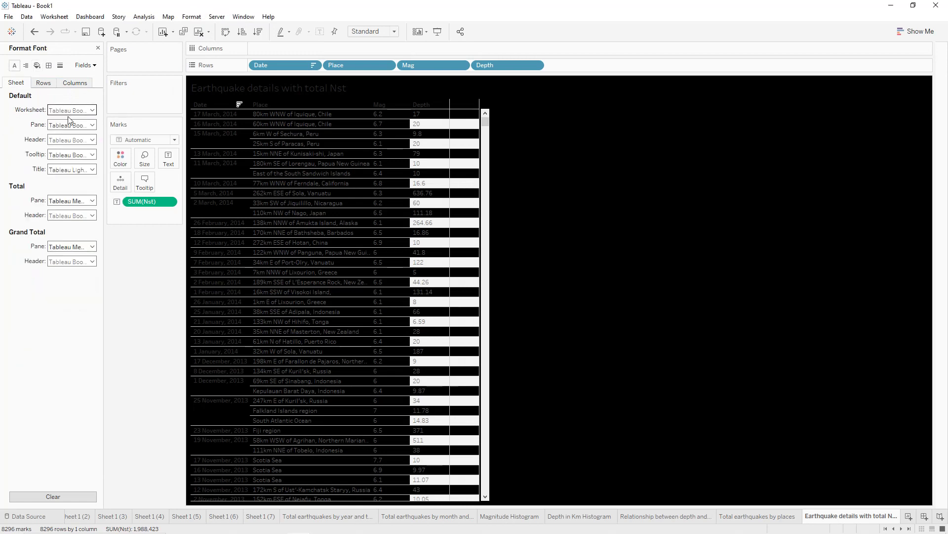
click(75, 110)
click(86, 137)
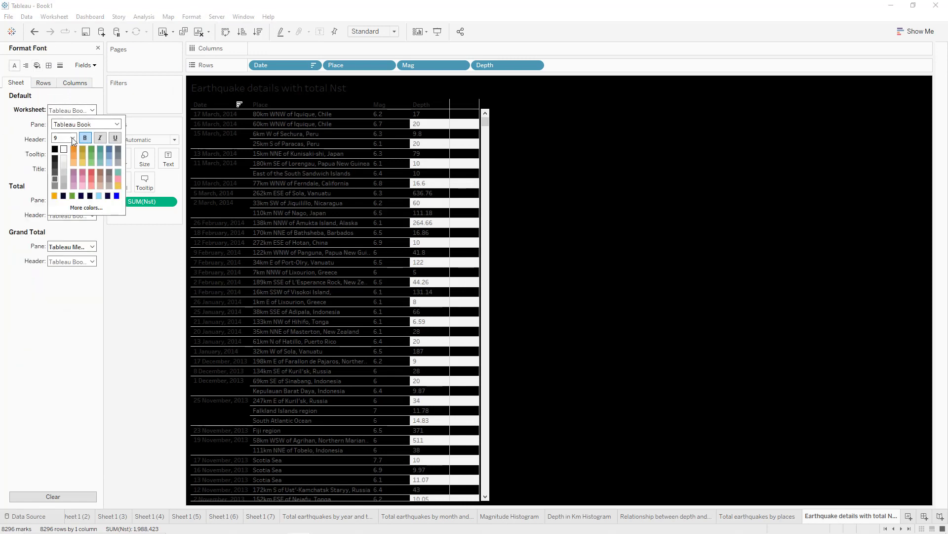
click(64, 149)
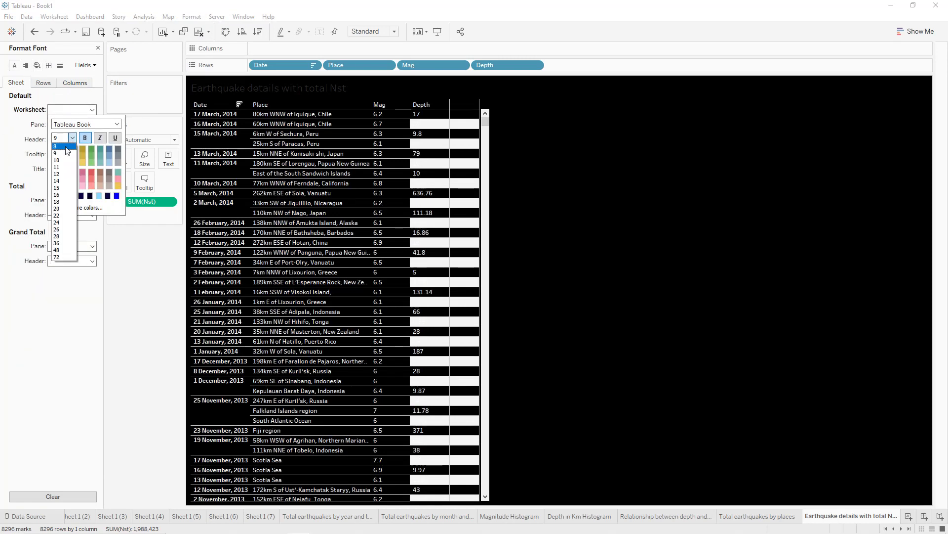
click(14, 137)
Centre the default horizontal alignment of both the pane and the header in the table
click(25, 65)
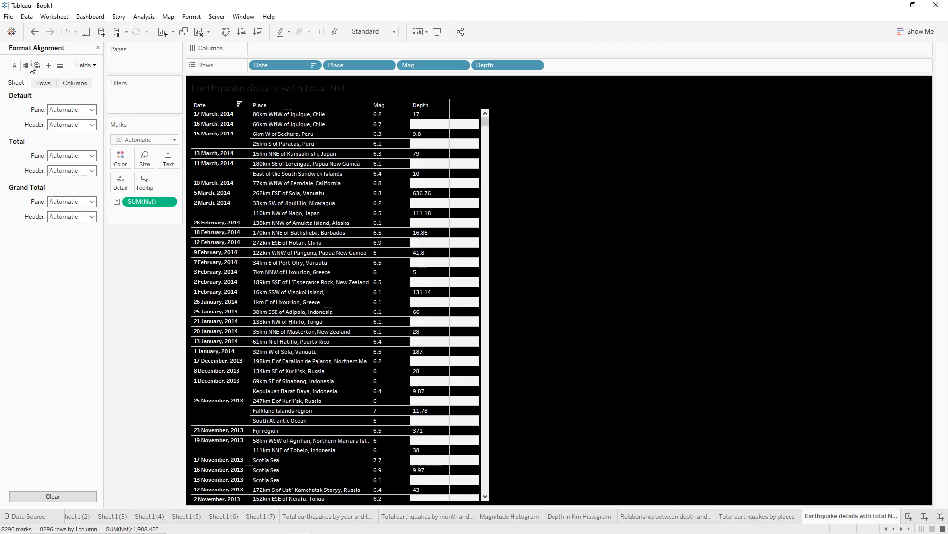
click(59, 109)
click(73, 149)
click(72, 125)
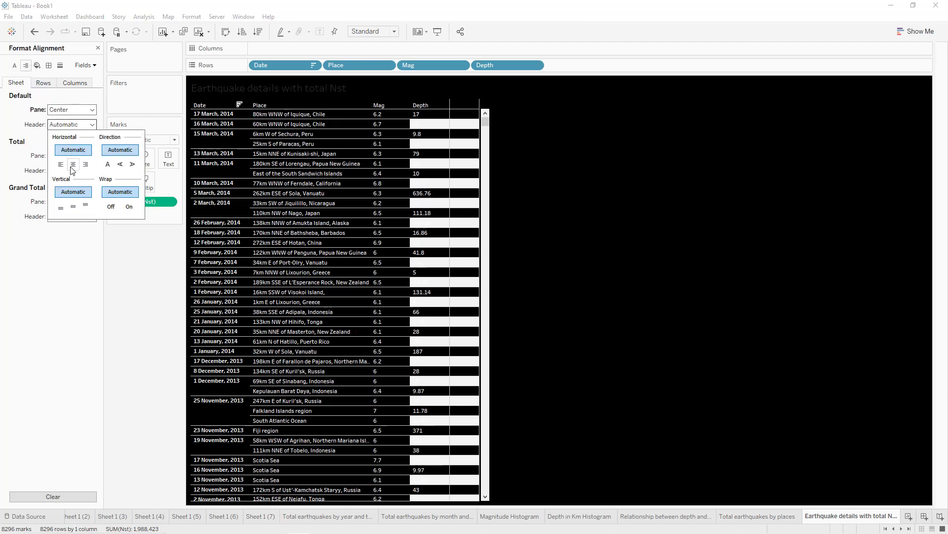
click(73, 164)
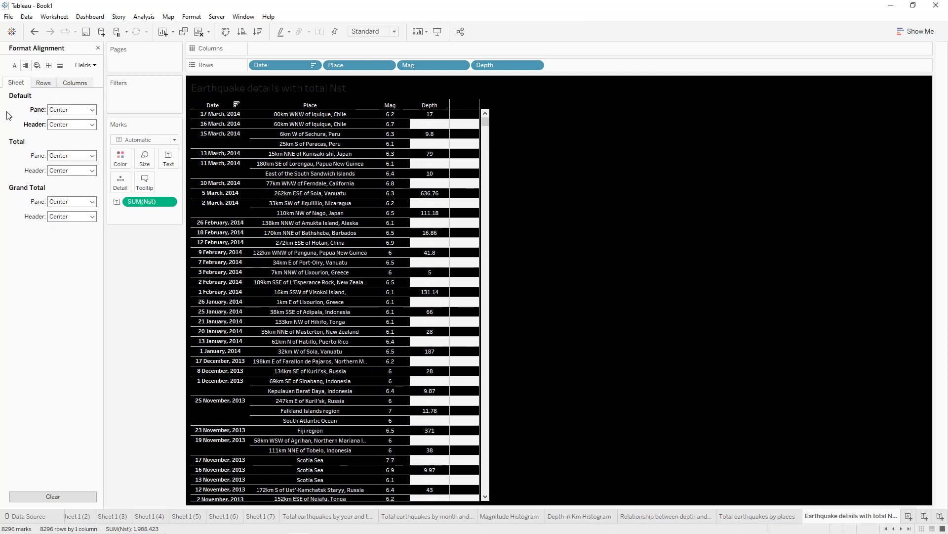
Set the default cell, pane and header borders of the table to white
click(52, 63)
click(61, 109)
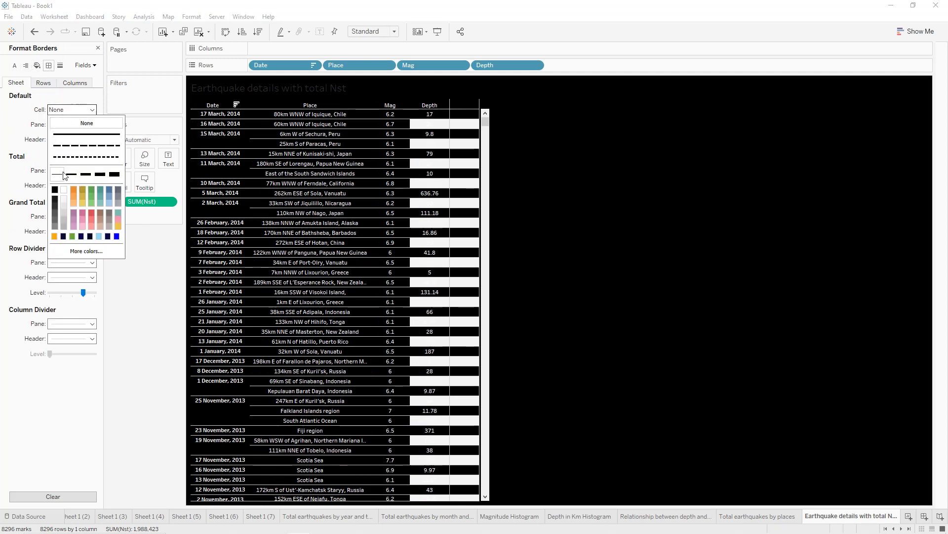
click(64, 190)
click(21, 138)
click(62, 125)
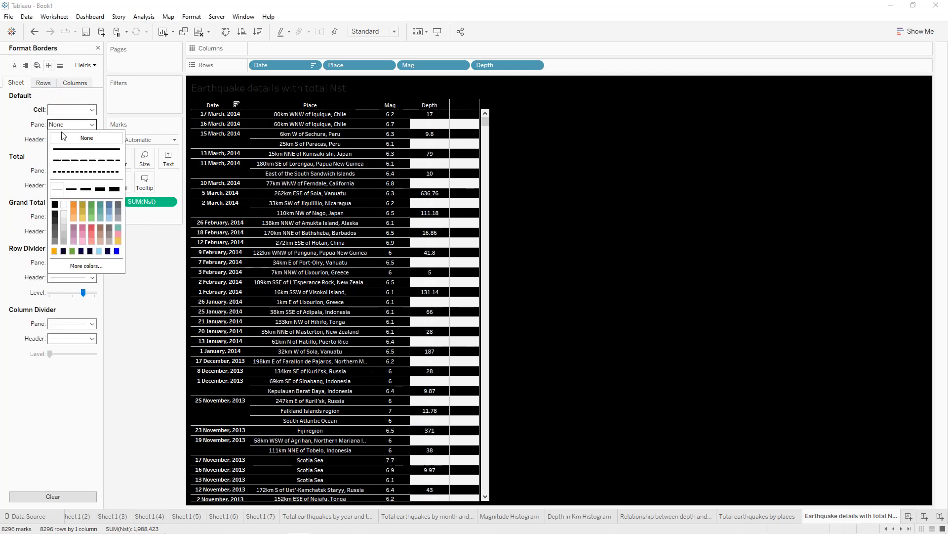
click(63, 204)
click(62, 140)
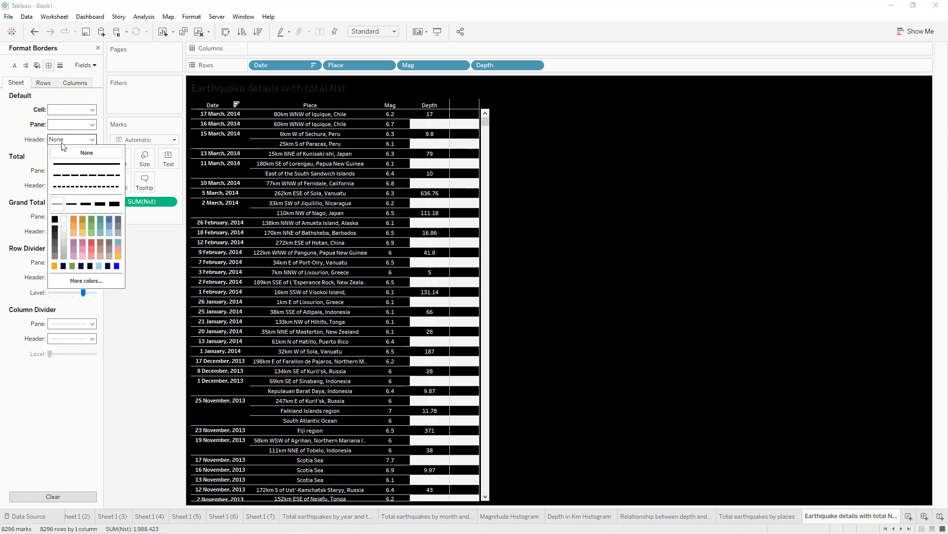
click(64, 222)
click(15, 186)
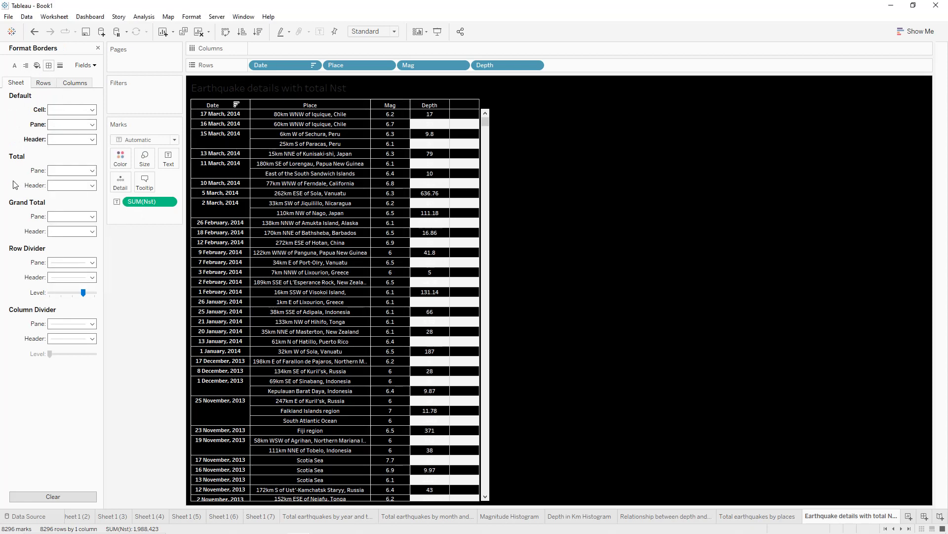
Colour the pane lines of the row divider and the column divider white
click(69, 263)
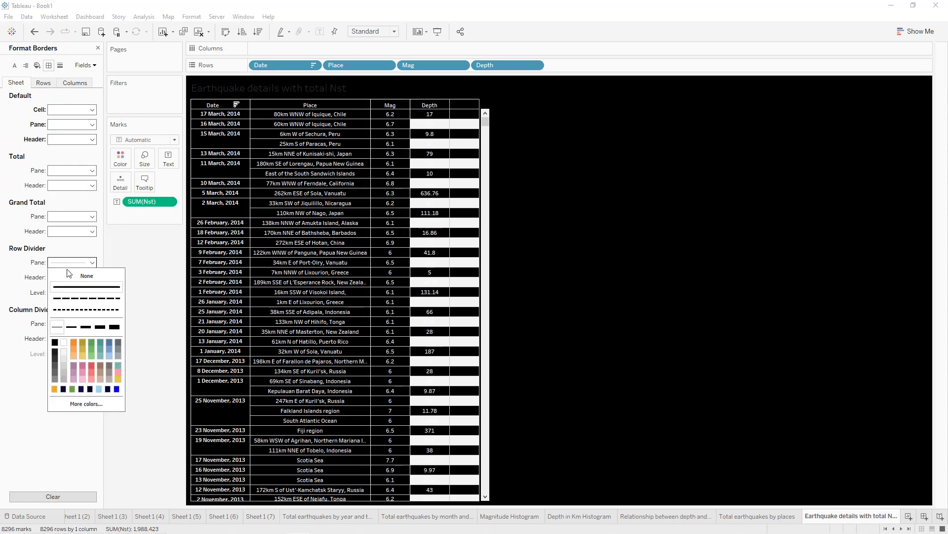
click(63, 342)
click(64, 324)
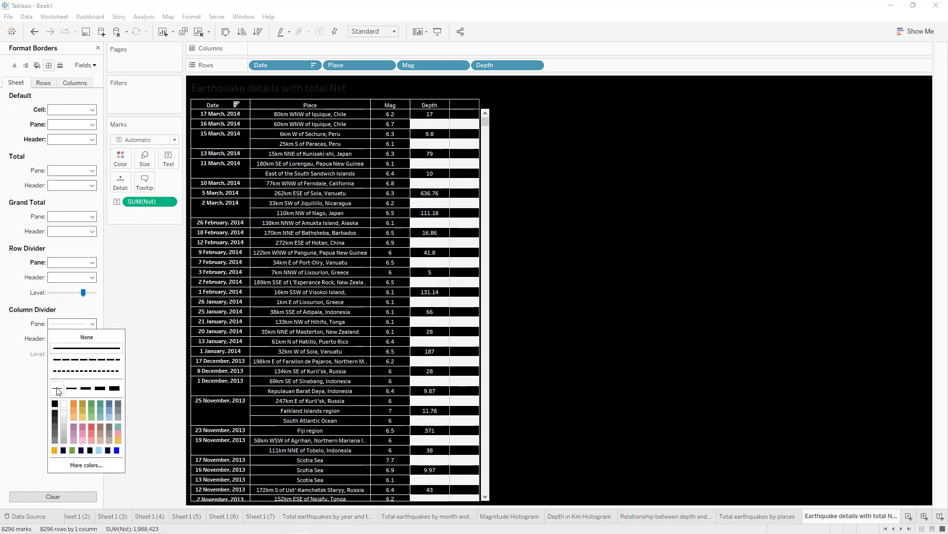
click(67, 402)
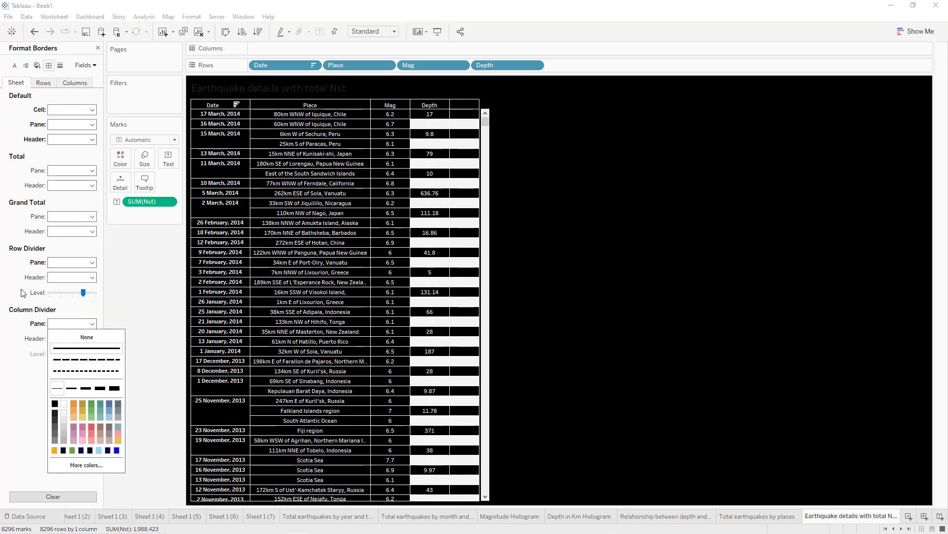
Set the row banding of the pane and header to dark grey and reduce the banding level to its minimum
click(37, 66)
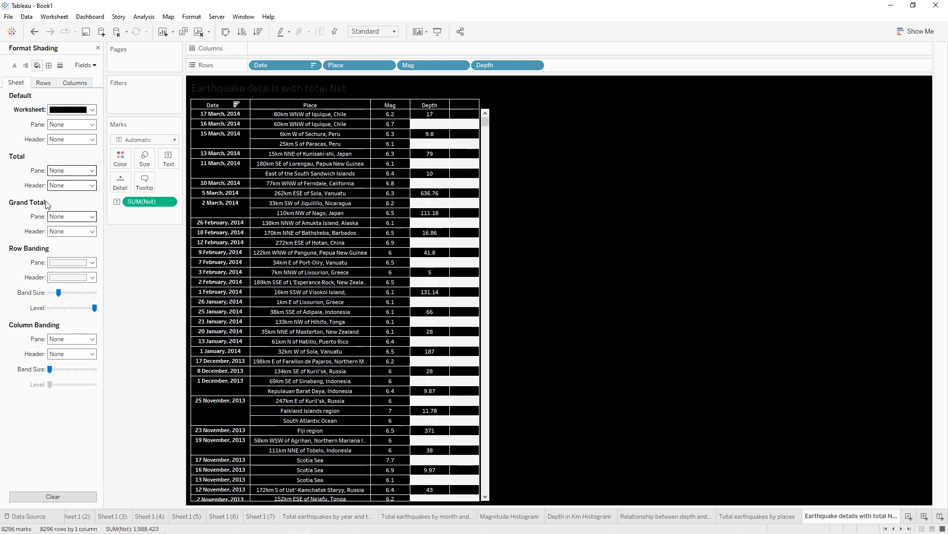
click(68, 277)
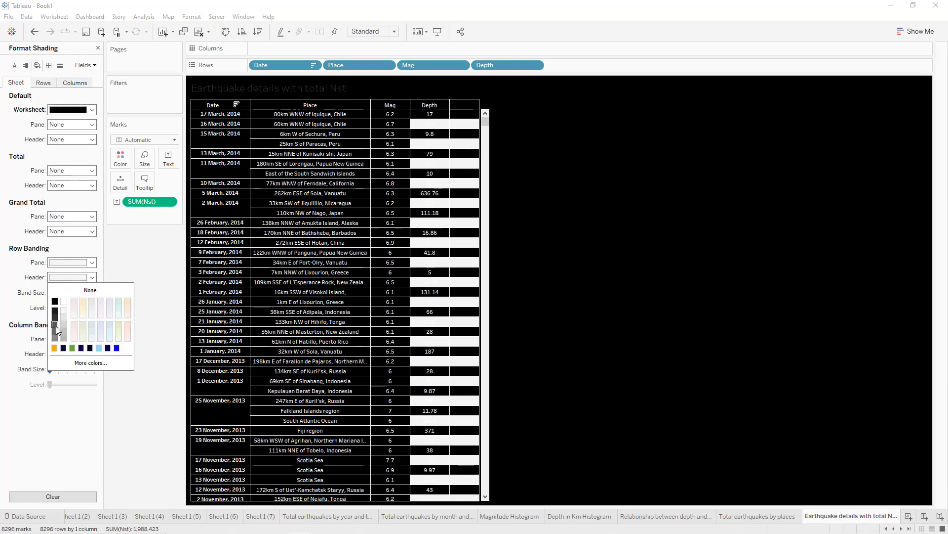
click(55, 325)
click(68, 263)
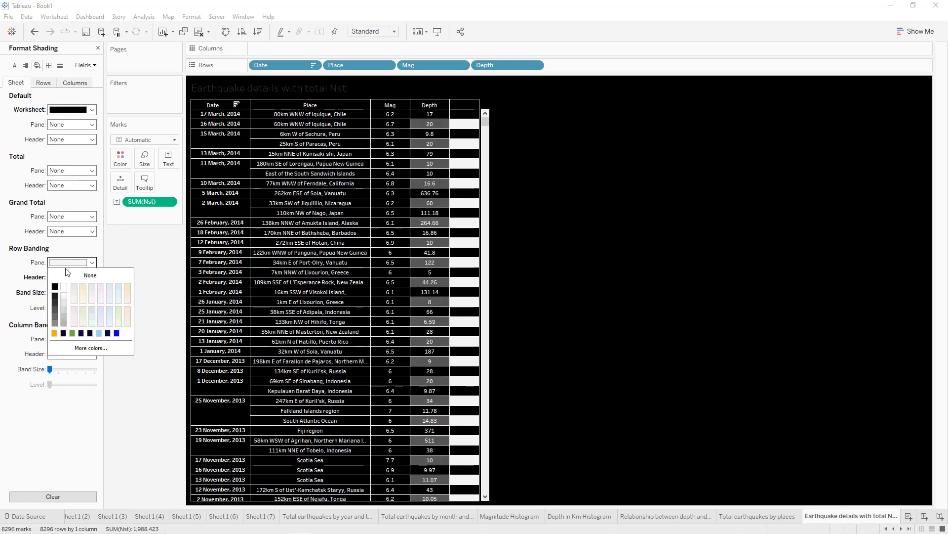
click(55, 310)
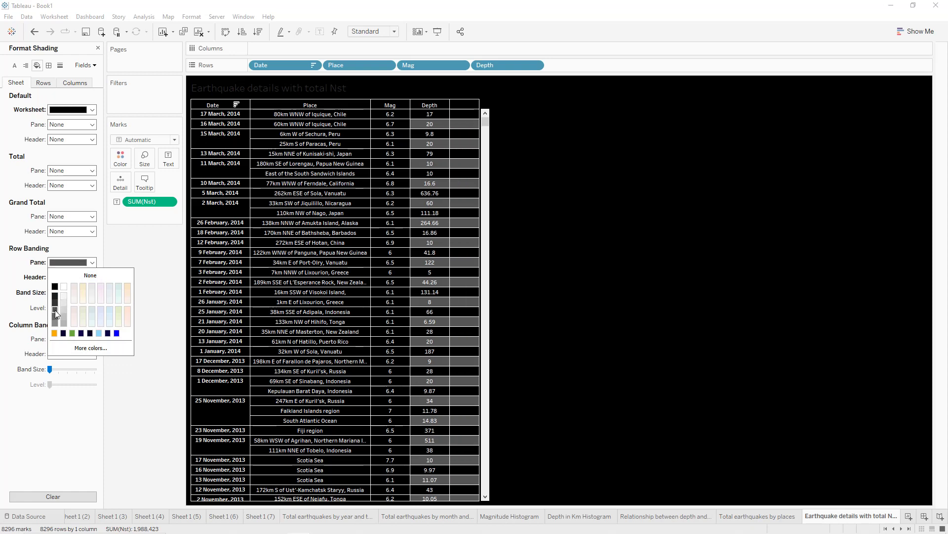
click(19, 275)
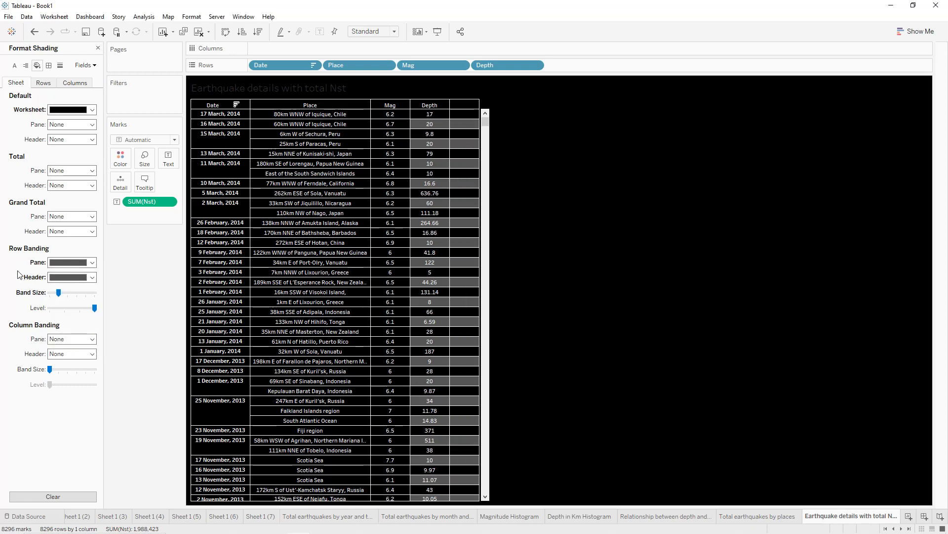
click(54, 311)
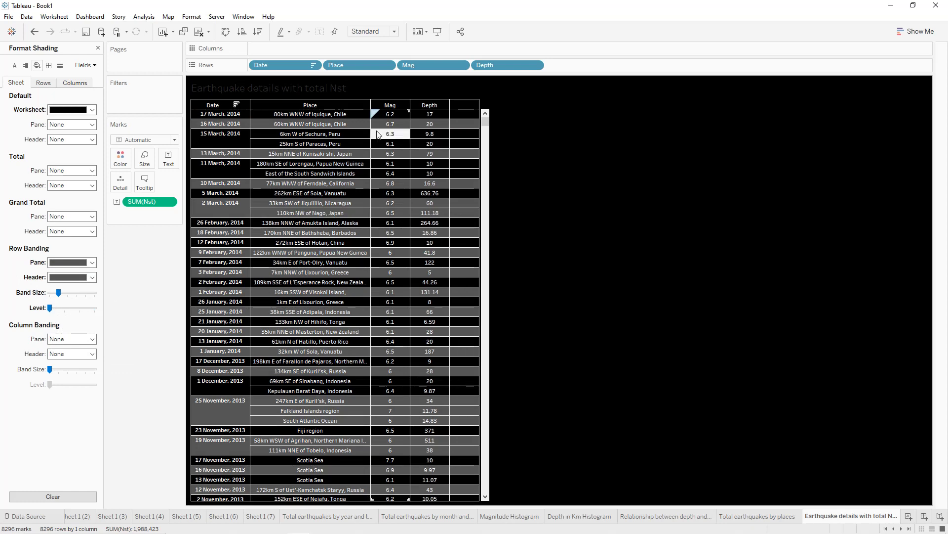
Format the worksheet title as white, bold, centred text at size 11
double_click(353, 96)
key(ctrl+a)
click(503, 195)
click(480, 194)
click(469, 203)
click(425, 194)
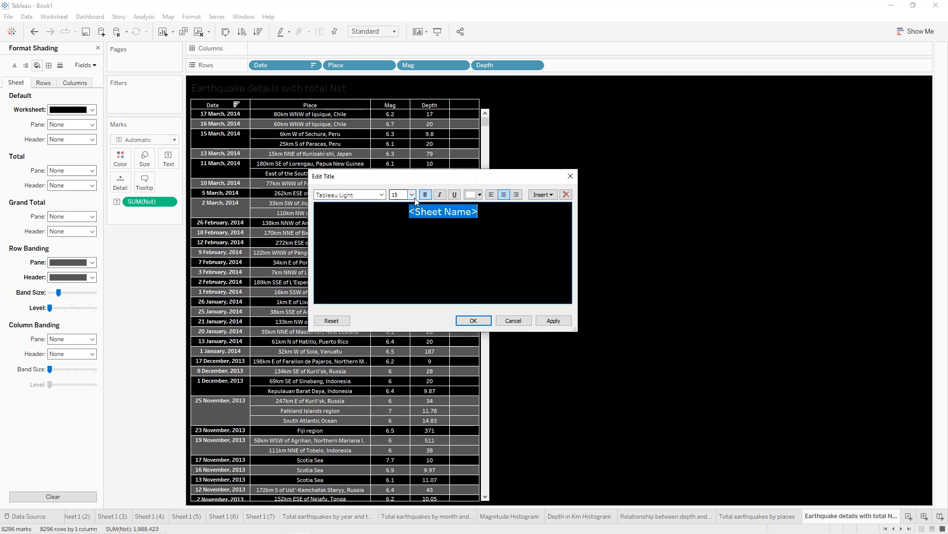
click(411, 195)
click(401, 225)
click(563, 322)
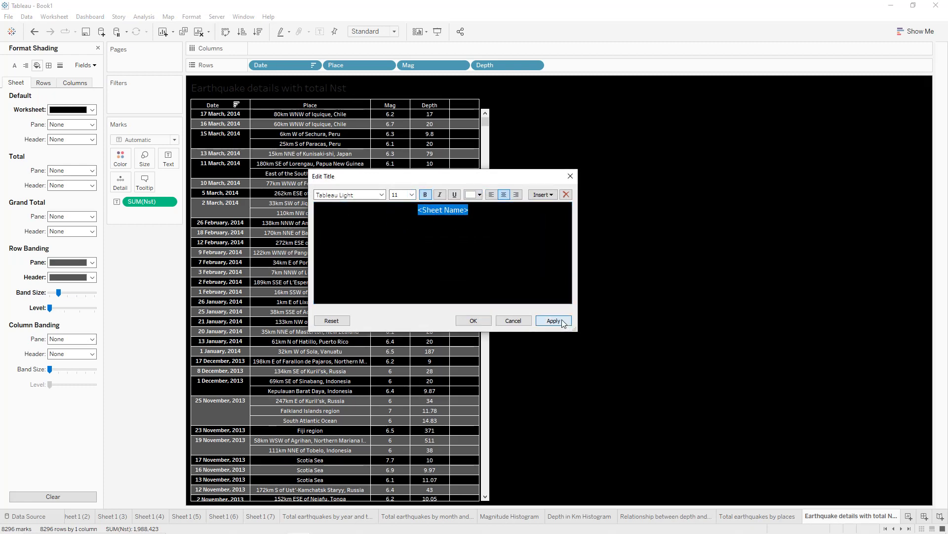
click(480, 320)
Put a white border around the worksheet title
right_click(541, 91)
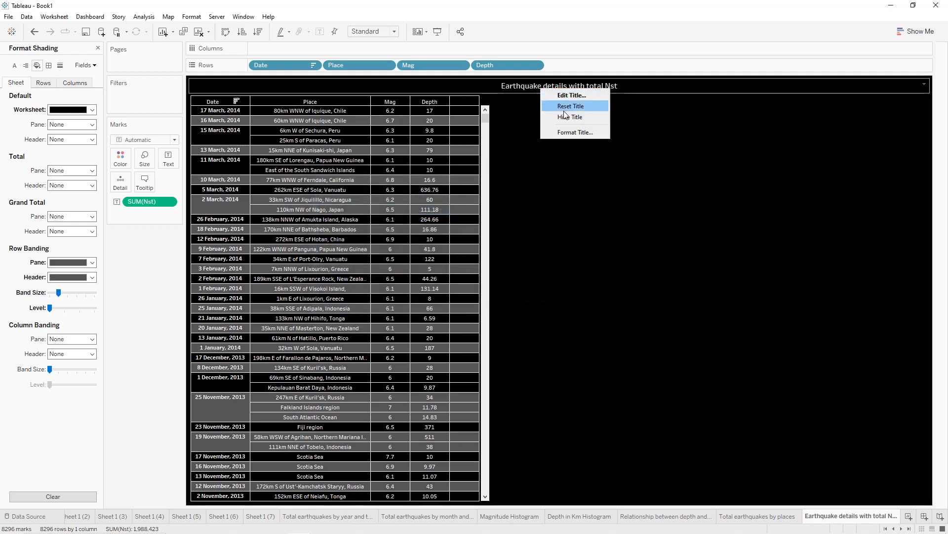
click(566, 130)
click(70, 98)
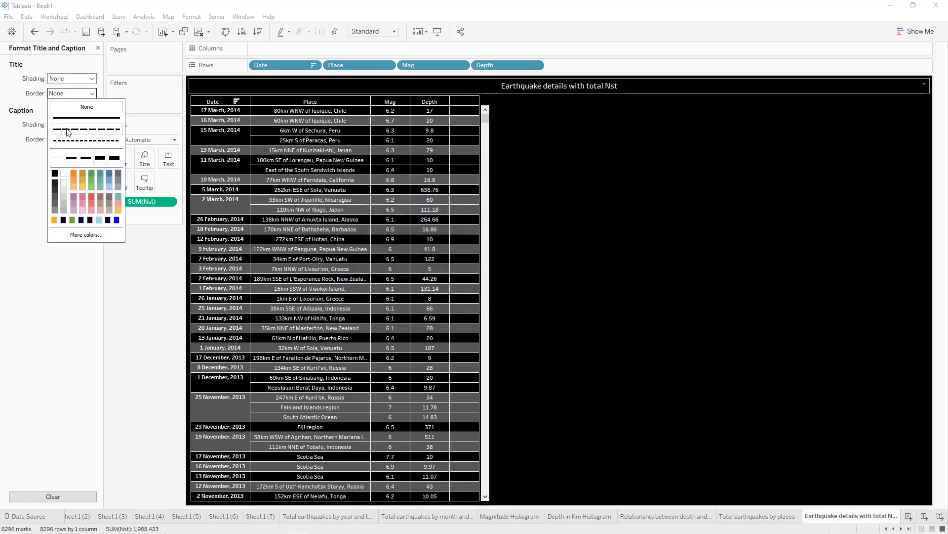
click(64, 174)
click(528, 147)
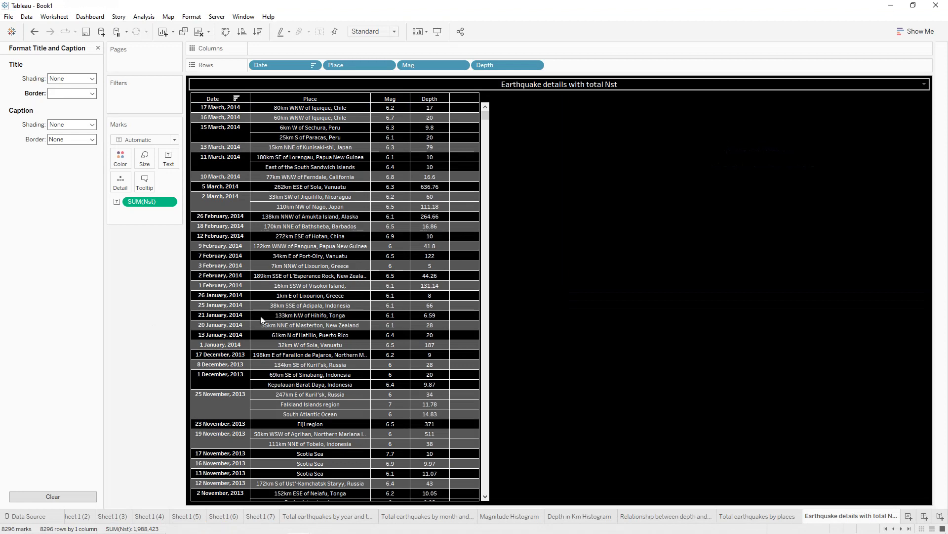
Create a new dashboard with a custom fixed size of 1850 x 1050 px
click(926, 516)
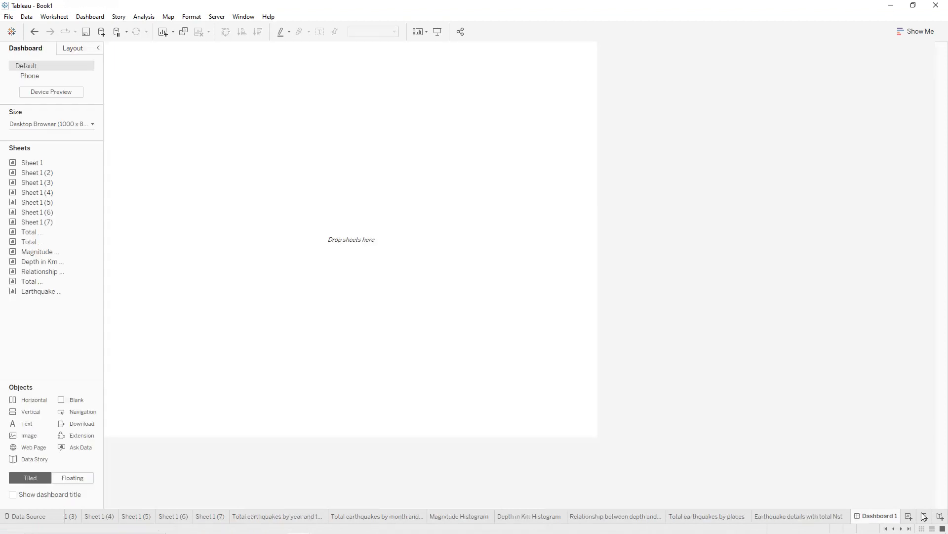
click(70, 127)
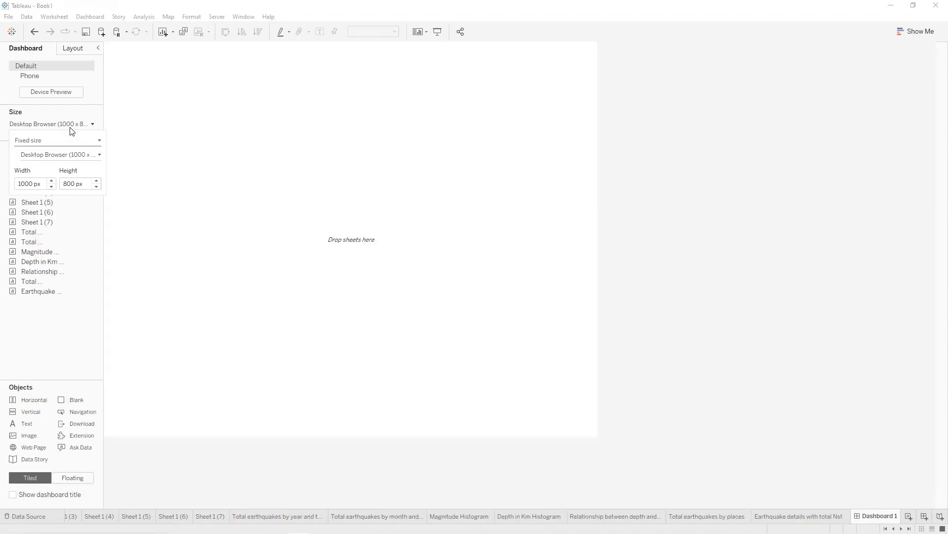
double_click(26, 185)
text(1)
click(75, 183)
double_click(73, 183)
text(1)
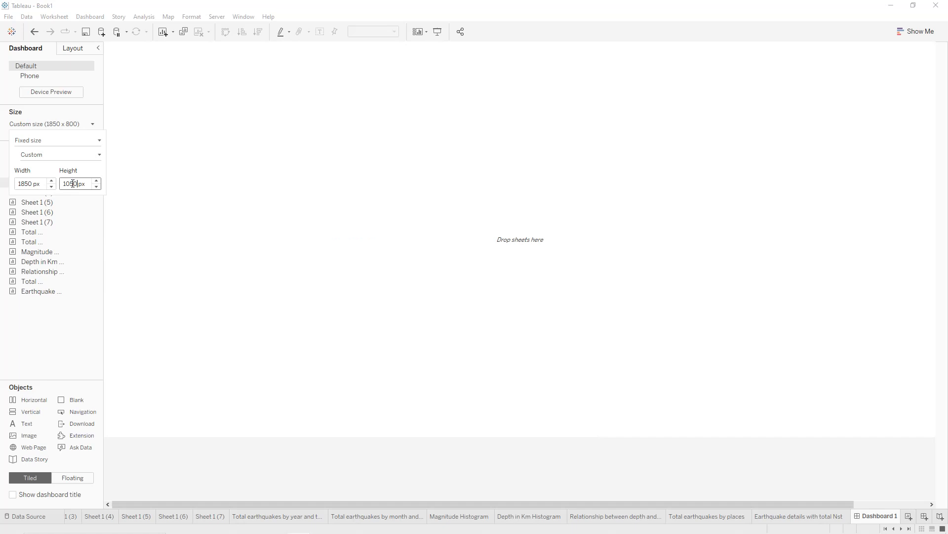
text(050)
click(74, 312)
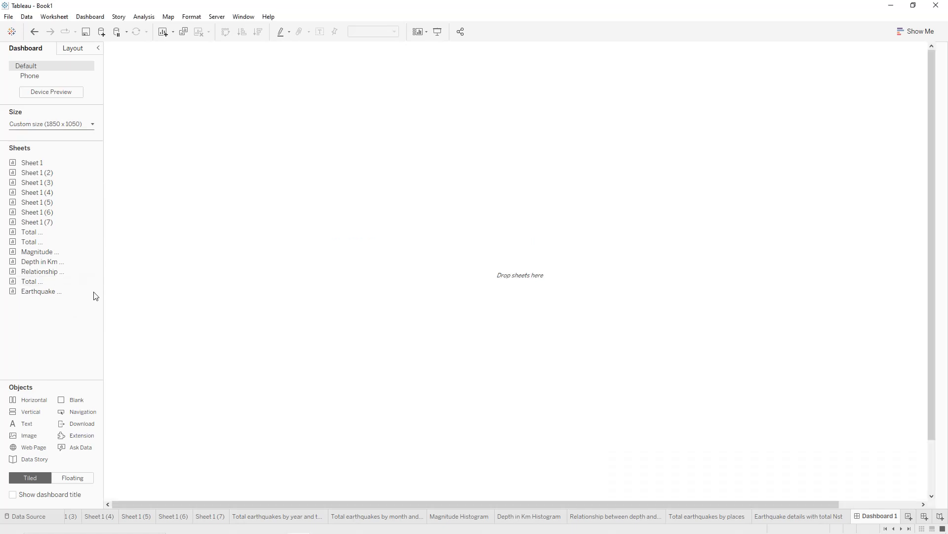
Place the total earthquakes by year area chart on the dashboard and add the Total earthquakes by places map to its right
mouse_move(38, 197)
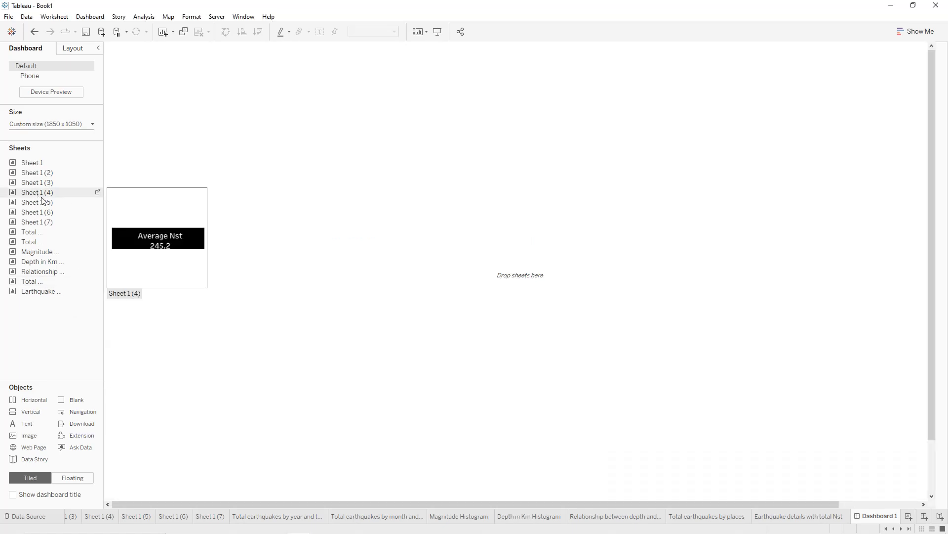
drag(40, 231, 211, 352)
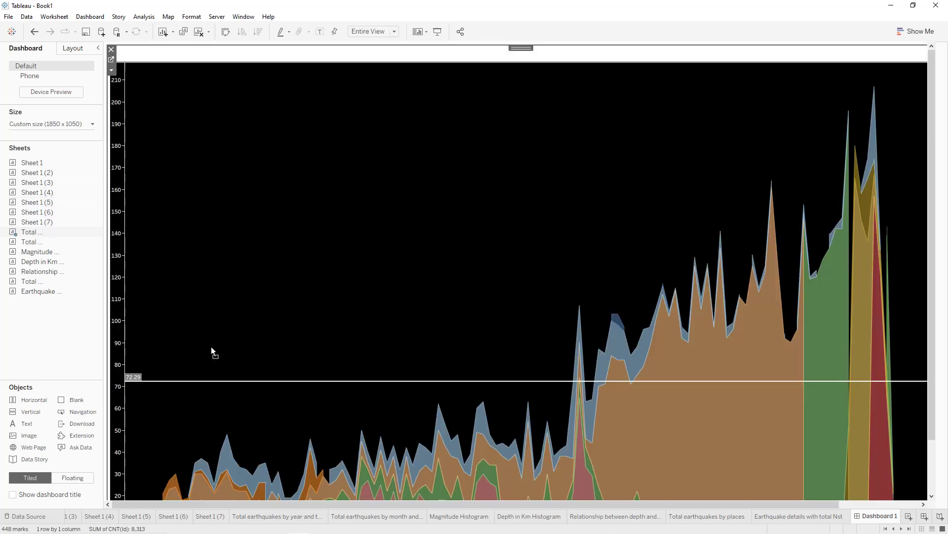
mouse_move(50, 254)
mouse_move(42, 283)
drag(42, 283, 718, 403)
drag(808, 387, 808, 387)
Add the depth and magnitude relationship scatter plot left of the area chart, and widen the area chart by narrowing the map
mouse_move(37, 285)
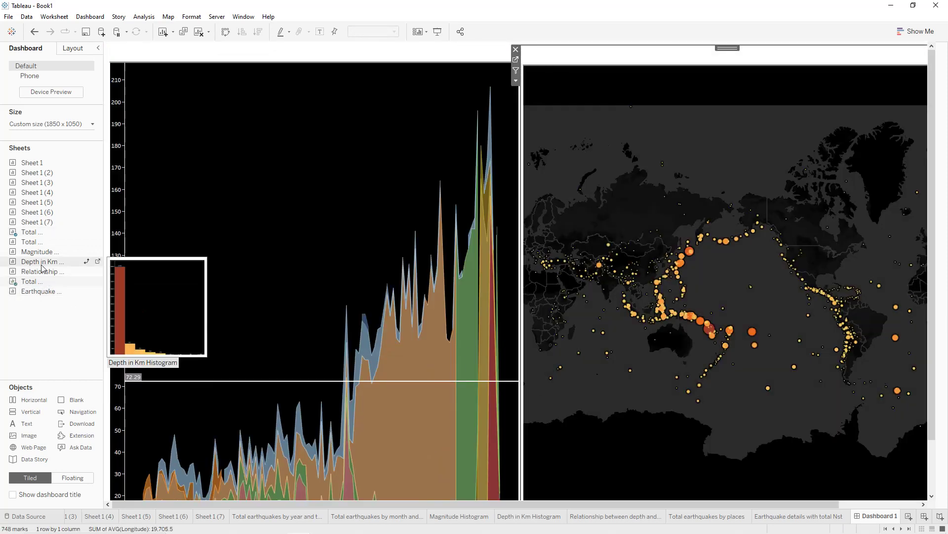
drag(39, 272, 167, 368)
drag(522, 341, 648, 341)
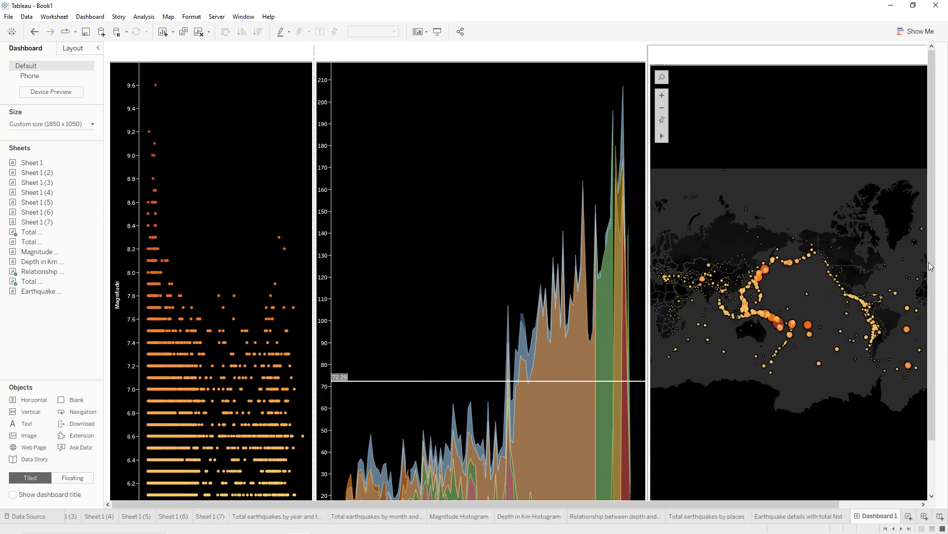
Stack the Magnitude Histogram above the scatter plot and insert the Depth in Km Histogram between the two
mouse_move(20, 226)
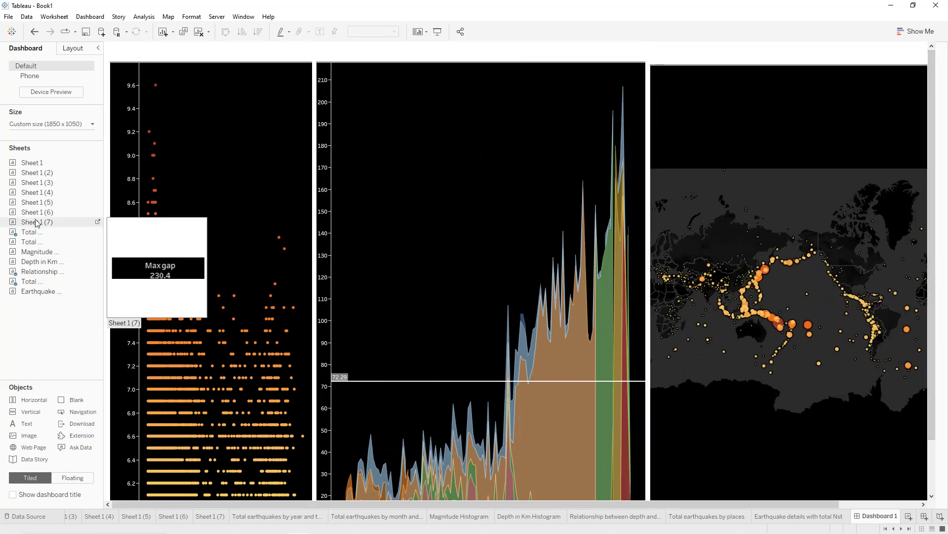
mouse_move(33, 253)
drag(32, 254, 189, 116)
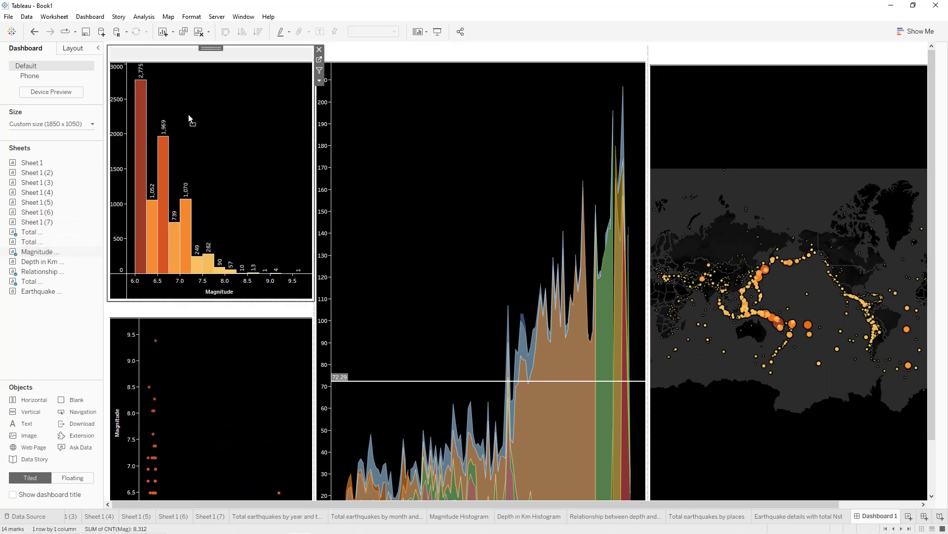
mouse_move(44, 263)
drag(44, 264, 194, 259)
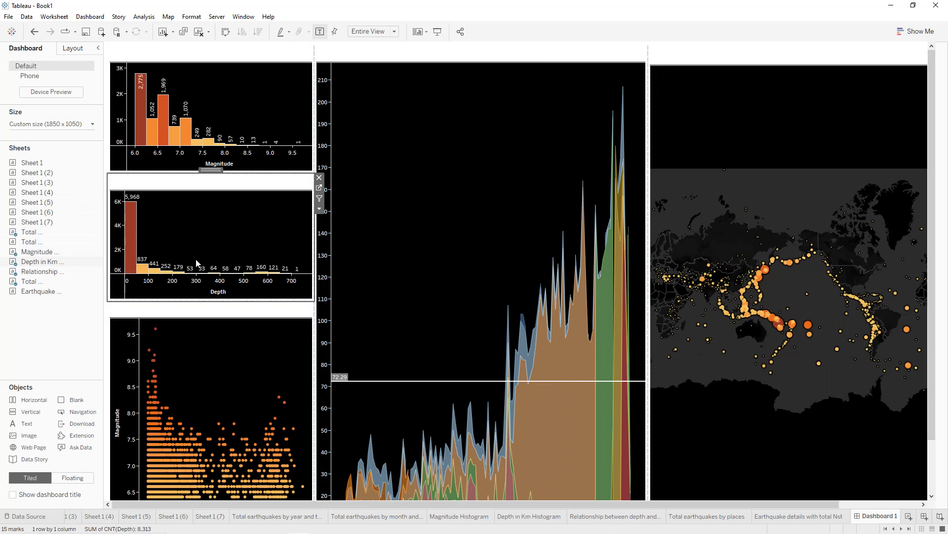
Set the dashboard's default shading to black
click(98, 18)
click(97, 85)
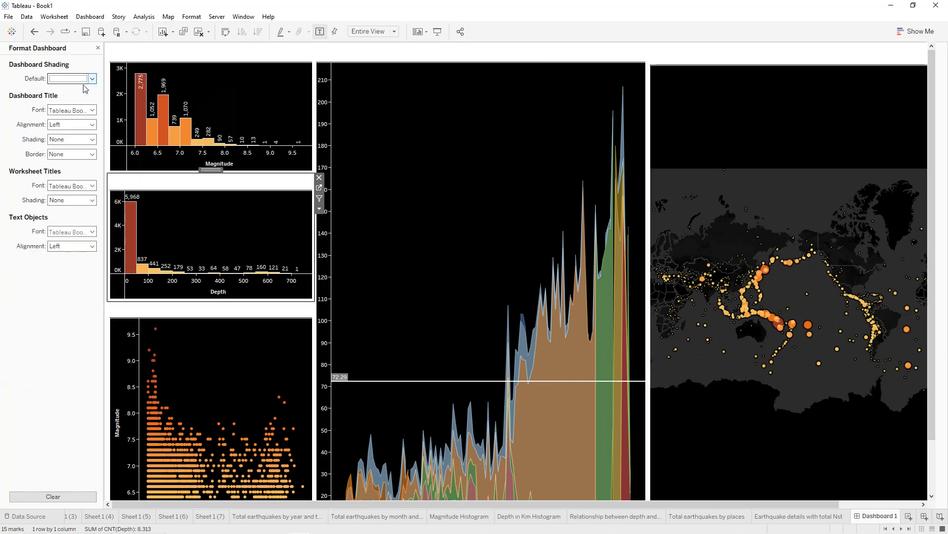
click(92, 79)
click(59, 102)
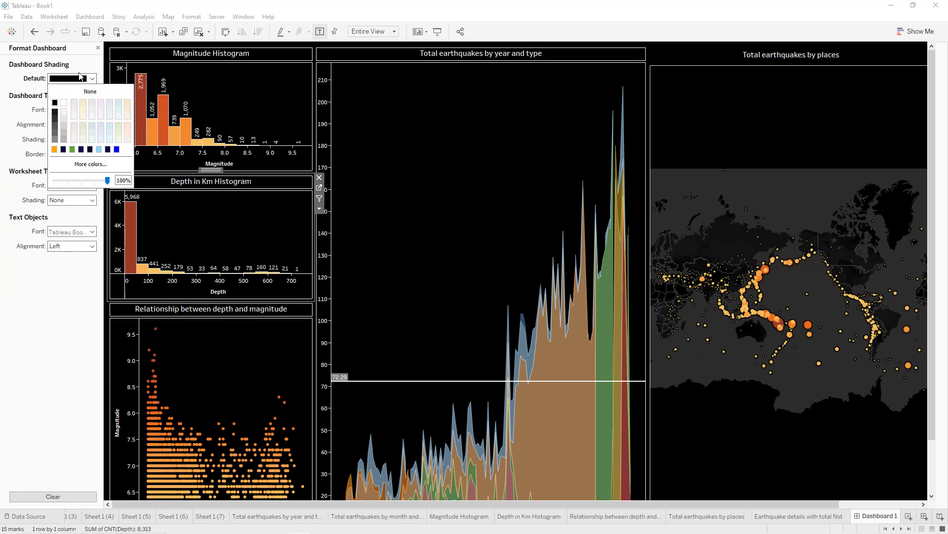
click(98, 48)
click(98, 48)
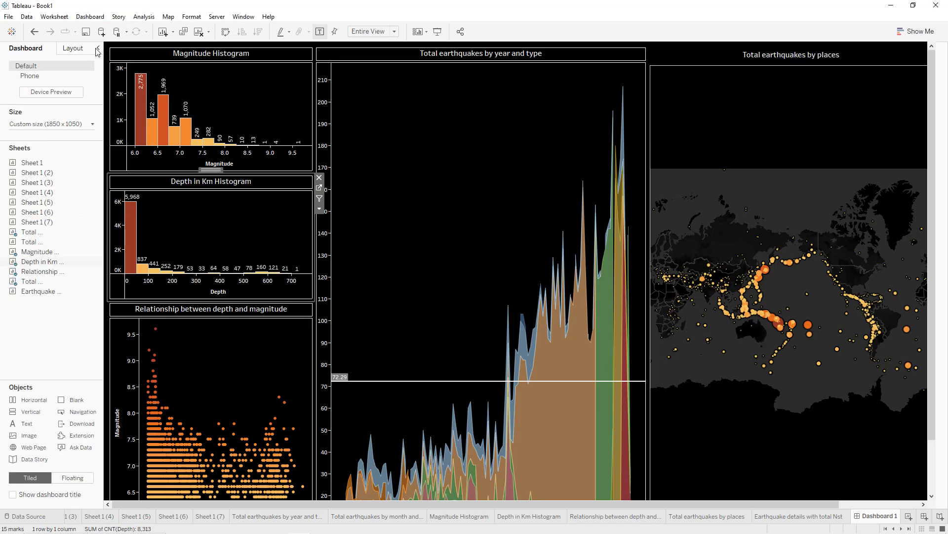
Add the Total earthquakes by month and type chart above the places map and make it taller
mouse_move(43, 243)
mouse_move(43, 243)
mouse_down()
mouse_move(636, 180)
mouse_move(782, 142)
mouse_up()
drag(795, 138, 795, 138)
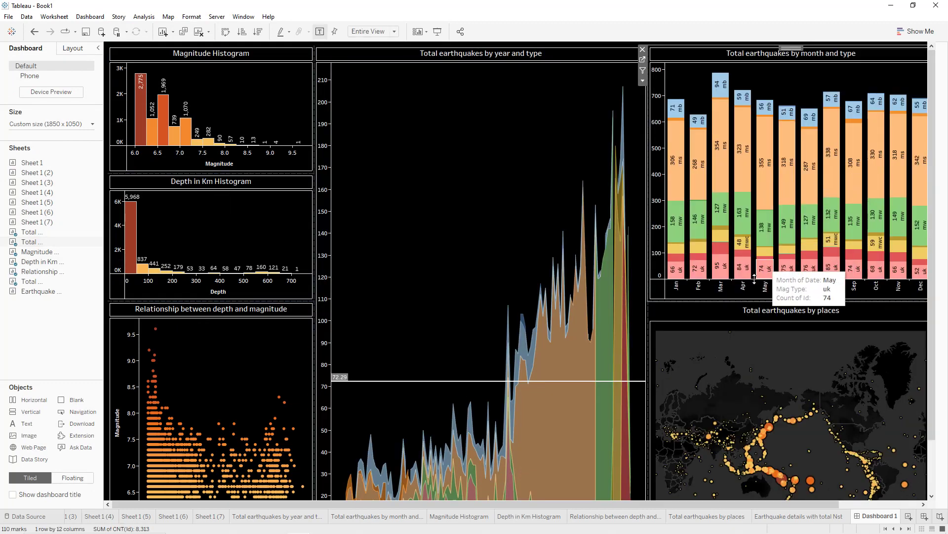
scroll(740, 271, down, 2)
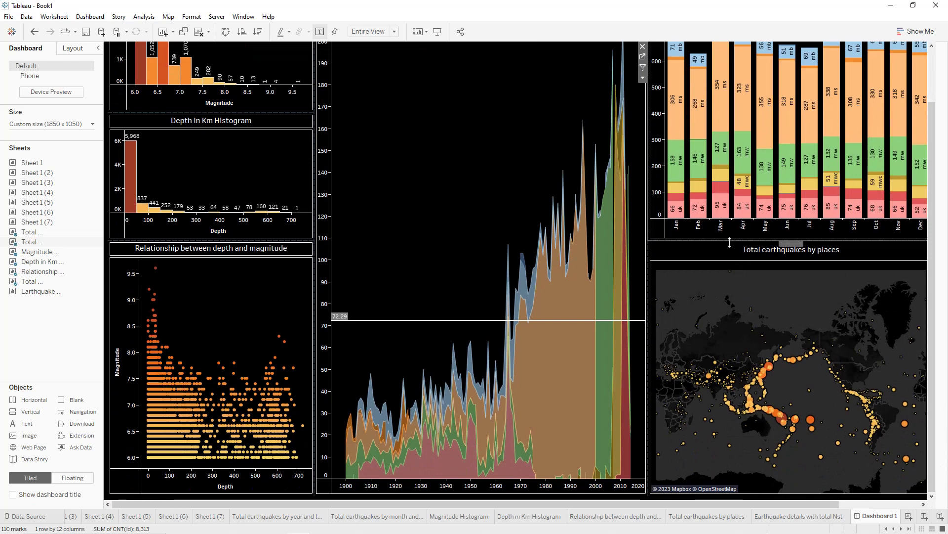
drag(728, 272, 728, 305)
Make the Count of Id color legend floating and place it over the upper part of the places map
scroll(889, 497, right, 3)
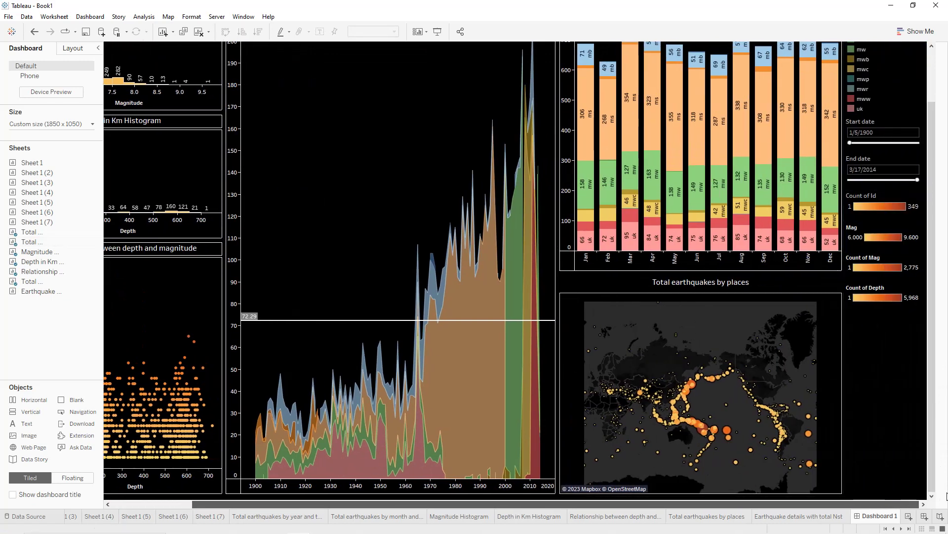
click(894, 257)
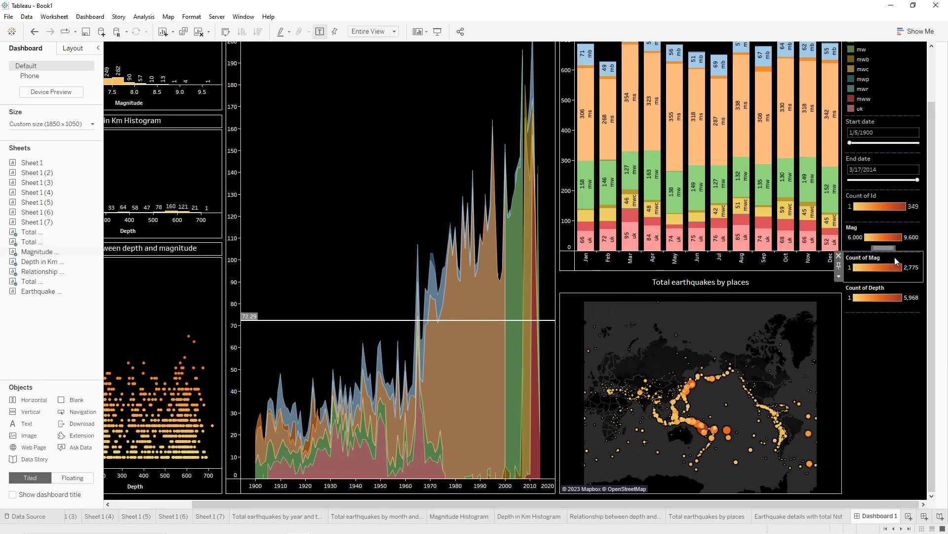
click(906, 199)
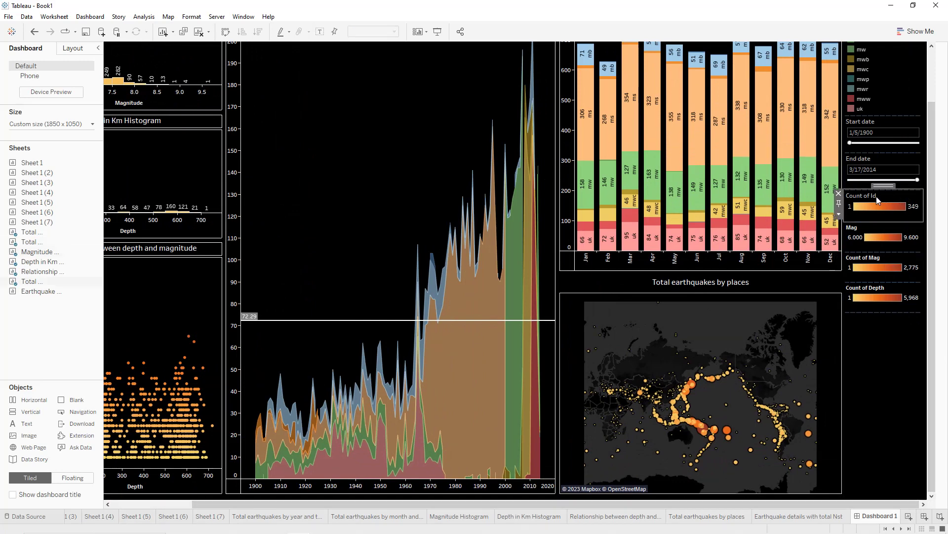
click(841, 213)
click(865, 303)
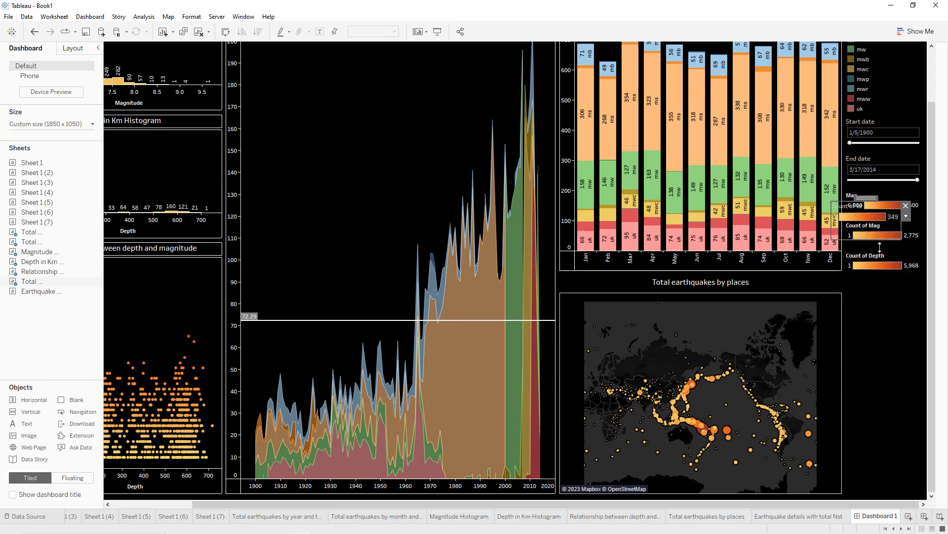
drag(867, 197, 797, 294)
Make the Mag Type legend floating and place it over the empty area beside the yearly area chart's axis
click(885, 127)
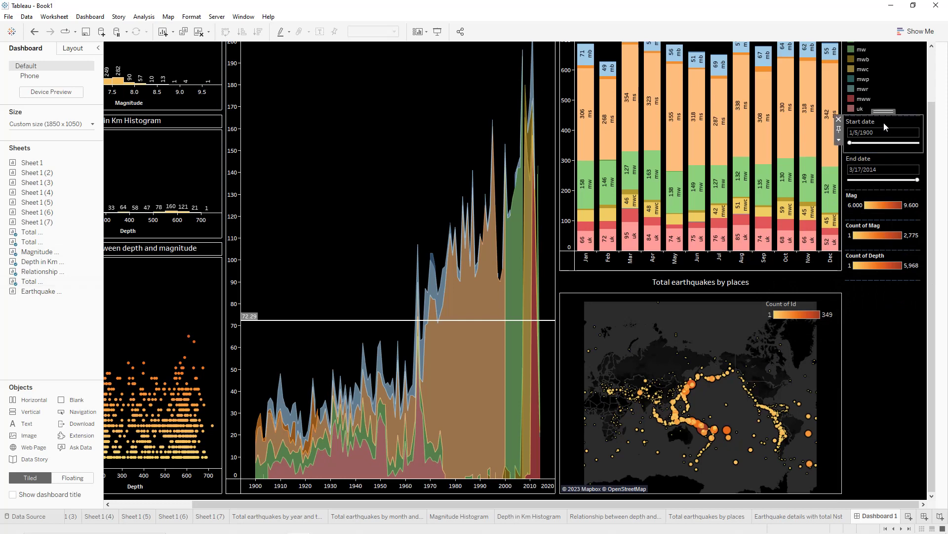
click(893, 75)
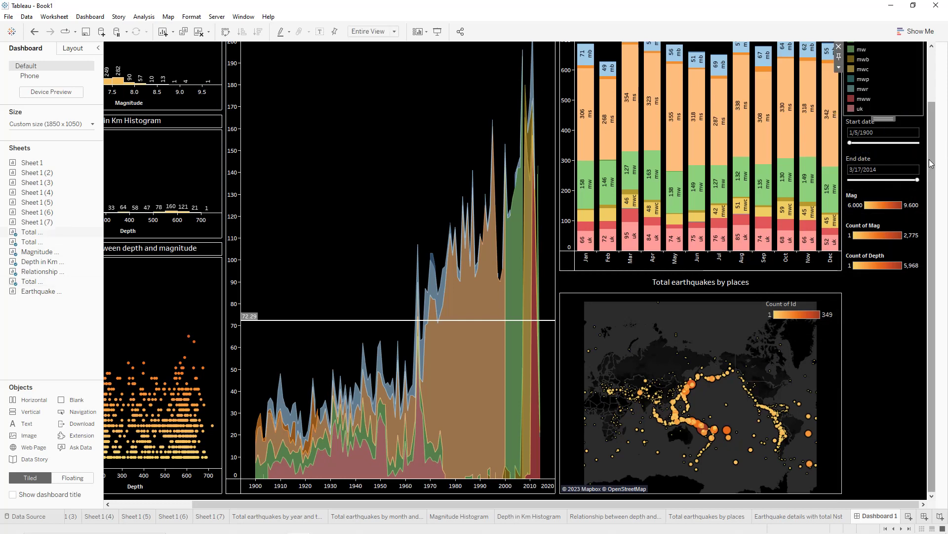
scroll(932, 163, up, 2)
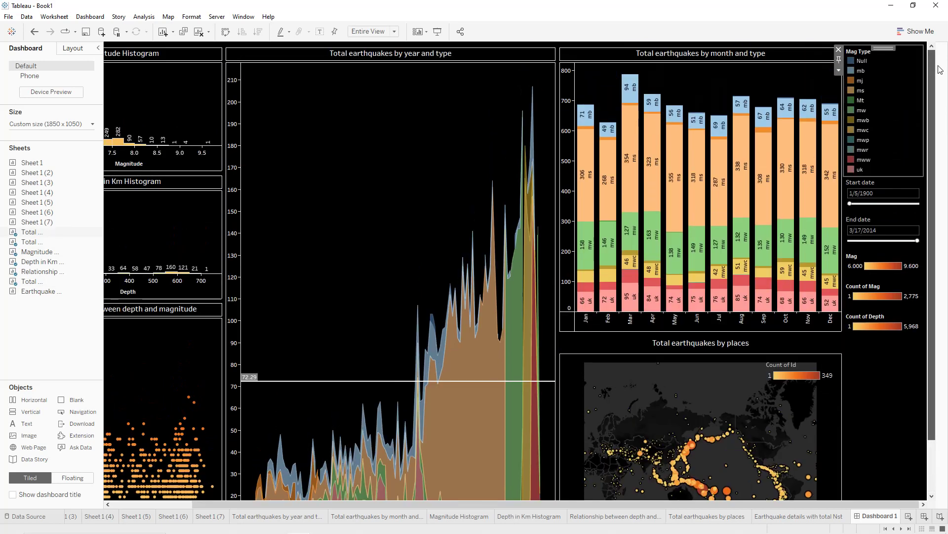
click(838, 70)
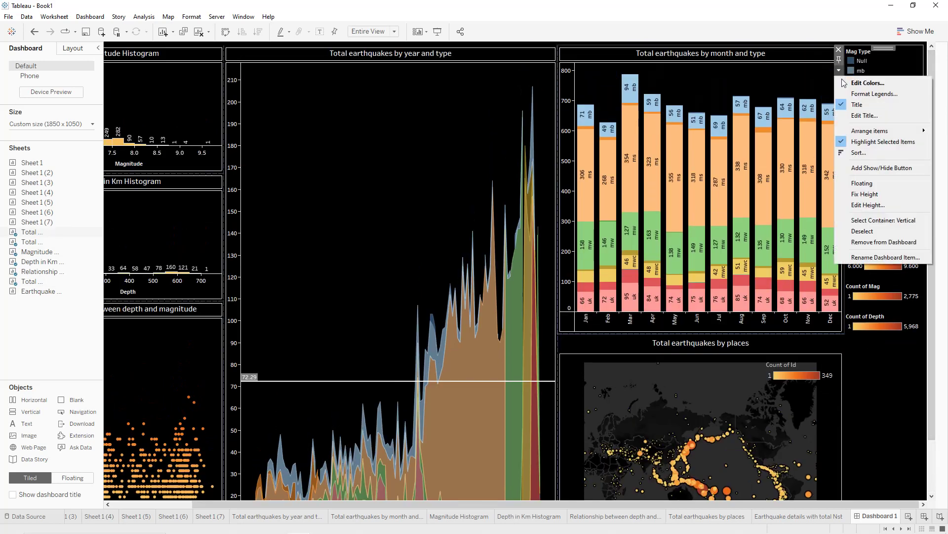
click(862, 182)
drag(857, 71, 296, 316)
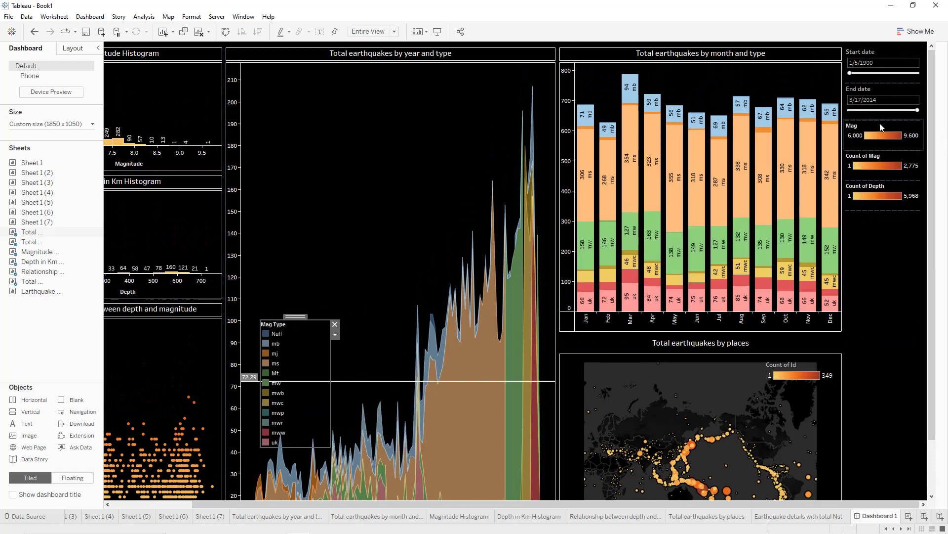
Remove the Mag, Count of Mag and Count of Depth legends from the dashboard
click(882, 127)
click(841, 124)
click(861, 126)
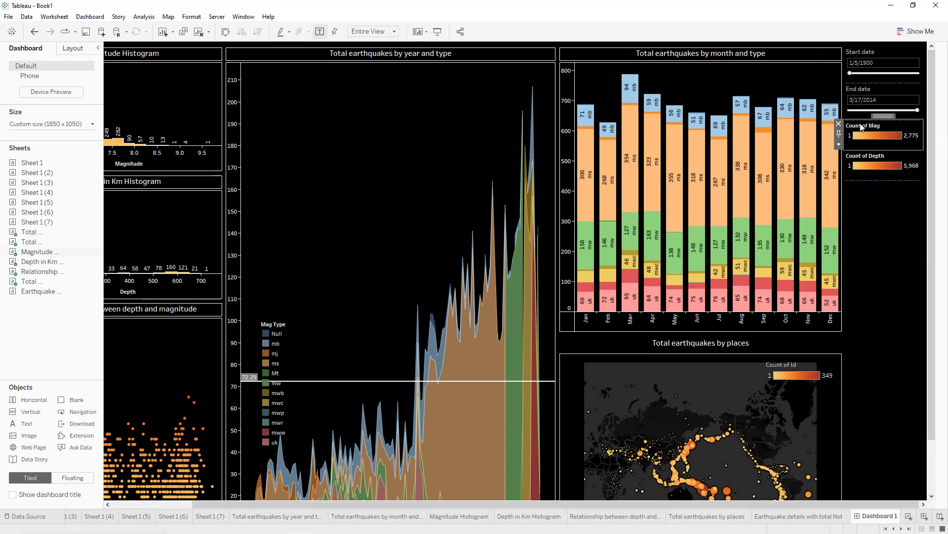
click(839, 124)
click(865, 127)
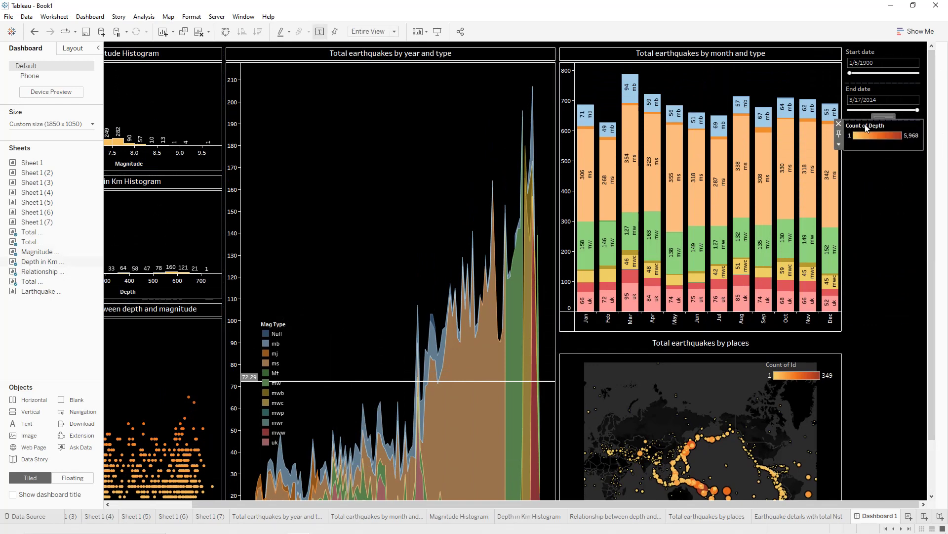
click(838, 123)
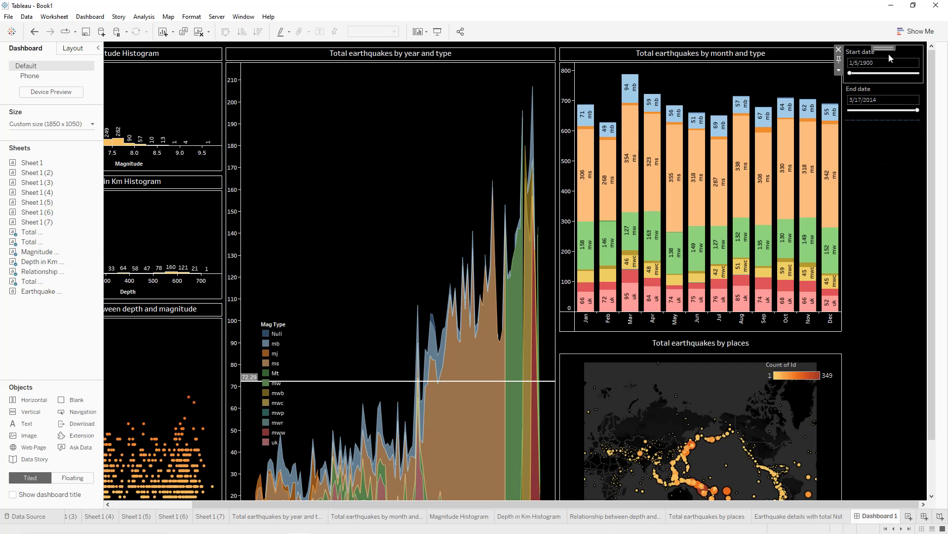
Move the Start date parameter into a full-width row above all charts and shrink that row to a thin strip
drag(884, 48, 406, 54)
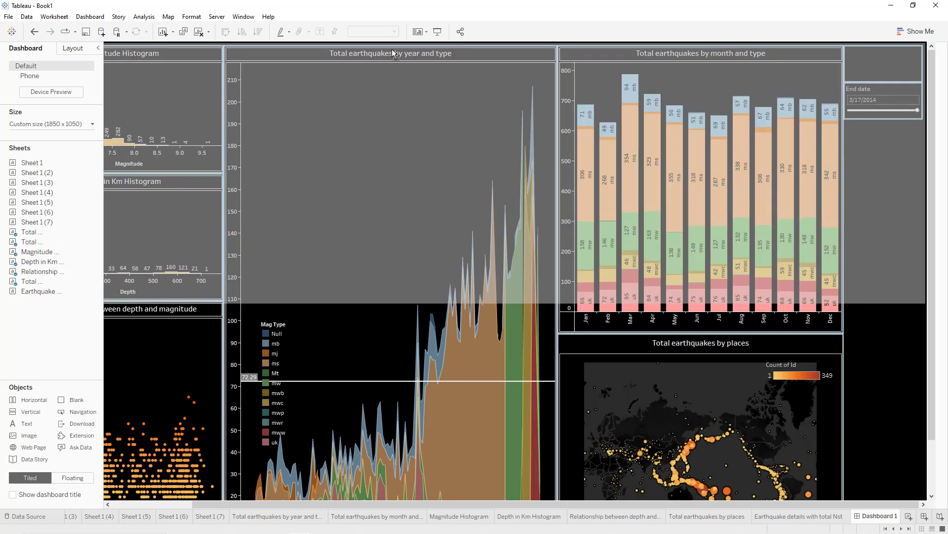
drag(344, 53, 343, 49)
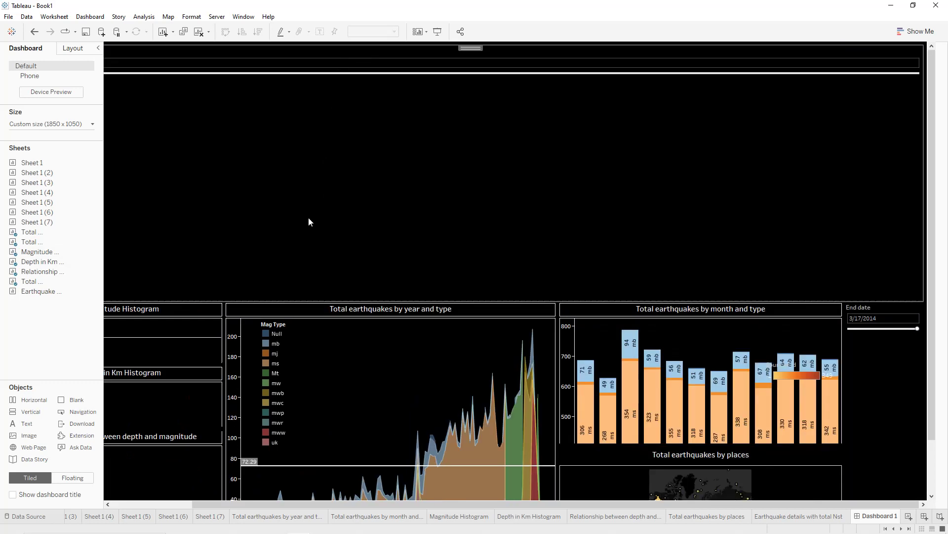
drag(305, 301, 308, 151)
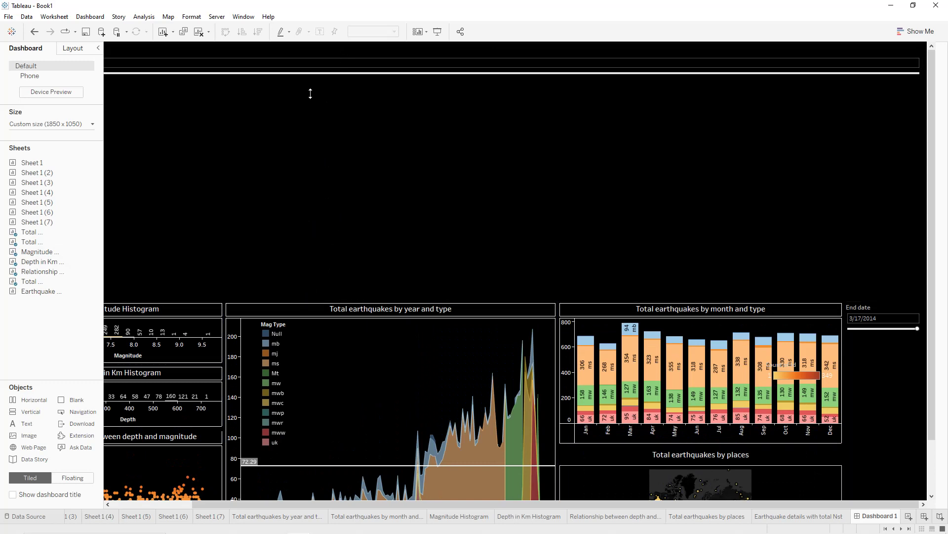
drag(310, 83, 311, 83)
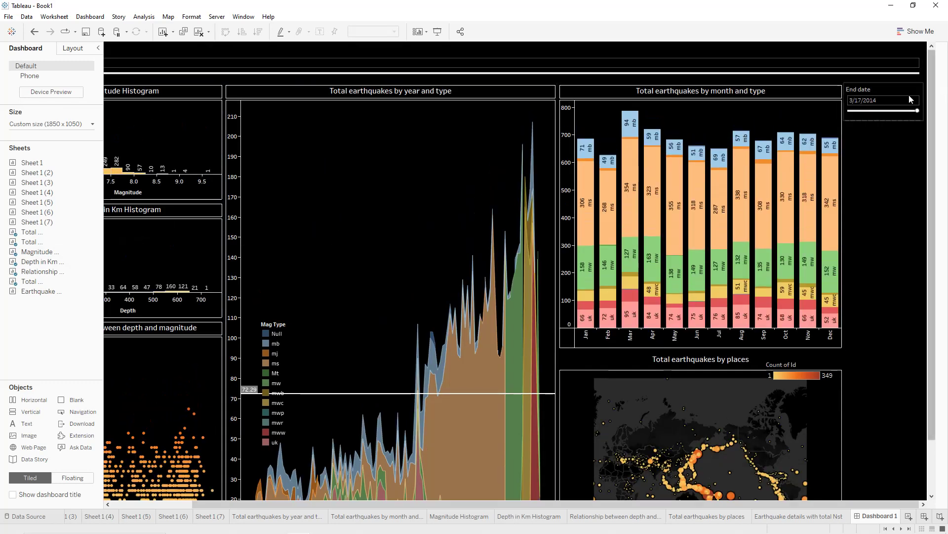
Place the End date parameter beside Start date in the strip above the charts, and collapse the side pane
click(889, 89)
drag(889, 88, 836, 61)
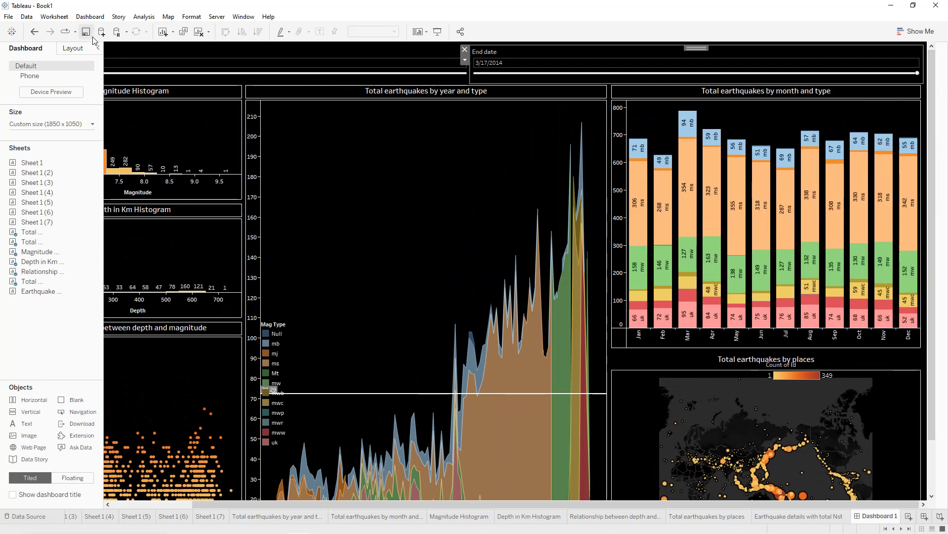
click(98, 49)
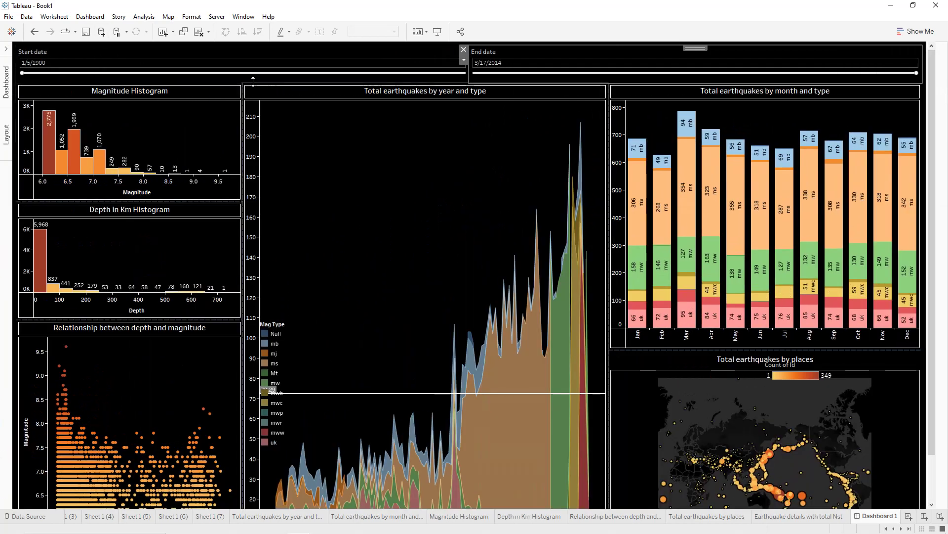
Format the date parameters with a solid white body border and a bold white body font
click(474, 60)
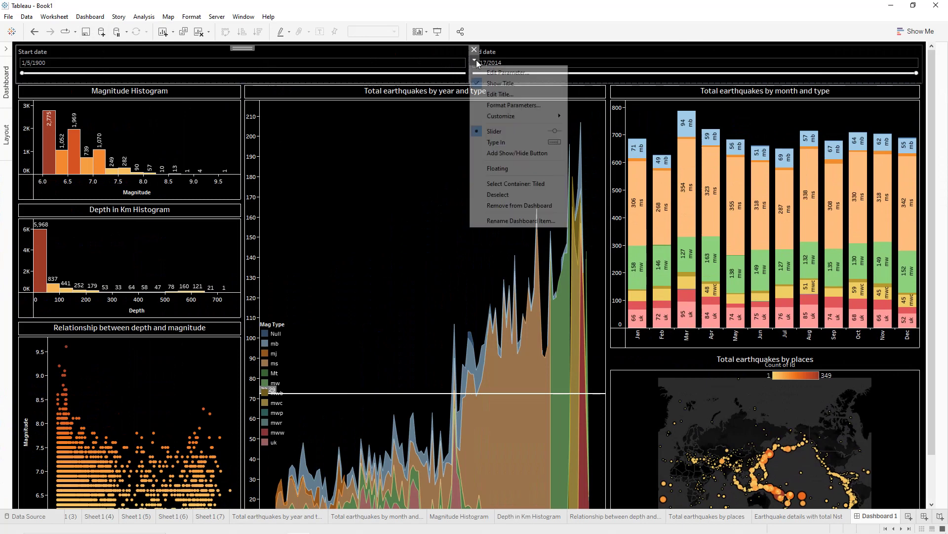
click(493, 104)
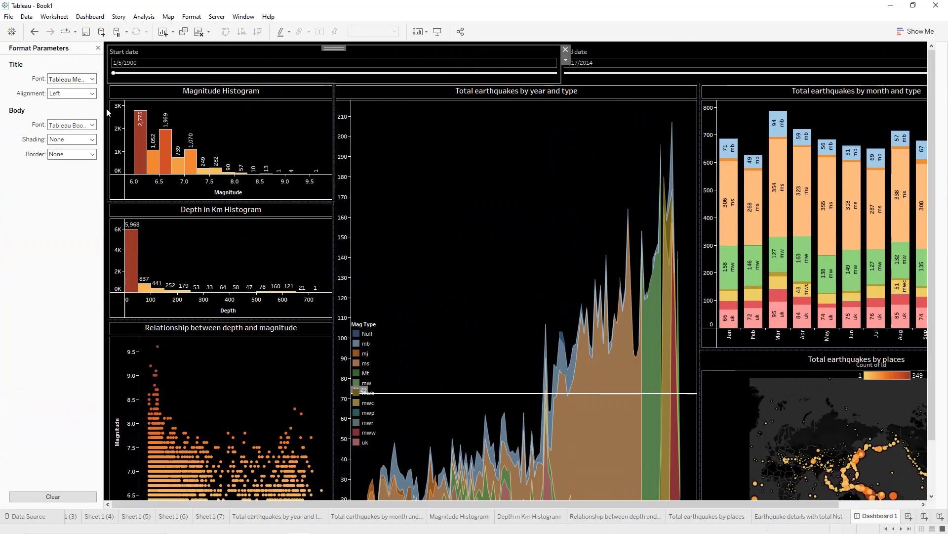
click(64, 153)
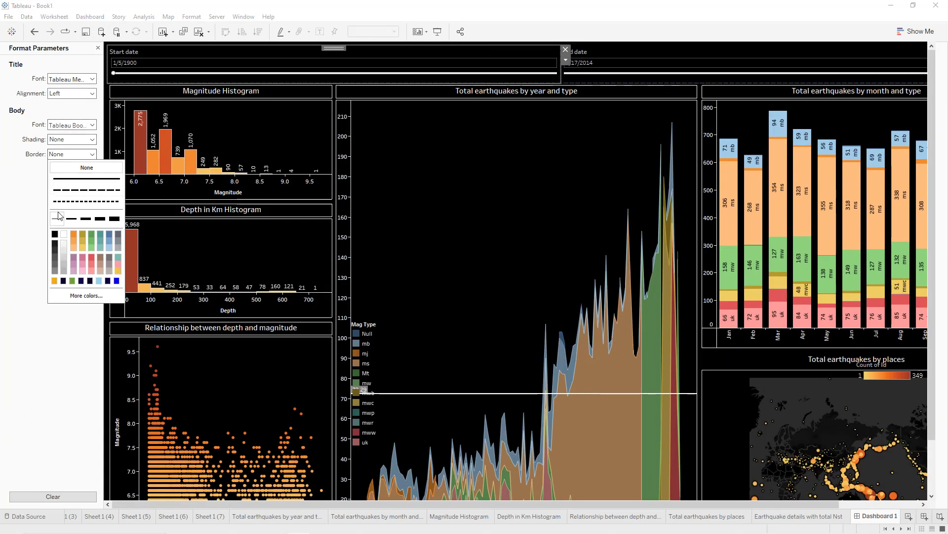
click(61, 233)
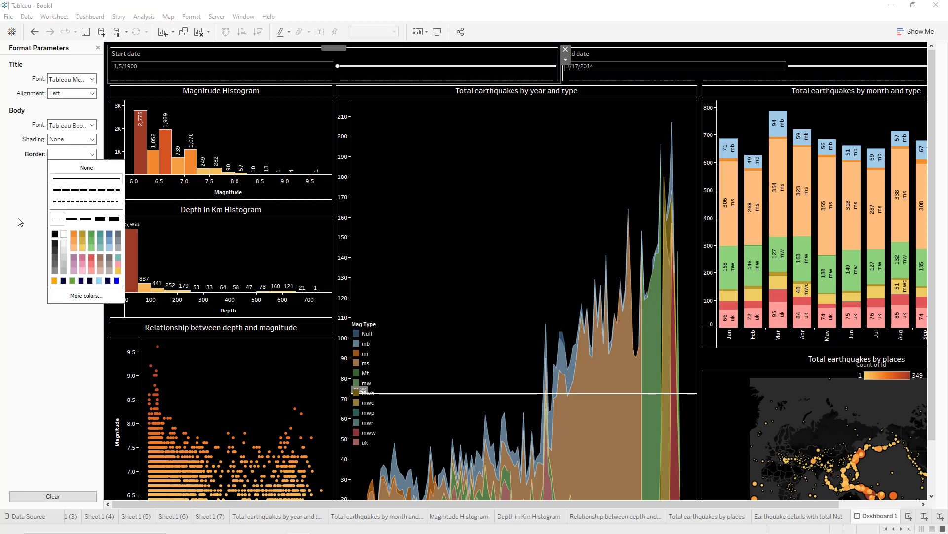
click(57, 129)
click(63, 167)
click(72, 152)
click(63, 167)
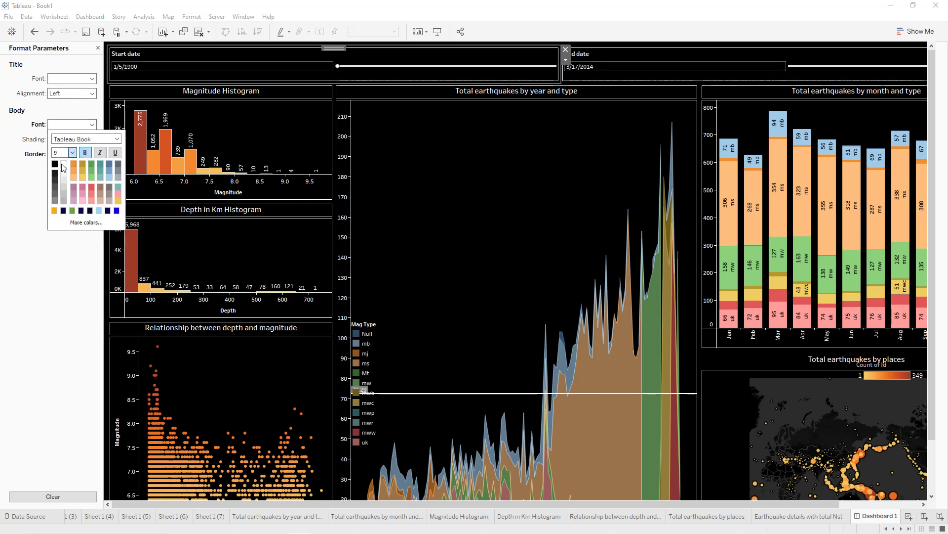
click(13, 136)
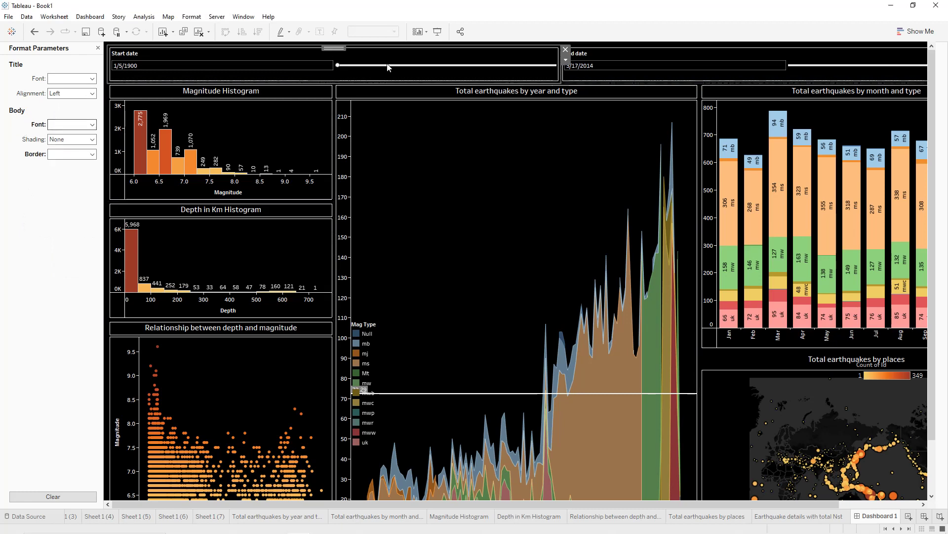
Reduce the height of the Start date and End date row slightly, and close the parameter formatting
click(392, 78)
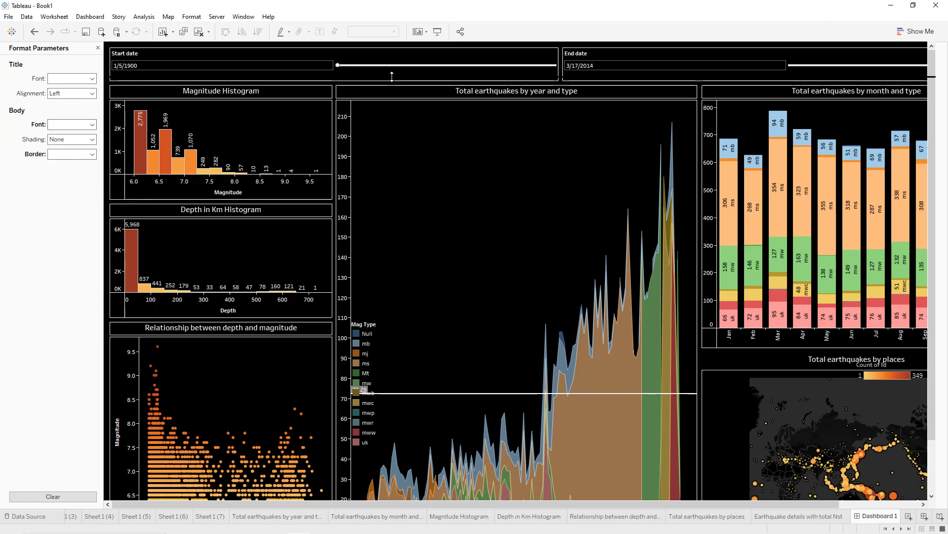
drag(392, 76, 392, 72)
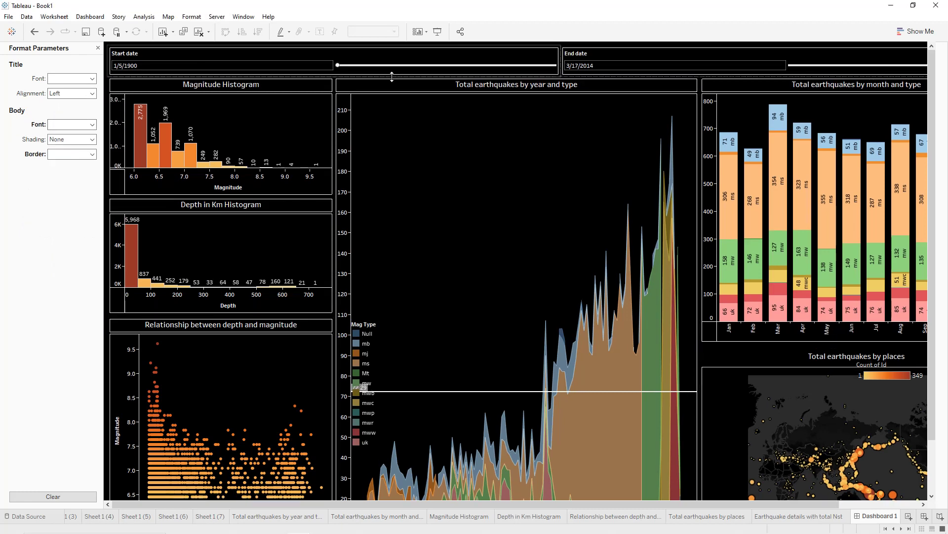
click(97, 48)
click(98, 48)
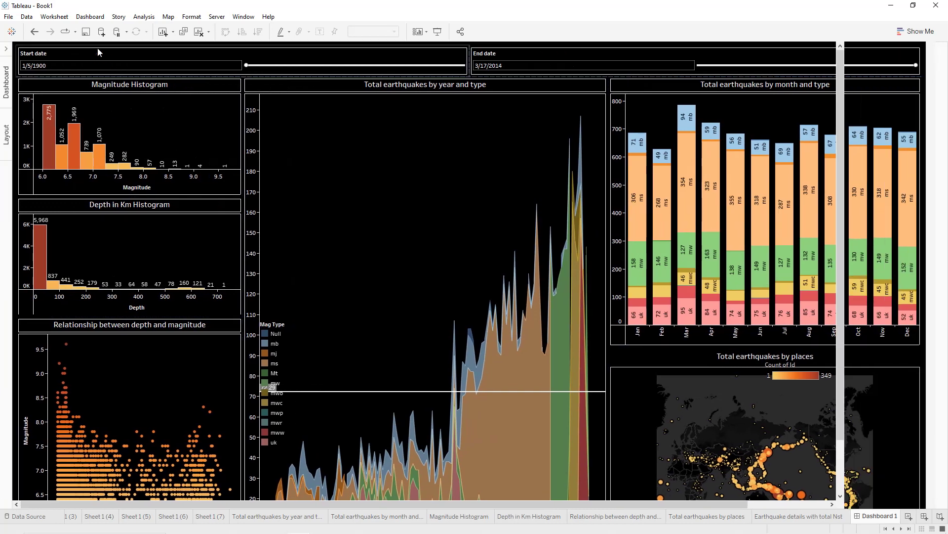
Add the Earthquake details with total Nst table above the yearly area chart, and widen the two histograms beside it
click(7, 57)
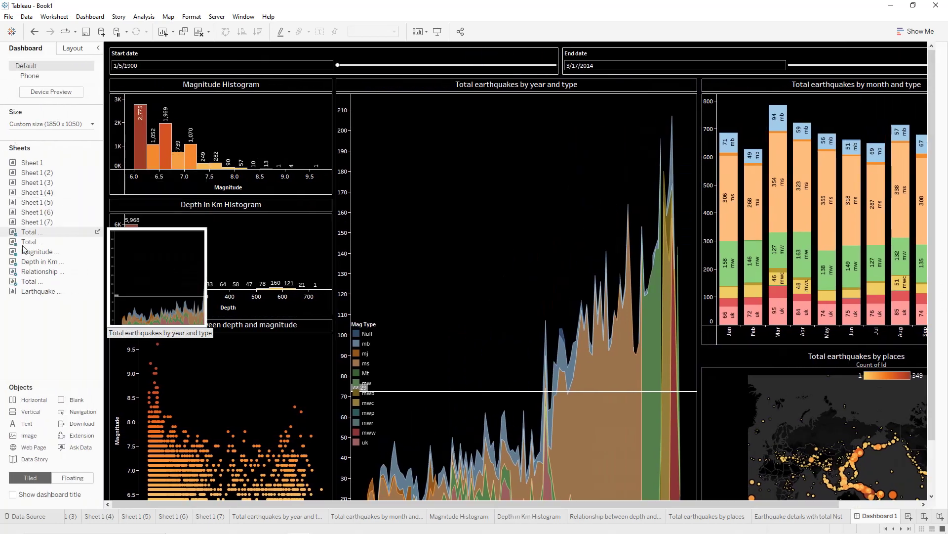
drag(39, 291, 554, 250)
drag(334, 229, 383, 231)
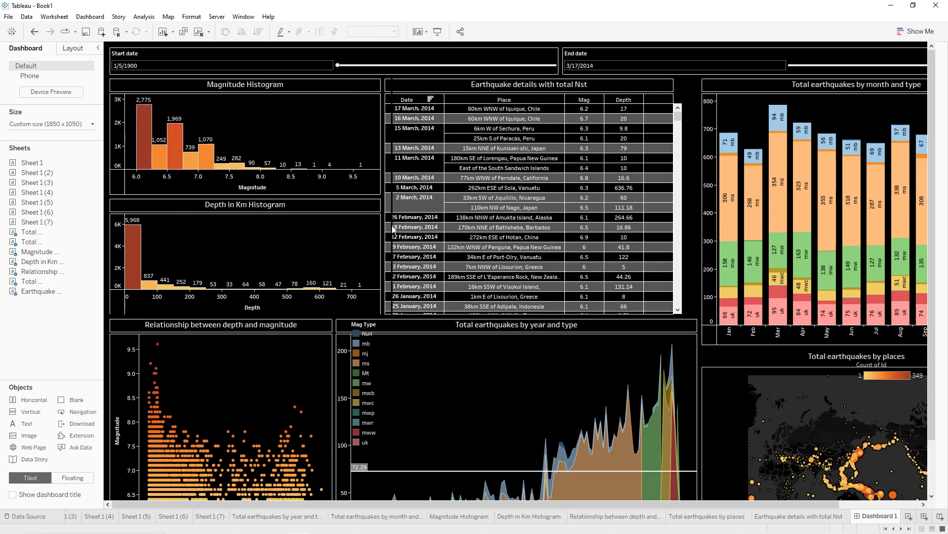
drag(394, 229, 381, 228)
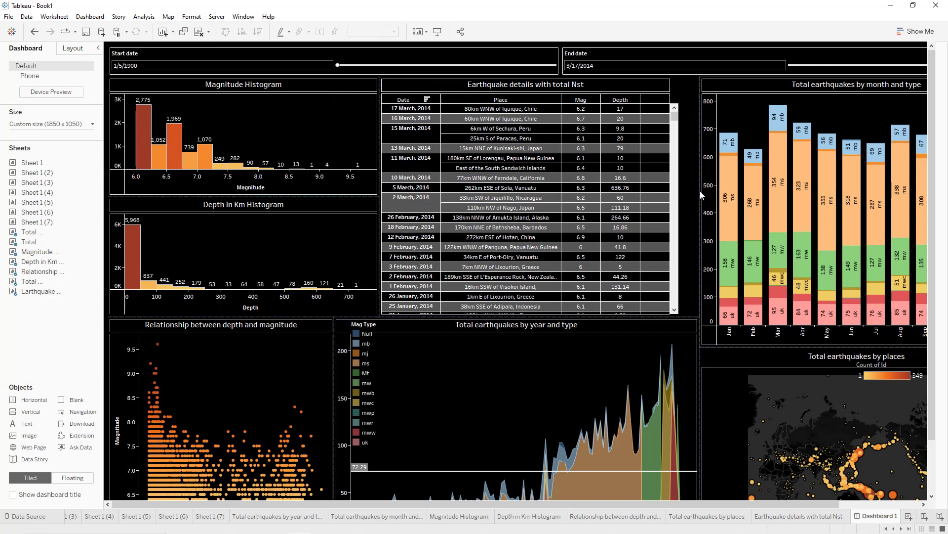
Widen the column with the monthly bar chart and the map slightly, and extend the Earthquake details table downward over the yearly area chart
scroll(934, 150, down, 3)
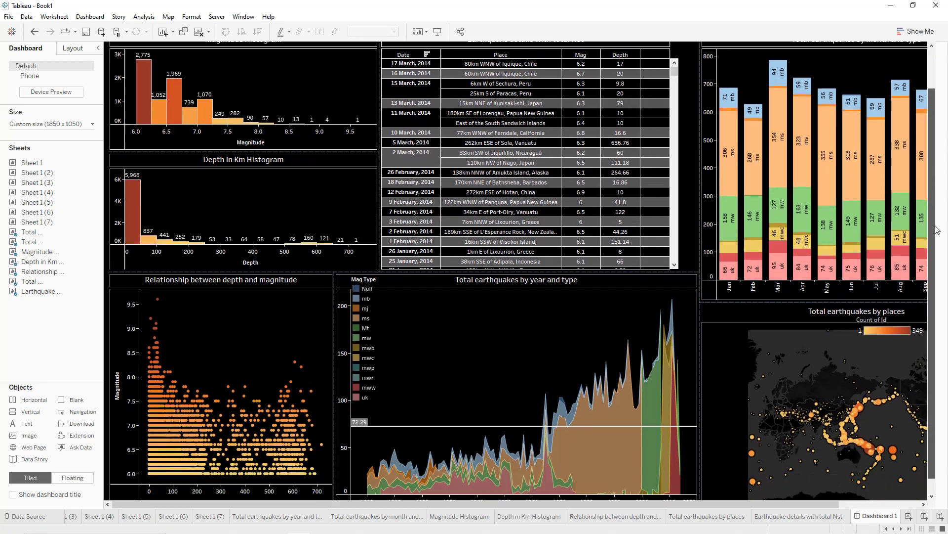
drag(787, 500, 867, 501)
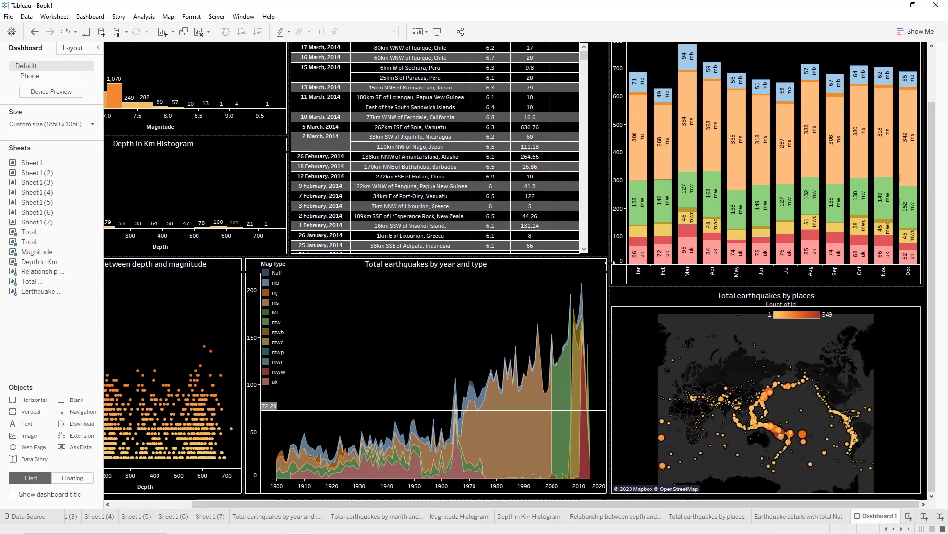
drag(609, 268, 593, 268)
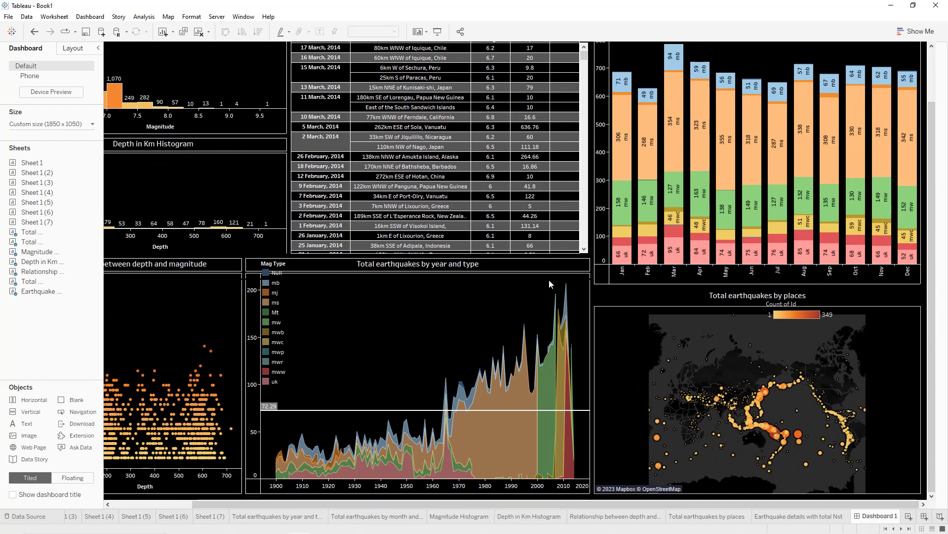
drag(549, 256, 550, 286)
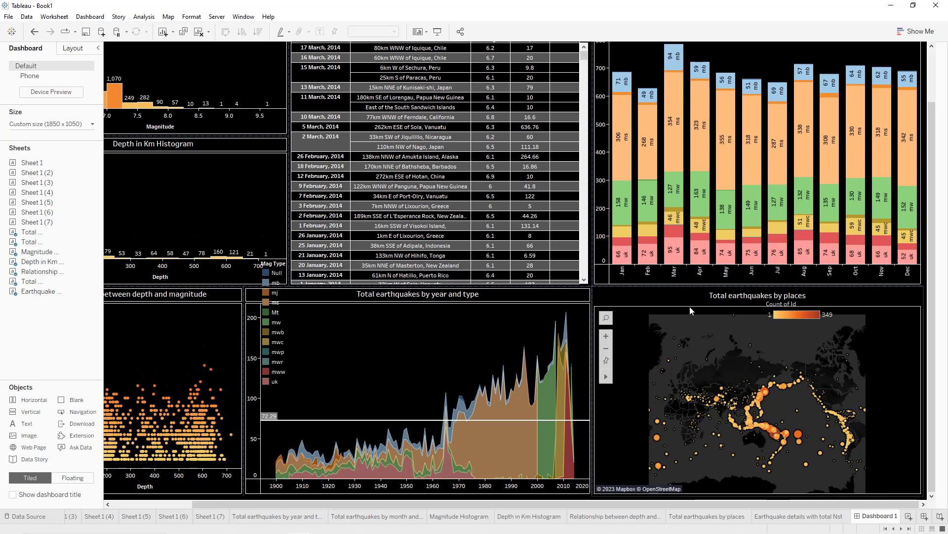
Move the Mag Type legend down inside the Total earthquakes by year and type chart, and make it wider and shorter so its items form several columns
click(301, 330)
drag(296, 256, 301, 304)
drag(335, 353, 476, 348)
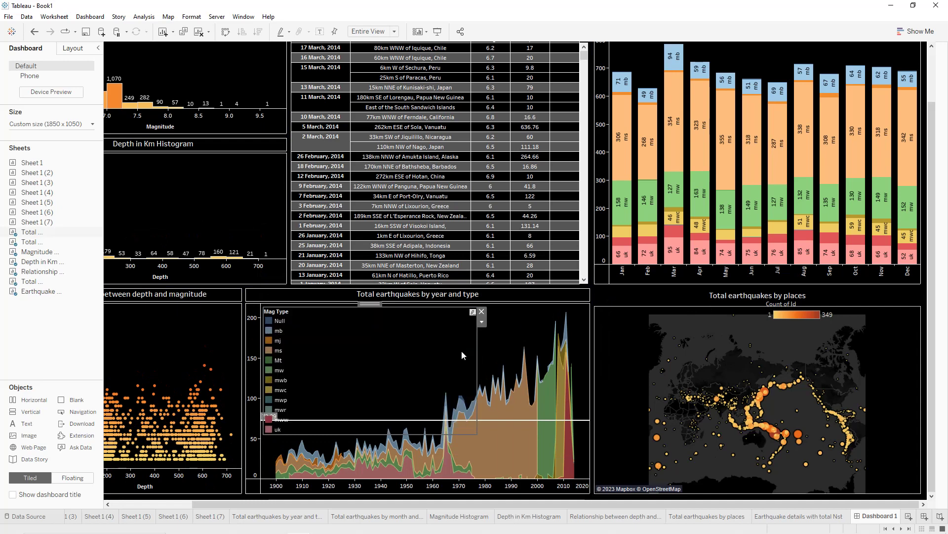
click(482, 322)
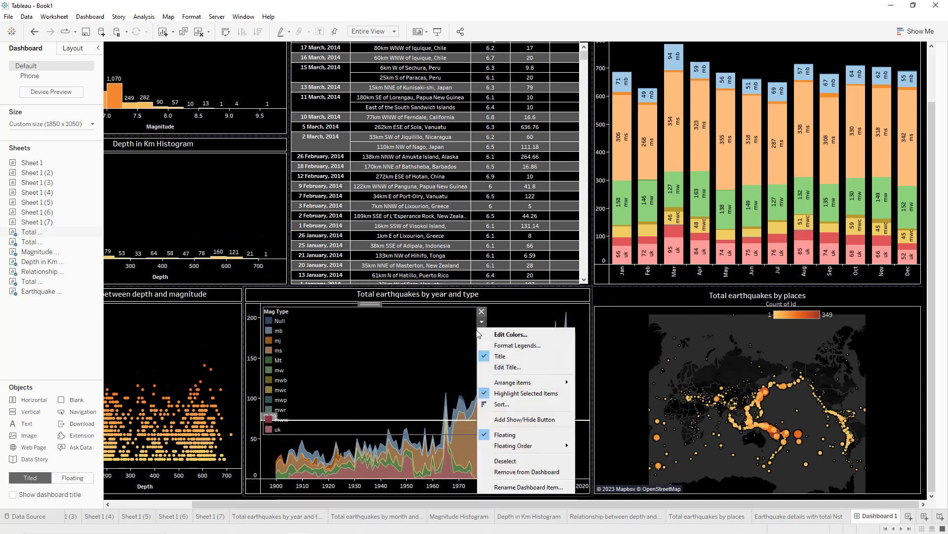
mouse_move(520, 387)
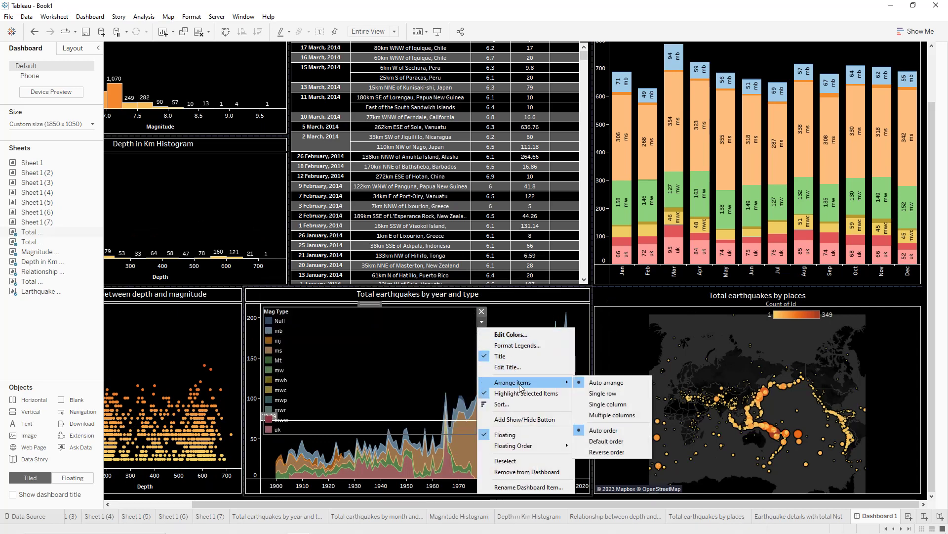
click(377, 383)
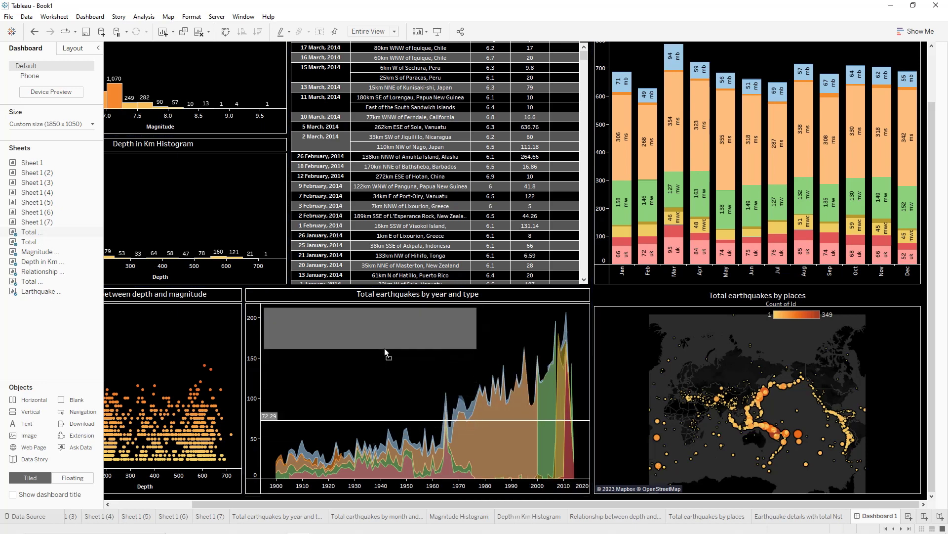
drag(321, 348, 319, 355)
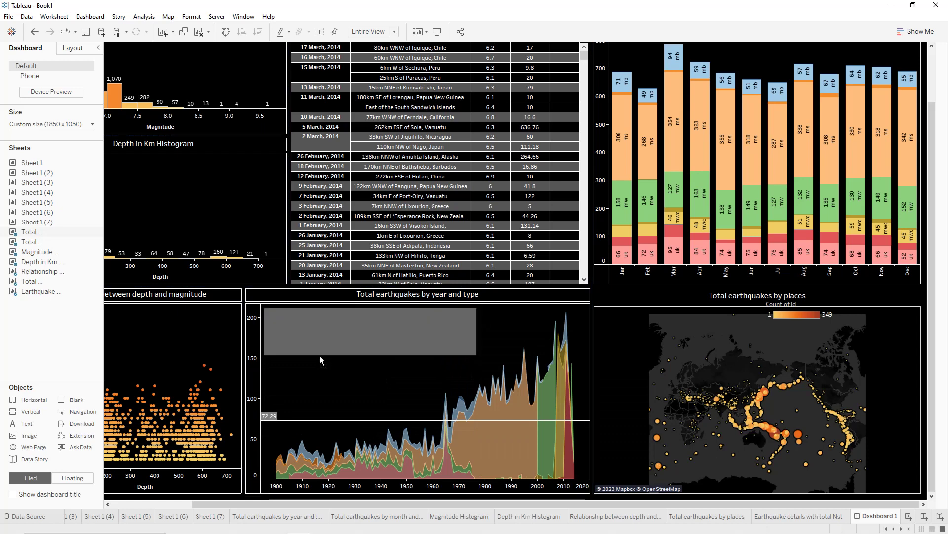
Hide the Mag Type legend's title and shrink the legend to a compact three-column box in the yearly chart's upper-left corner
right_click(271, 309)
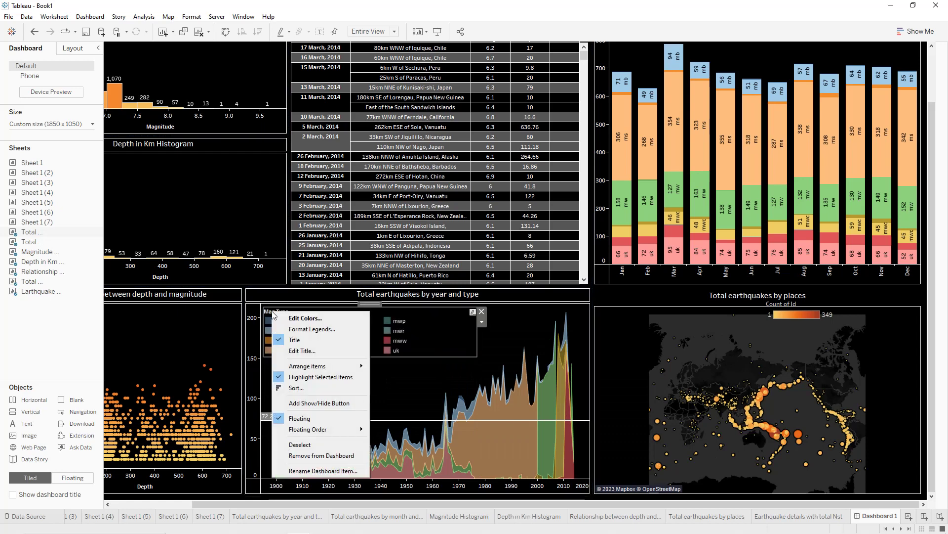
click(283, 339)
drag(289, 356, 299, 329)
drag(475, 335, 469, 335)
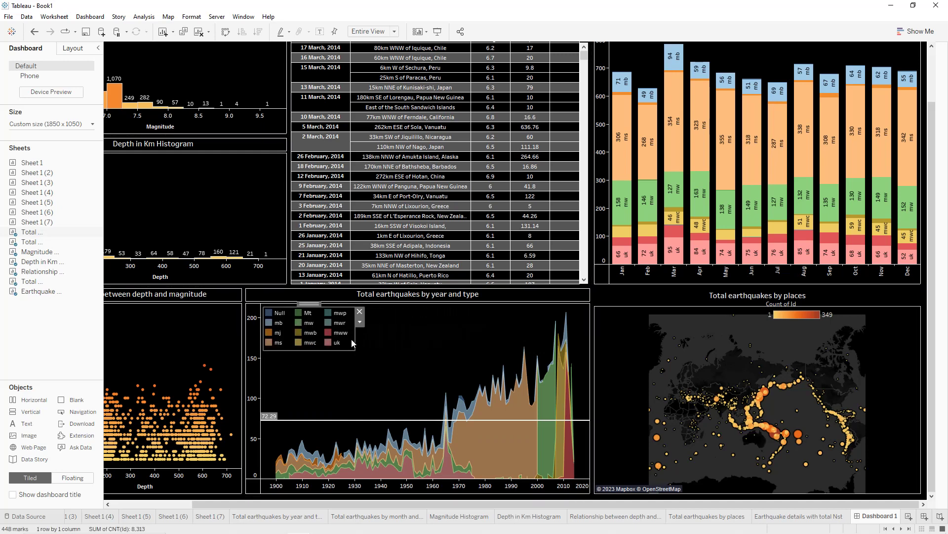
Format the Mag Type legend with a solid white body border, close the legend formatting and collapse the side pane
click(360, 322)
click(390, 343)
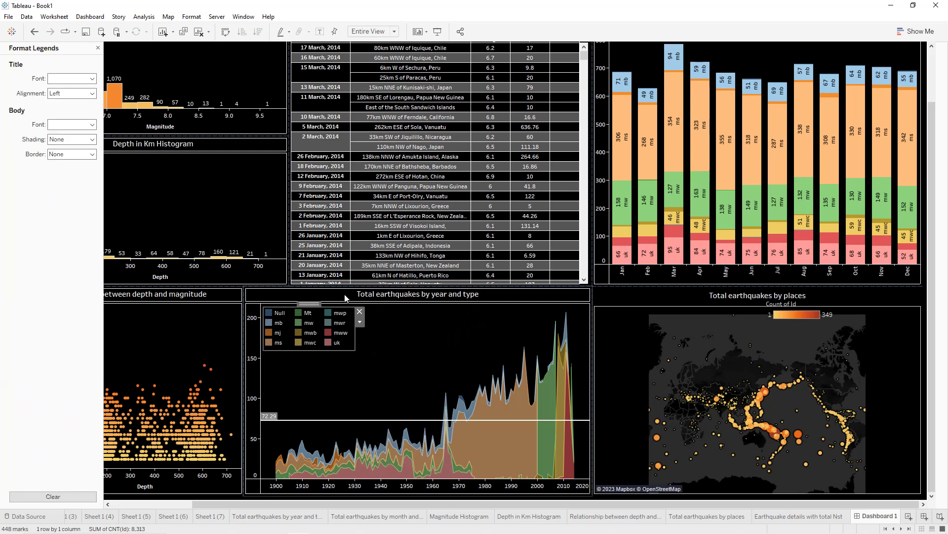
click(69, 155)
click(55, 222)
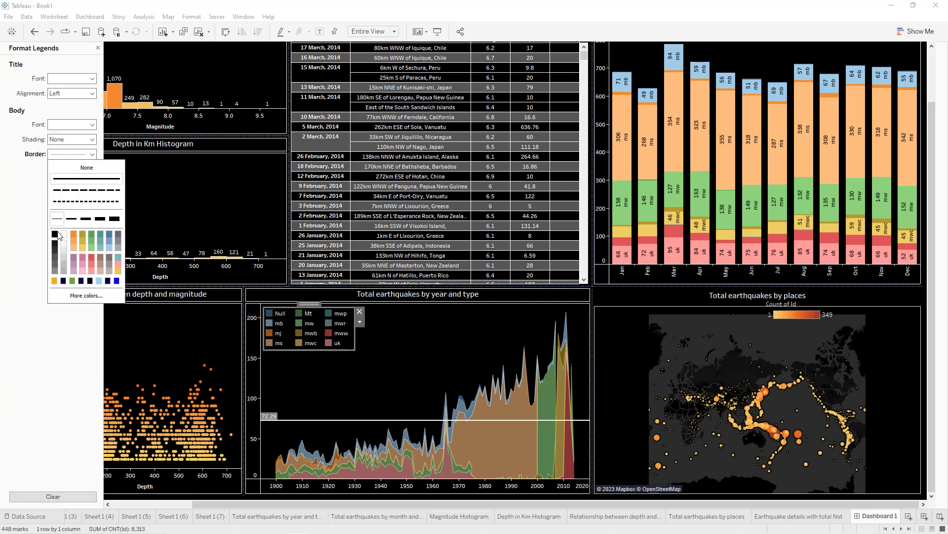
click(63, 234)
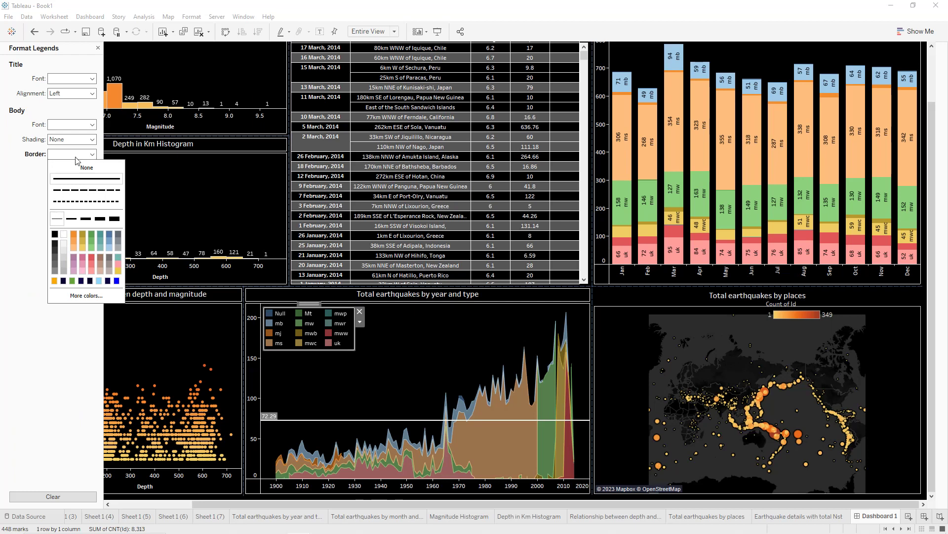
click(79, 125)
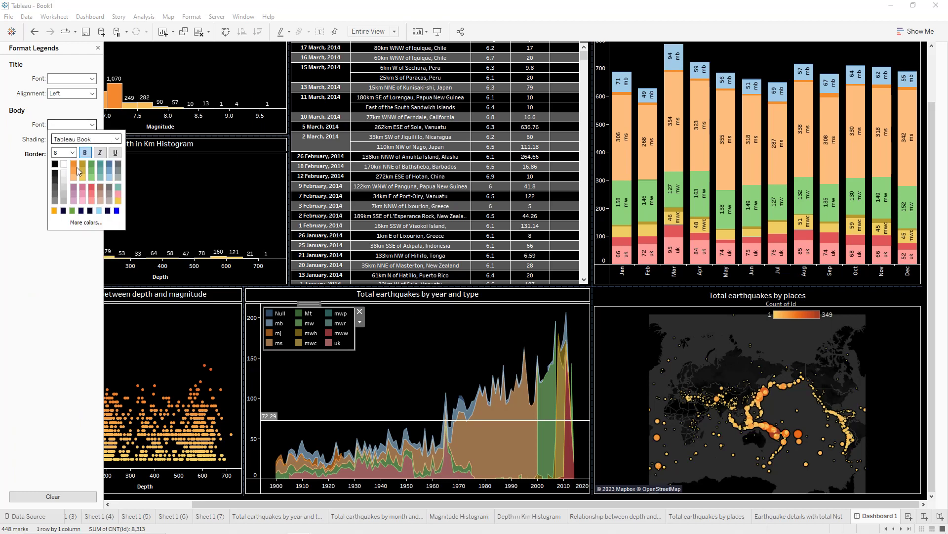
click(18, 215)
click(359, 394)
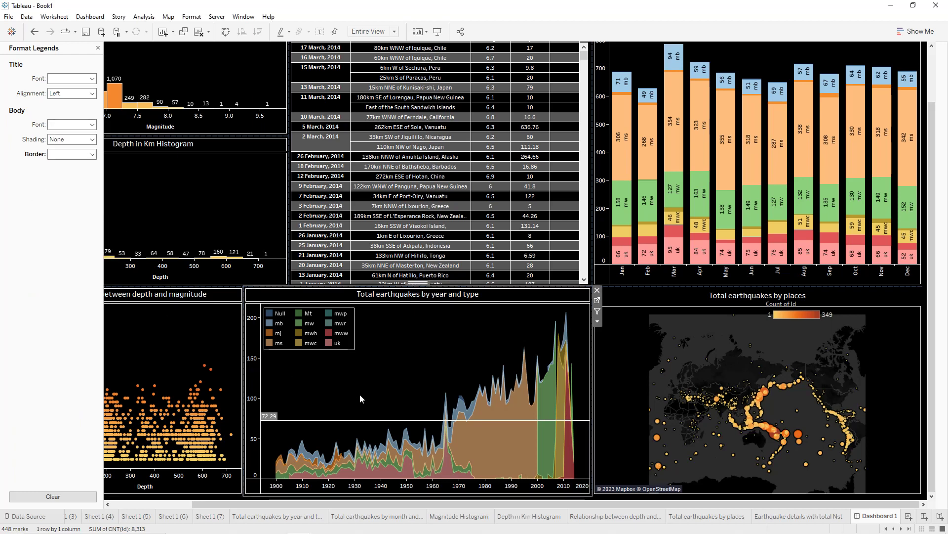
click(97, 48)
click(99, 44)
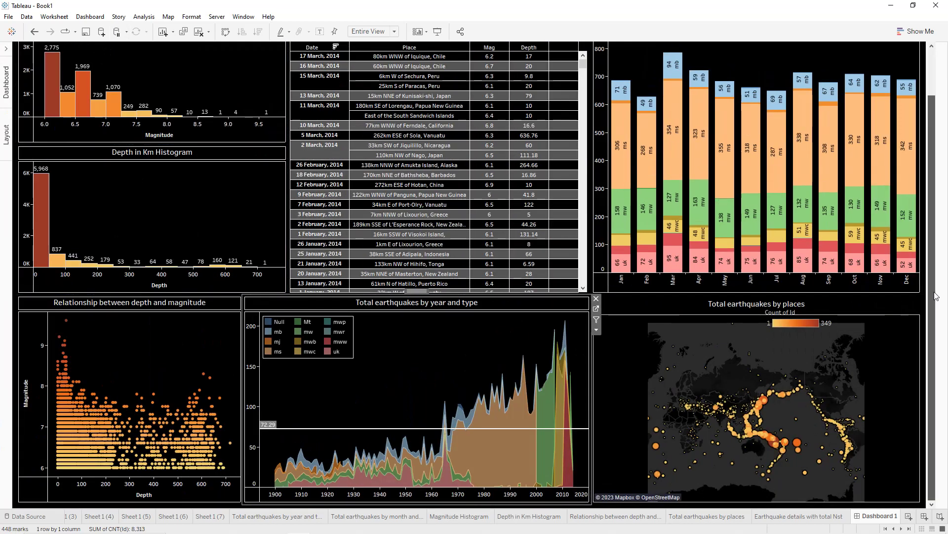
Move the Count of Id legend to the map's upper-right corner, and set a white caption border for the Total earthquakes by places sheet
drag(804, 328, 884, 313)
right_click(752, 305)
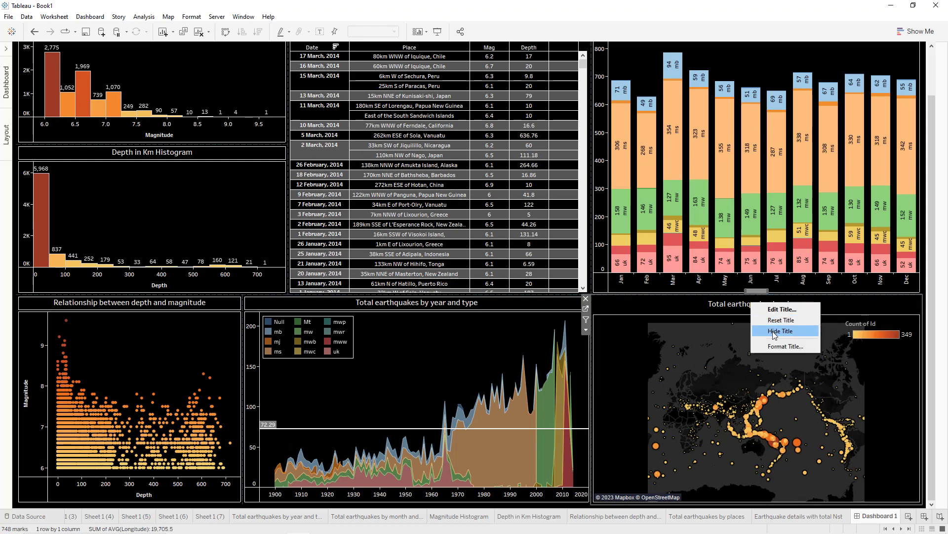
click(785, 346)
click(69, 140)
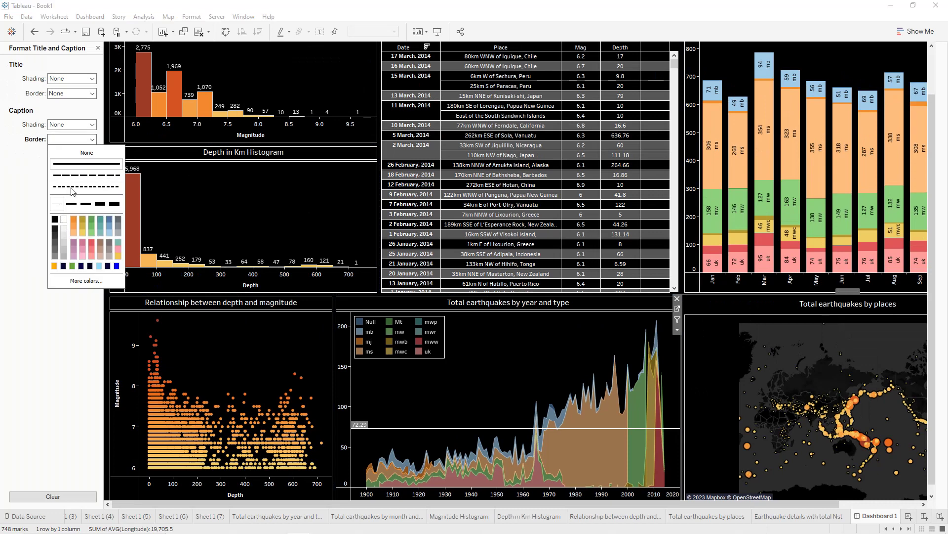
click(97, 48)
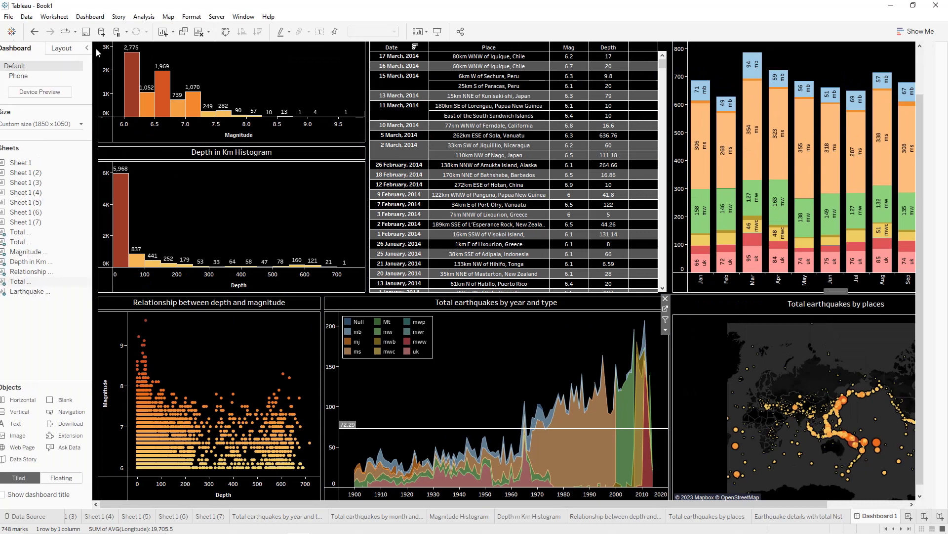
click(99, 48)
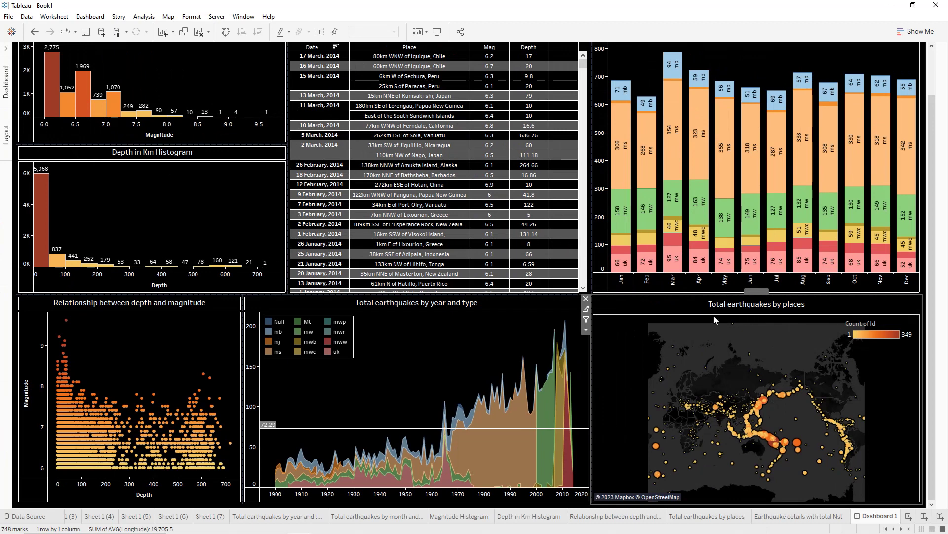
Hide the title of the map's Count of Id legend, give its body a solid white border, and collapse the side pane
mouse_move(677, 356)
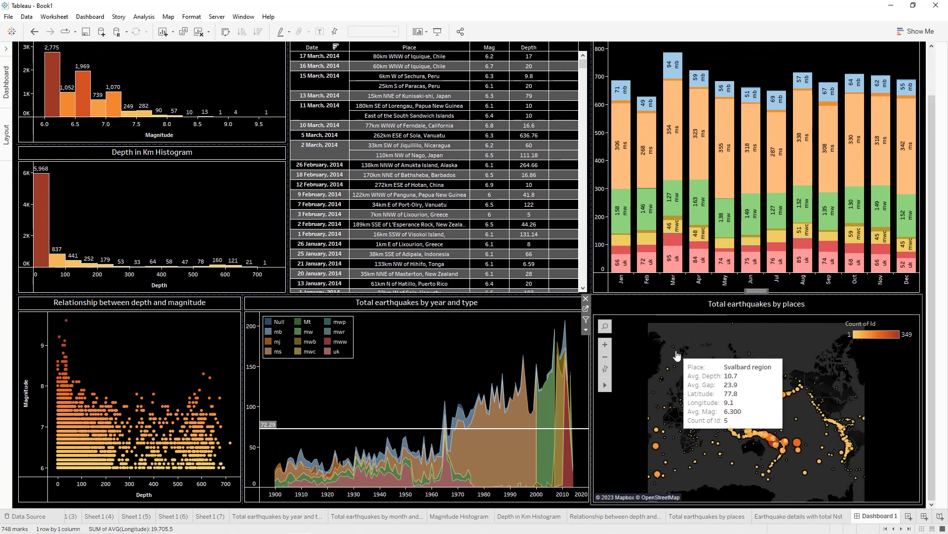
right_click(875, 327)
click(872, 360)
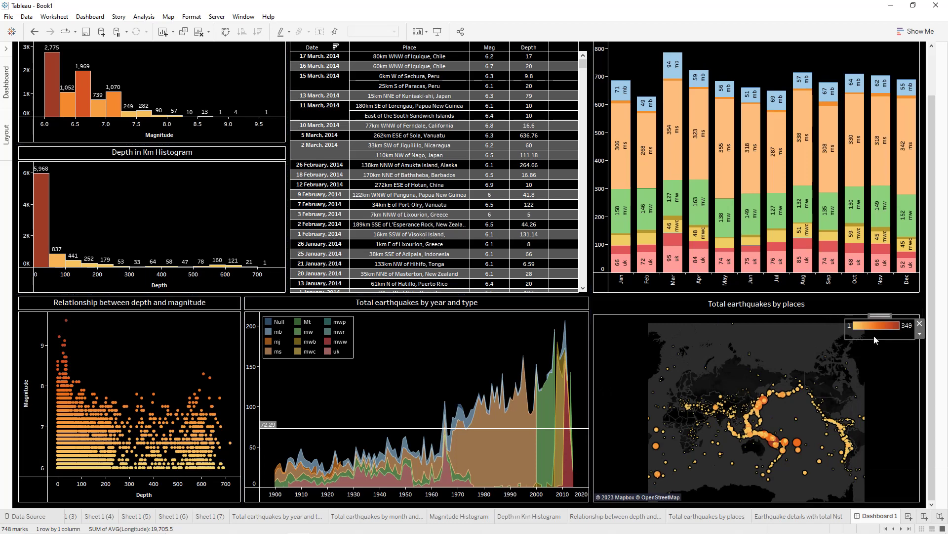
right_click(874, 339)
click(872, 355)
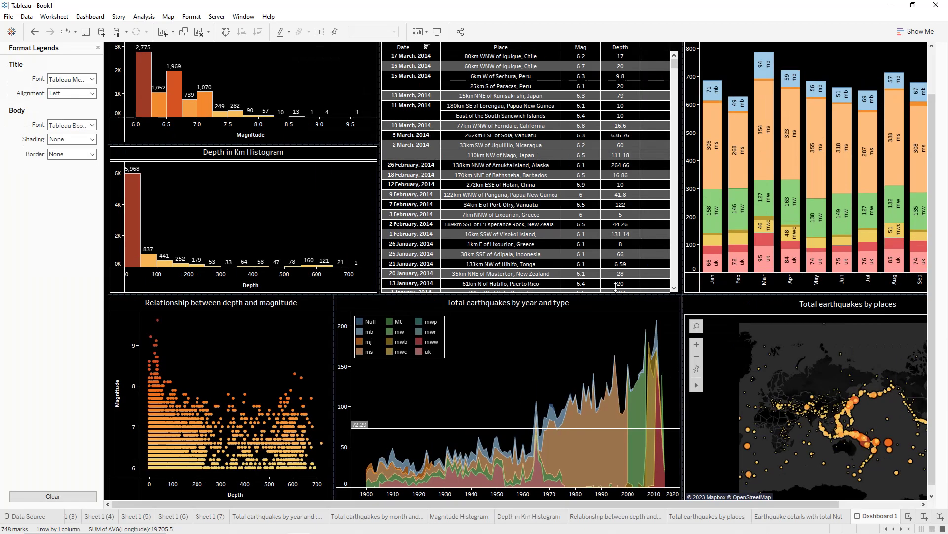
click(67, 155)
click(56, 219)
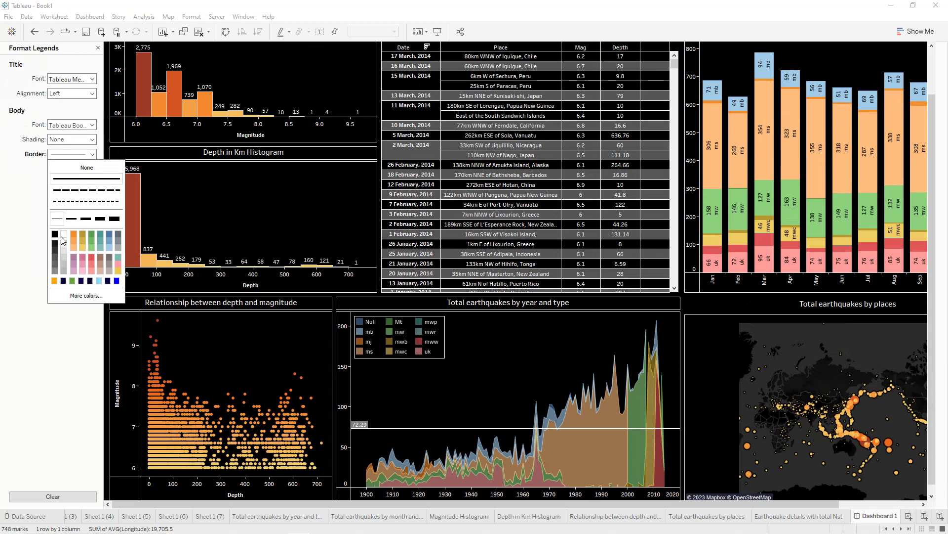
click(98, 48)
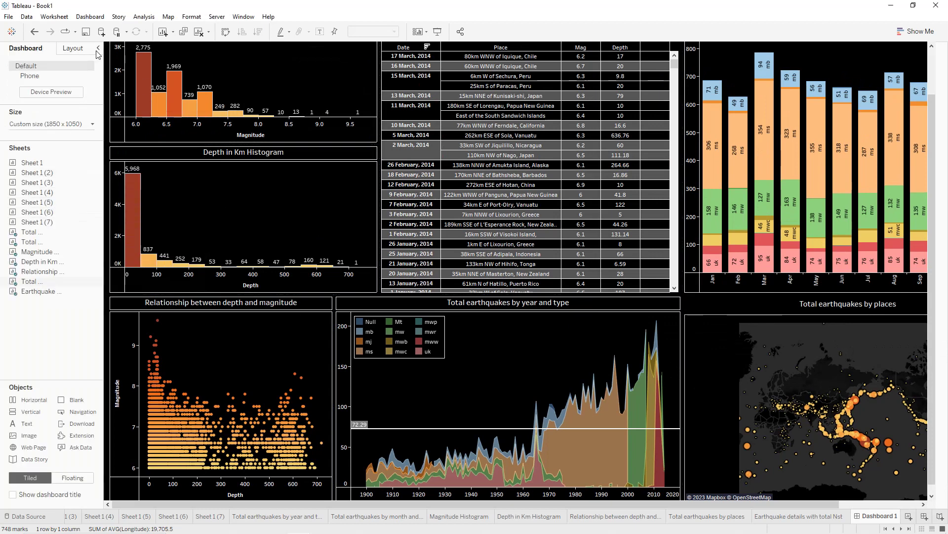
click(100, 48)
Preview the dashboard layout in presentation mode, and return to editing
click(438, 31)
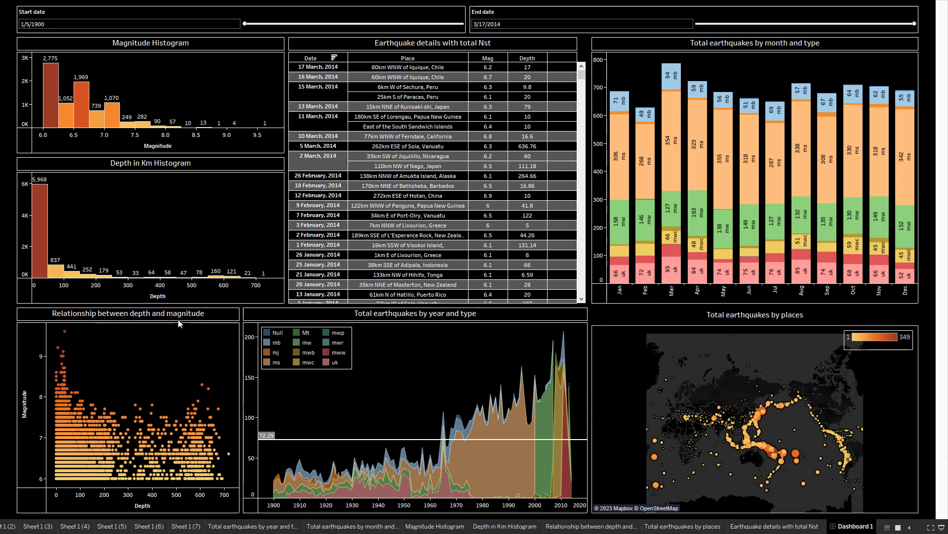
mouse_move(183, 130)
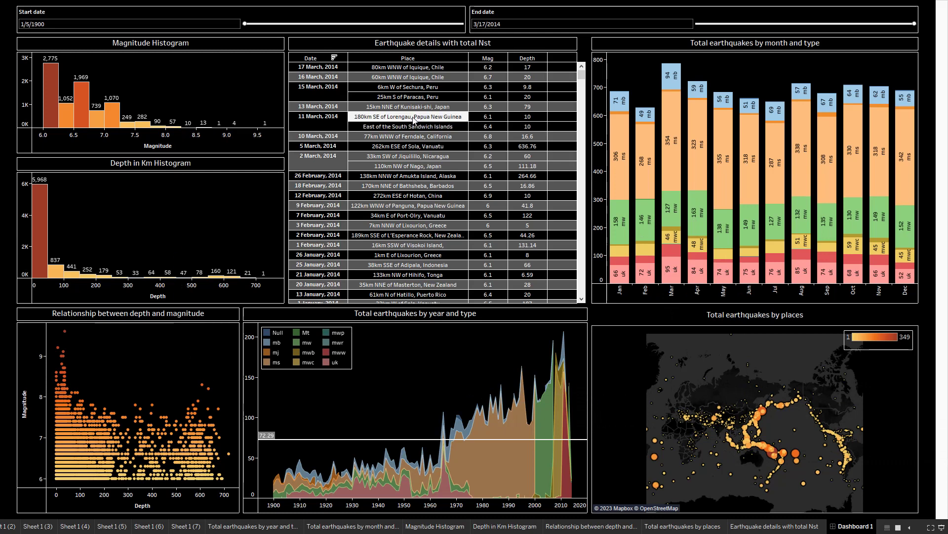
mouse_move(621, 149)
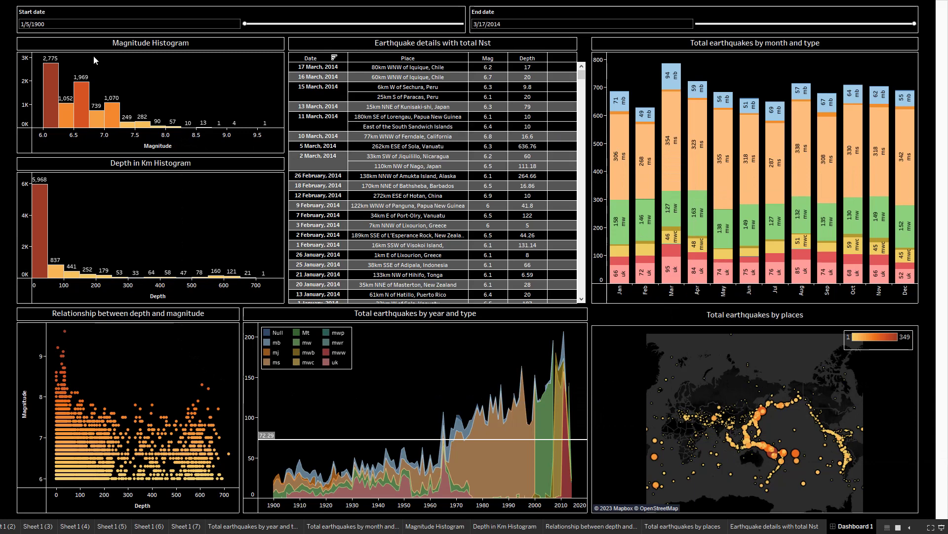
key(Escape)
Place Sheet 1 and Sheet 1 (2) side by side above the Magnitude Histogram and Sheet 1 (3) above the details table, reducing the latter's height
click(6, 79)
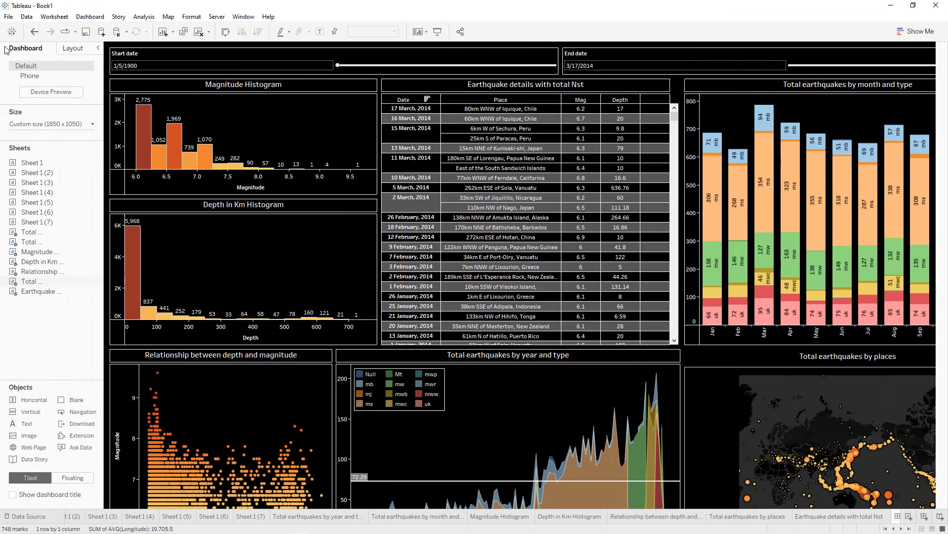
mouse_move(27, 163)
mouse_down()
mouse_move(114, 178)
mouse_move(137, 100)
mouse_move(185, 93)
mouse_up()
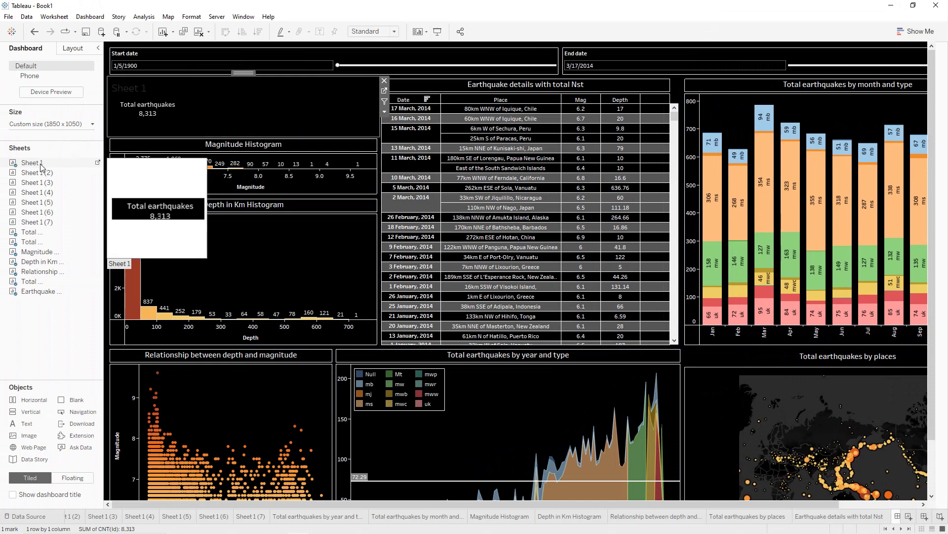
drag(79, 173, 286, 114)
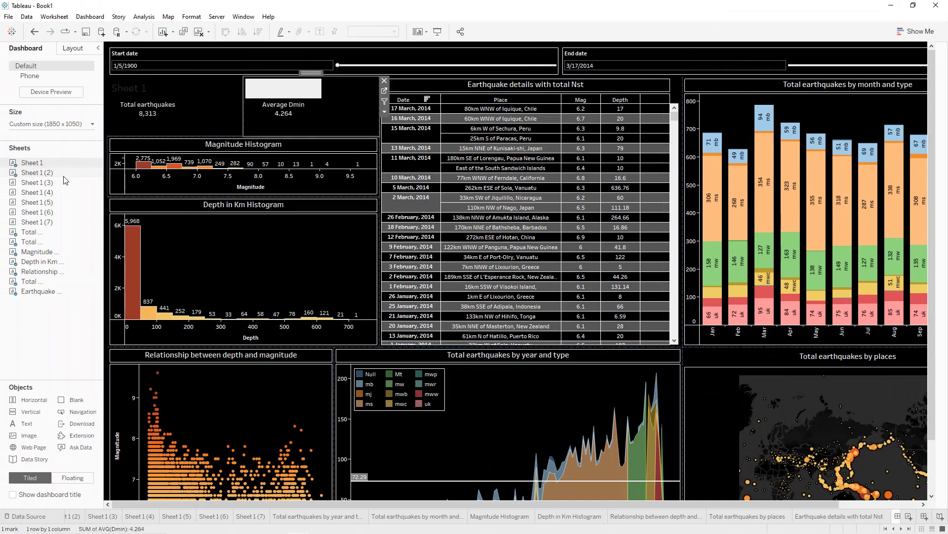
drag(64, 182, 413, 142)
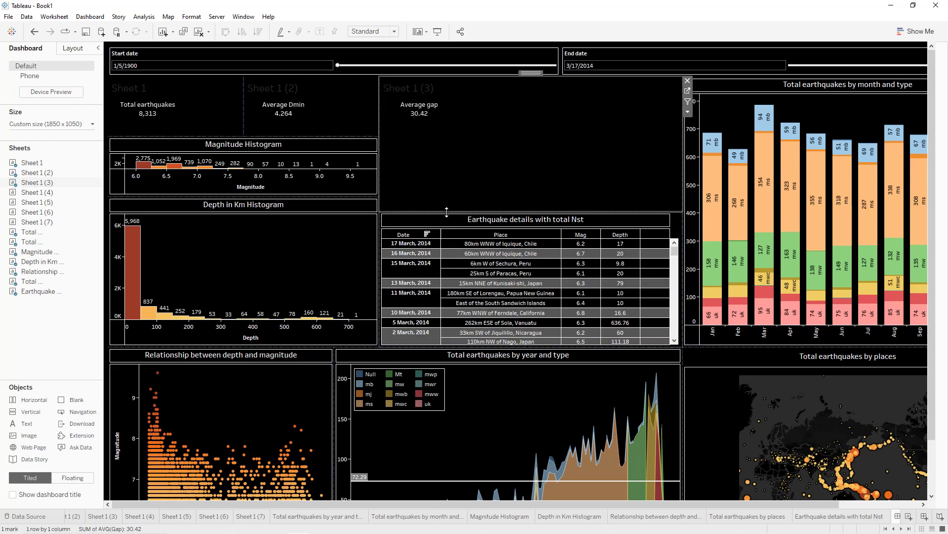
drag(446, 212, 445, 168)
Hide the titles of the Total earthquakes, Average Dmin and Average gap sheets, and shrink their row to a thin strip above the charts
right_click(409, 84)
click(427, 114)
right_click(307, 87)
click(296, 108)
right_click(176, 85)
click(191, 106)
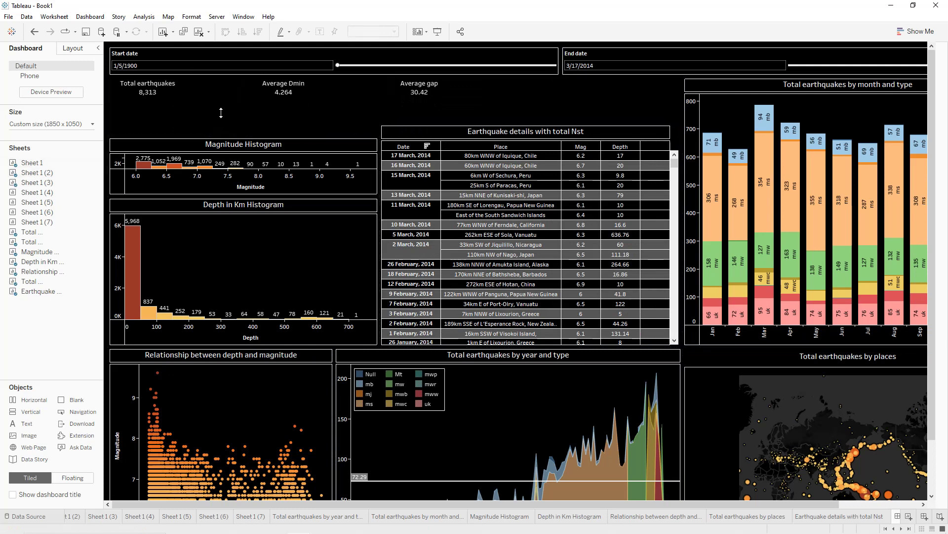
drag(221, 113, 223, 112)
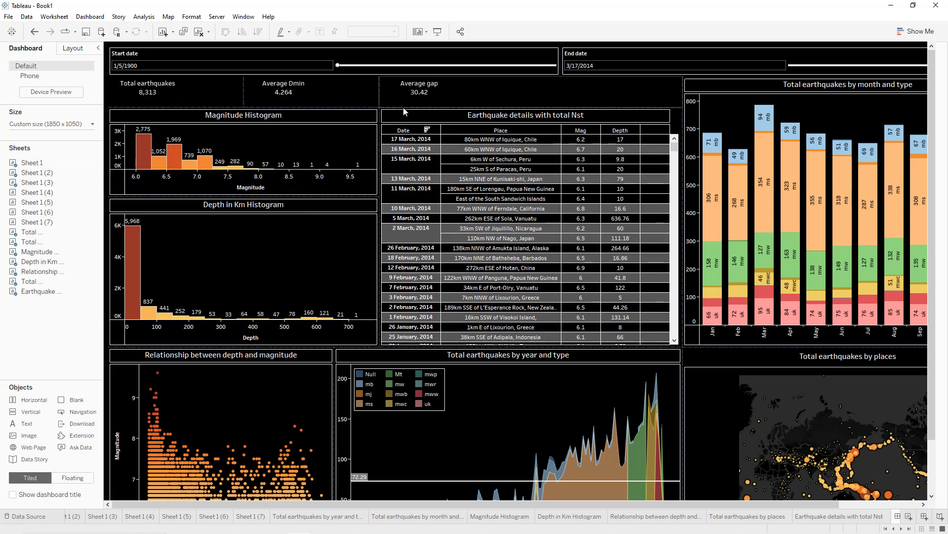
Add Sheet 1 (4), Sheet 1 (5) and Sheet 1 (7) to the KPI row after Average gap, each beside the previous one
mouse_move(54, 193)
mouse_move(54, 193)
mouse_down()
mouse_move(480, 86)
mouse_move(591, 82)
mouse_move(610, 93)
mouse_up()
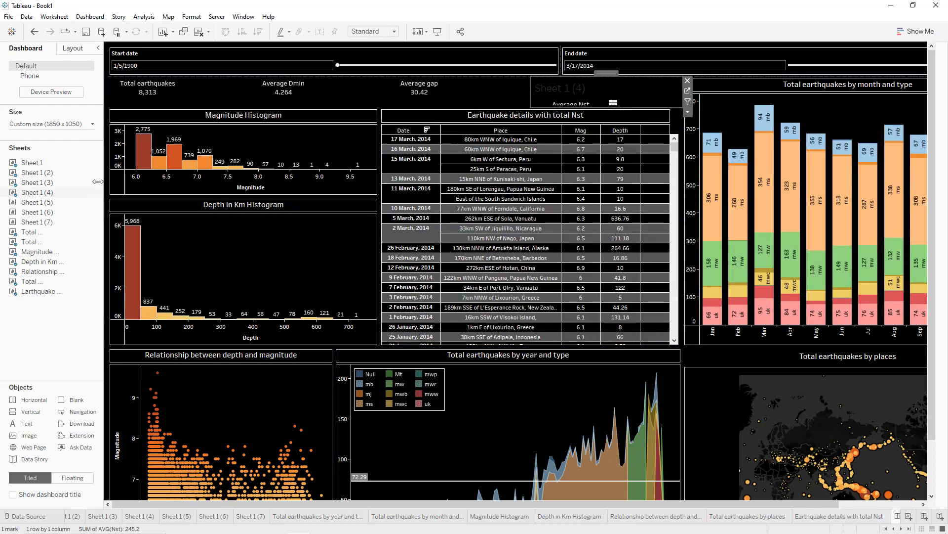
mouse_move(47, 237)
mouse_move(49, 202)
mouse_down()
mouse_move(376, 149)
mouse_move(823, 97)
mouse_move(786, 88)
mouse_move(780, 102)
mouse_up()
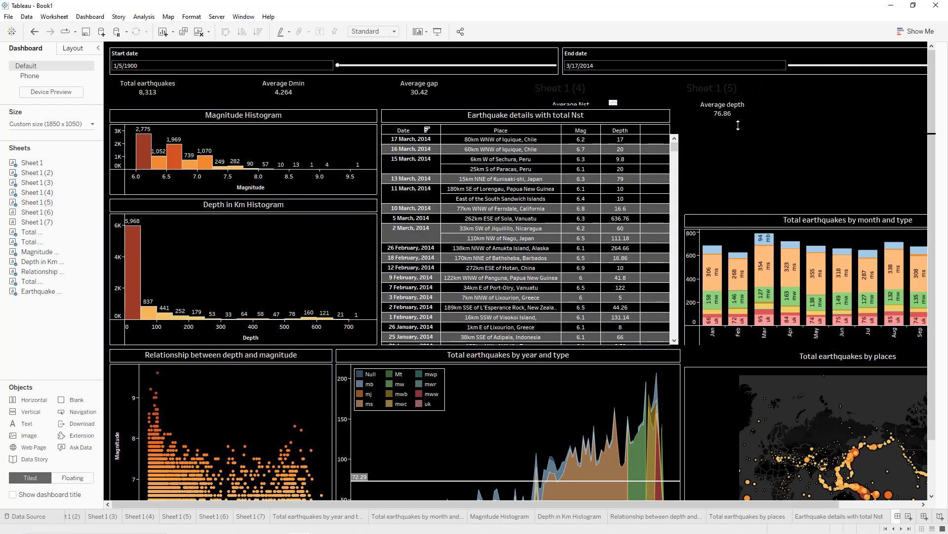
drag(815, 502, 899, 503)
drag(38, 222, 858, 99)
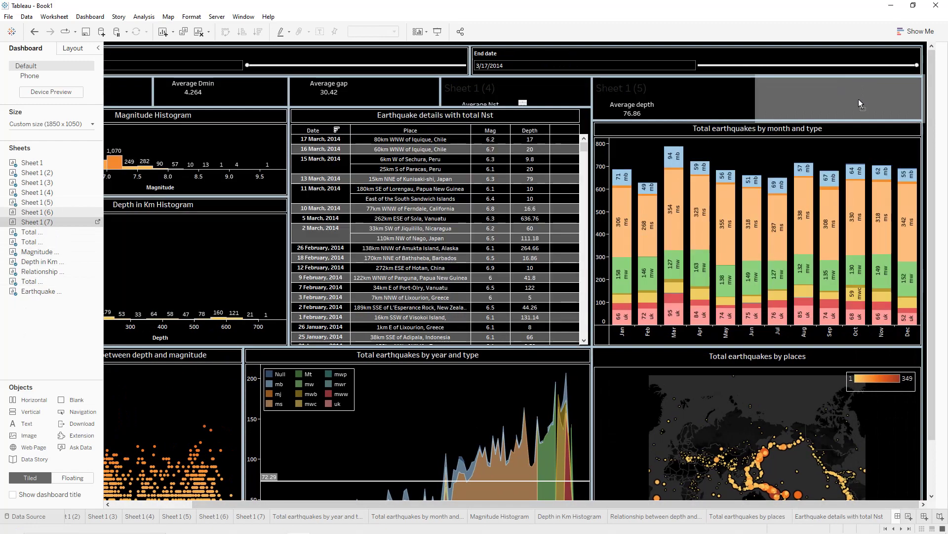
Hide the titles of the Average Nst, Average depth and Max gap sheets
right_click(806, 88)
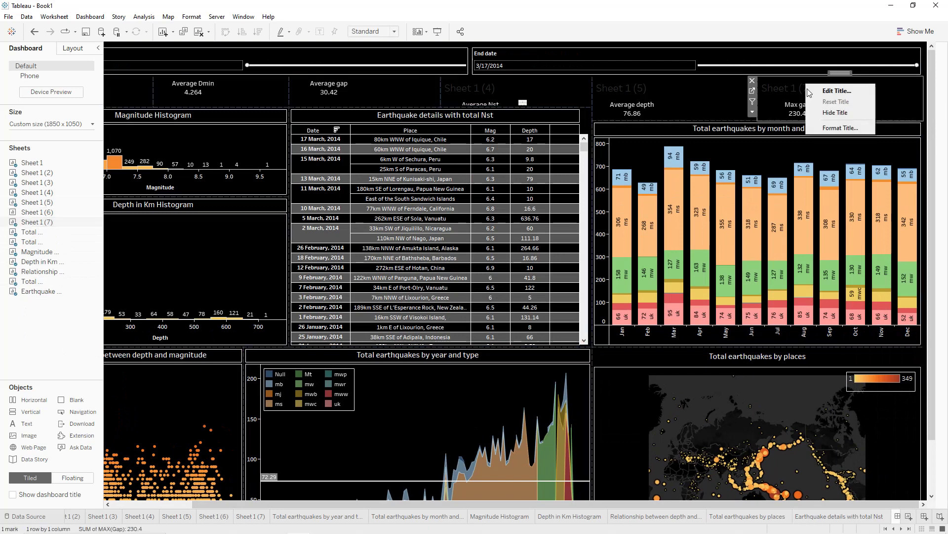
click(830, 116)
right_click(621, 91)
click(642, 114)
right_click(486, 88)
click(516, 114)
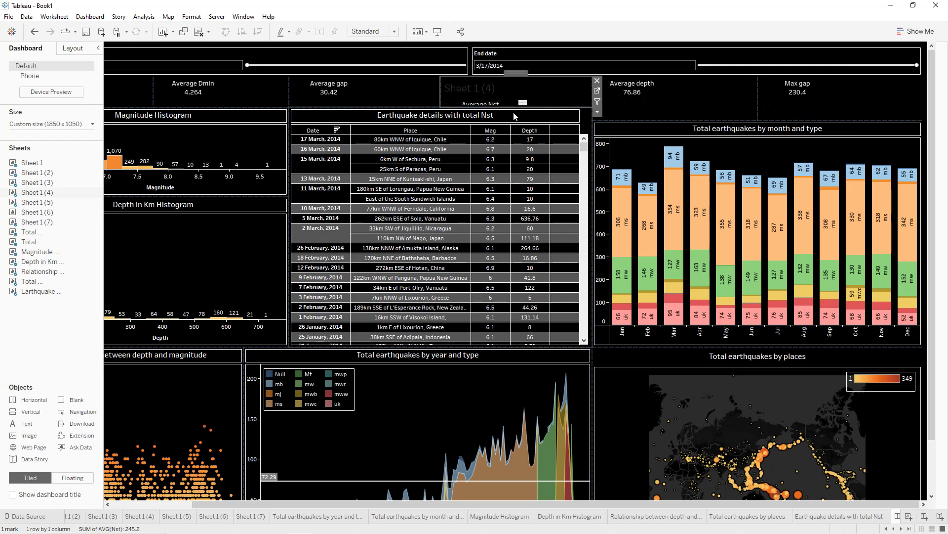
Collapse the side pane and reduce the height of the Average depth and Max gap sheets to match the KPI strip
mouse_move(40, 210)
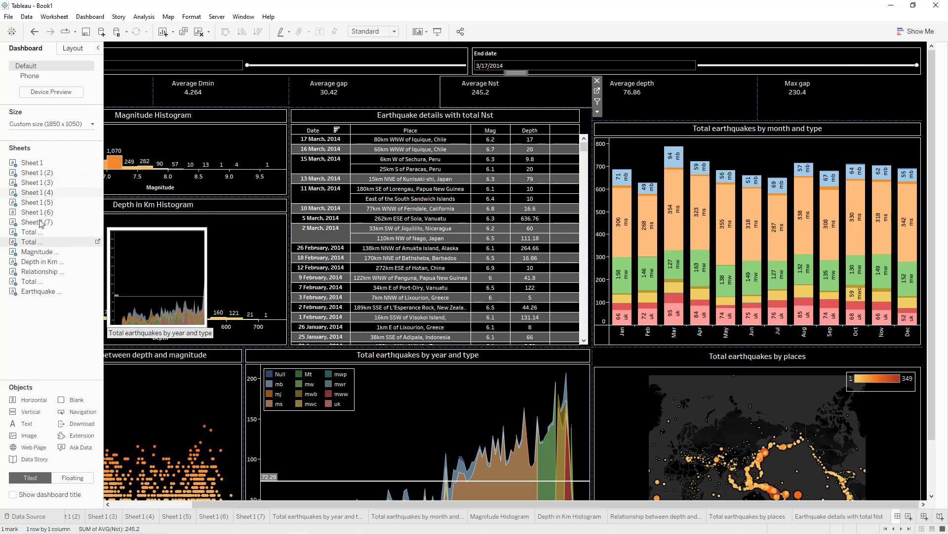
click(98, 48)
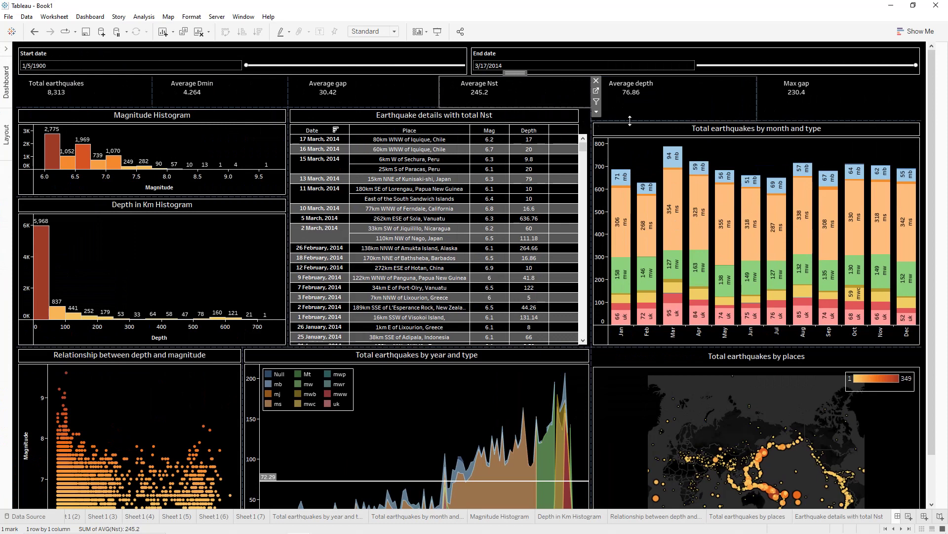
drag(630, 120, 636, 106)
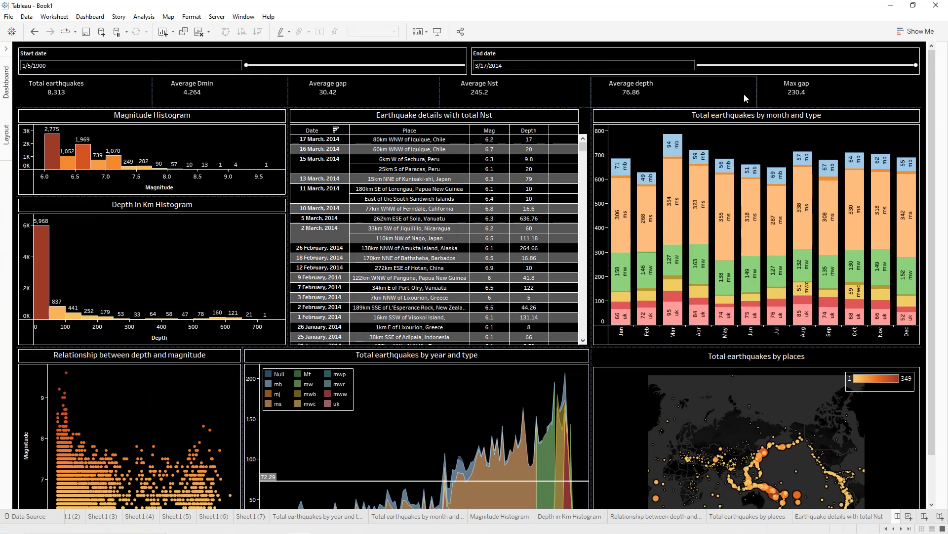
Narrow the Max gap and Average depth sheets toward the row's end, leaving room after Average Nst, and expand the side pane
drag(756, 90, 805, 90)
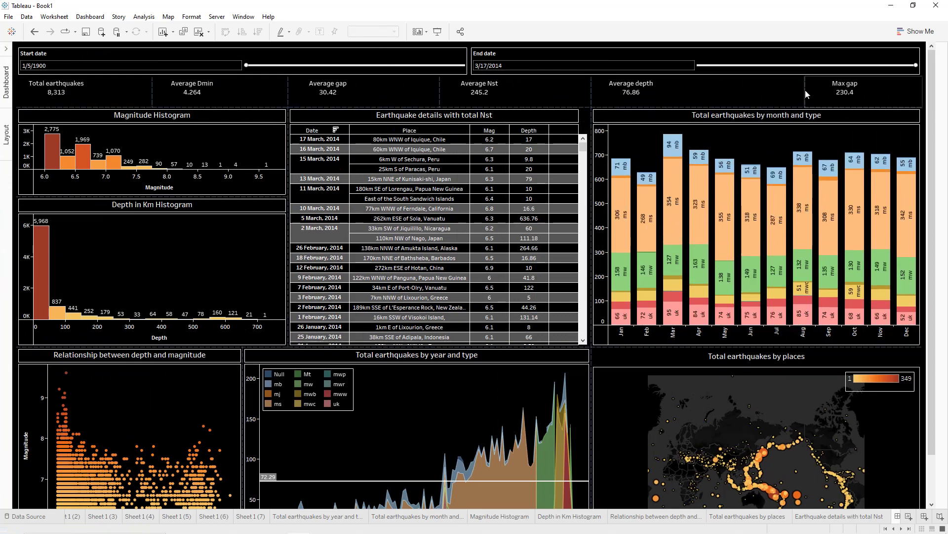
click(611, 91)
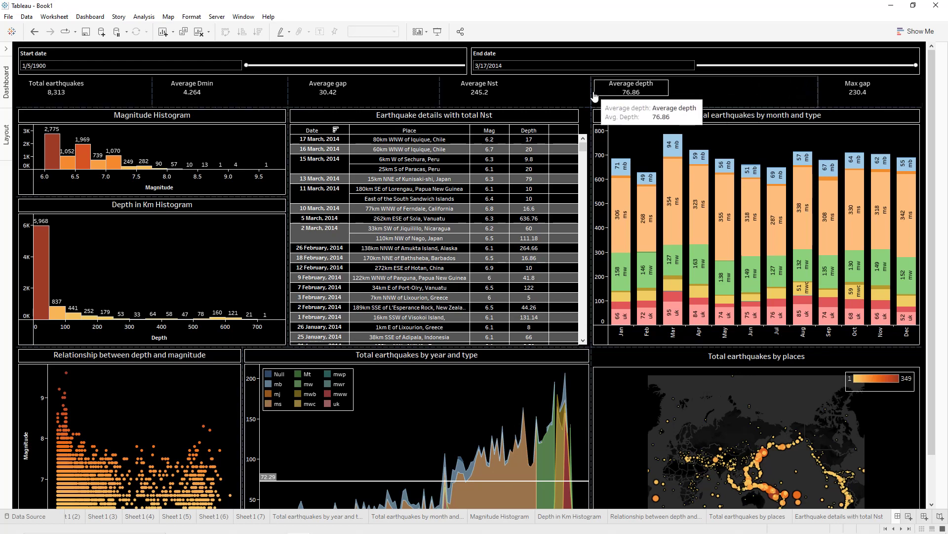
click(592, 92)
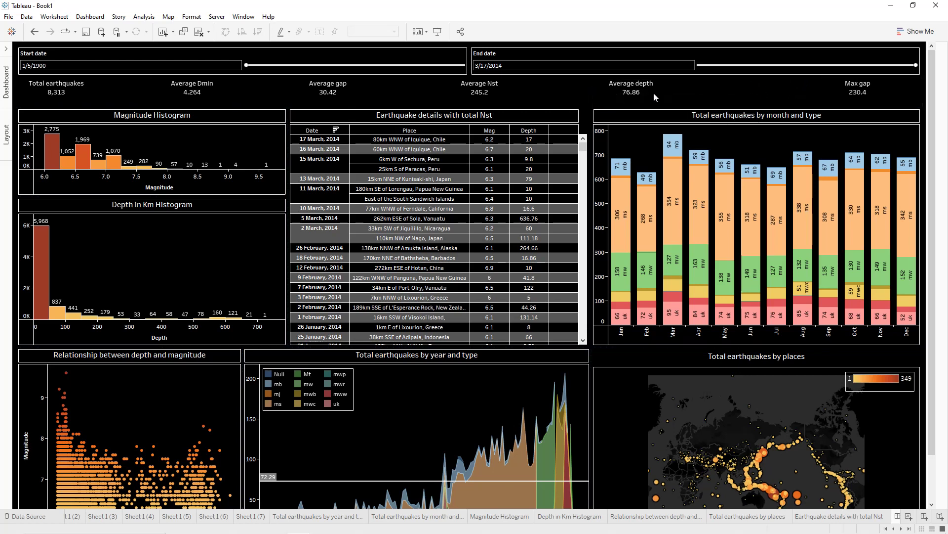
drag(676, 92, 690, 92)
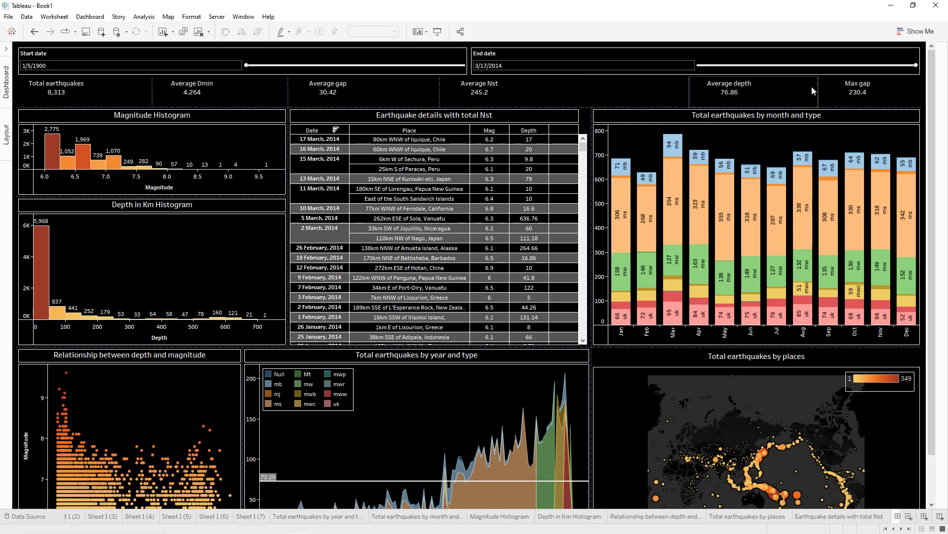
click(6, 49)
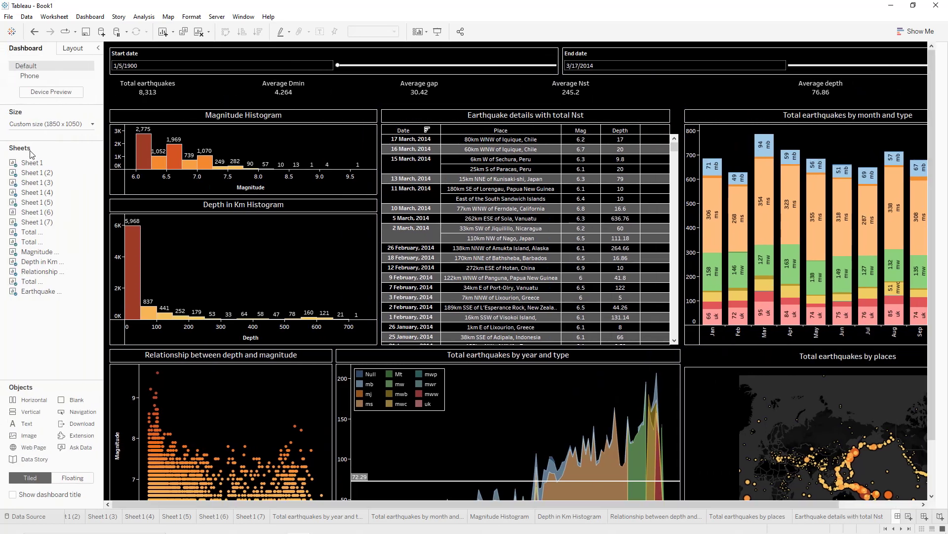
mouse_move(34, 215)
drag(35, 215, 417, 105)
drag(642, 105, 697, 90)
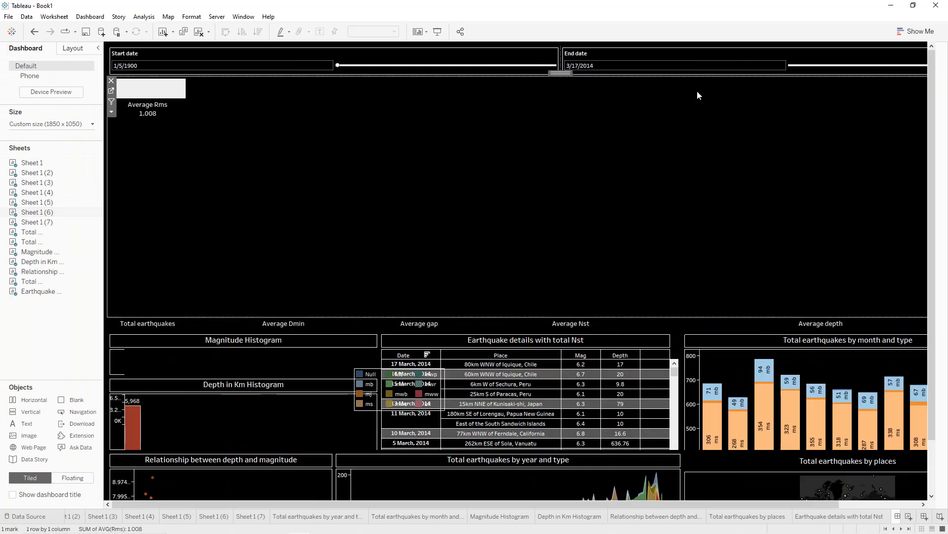
key(ctrl+z)
Insert Sheet 1 (6) between Average Nst and Average depth, hide its title, and collapse the side pane
mouse_move(58, 216)
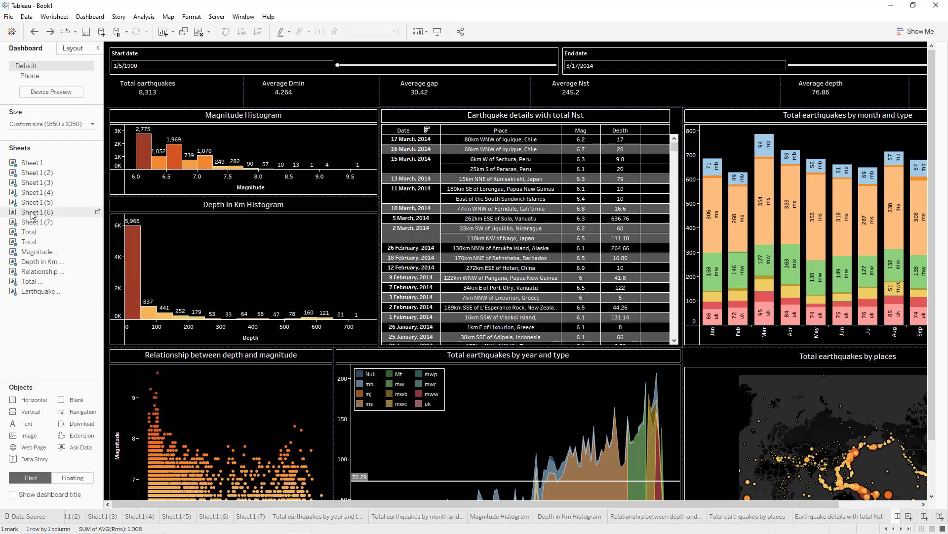
mouse_move(51, 210)
mouse_down()
mouse_move(425, 123)
mouse_move(690, 84)
mouse_move(730, 97)
mouse_up()
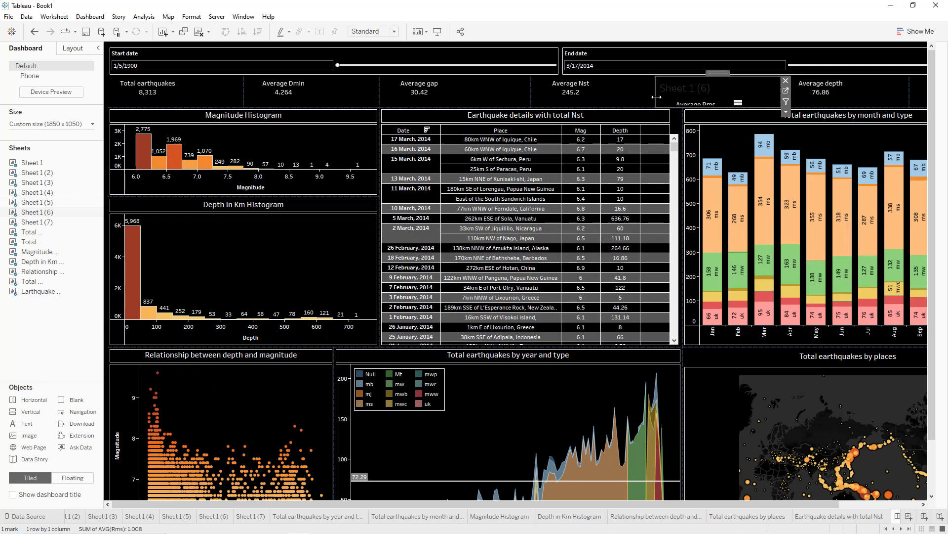
right_click(683, 88)
click(702, 117)
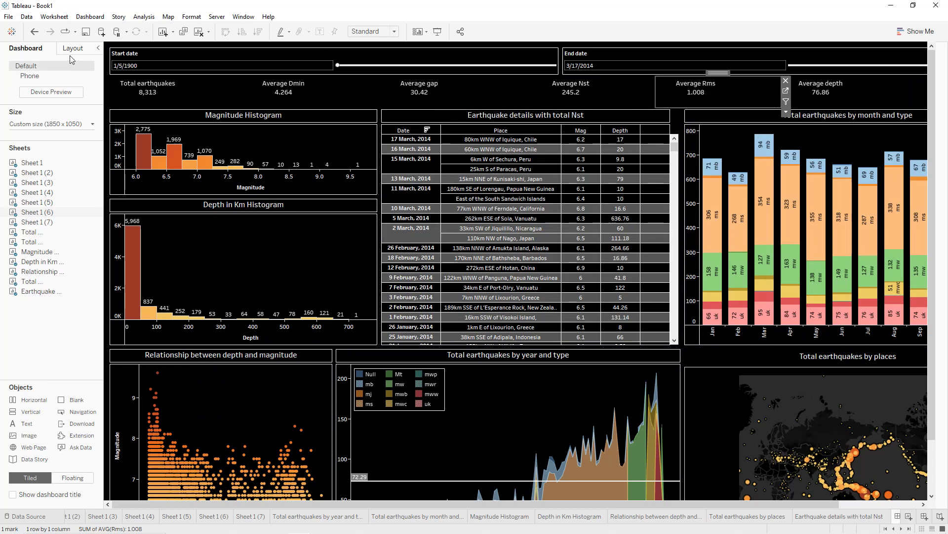
click(99, 48)
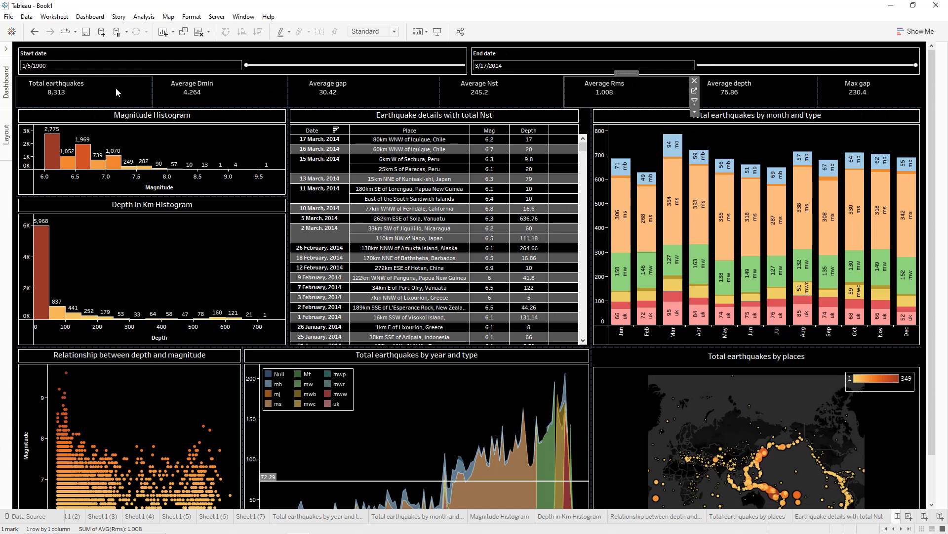
Narrow the Total earthquakes, Average Dmin and Average gap sheets so Average Nst starts closer to them
click(149, 89)
click(131, 87)
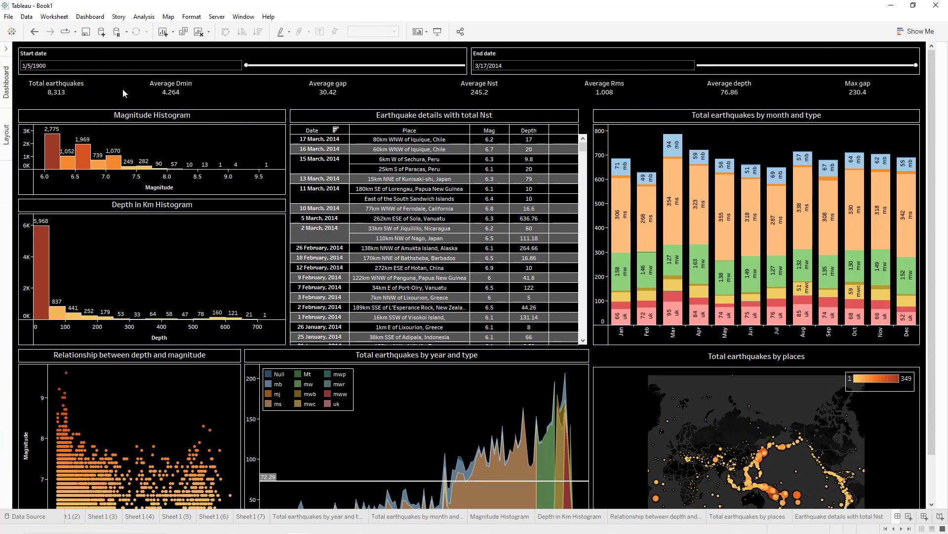
click(281, 84)
drag(215, 84, 112, 88)
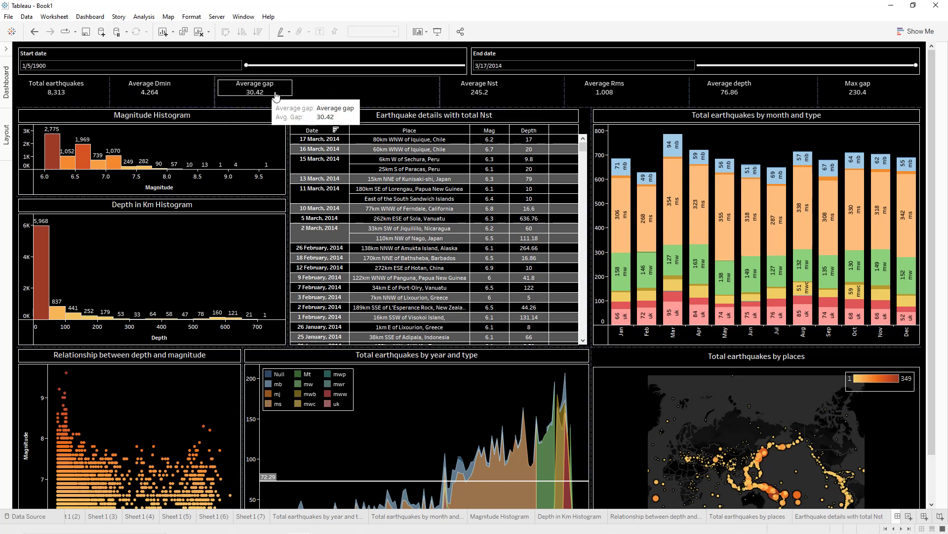
click(445, 92)
click(395, 88)
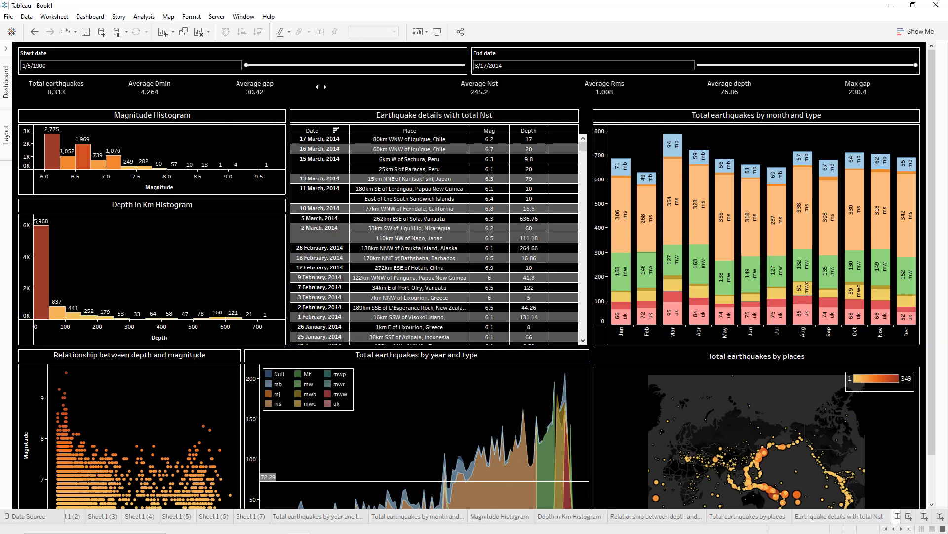
drag(338, 88, 338, 88)
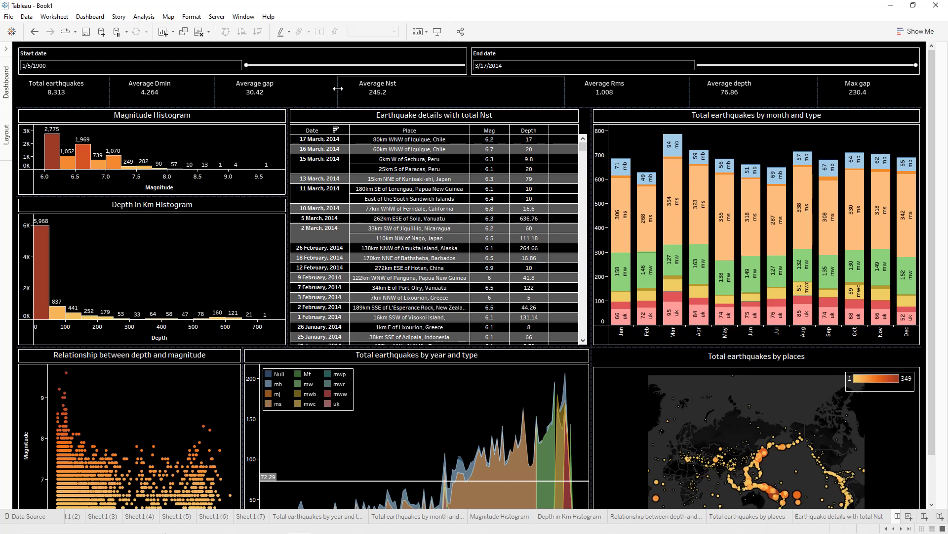
Shift the starting edges of Average Rms, Average depth and Max gap toward Average Nst to even out the KPI widths
click(543, 94)
drag(495, 95, 819, 84)
click(815, 89)
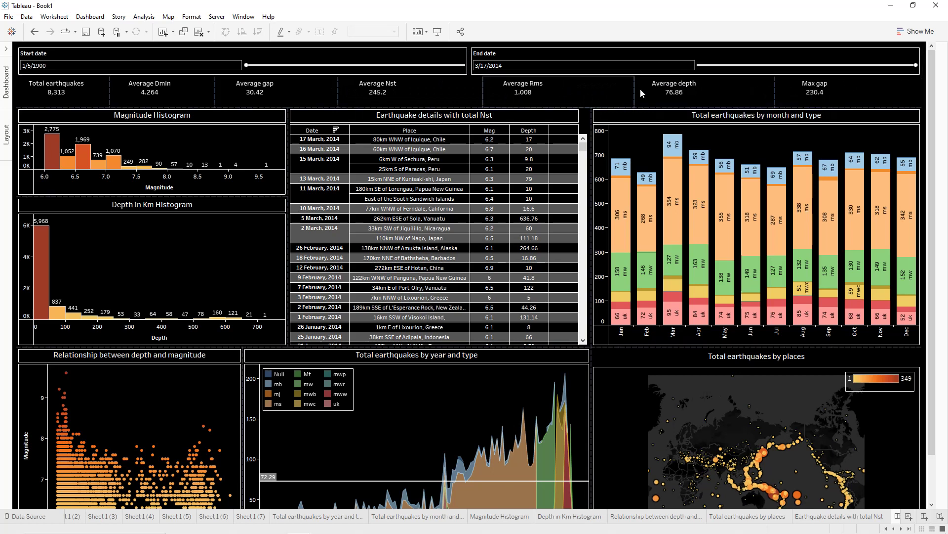
Enlarge the value cells of Max gap and Average depth so their figures sit centred in their sheets
click(853, 88)
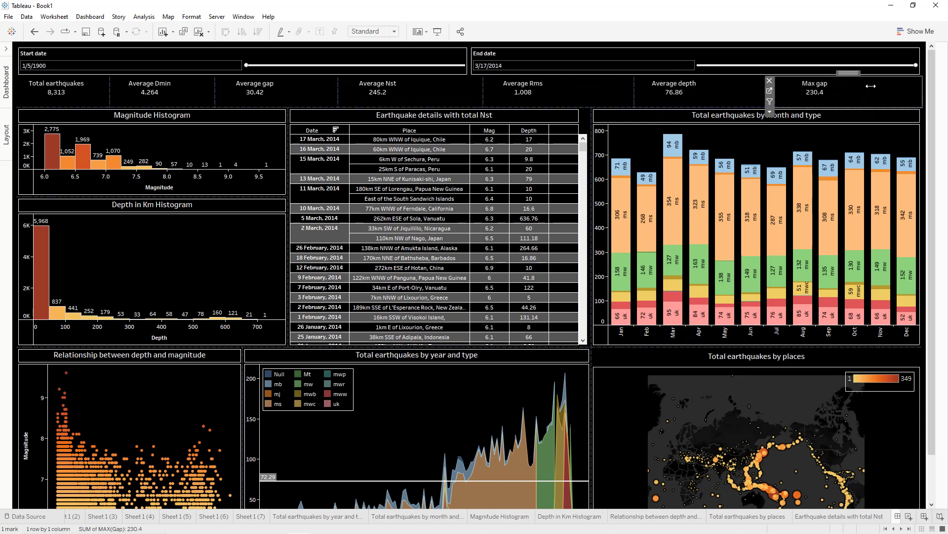
click(915, 88)
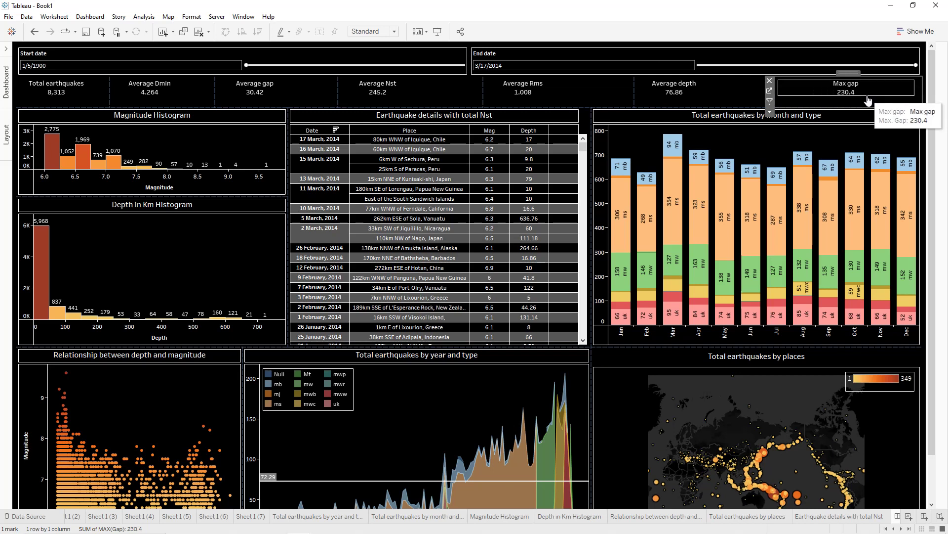
drag(867, 100, 867, 106)
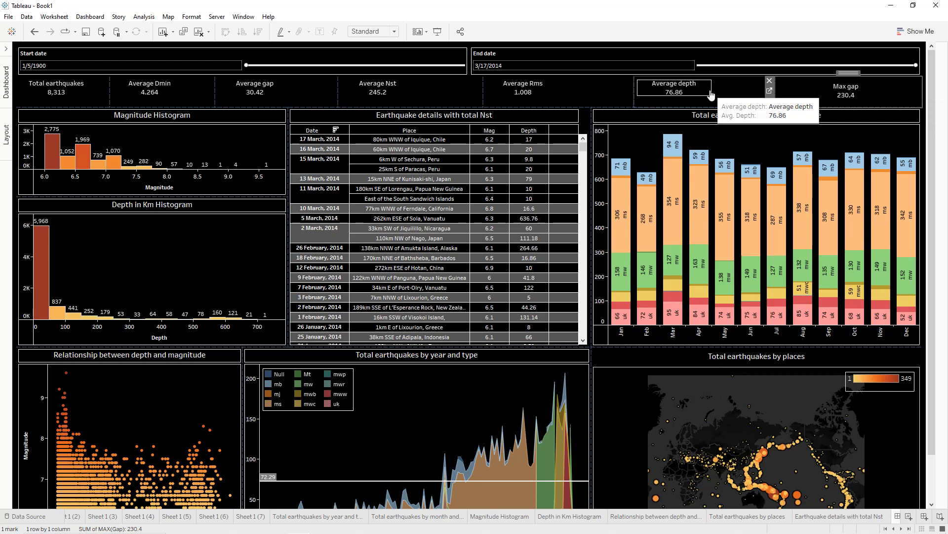
click(712, 86)
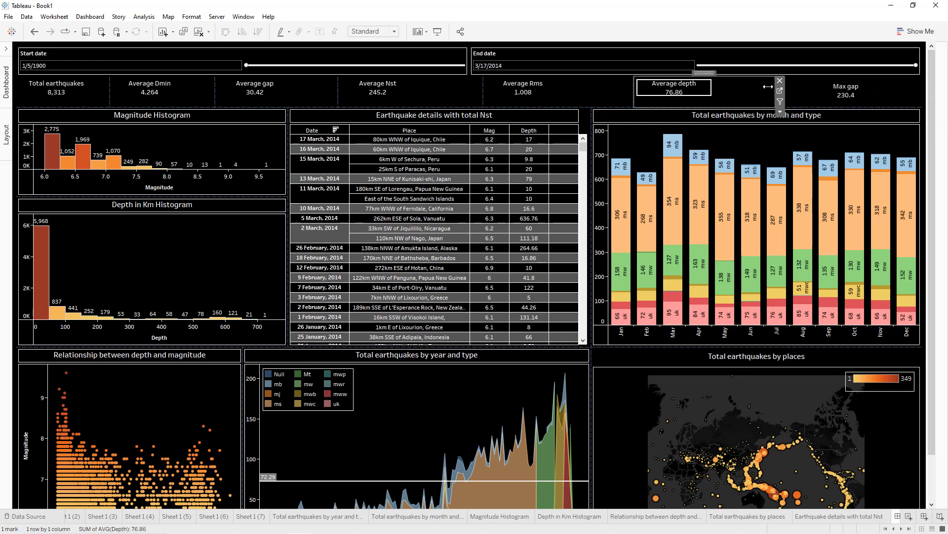
click(728, 102)
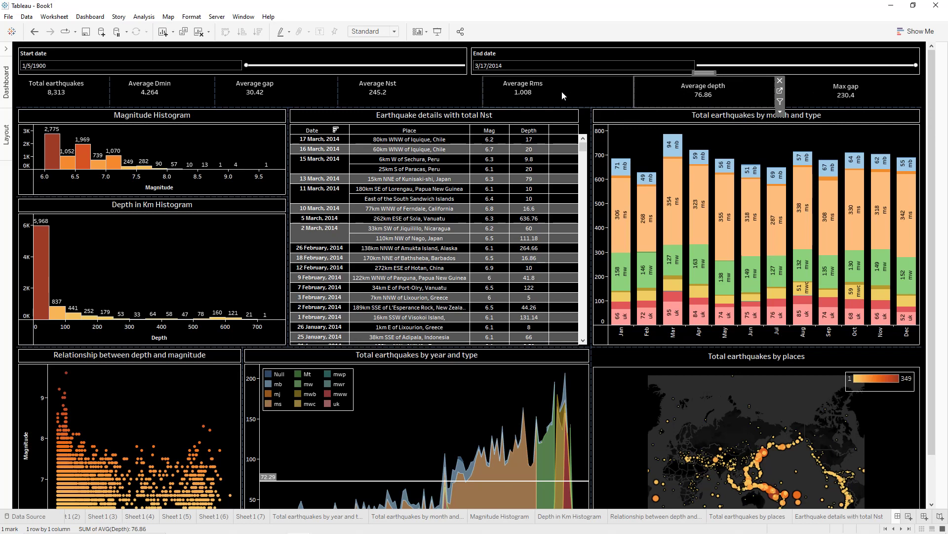
Widen the value cells of Average Rms and Average Nst to centre their figures within their sheets
click(562, 91)
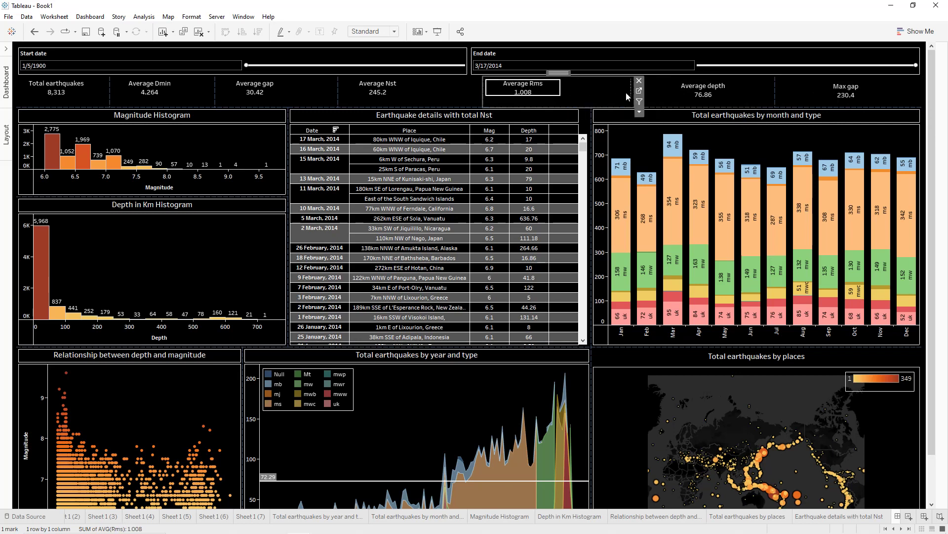
click(578, 98)
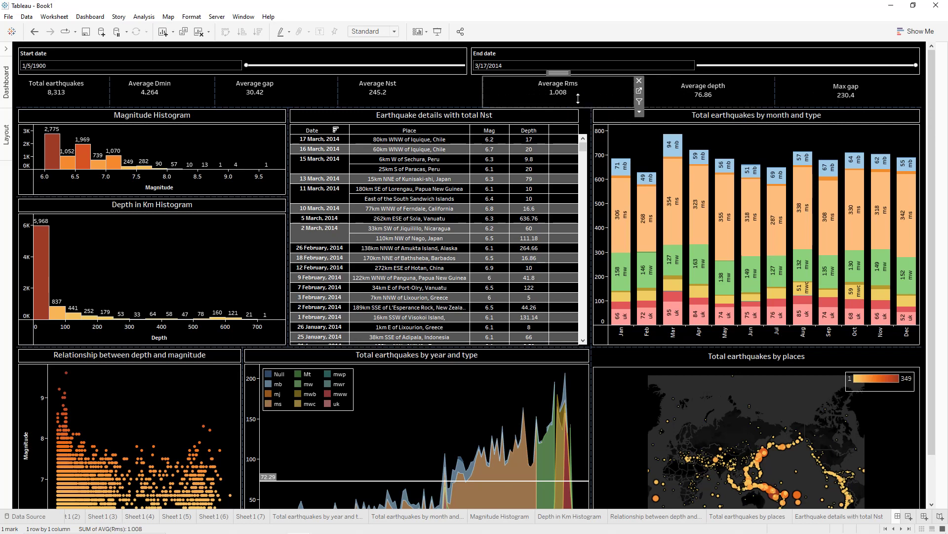
click(415, 90)
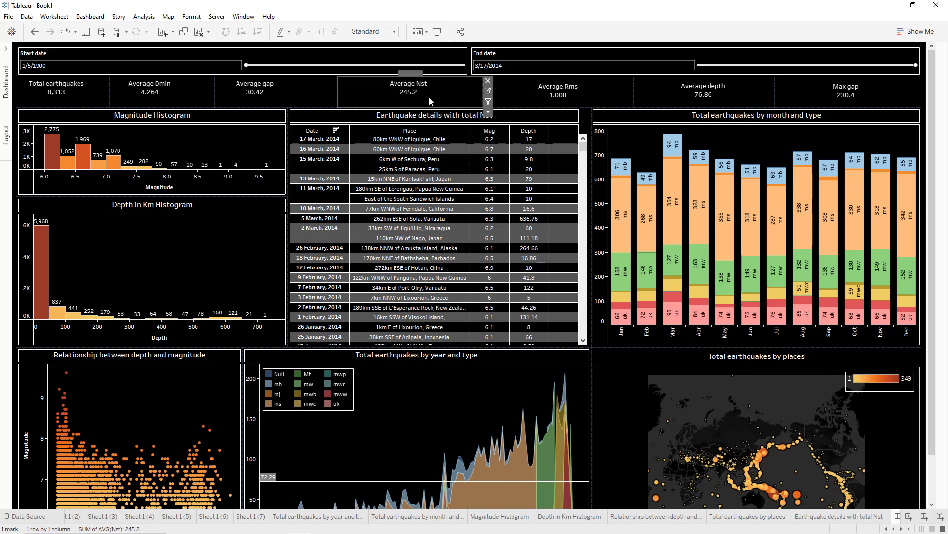
Enlarge the value cells of Average gap, Average Dmin and Total earthquakes to centre their figures
click(300, 92)
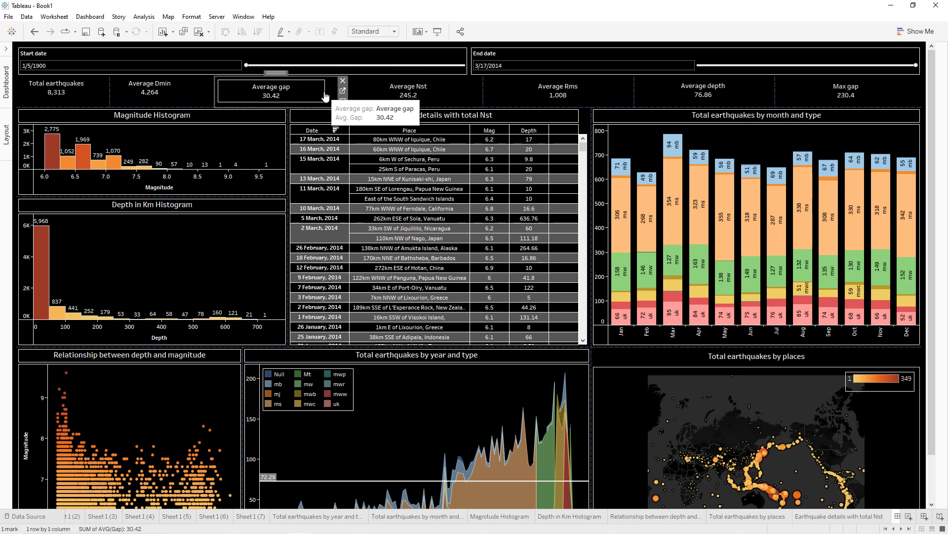
click(196, 90)
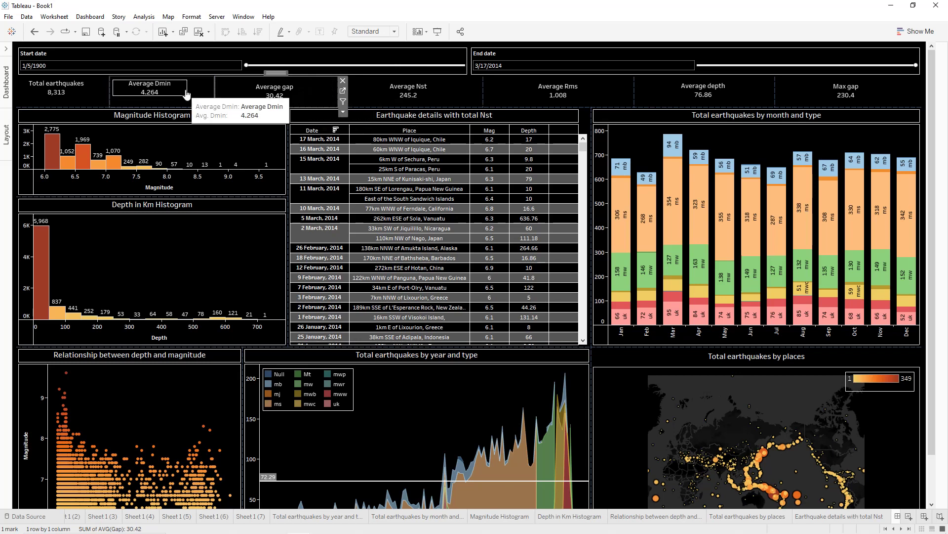
click(188, 96)
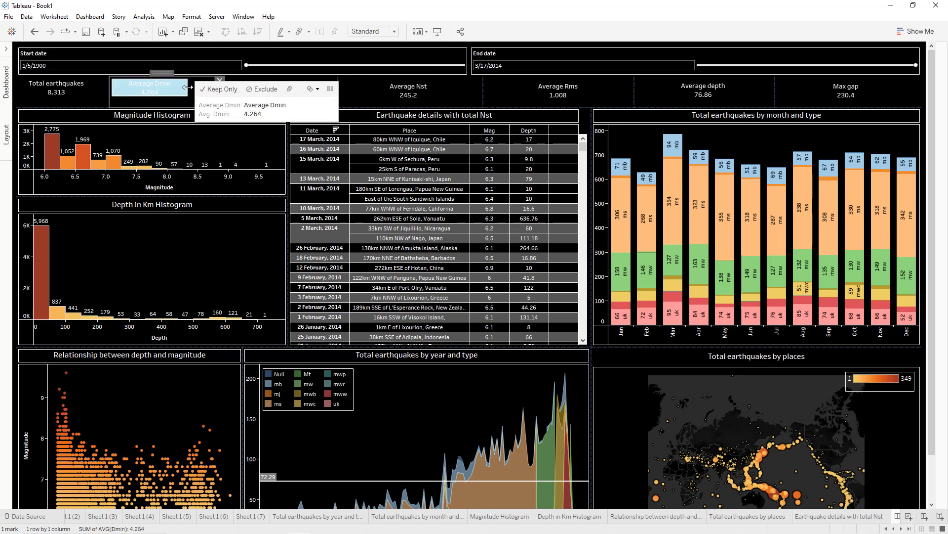
drag(211, 89, 179, 102)
click(95, 100)
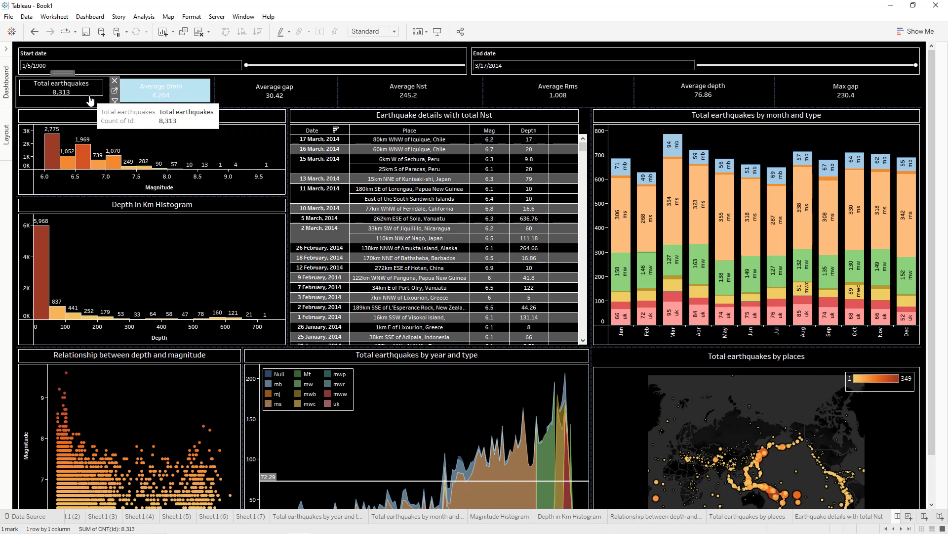
Enlarge the height of the Total earthquakes value cell in the KPI row
drag(89, 97, 89, 102)
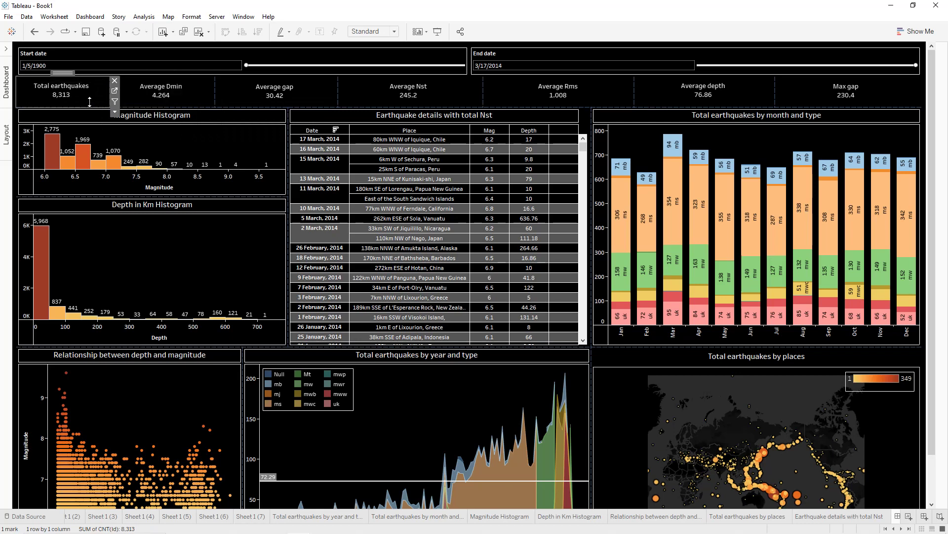
click(210, 238)
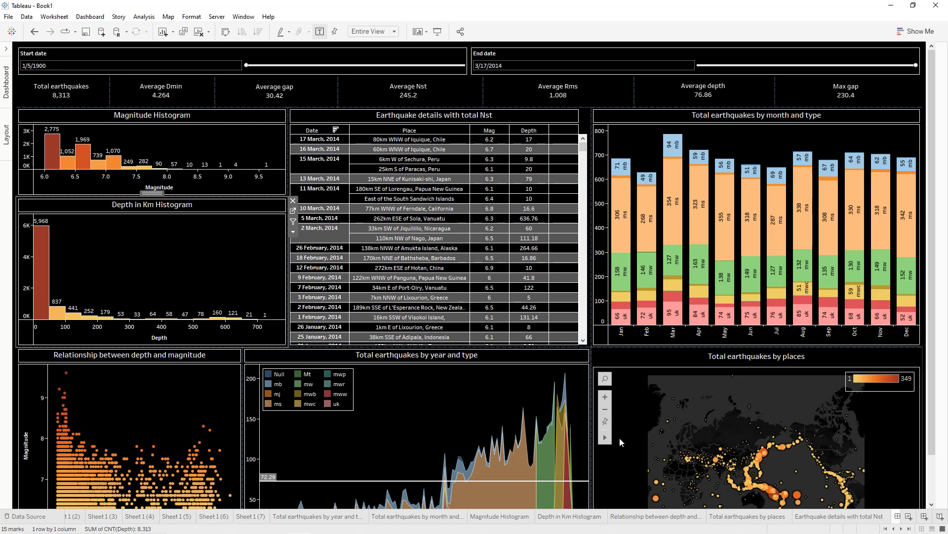
Apply the year and type chart's Study period filter to all worksheets using this data source, and return to Dashboard 1
click(494, 393)
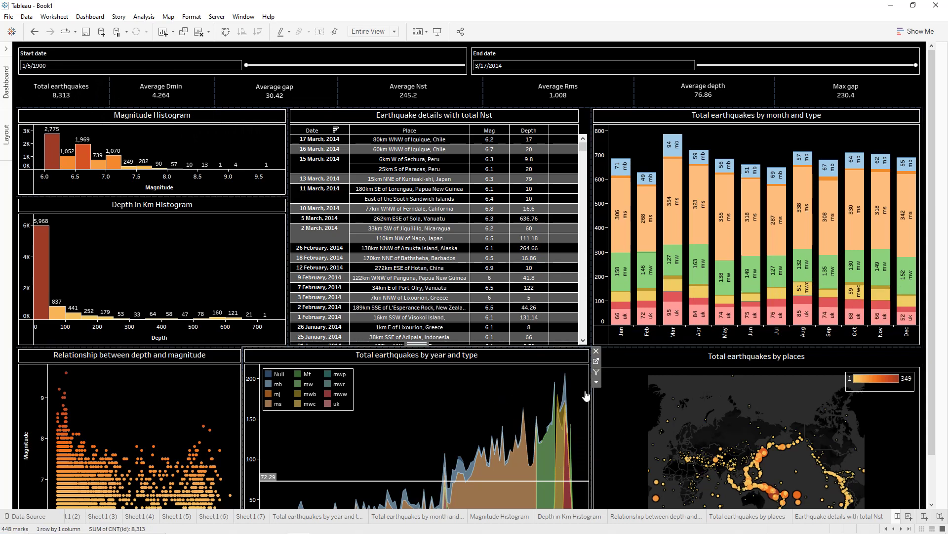
click(597, 362)
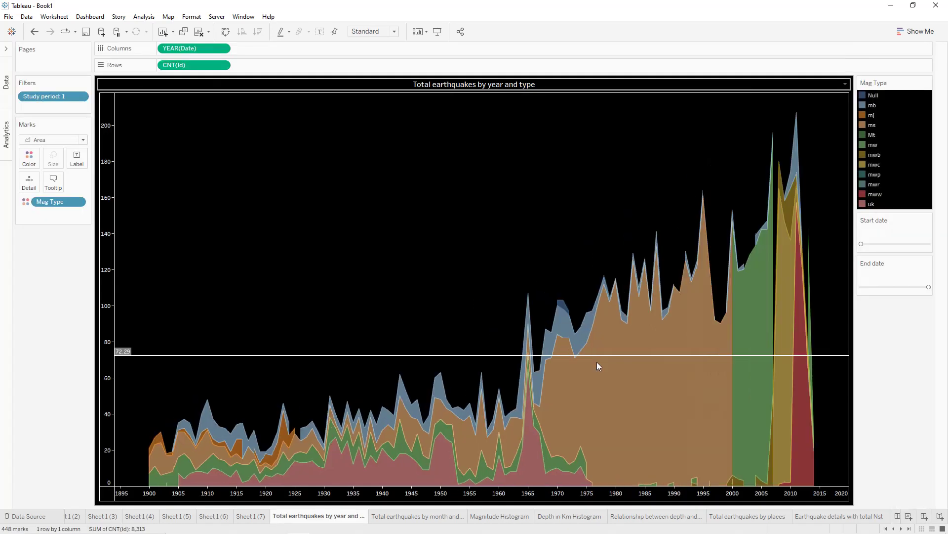
click(81, 97)
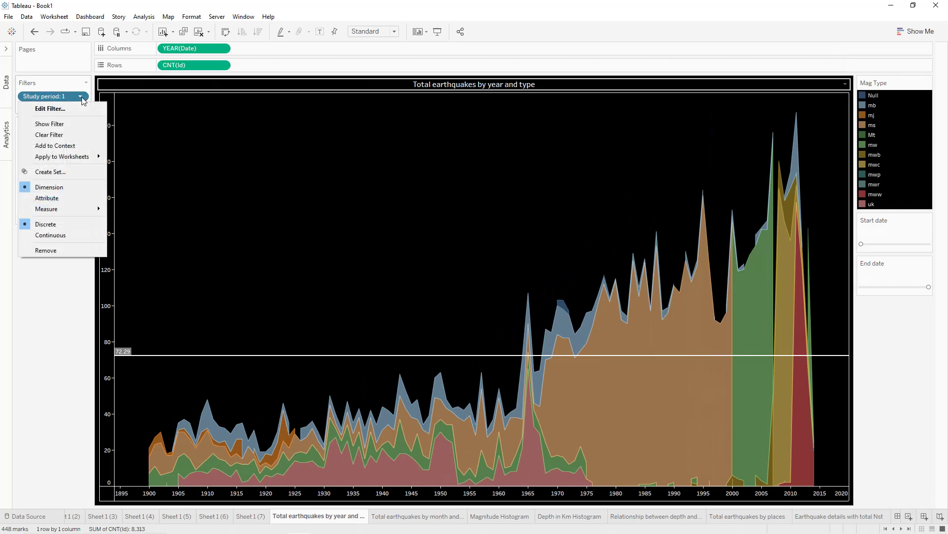
mouse_move(81, 158)
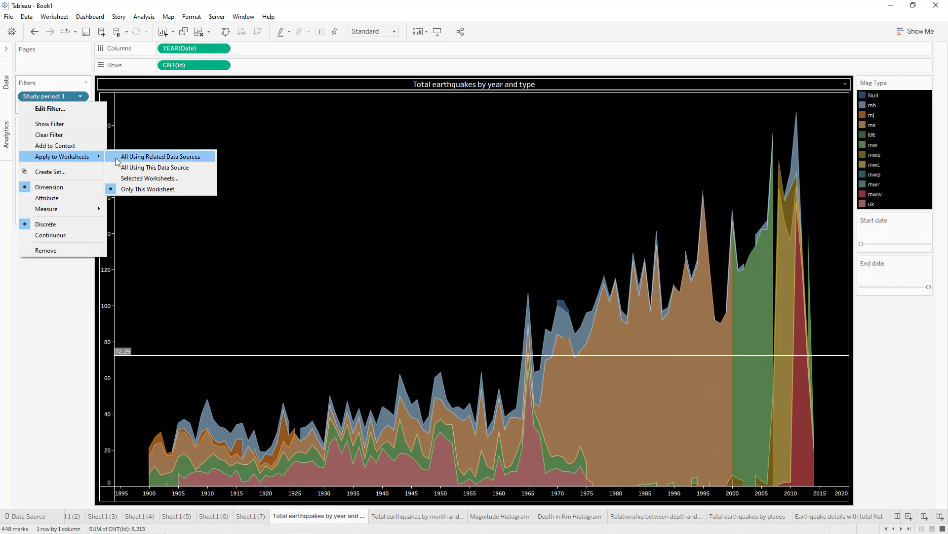
click(127, 169)
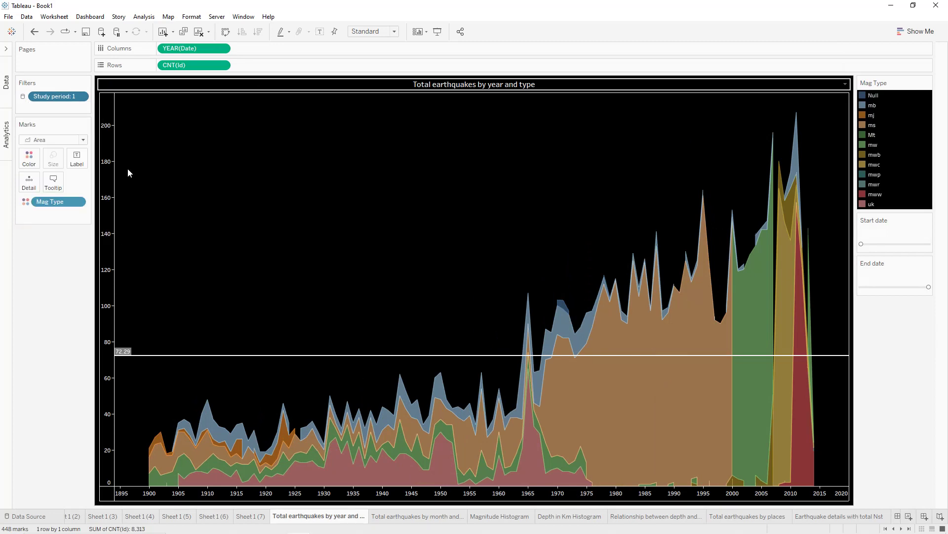
click(847, 517)
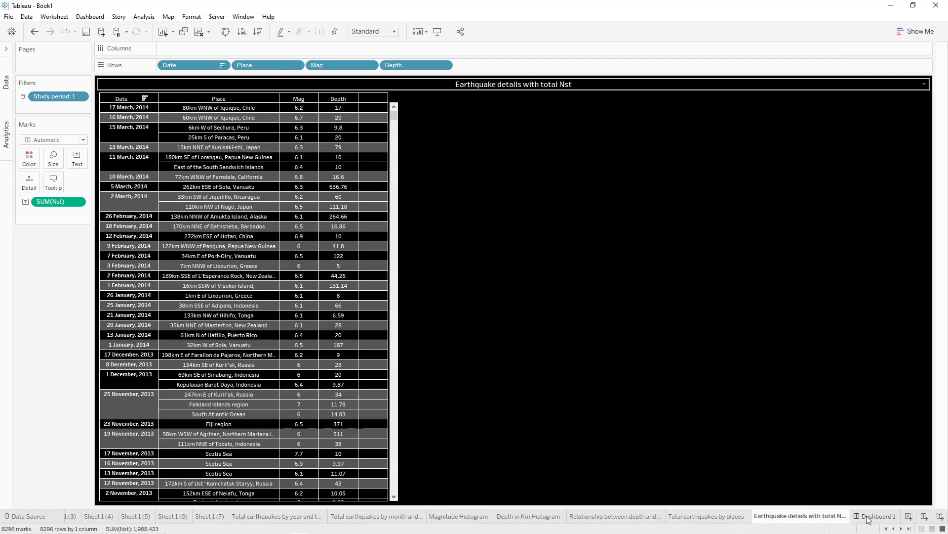
key(ctrl+Tab)
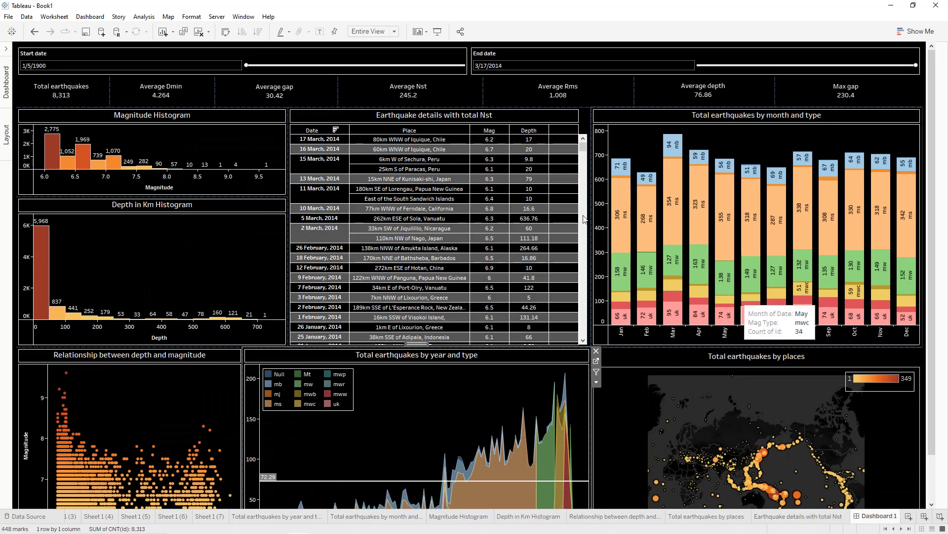
Try out the date parameters in presentation mode, ending with Start date 6/8/1917 and End date 4/25/1958
click(437, 32)
drag(245, 26, 272, 27)
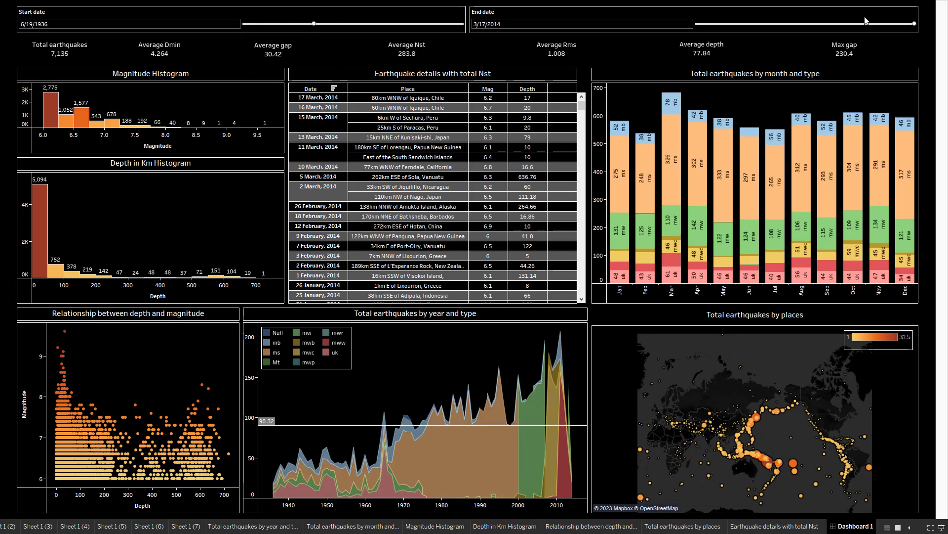
drag(914, 24, 787, 24)
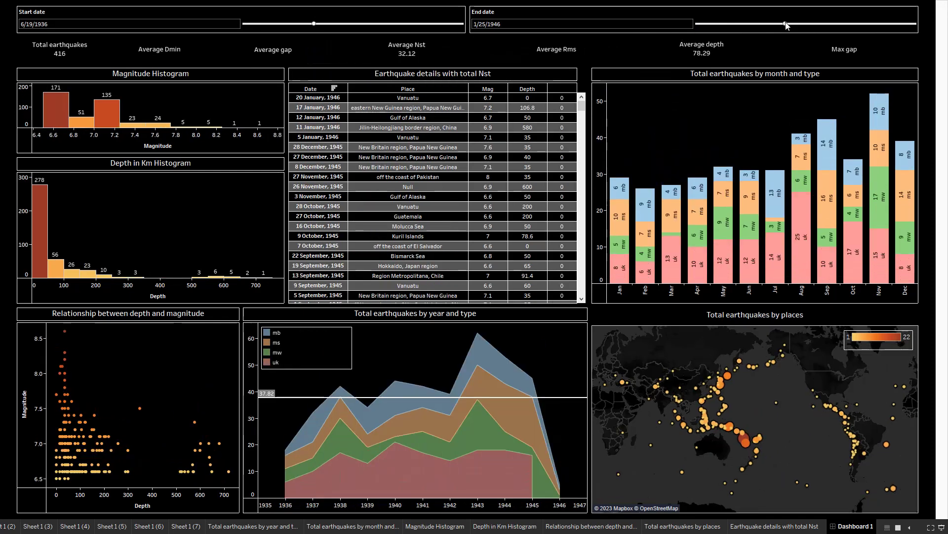
drag(800, 23, 809, 23)
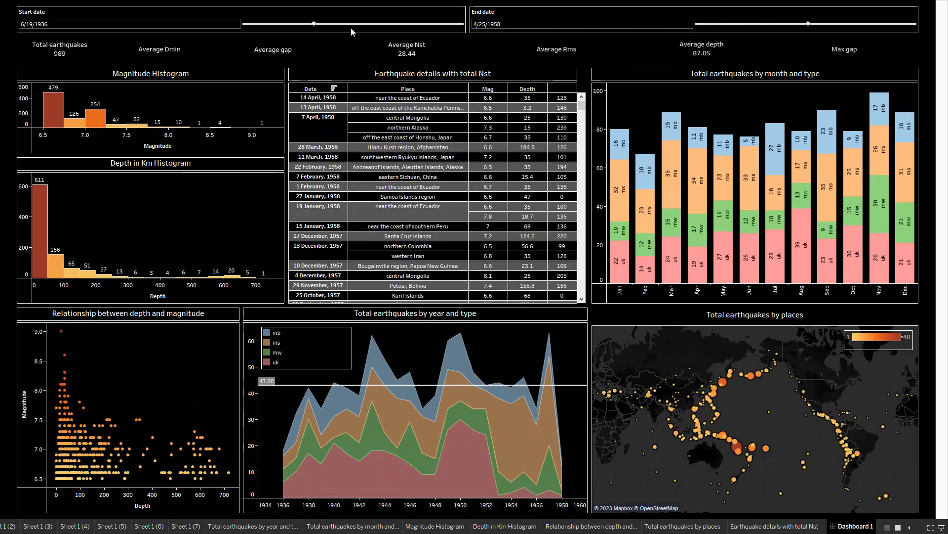
drag(310, 23, 279, 23)
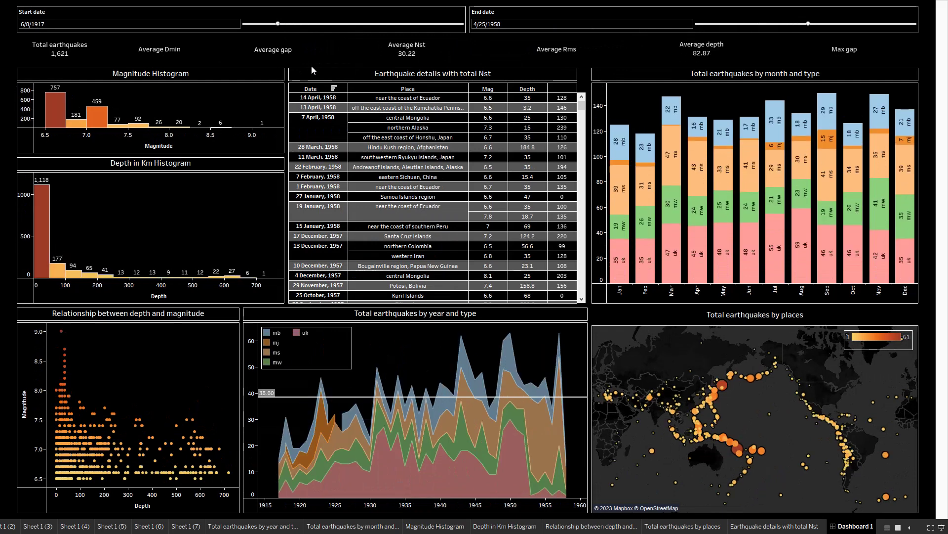
key(Escape)
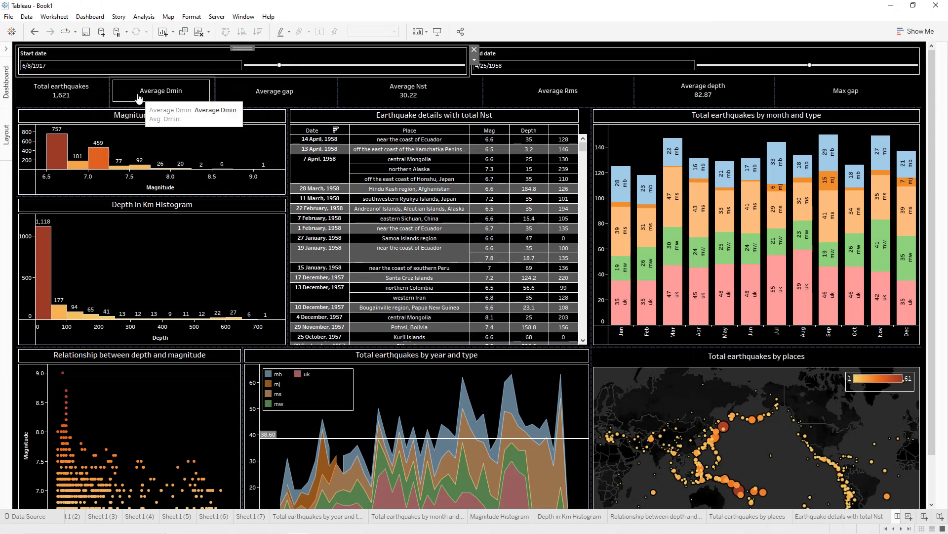
Add a floating blank object to the dashboard and give it a white background
click(6, 48)
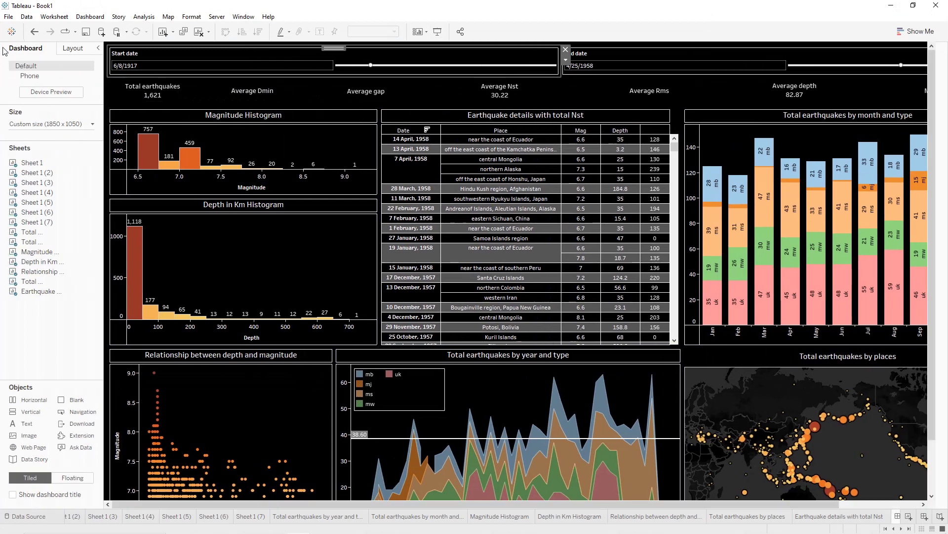
click(77, 482)
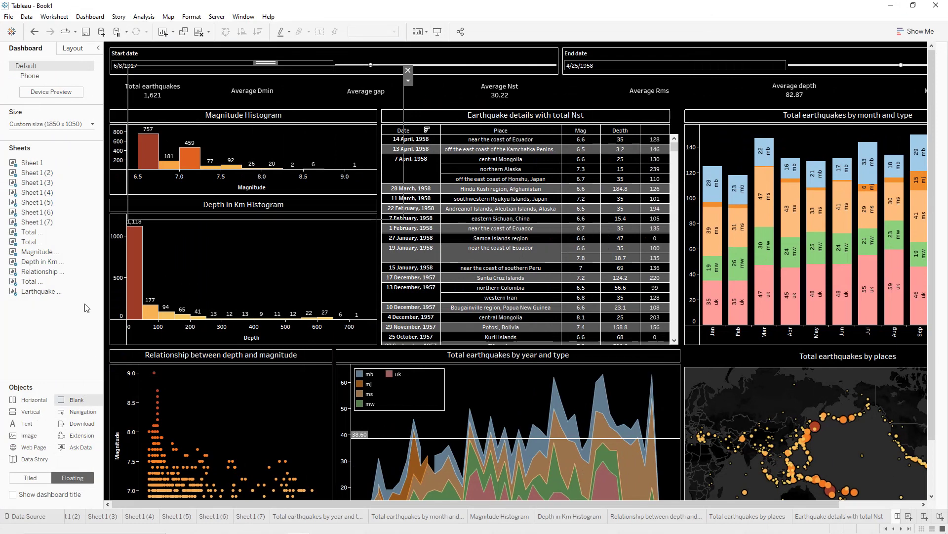
click(79, 49)
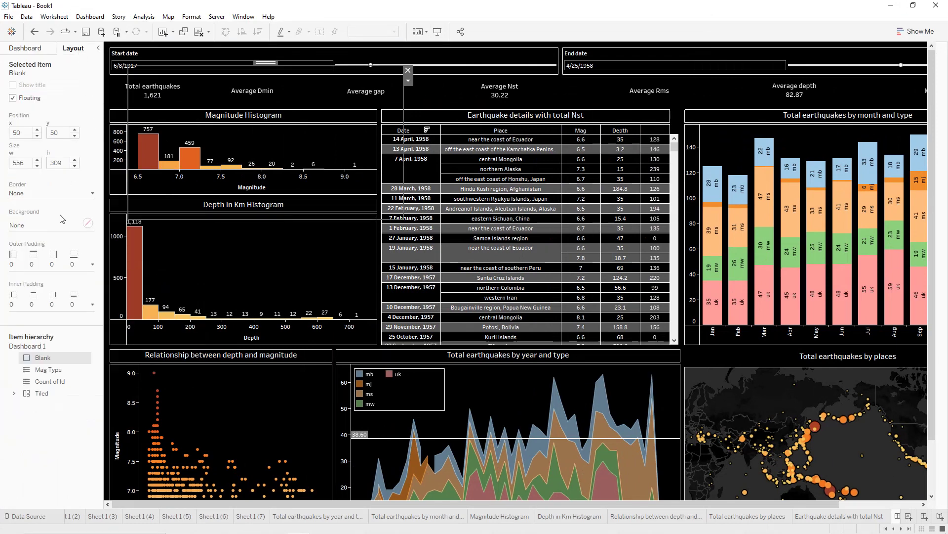
click(51, 230)
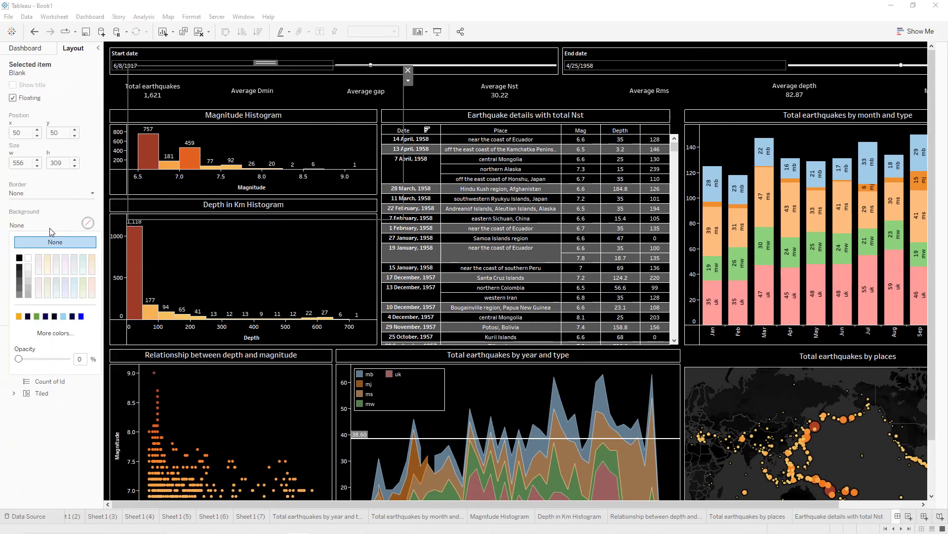
click(29, 259)
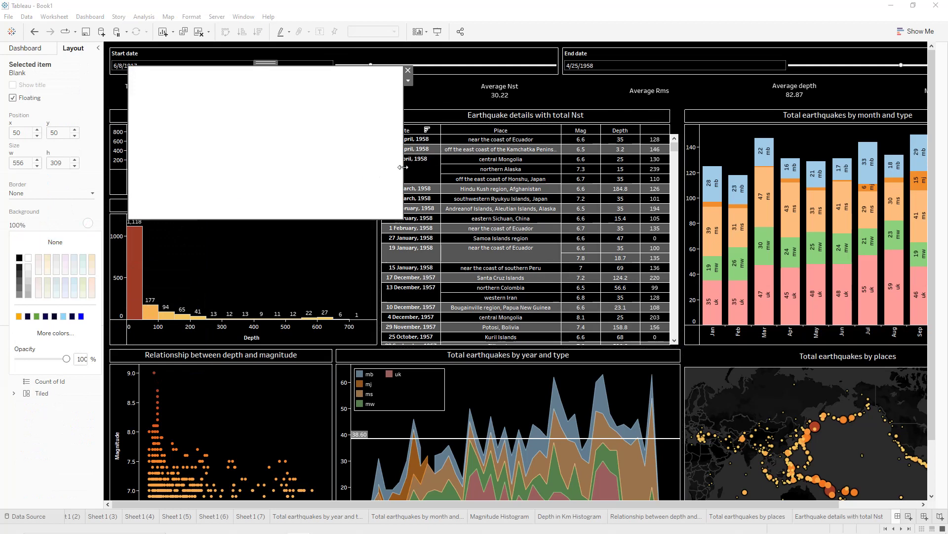
Shrink the white blank into a thin vertical divider, 2 wide and 46 high, over the KPI row
click(284, 171)
drag(285, 171, 134, 220)
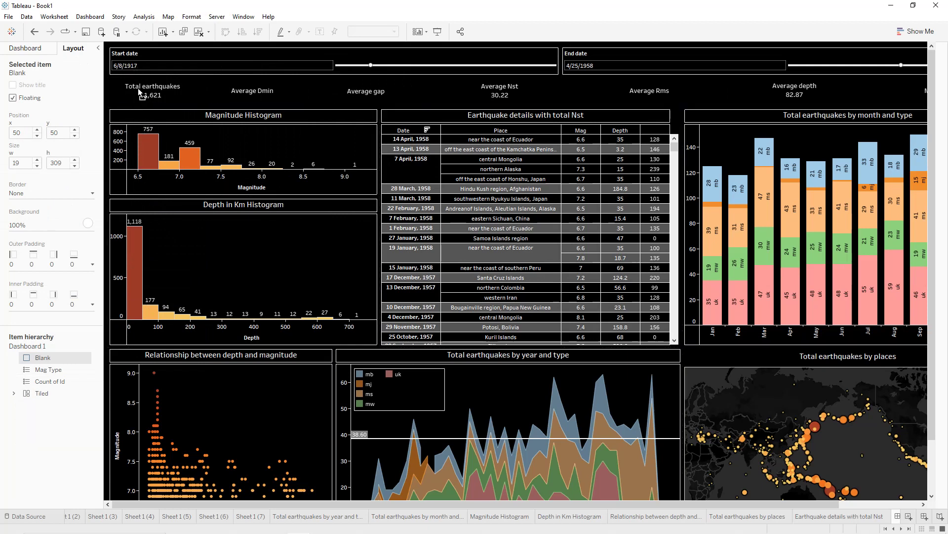
drag(139, 93, 154, 103)
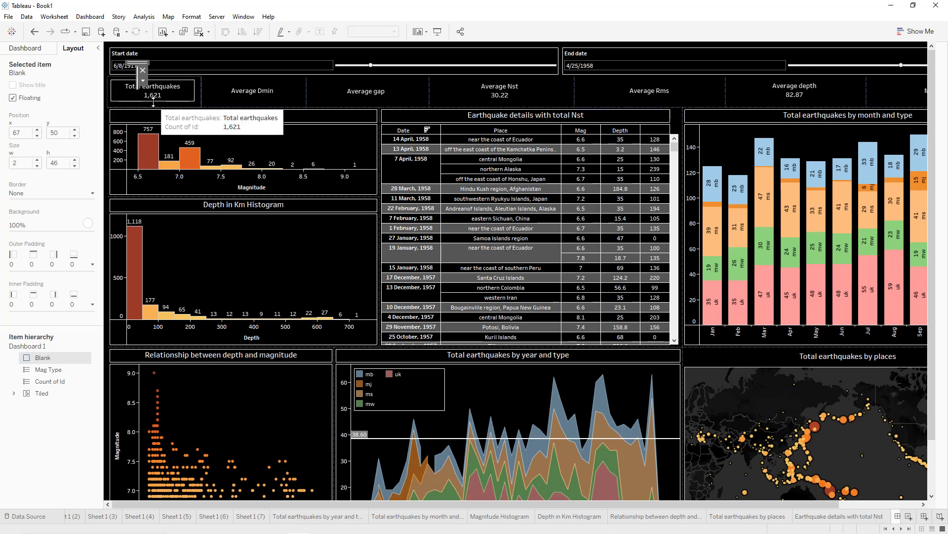
Paste four copies of the divider and place one between Average depth and Max gap at about x 1571, y 79
key(ctrl+v)
key(ctrl+v)
key(ctrl+v)
key(ctrl+v)
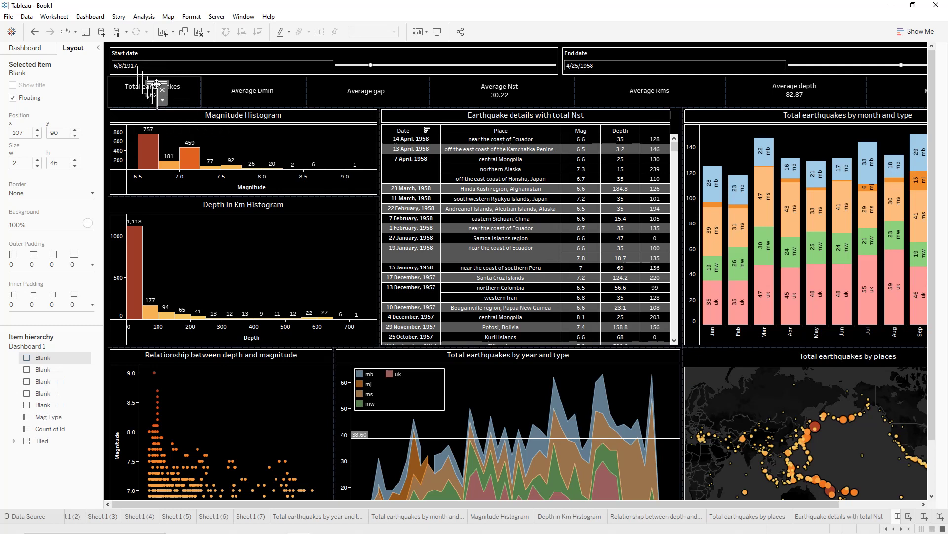
drag(156, 84, 793, 81)
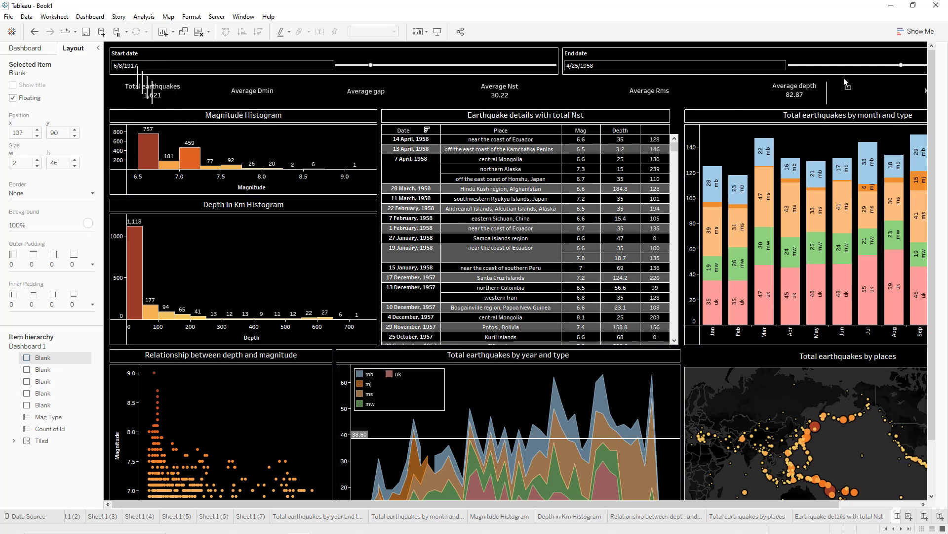
drag(880, 76, 879, 76)
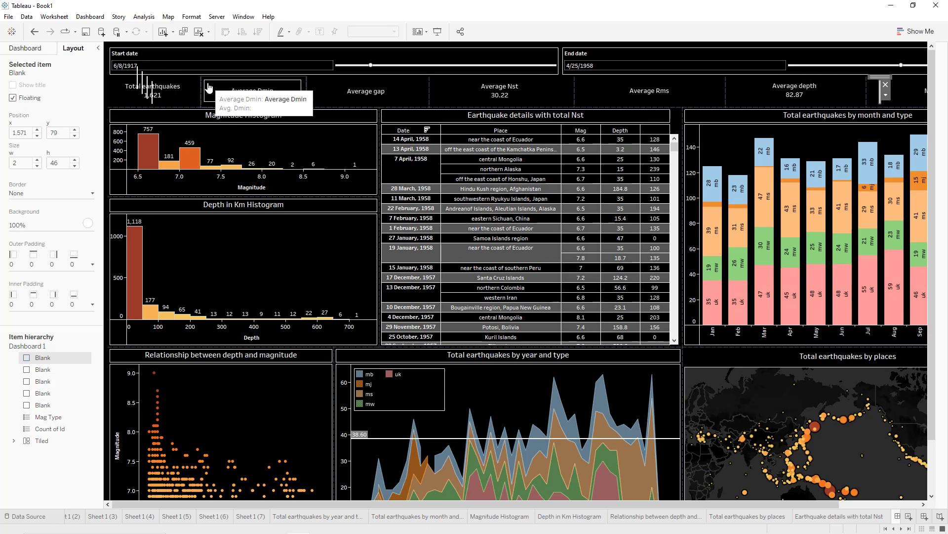
Lower the boundary between Magnitude Histogram and Depth in Km Histogram to even out their heights
click(153, 94)
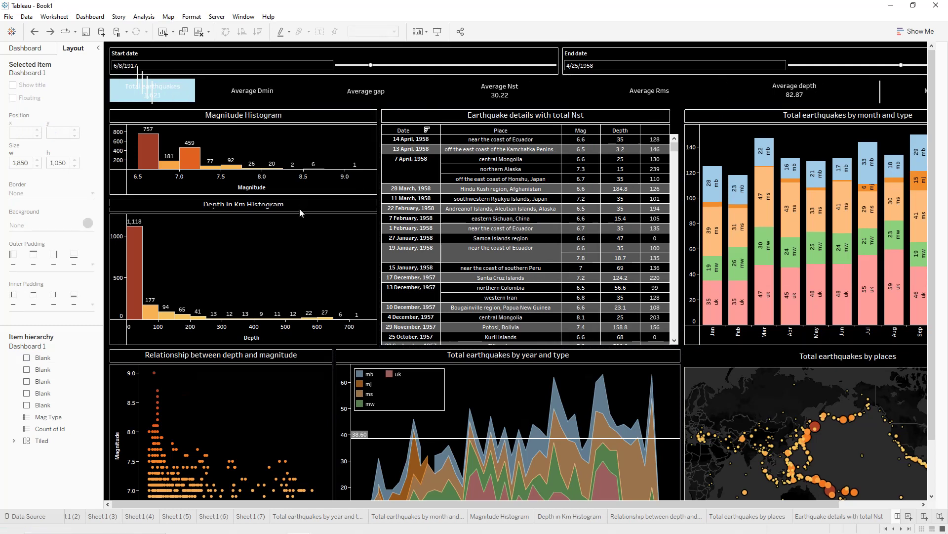
drag(292, 201, 292, 218)
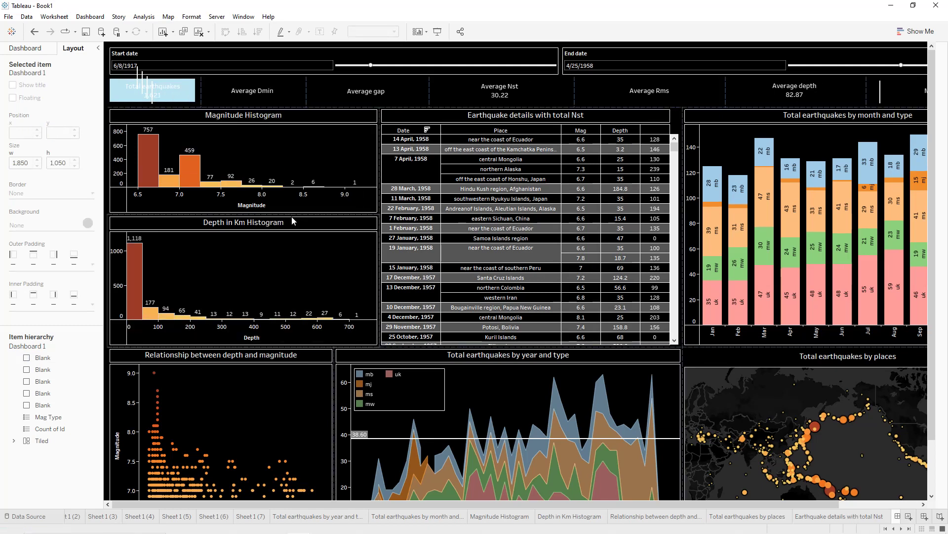
drag(292, 218, 292, 233)
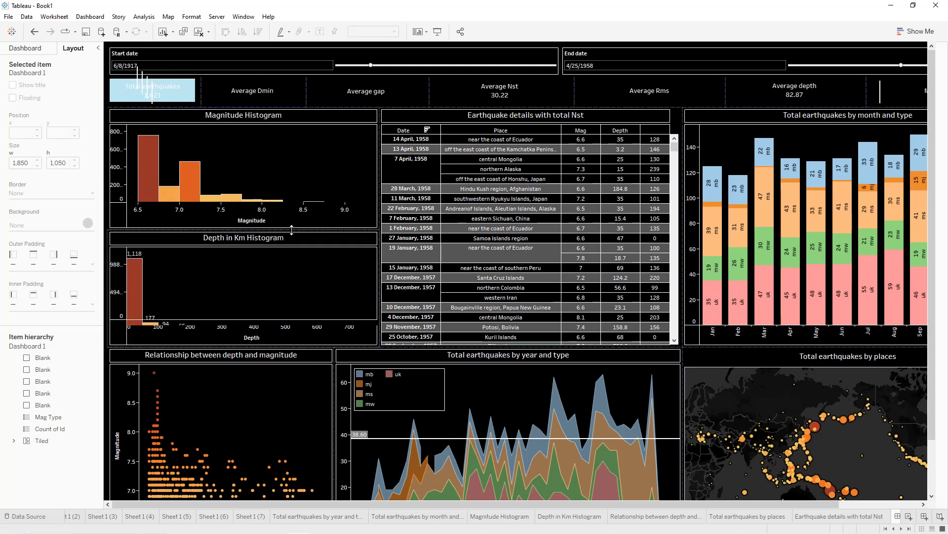
Place dividers on both sides of Average Nst and before Average depth, and shift the Max gap divider slightly toward Average depth
click(450, 80)
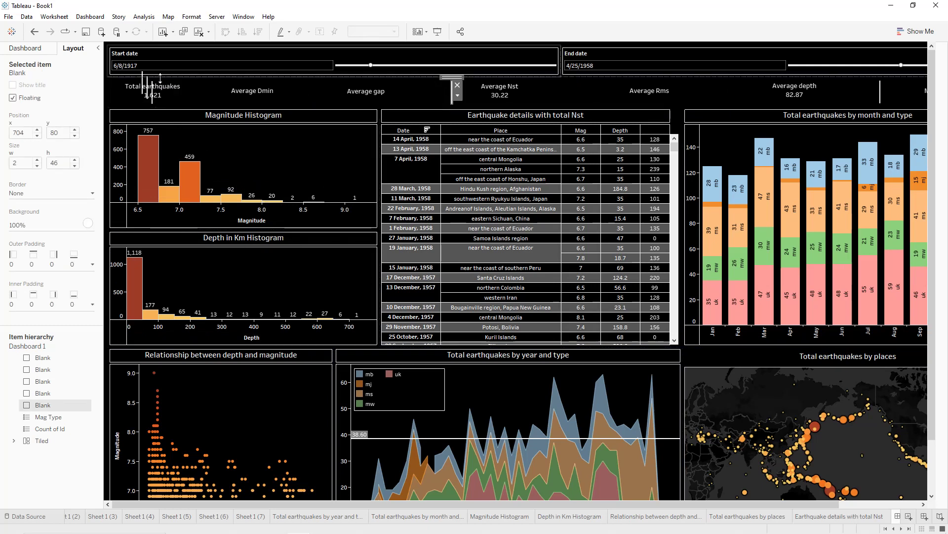
drag(152, 87, 378, 81)
drag(540, 79, 566, 77)
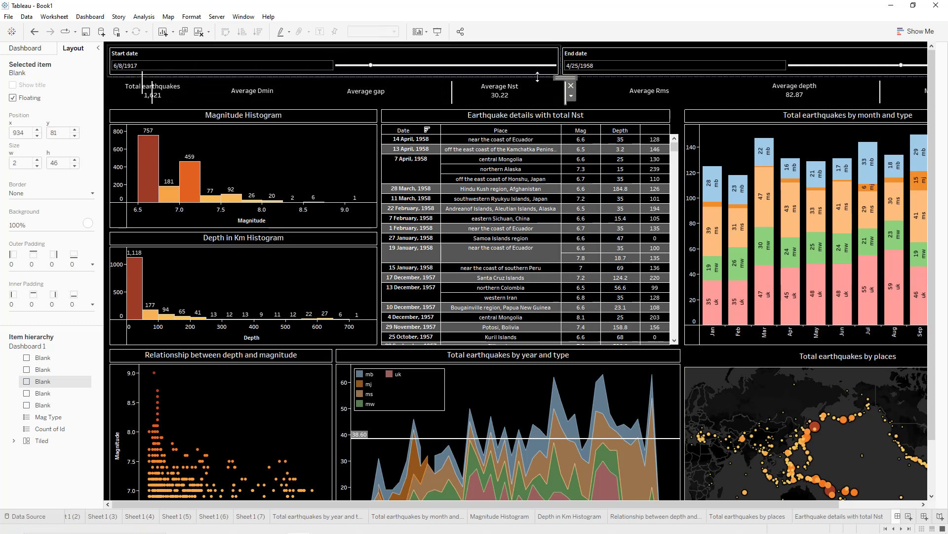
click(142, 80)
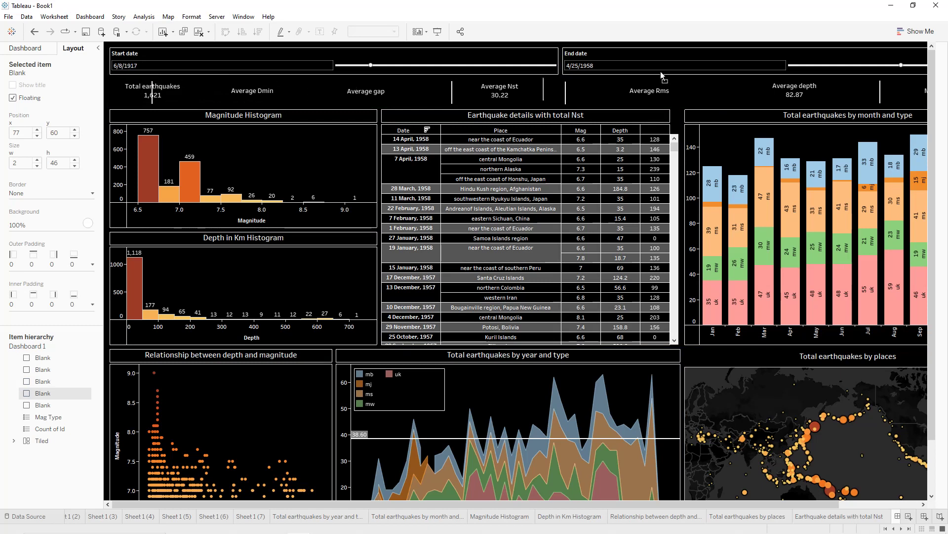
click(704, 79)
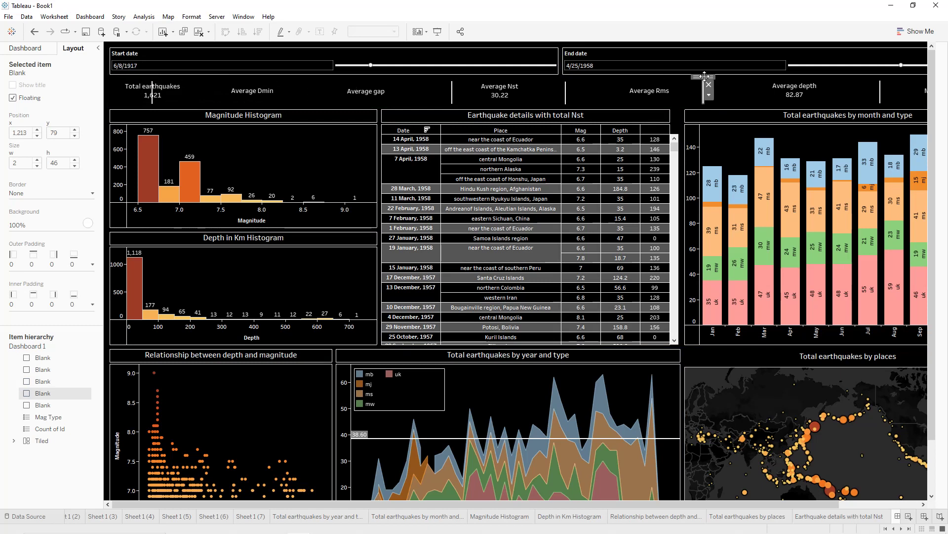
click(879, 95)
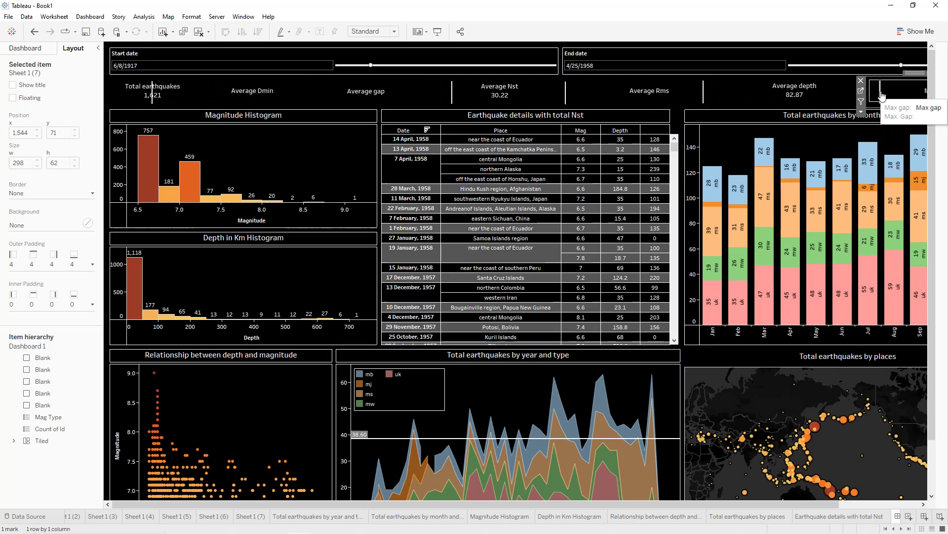
click(881, 94)
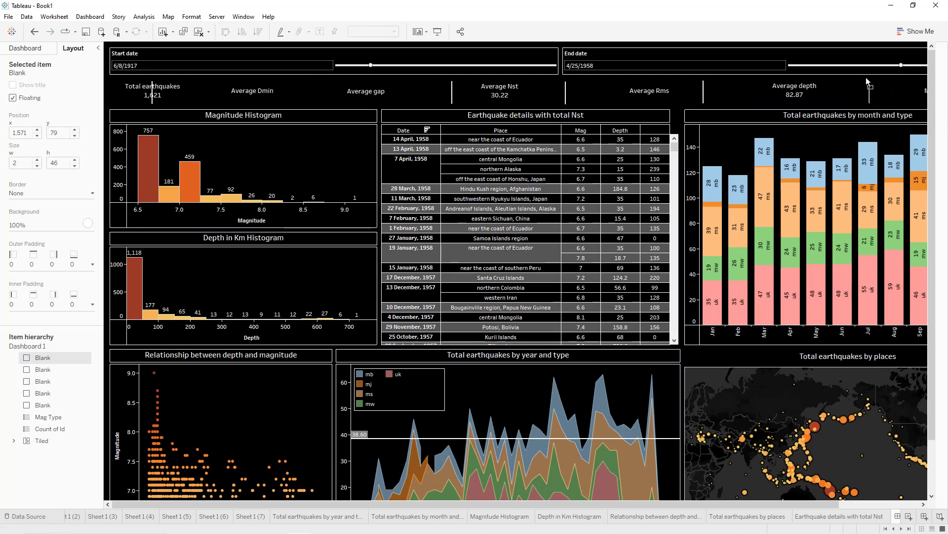
Place a divider between Total earthquakes and Average Dmin at about x 205, y 80, and paste another between Average Dmin and Average gap
click(151, 85)
drag(152, 85, 206, 84)
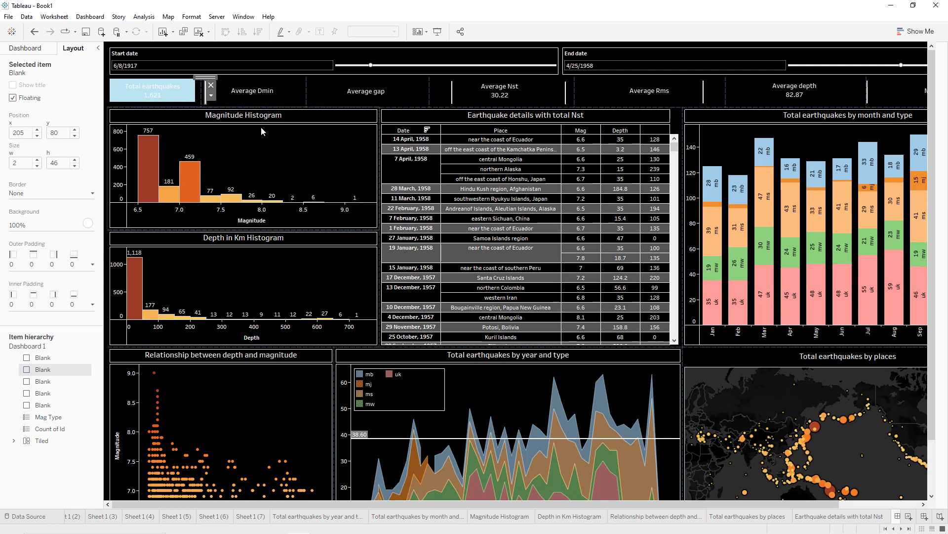
key(ctrl+v)
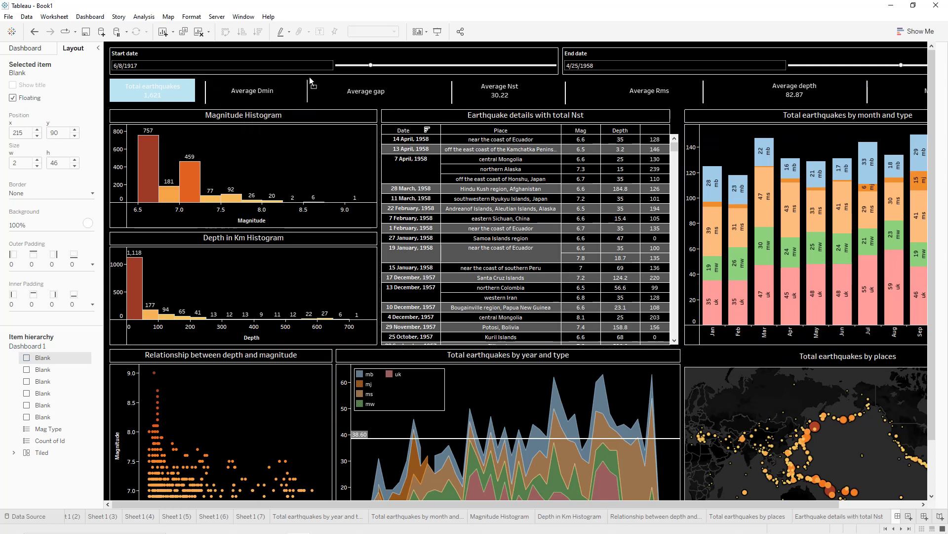
click(181, 91)
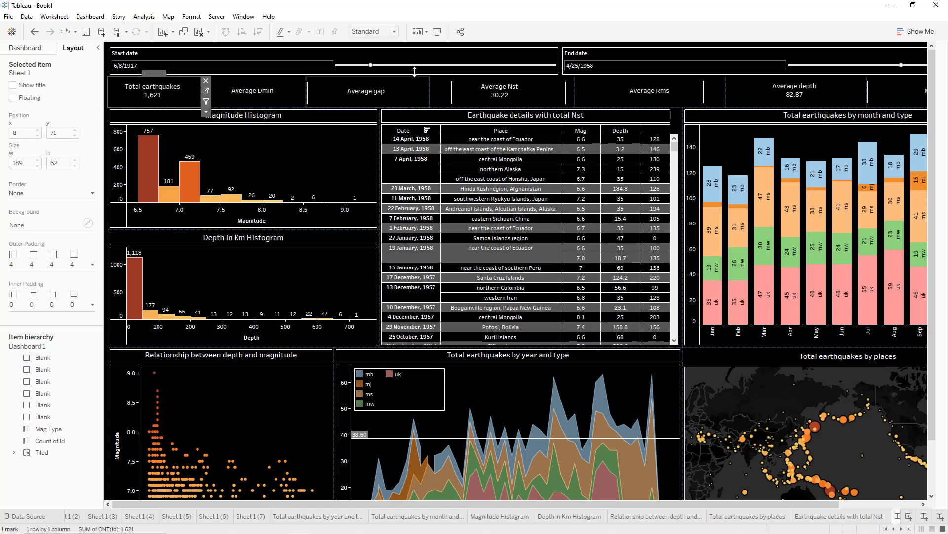
Preview the dashboard in presentation mode with the end date moved to 8/7/2009 and the start date to 11/8/1901
click(438, 31)
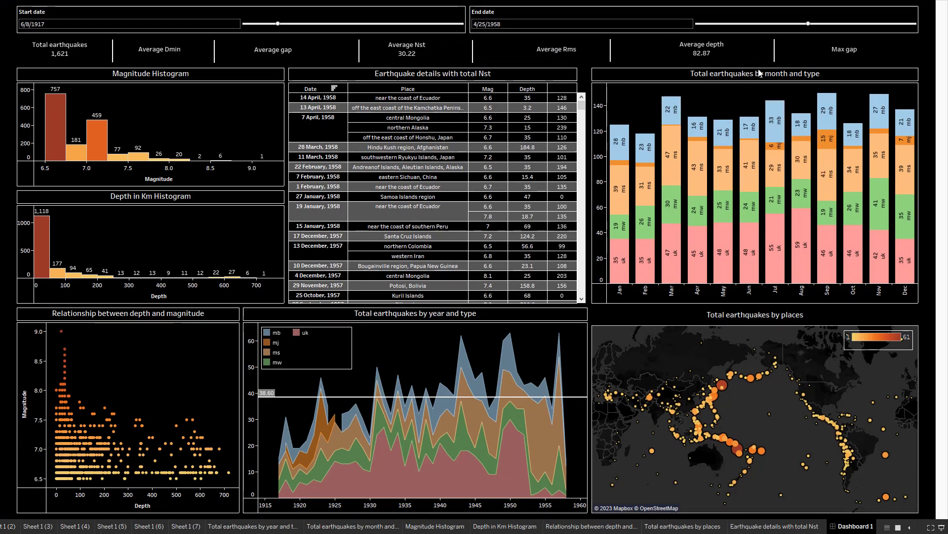
drag(810, 27, 907, 26)
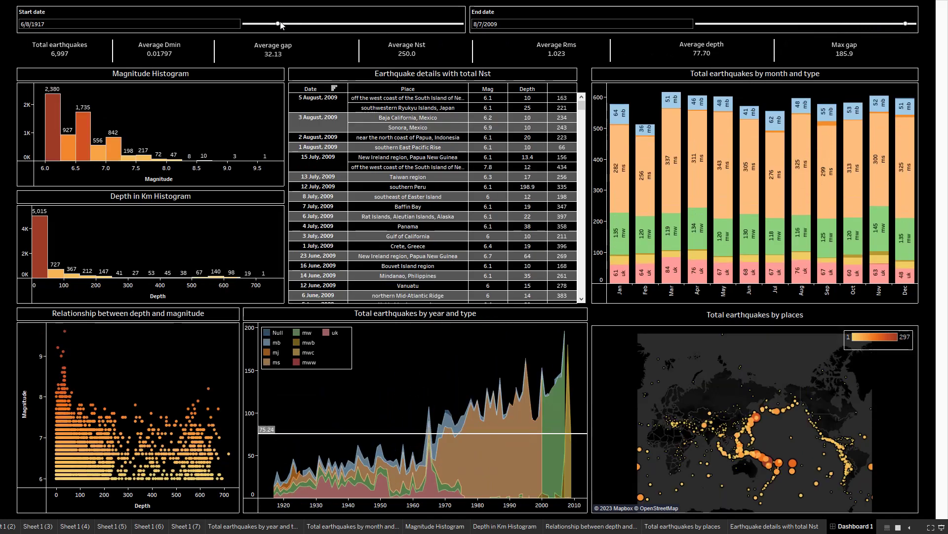
drag(278, 24, 249, 24)
key(Escape)
Widen the depth and magnitude scatter plot to match the histograms and move the Mag Type legend to about x 507, y 661
drag(357, 395, 442, 367)
click(413, 394)
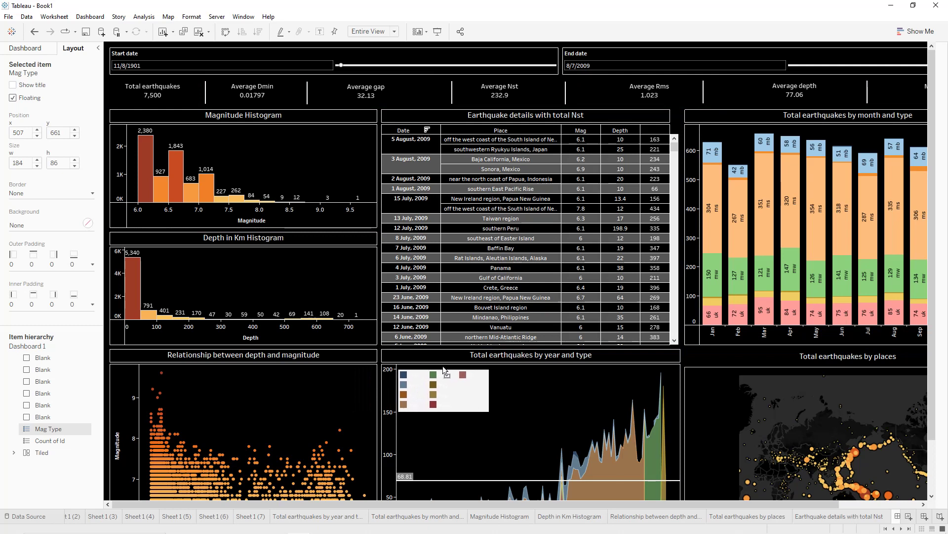
Add a solid white border to the title of the Total earthquakes by places map
click(708, 356)
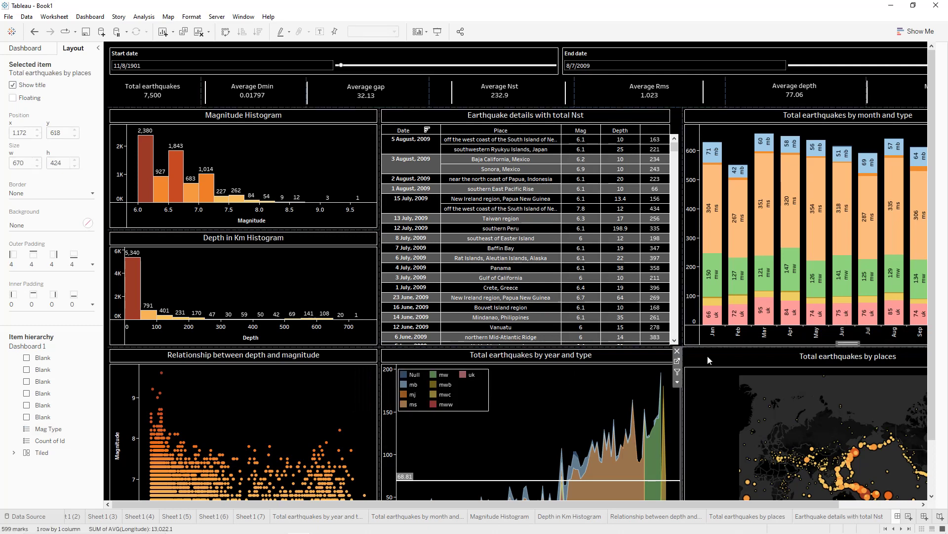
right_click(708, 356)
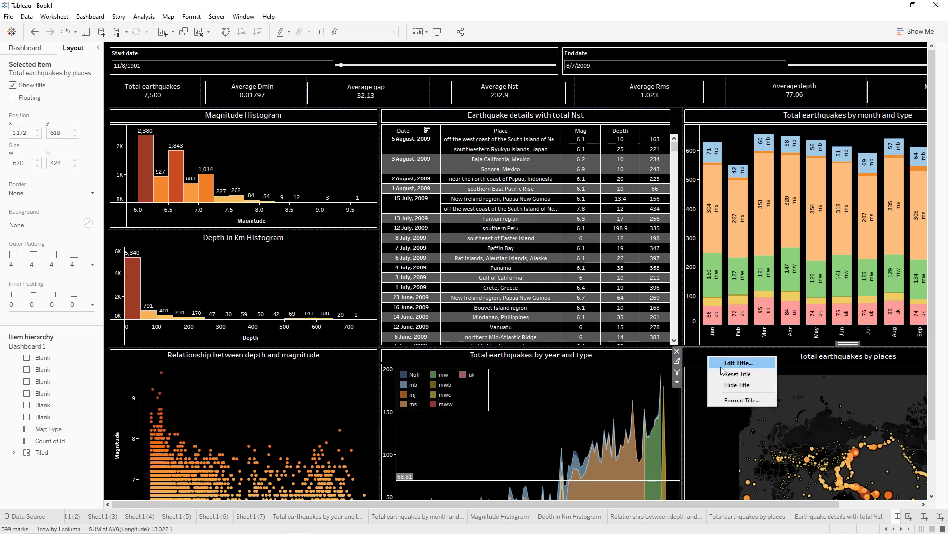
click(739, 400)
click(71, 93)
click(86, 118)
click(66, 173)
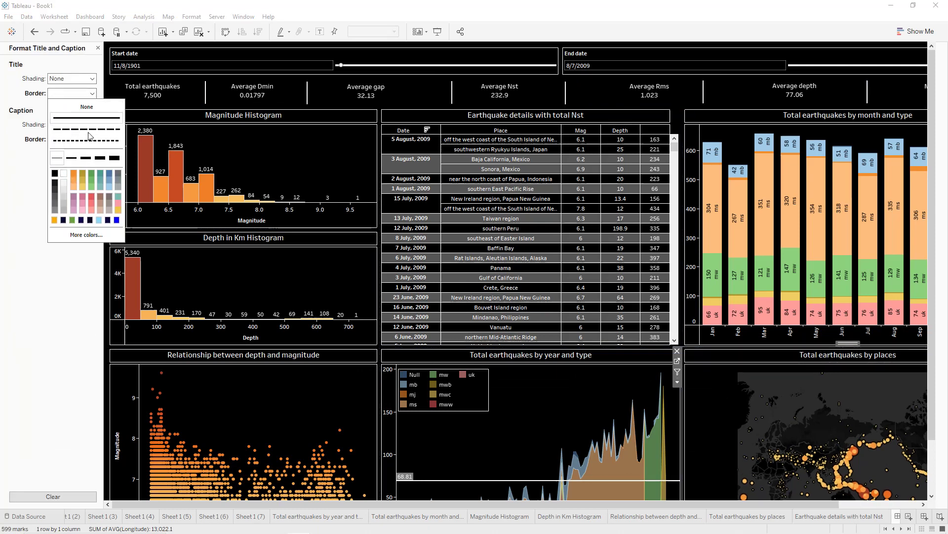
click(97, 49)
click(96, 49)
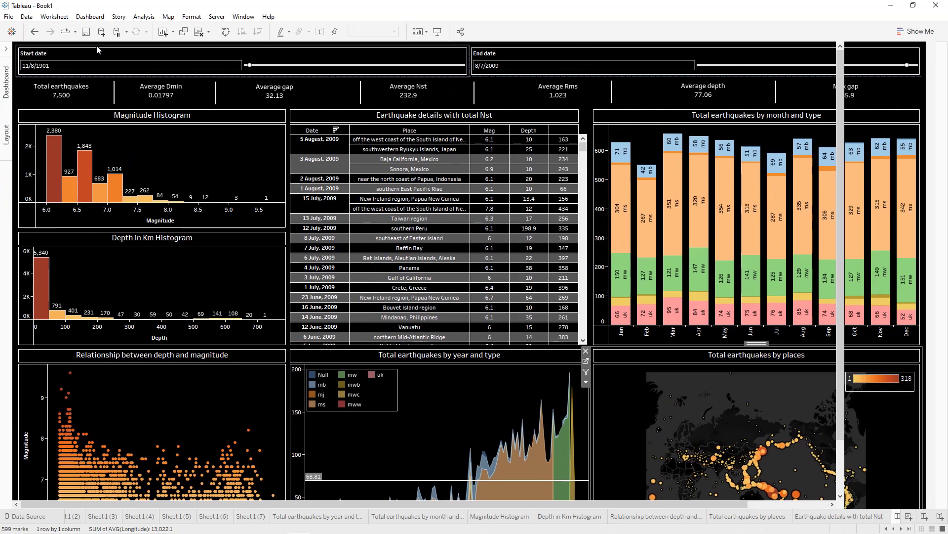
Present the dashboard full screen and extend the date range from 1/5/1900 to 3/17/2014
click(437, 32)
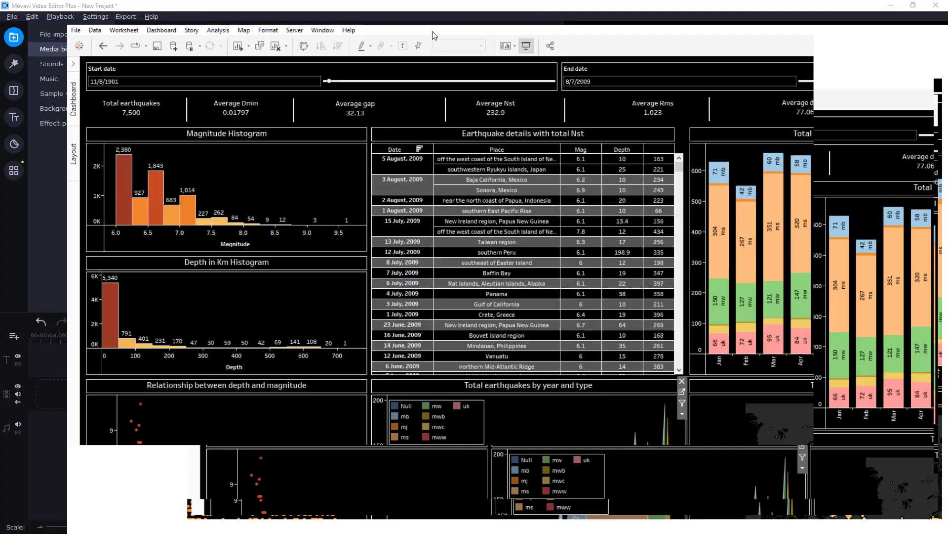
drag(248, 23, 240, 27)
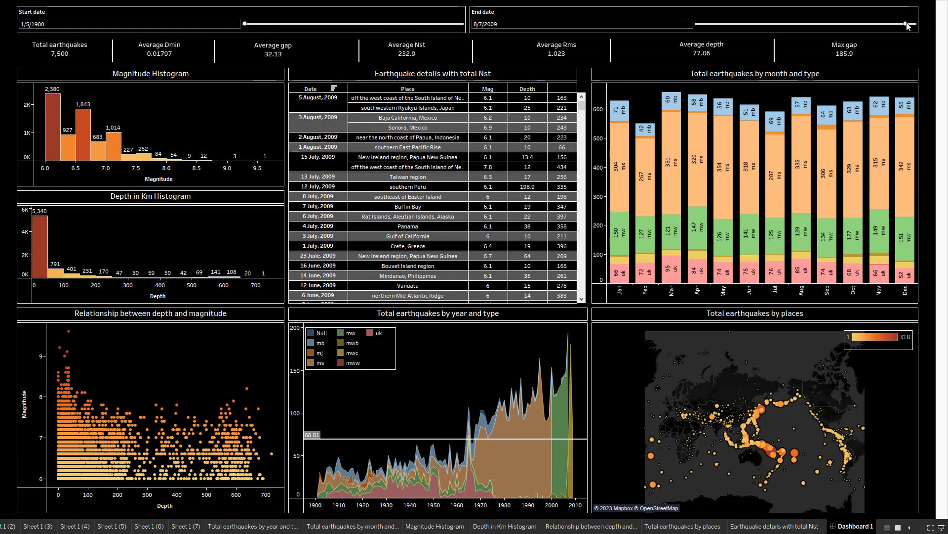
drag(917, 26, 914, 25)
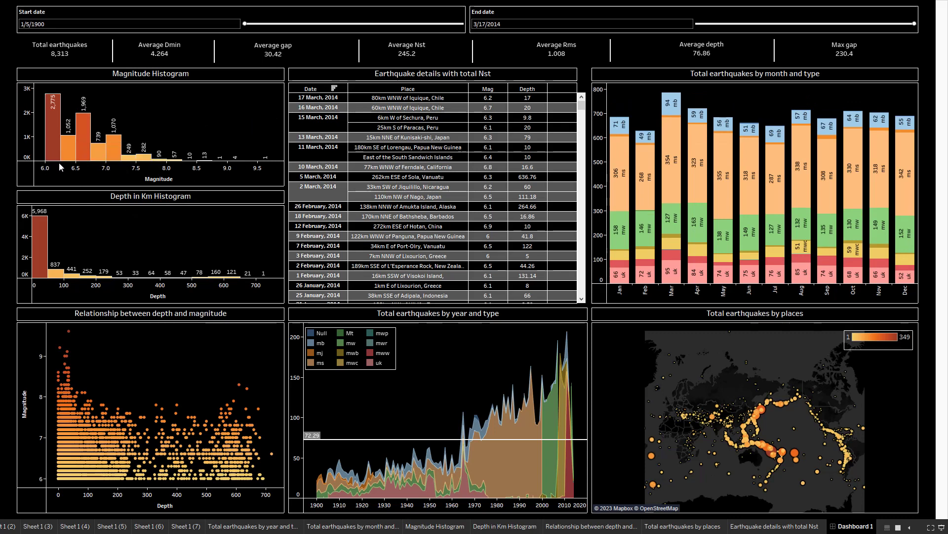
Examine the histograms, the scatter plot, the tooltips of the American map points, and the March segments of the monthly bar chart
mouse_move(59, 161)
mouse_move(44, 230)
mouse_move(69, 333)
mouse_move(790, 415)
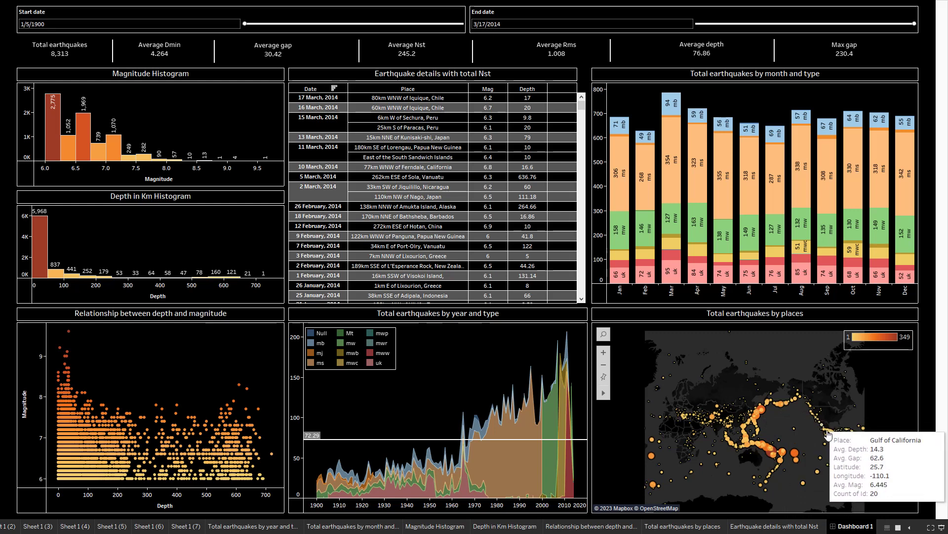
mouse_move(848, 460)
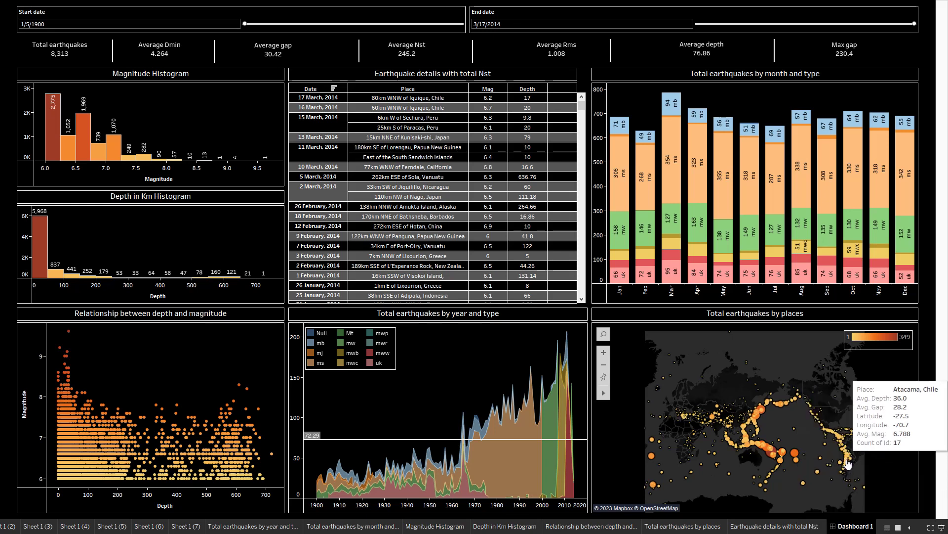
mouse_move(839, 445)
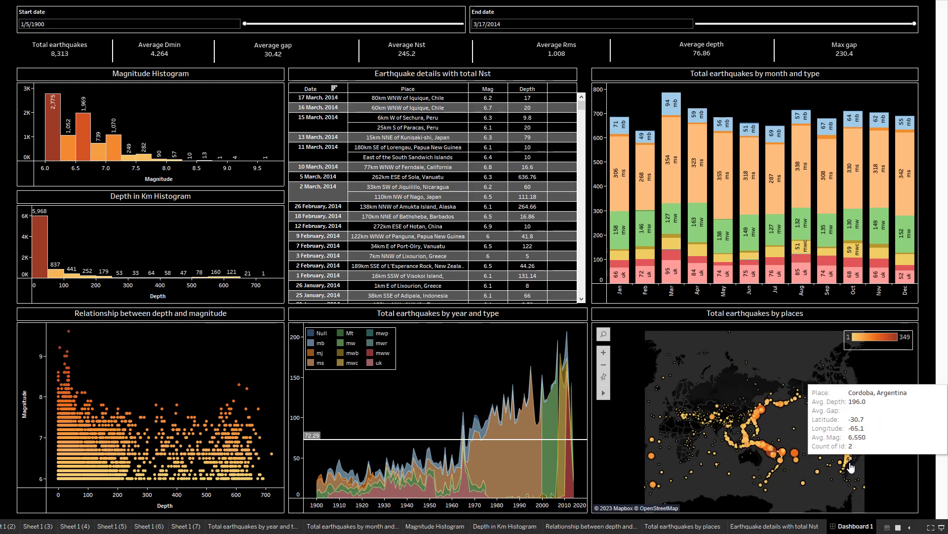
mouse_move(772, 448)
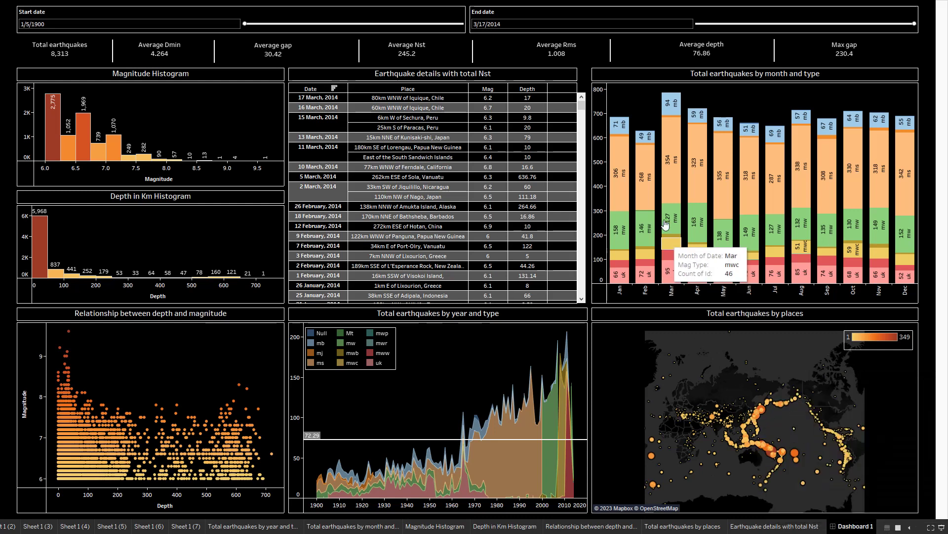
mouse_move(650, 155)
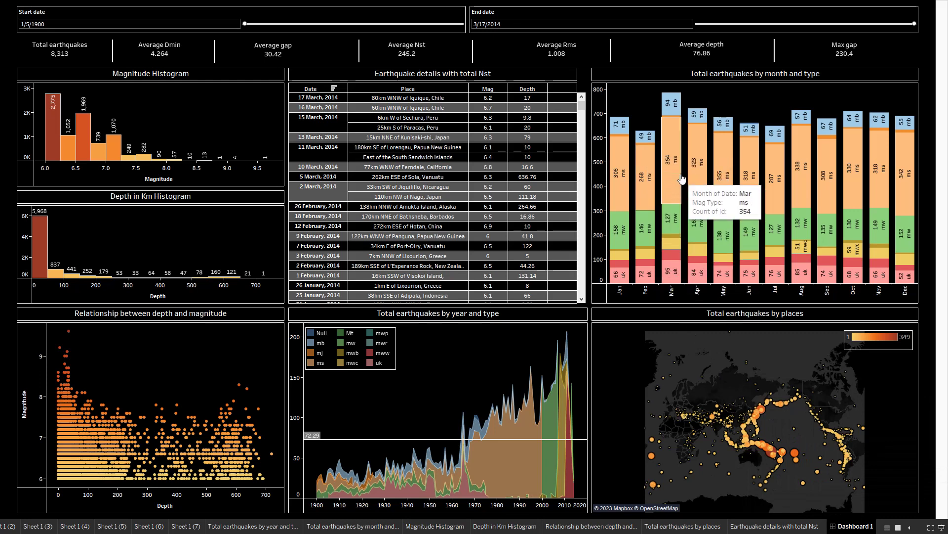
mouse_move(675, 111)
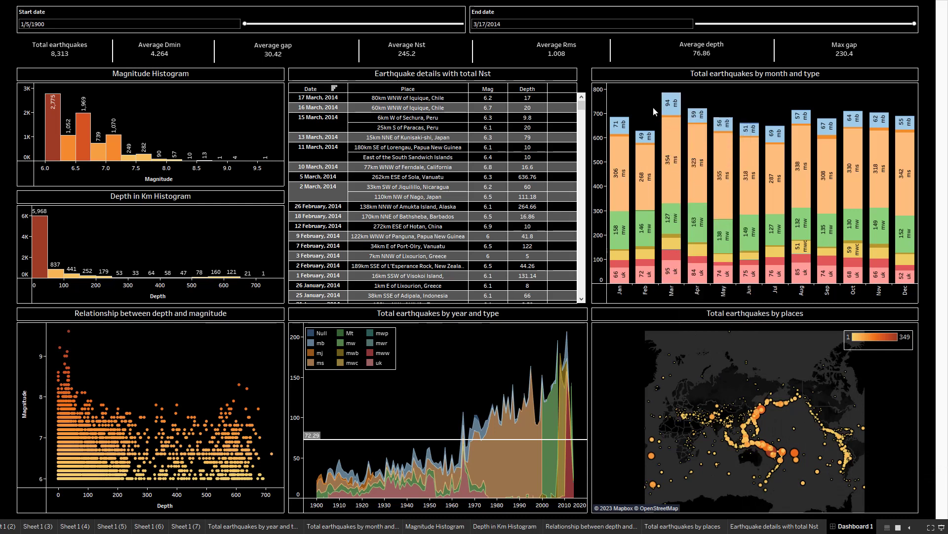
mouse_move(676, 138)
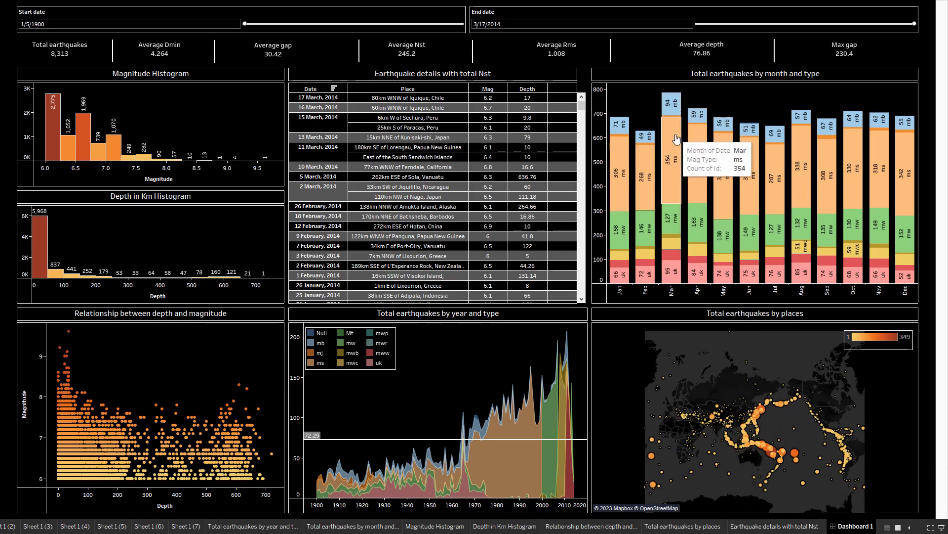